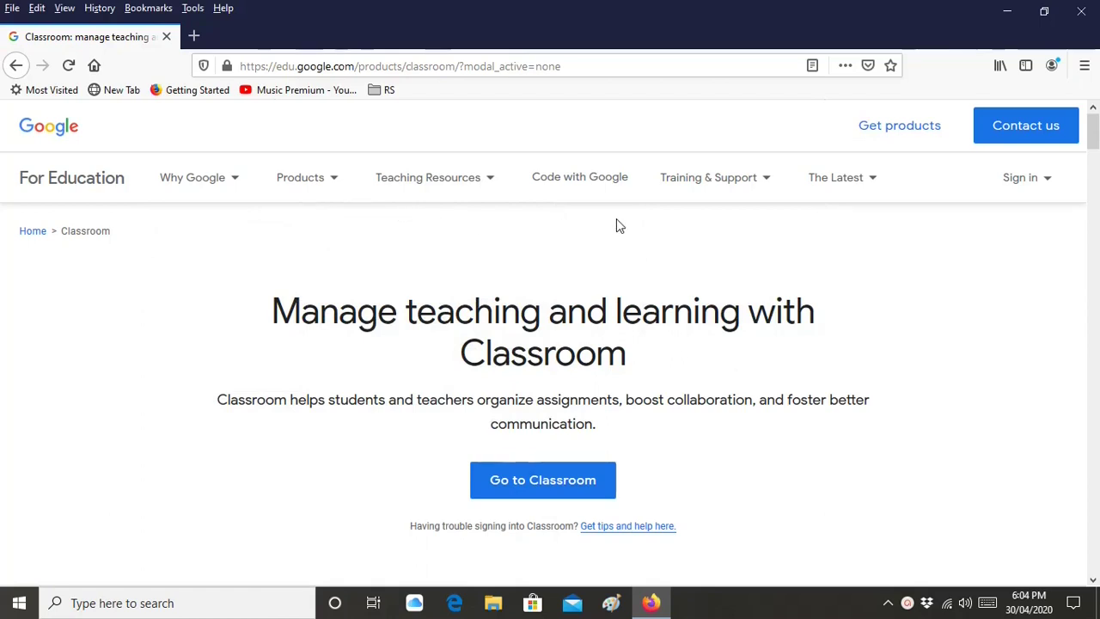
Go to Google Classroom and choose the teacher's account to sign in
mouse_move(729, 208)
scroll(720, 377, "down", 5)
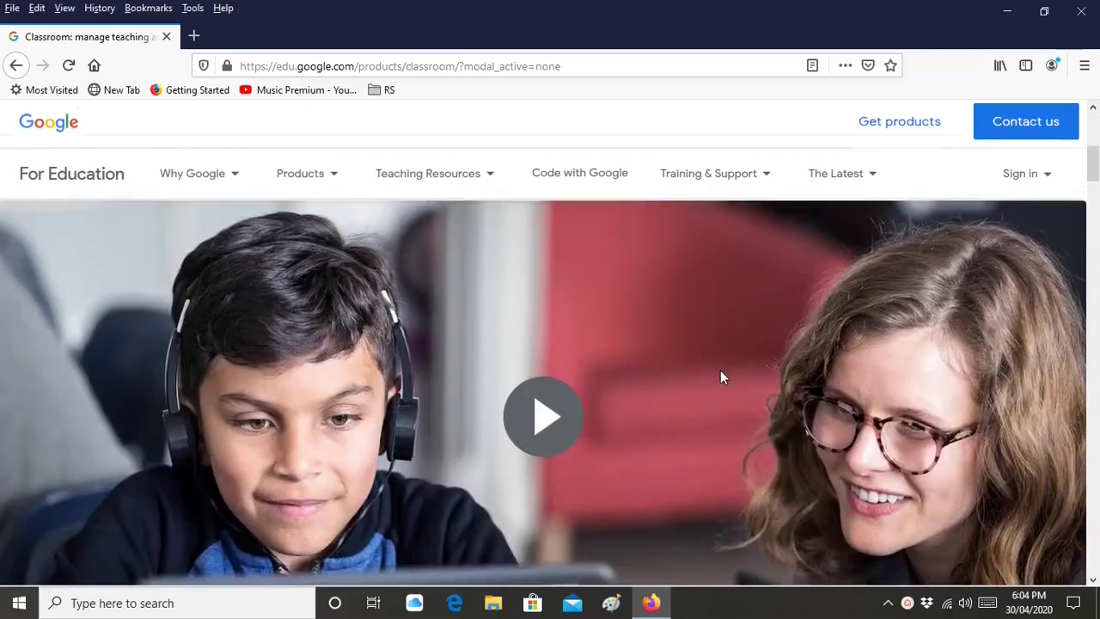
scroll(720, 377, "down", 10)
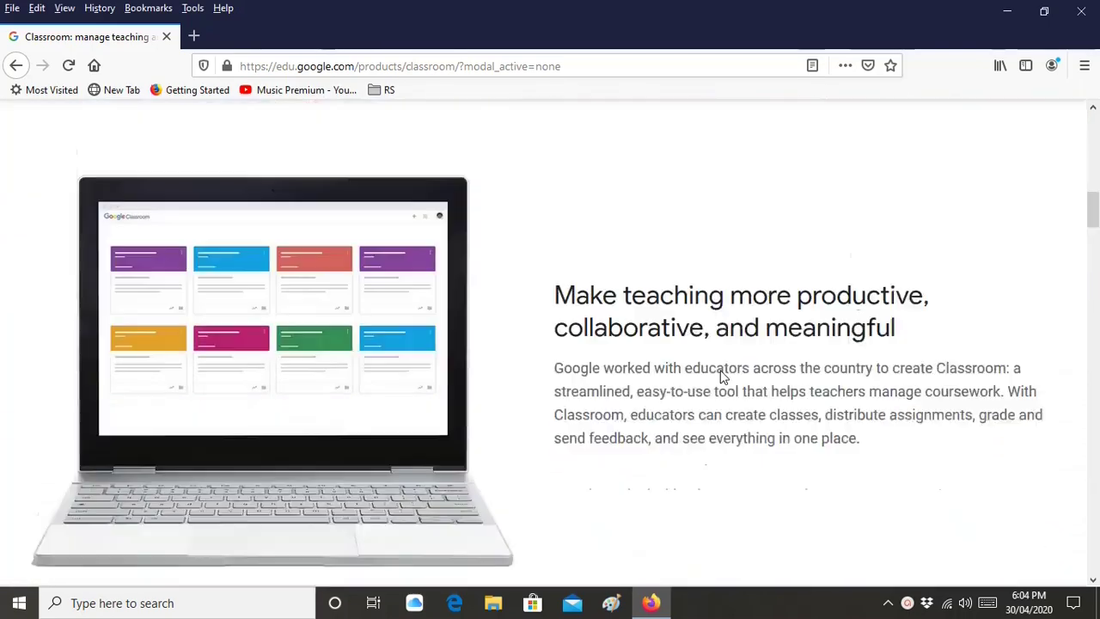
scroll(720, 376, "down", 3)
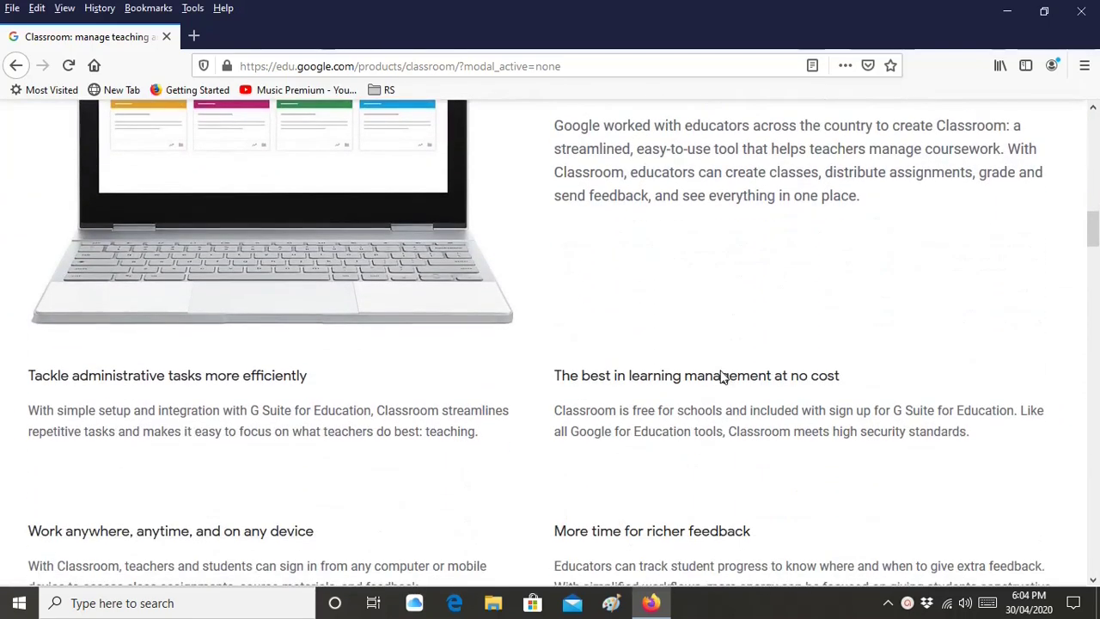
scroll(721, 377, "down", 9)
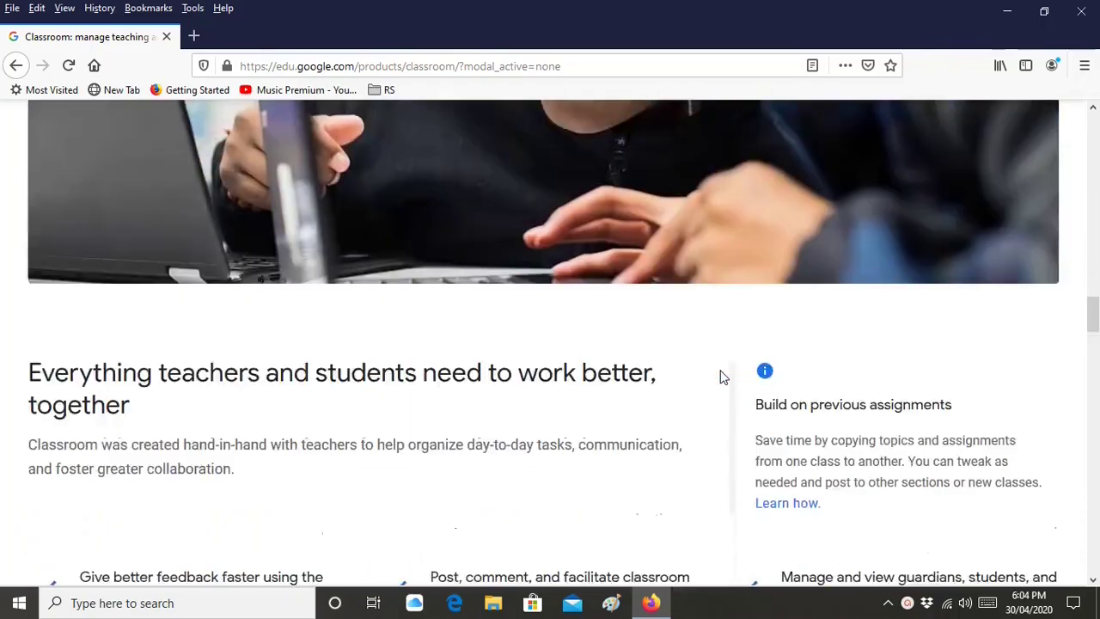
scroll(720, 377, "down", 1)
scroll(720, 376, "down", 4)
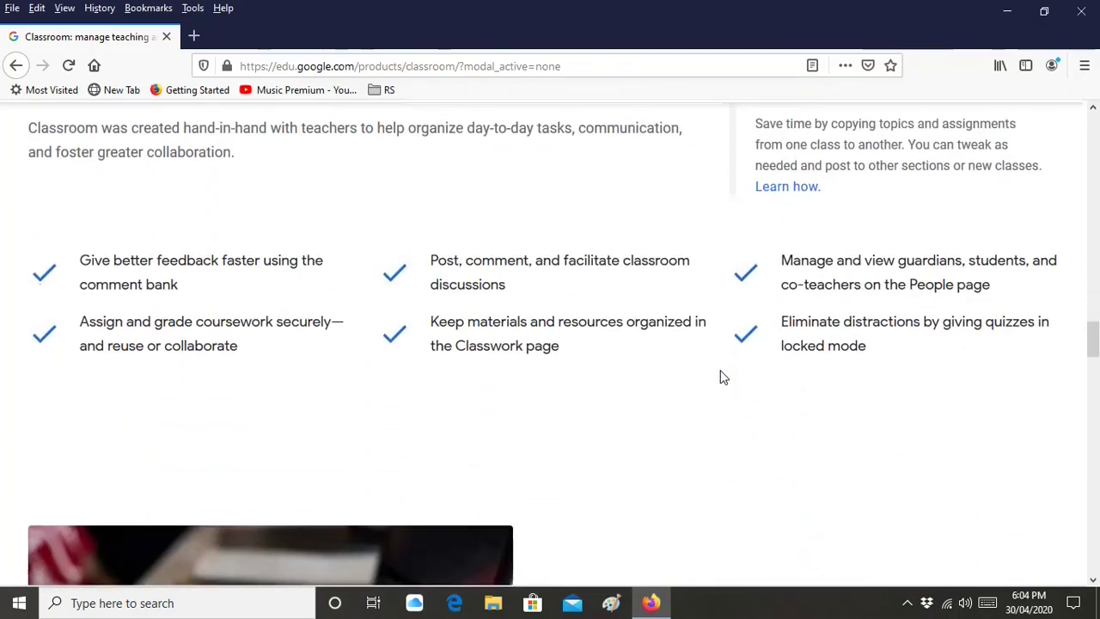
scroll(720, 376, "up", 10)
scroll(721, 377, "up", 15)
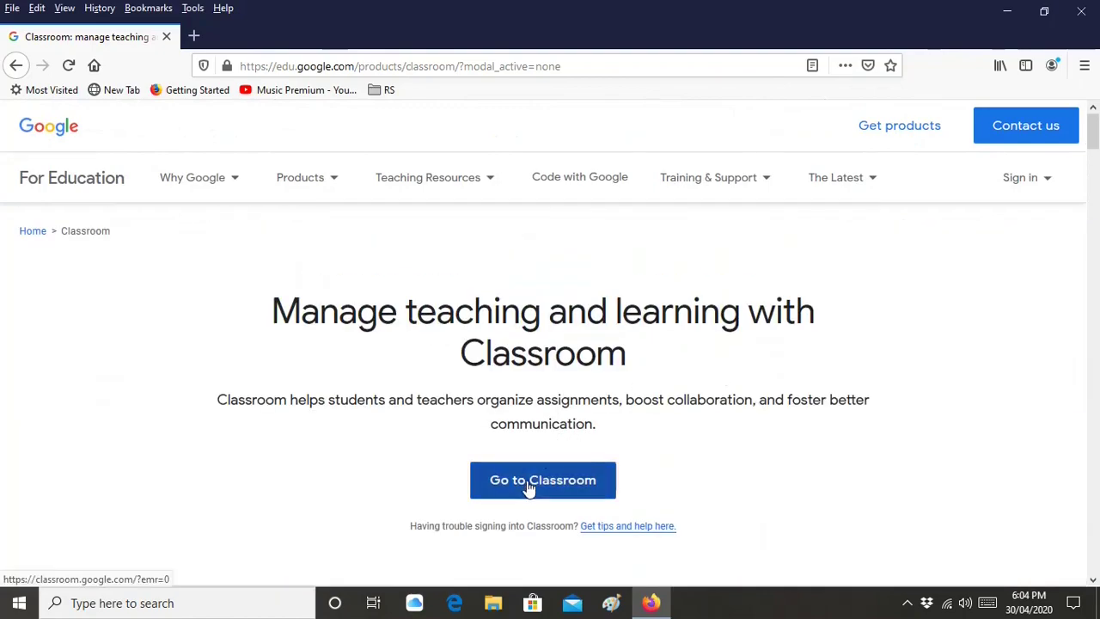
left_click(537, 485)
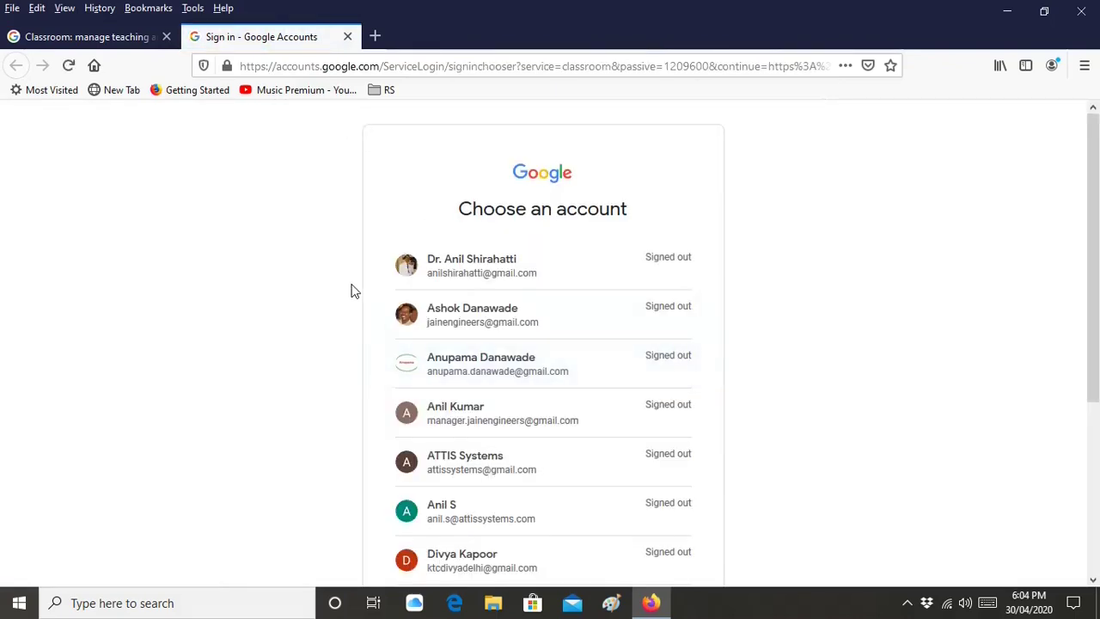
left_click(465, 273)
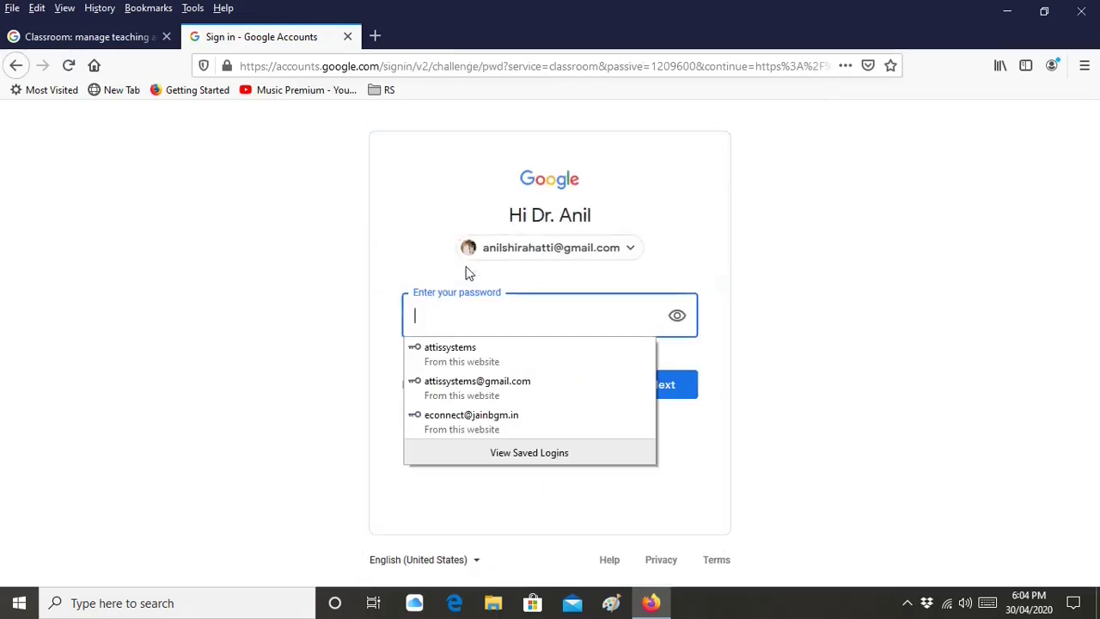
Enter the account password and decline Firefox's offer to save the login
type("•••••••")
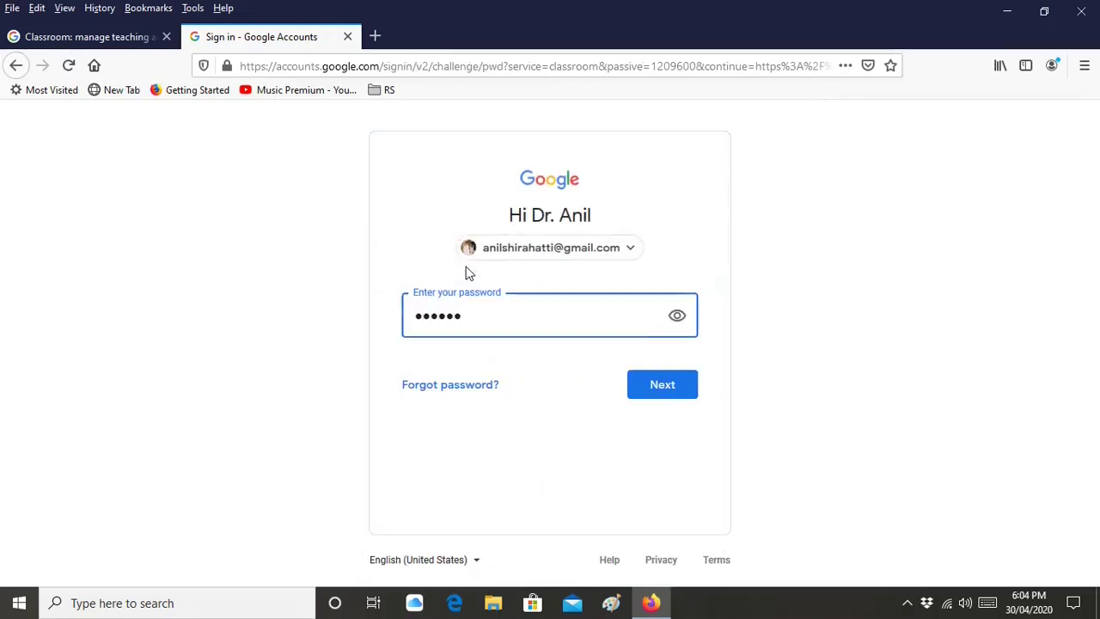
type("••")
key("Return")
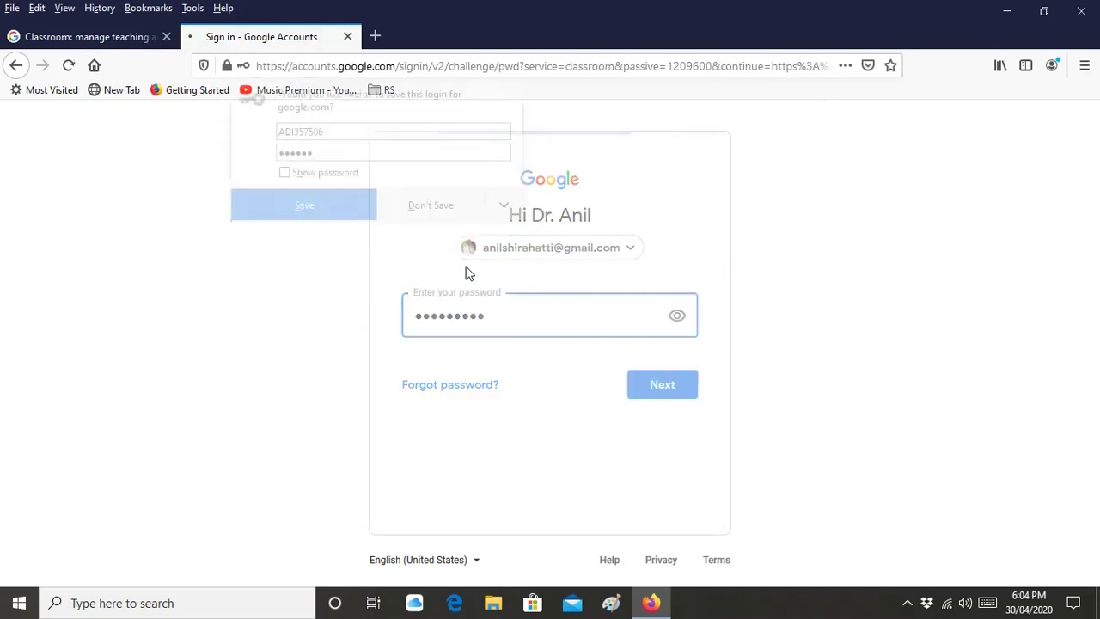
left_click(448, 206)
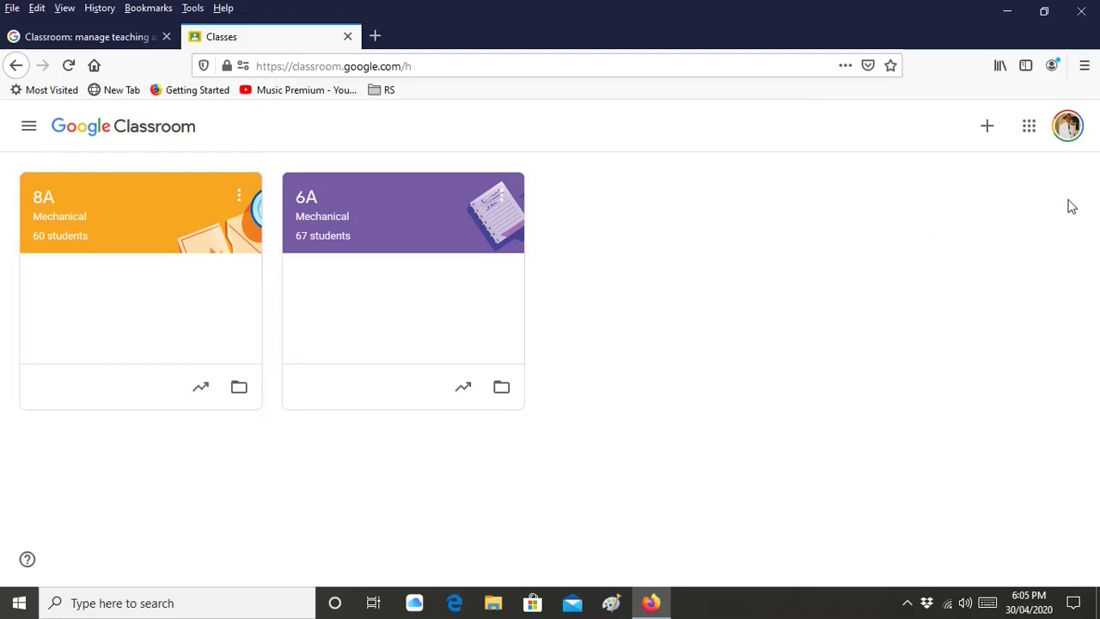
Choose Create class and acknowledge the school-use notice to reach the blank class form
left_click(988, 129)
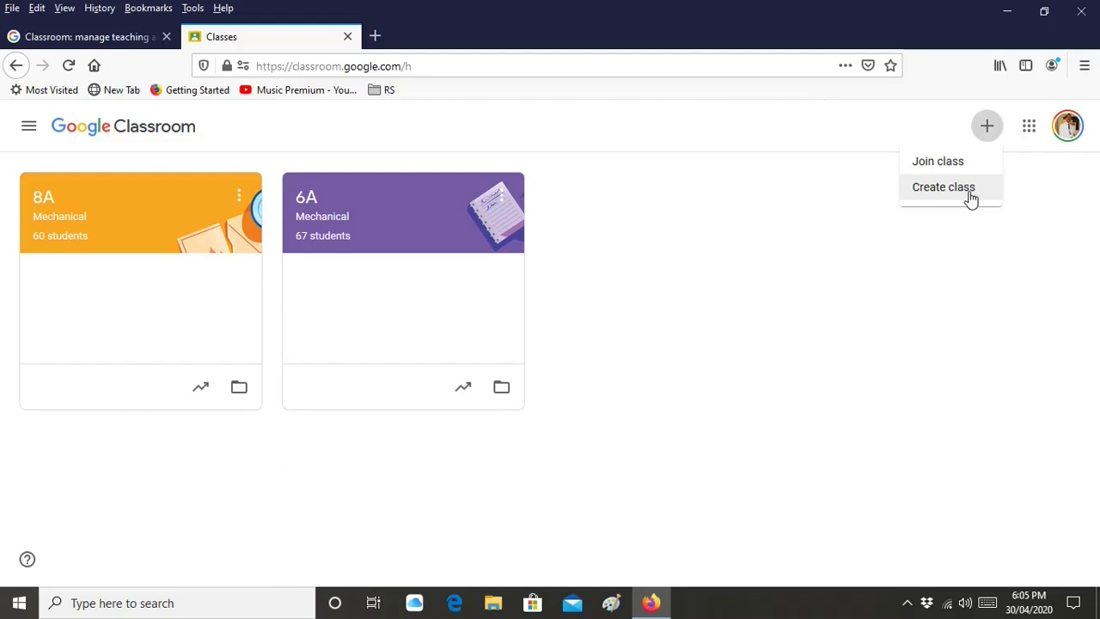
left_click(970, 196)
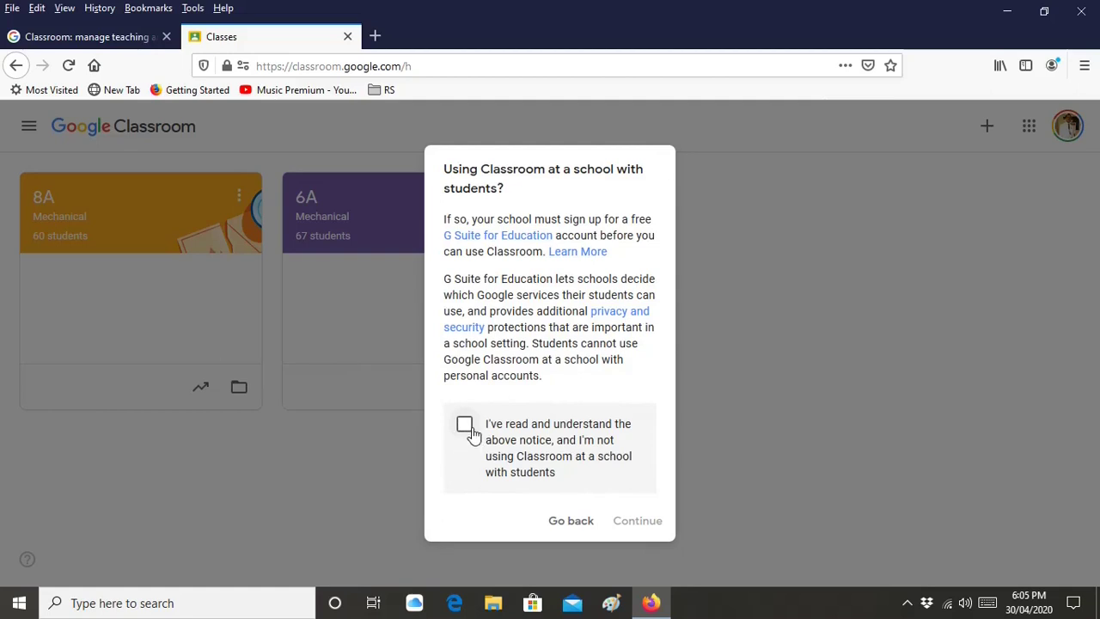
left_click(465, 427)
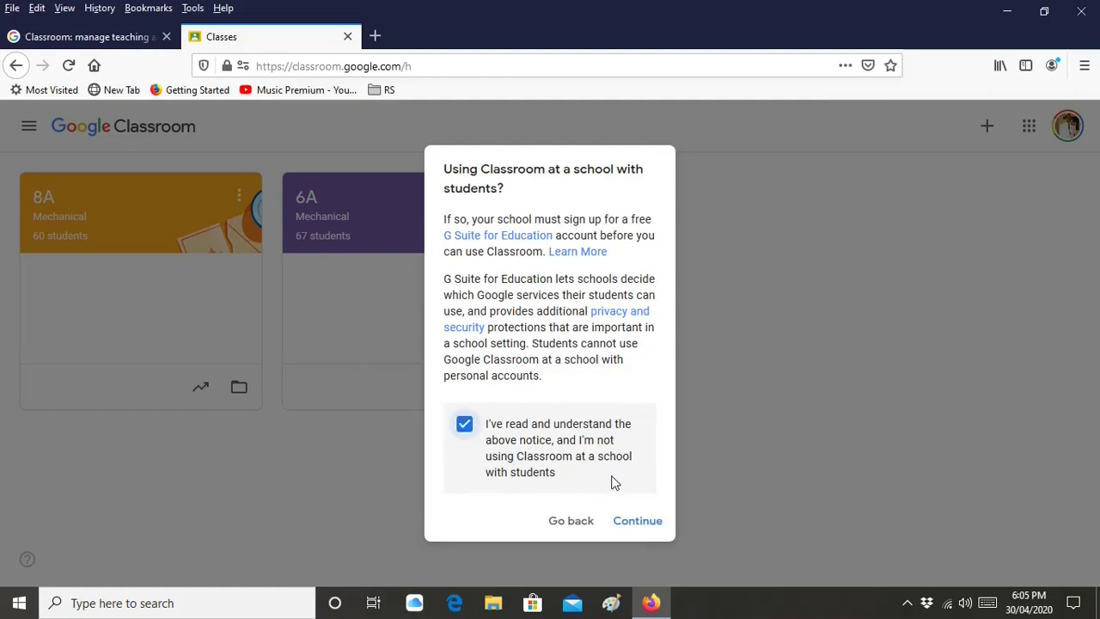
left_click(638, 521)
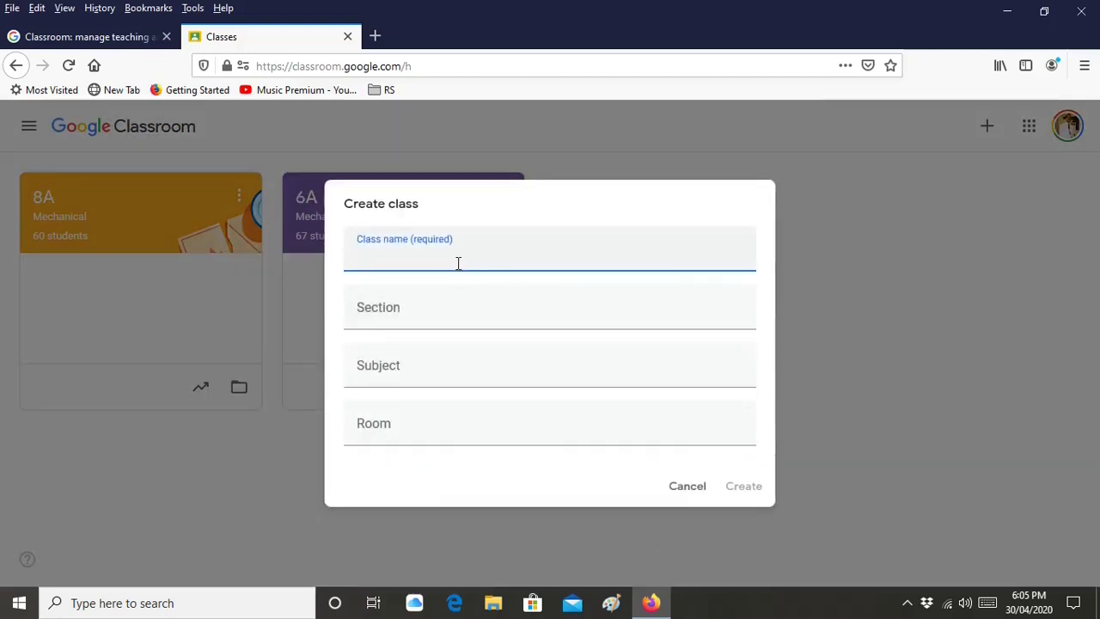
Create the class '4A Mechanical' with section KOM
type("4A Mechani")
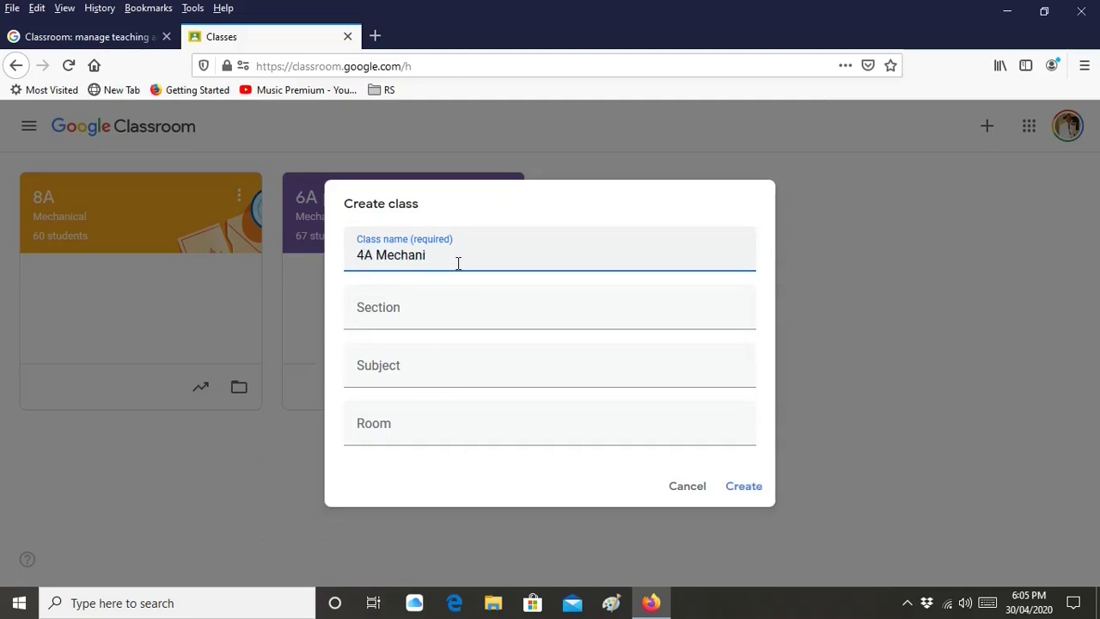
type("cal")
left_click(393, 319)
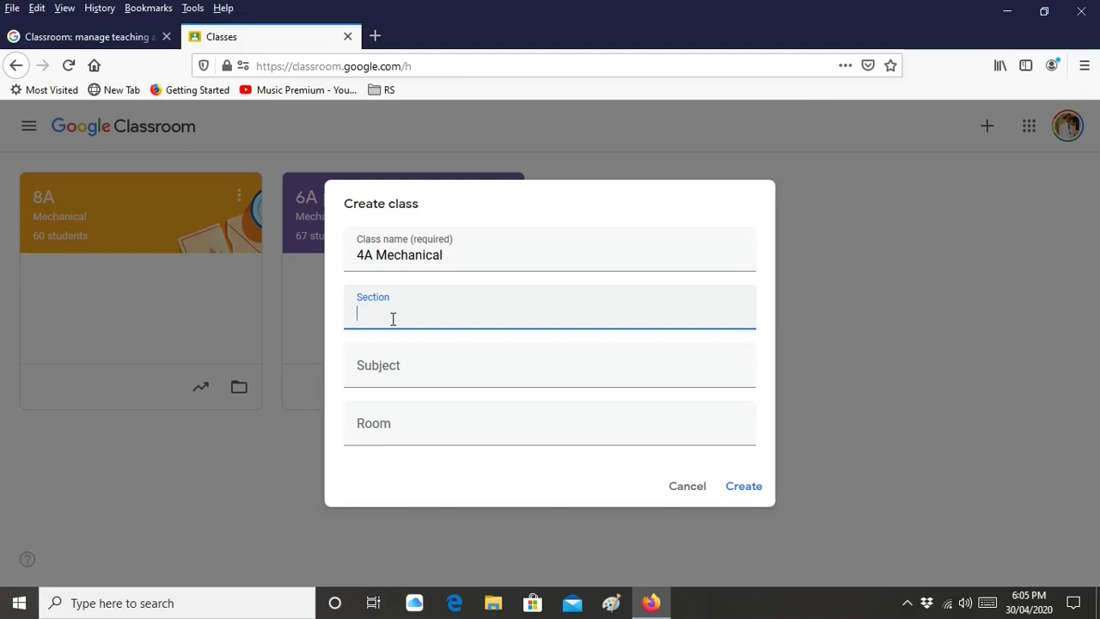
type("KOM")
key("Tab")
key("Tab")
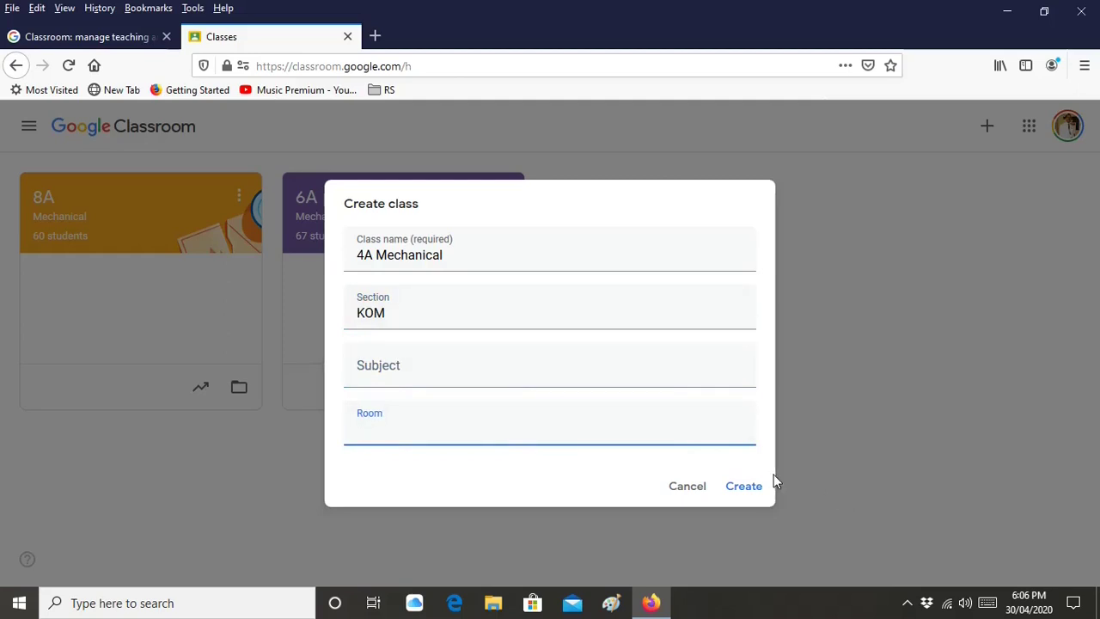
left_click(741, 486)
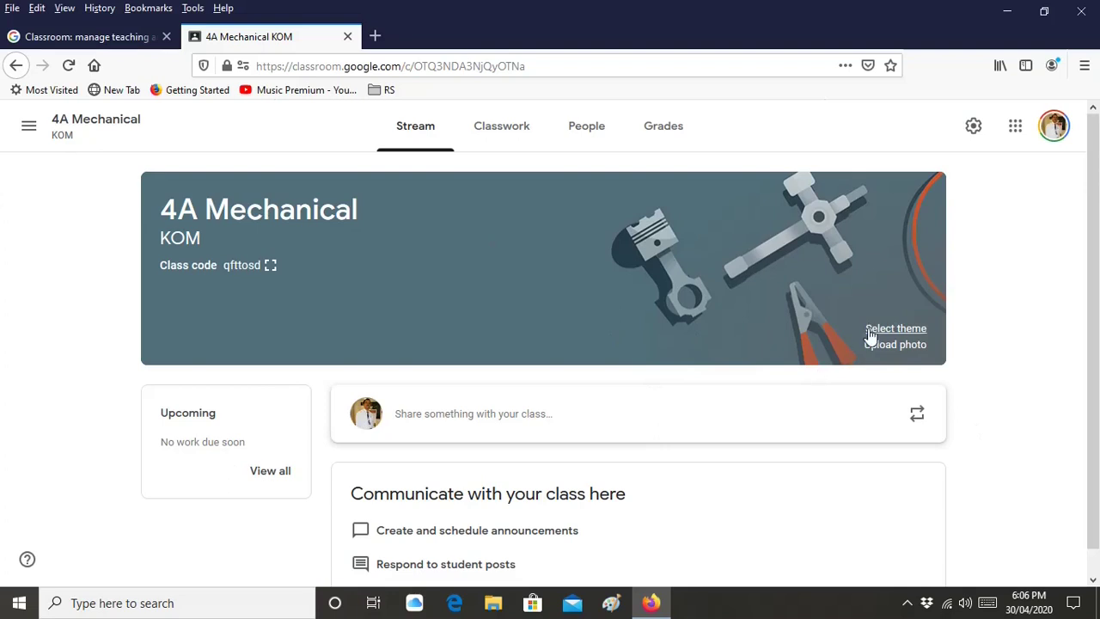
scroll(472, 312, "down", 1)
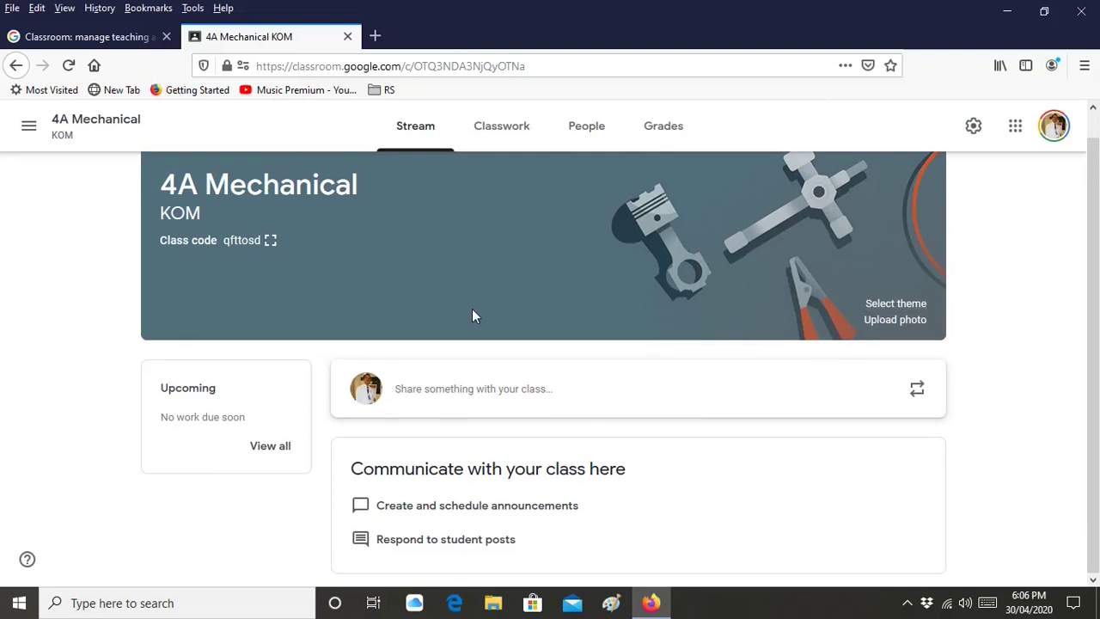
scroll(472, 311, "up", 1)
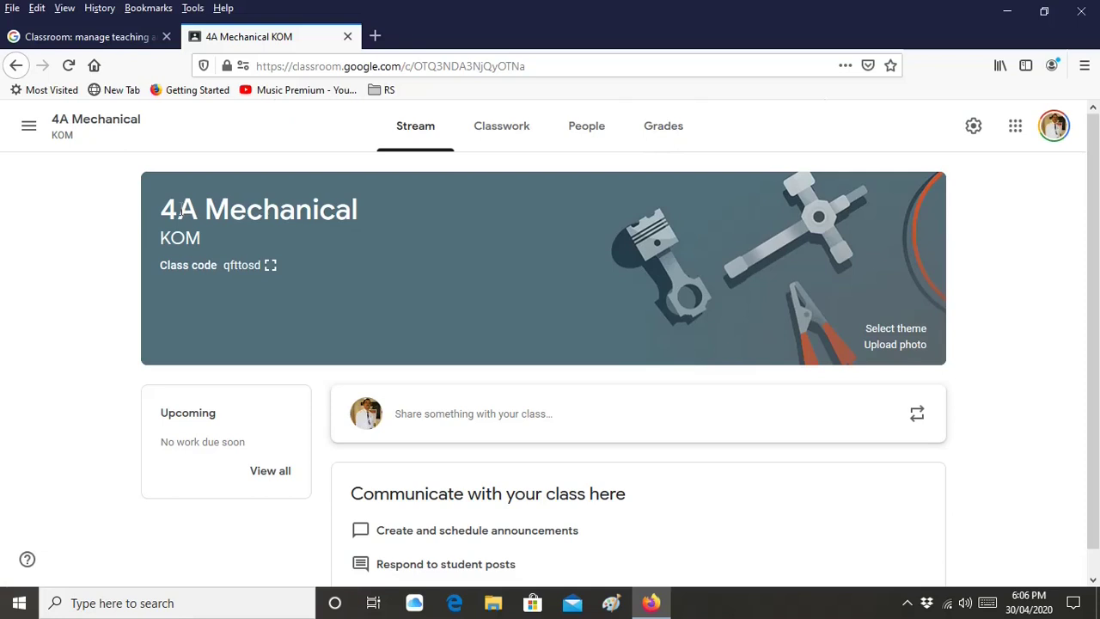
left_click_drag(161, 213, 310, 219)
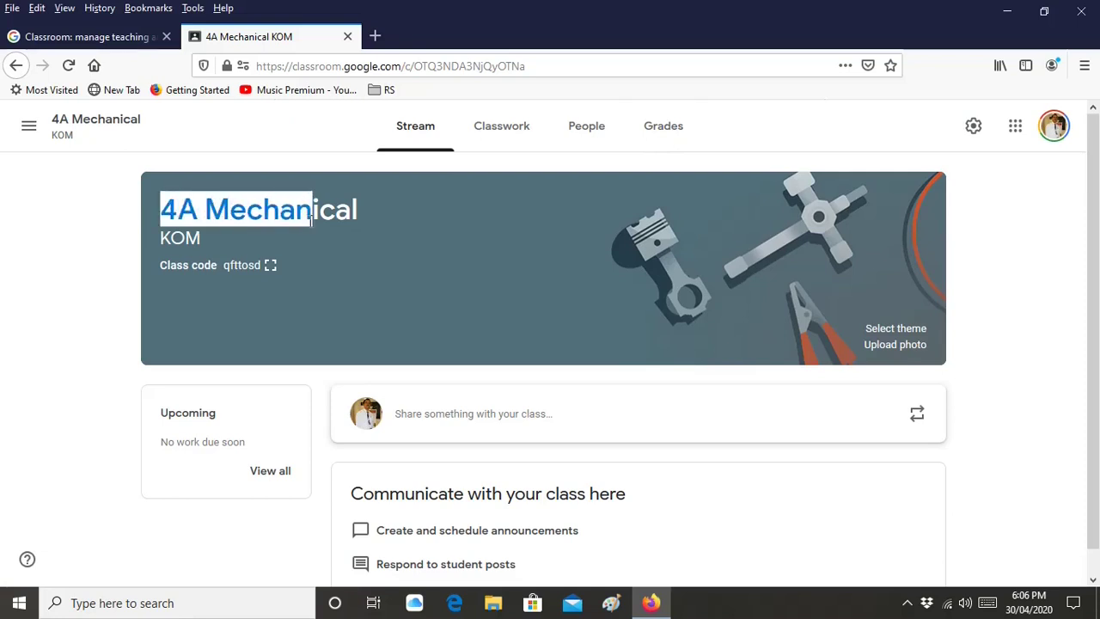
left_click(191, 244)
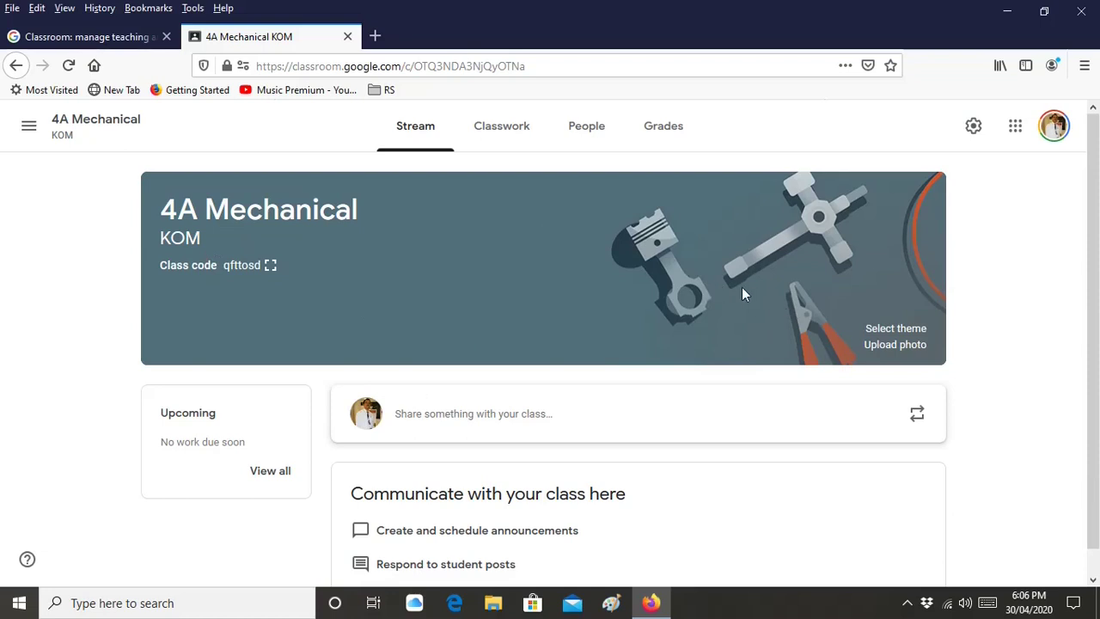
Browse the theme gallery's Math & Science and English & History collections
left_click(897, 328)
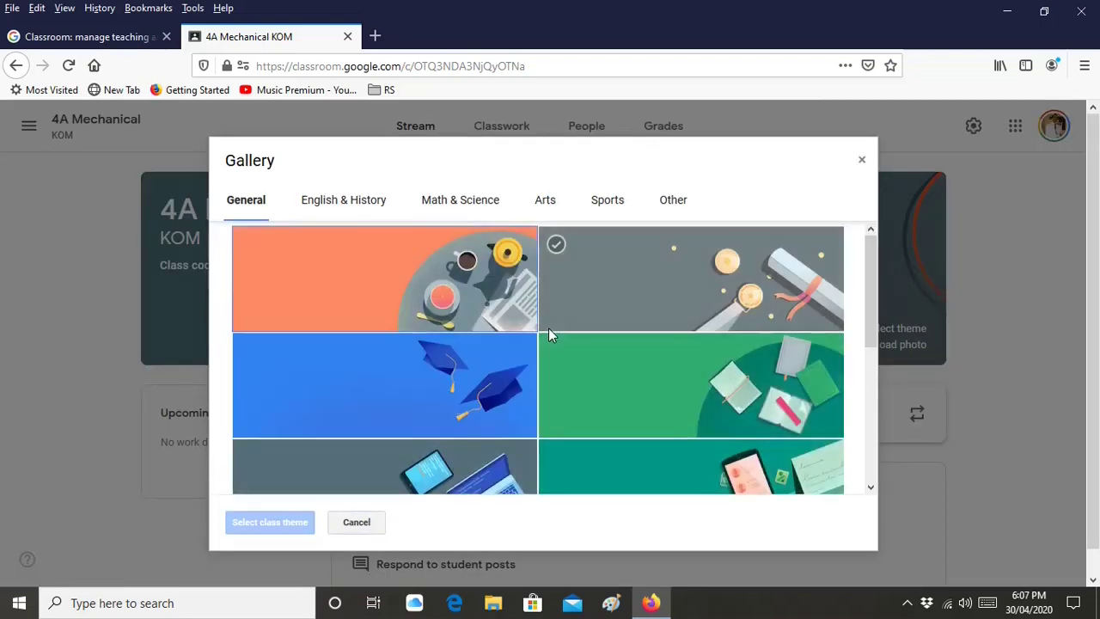
left_click(638, 393)
scroll(641, 395, "down", 2)
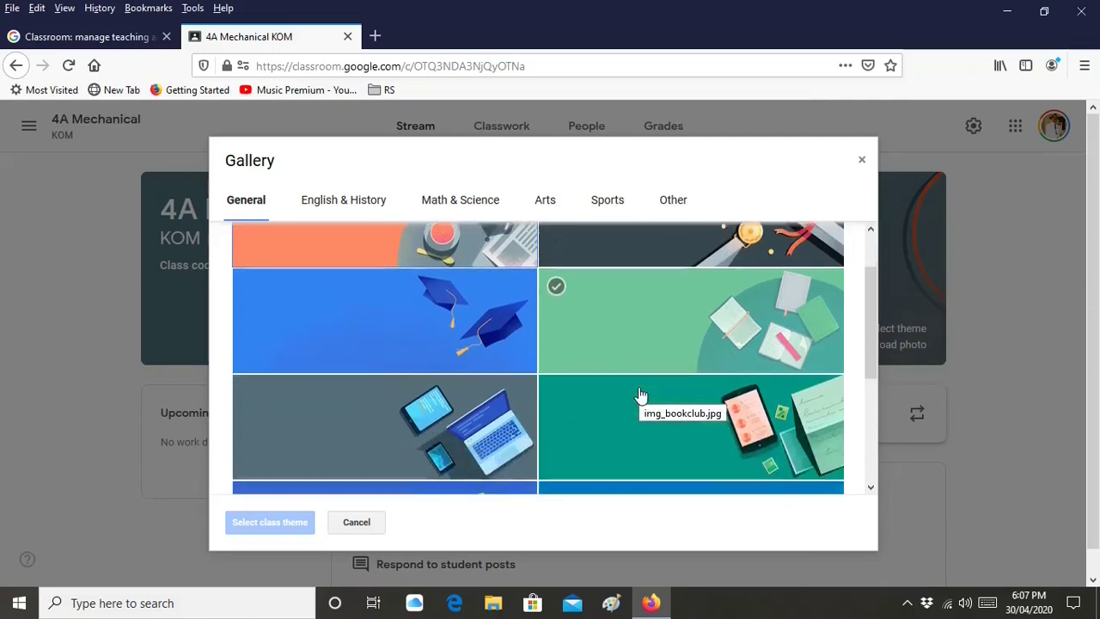
scroll(640, 394, "down", 3)
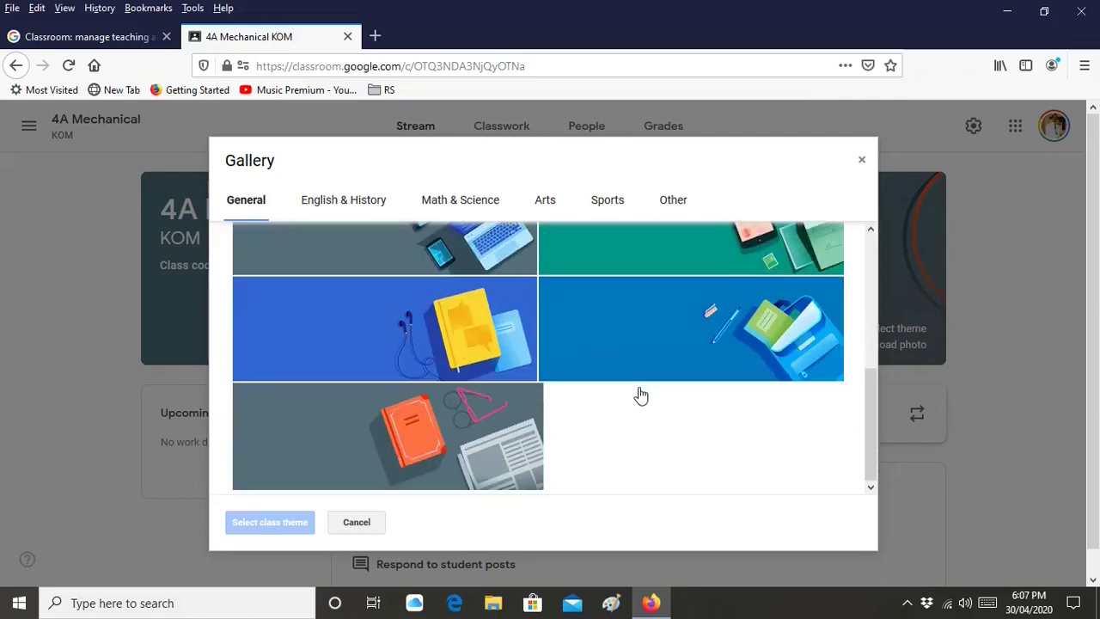
left_click(447, 202)
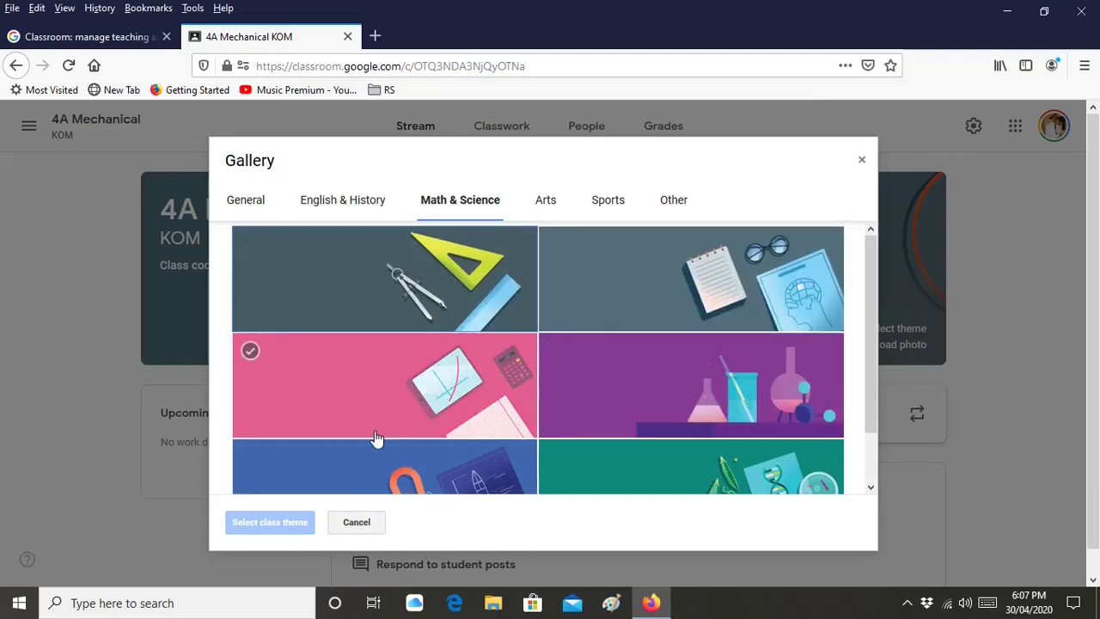
scroll(407, 393, "down", 2)
scroll(404, 361, "up", 2)
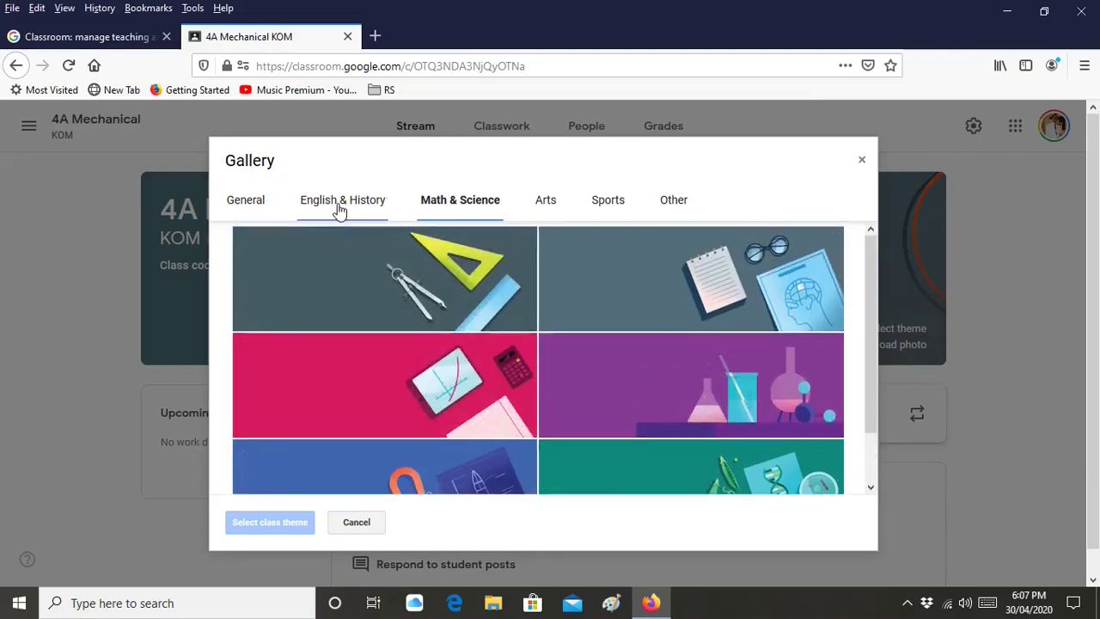
left_click(340, 206)
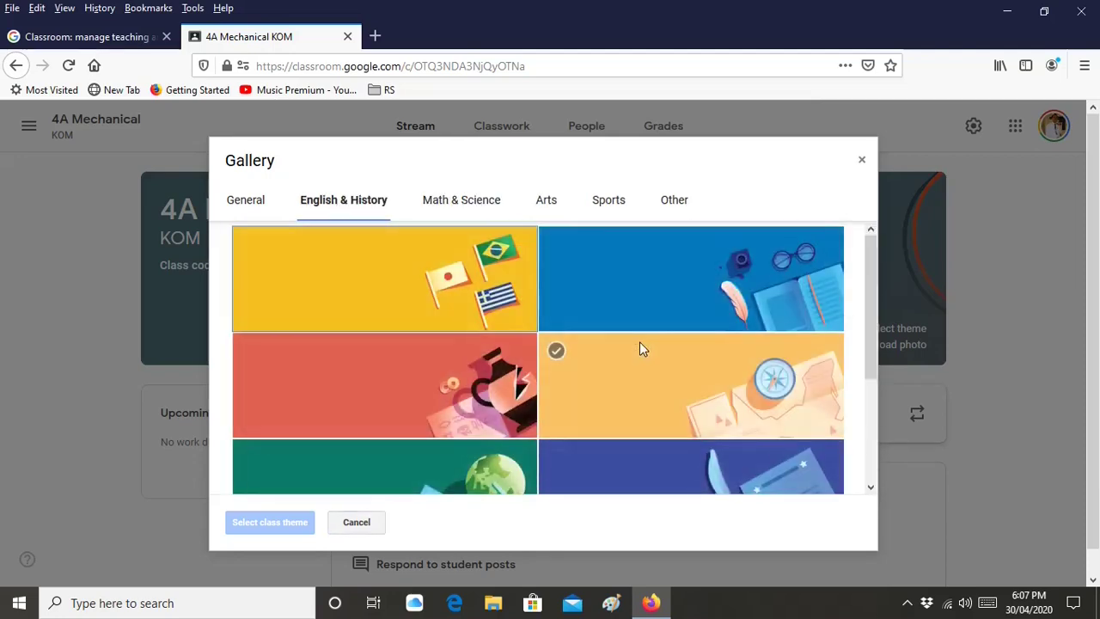
scroll(639, 341, "down", 2)
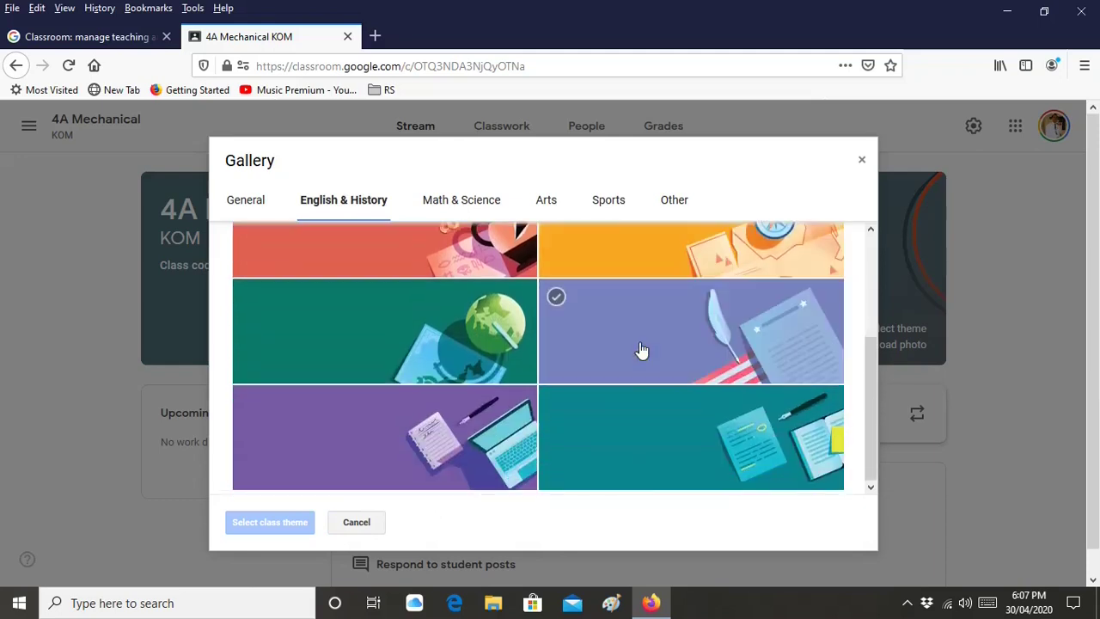
scroll(640, 349, "up", 3)
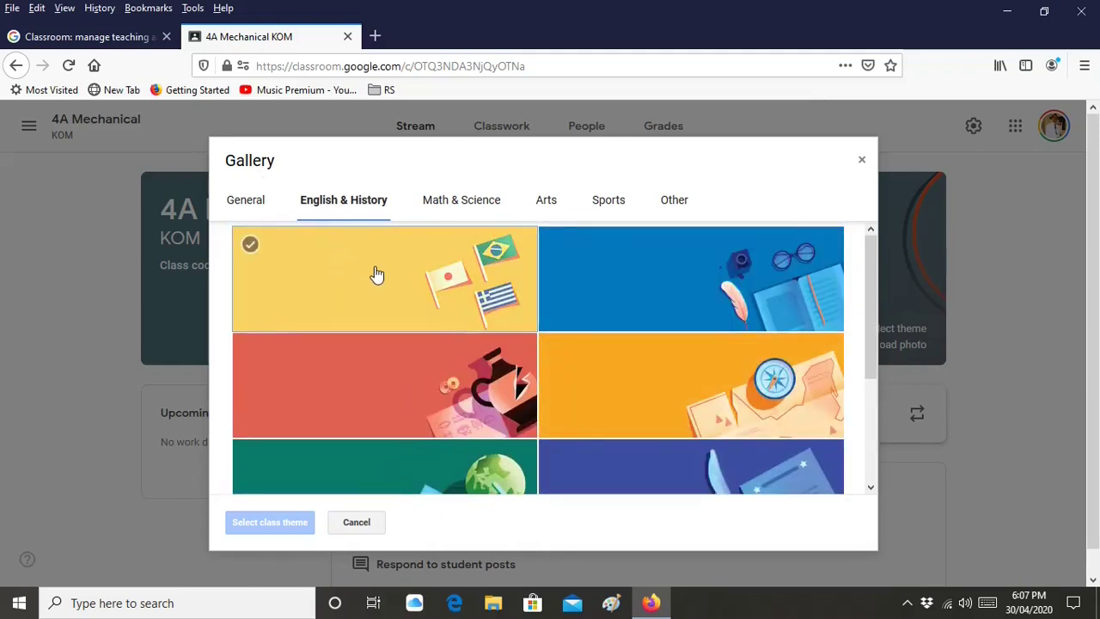
Apply the green books theme from the General collection, then view the custom photo option
left_click(256, 201)
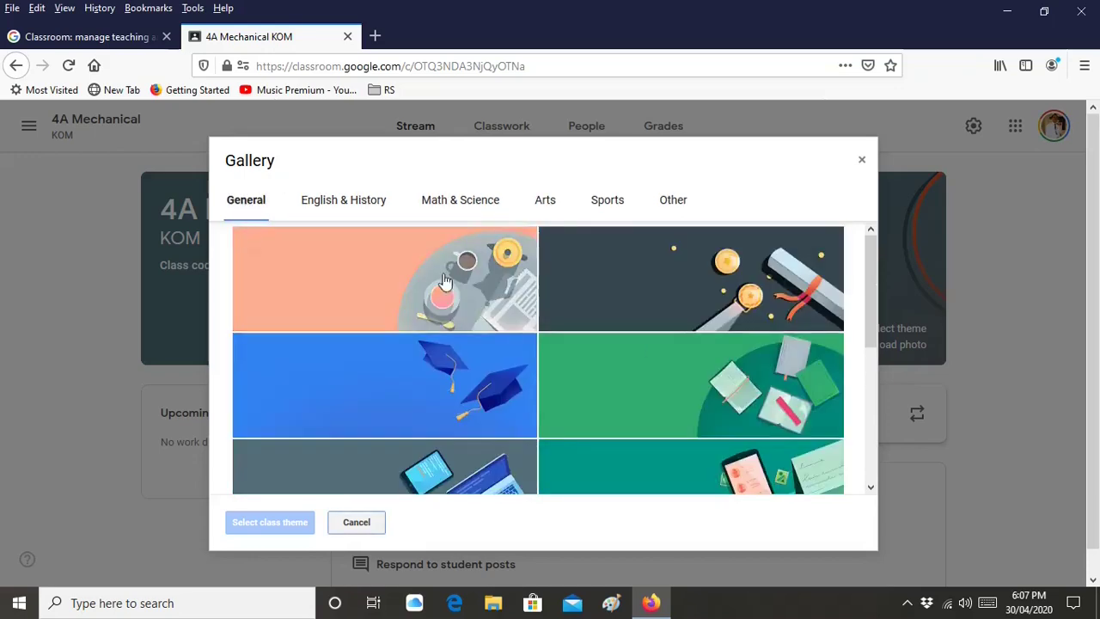
scroll(655, 351, "down", 3)
scroll(654, 351, "up", 2)
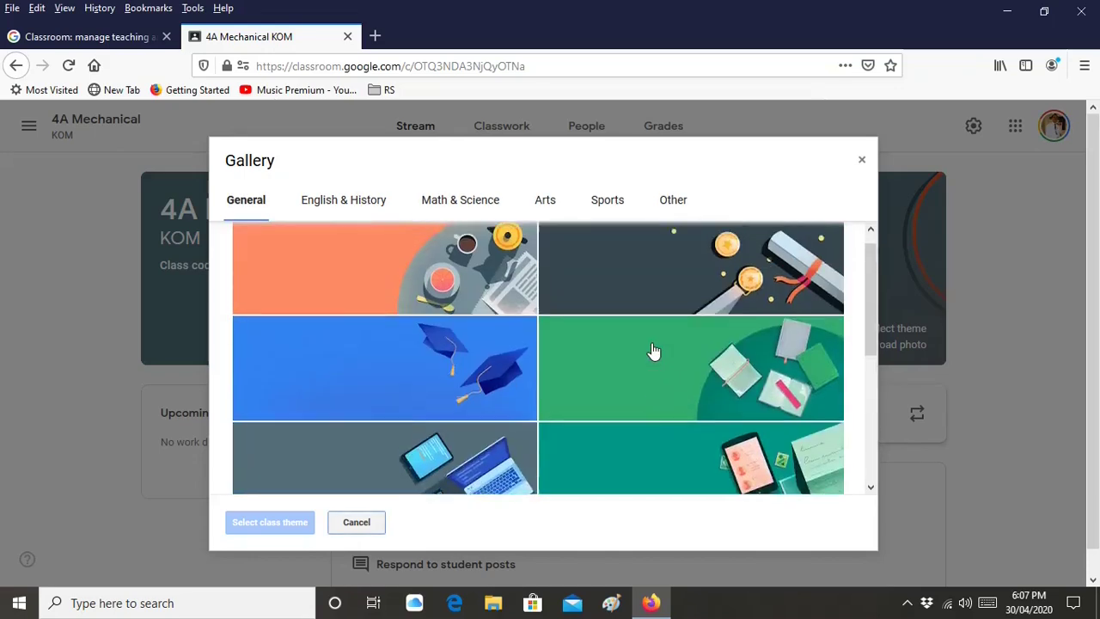
left_click(697, 404)
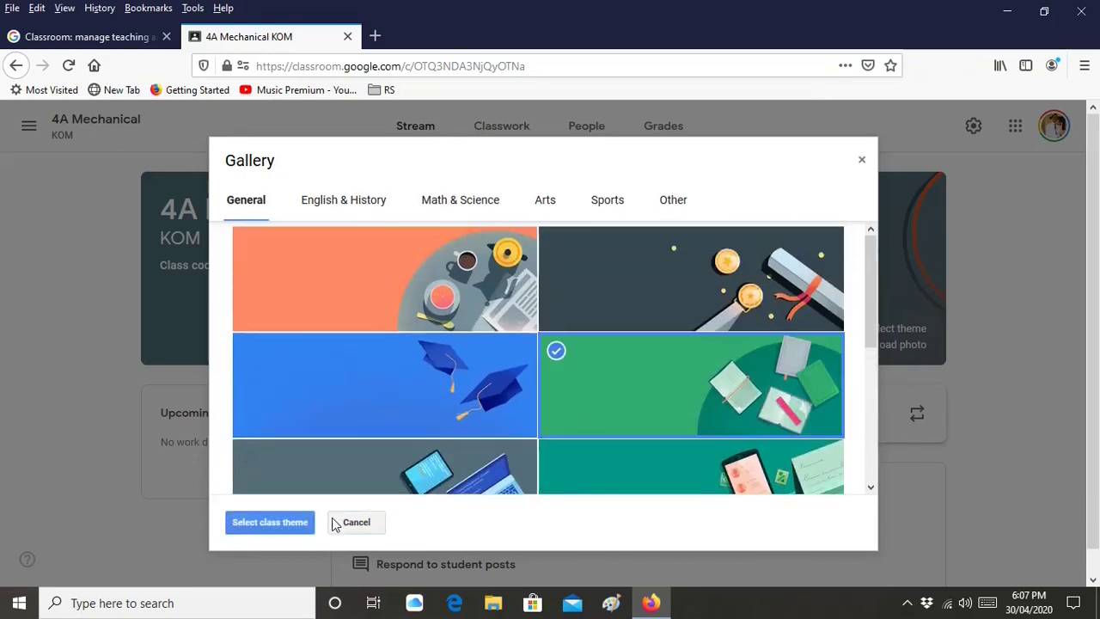
left_click(293, 524)
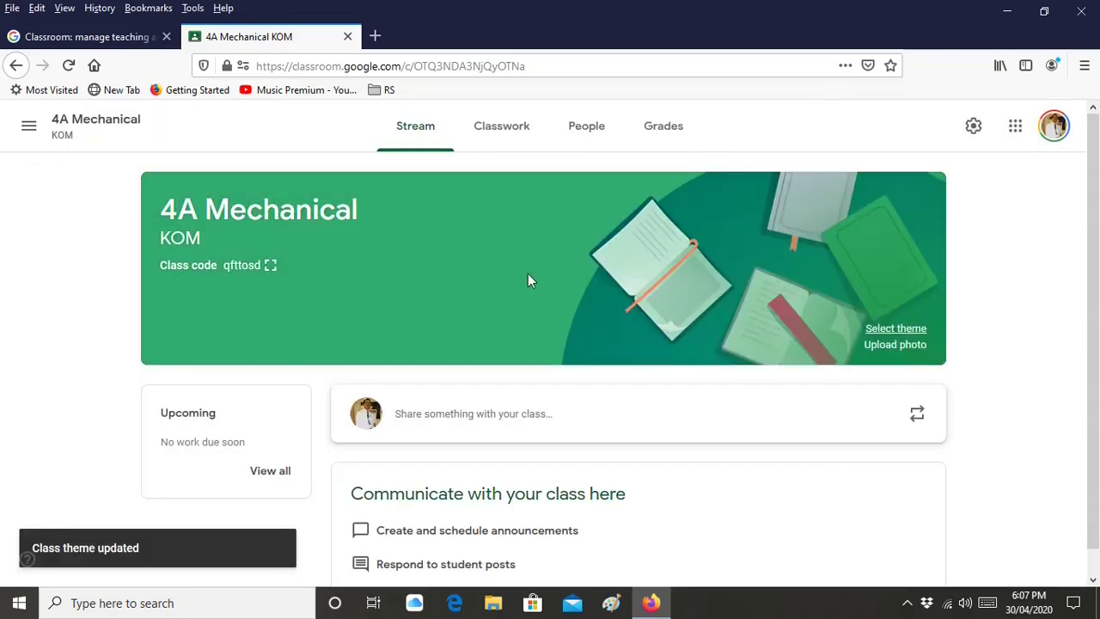
left_click(914, 351)
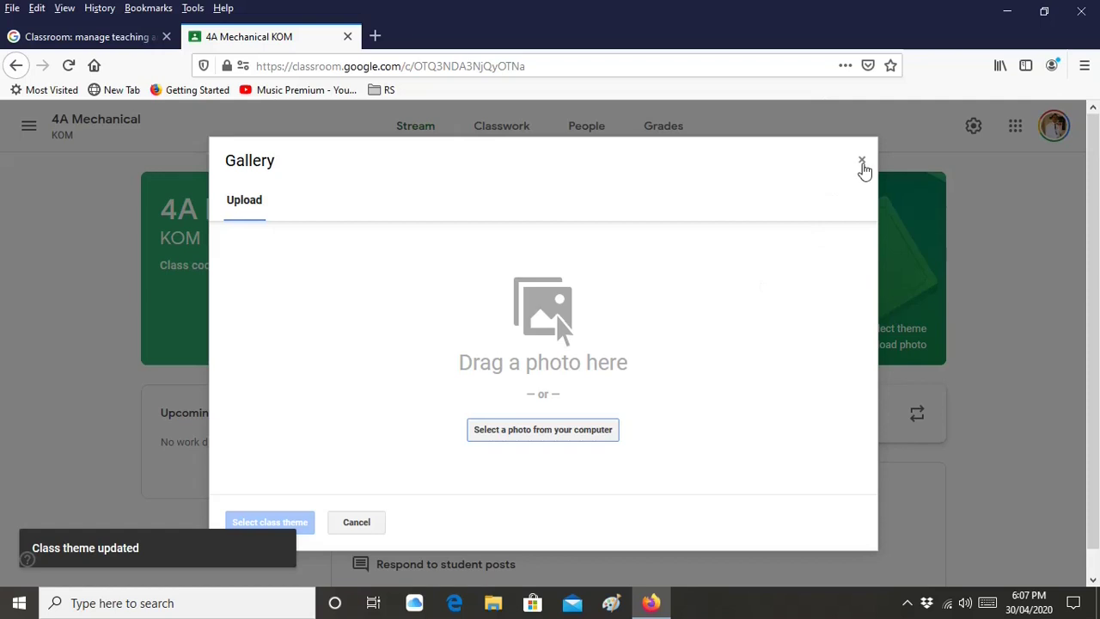
Close the photo upload unchanged and open the 4A Mechanical People page
left_click(861, 161)
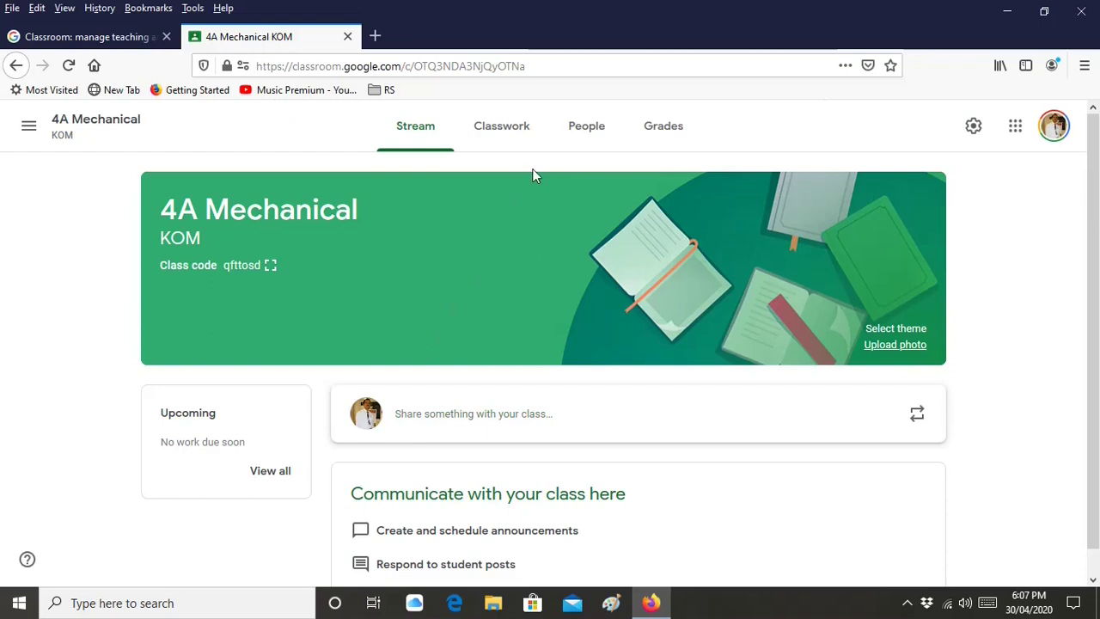
left_click(580, 139)
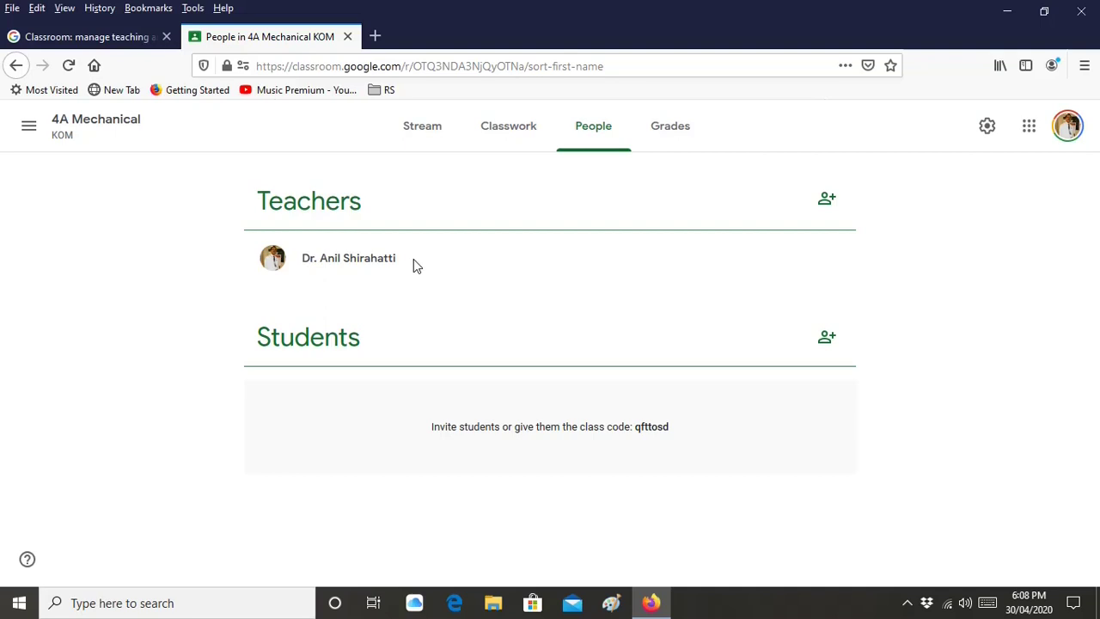
left_click(826, 202)
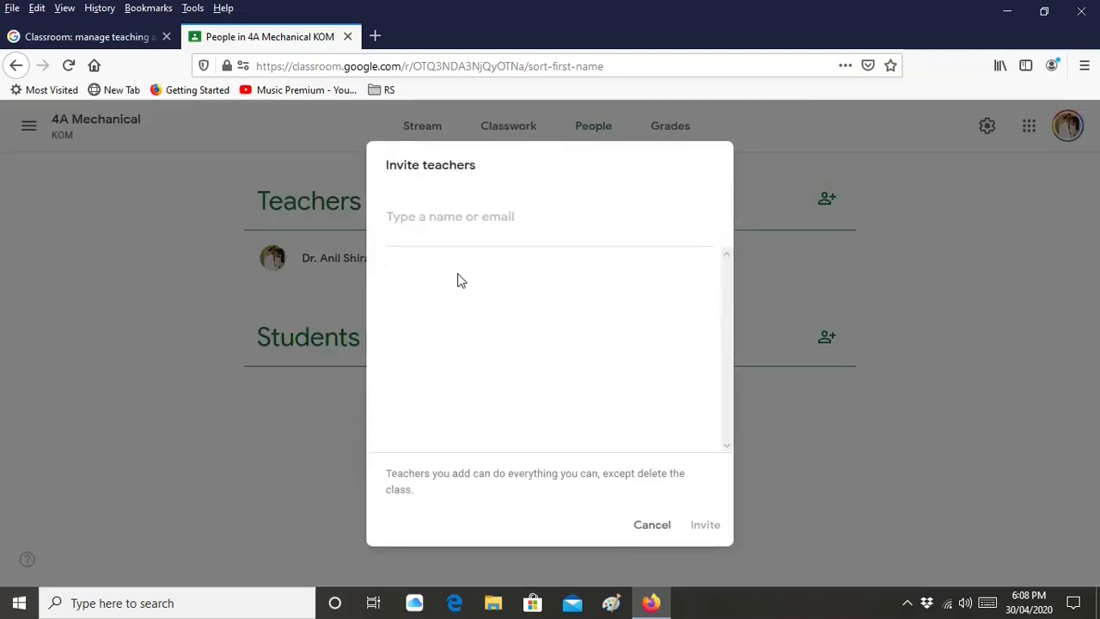
type("vin")
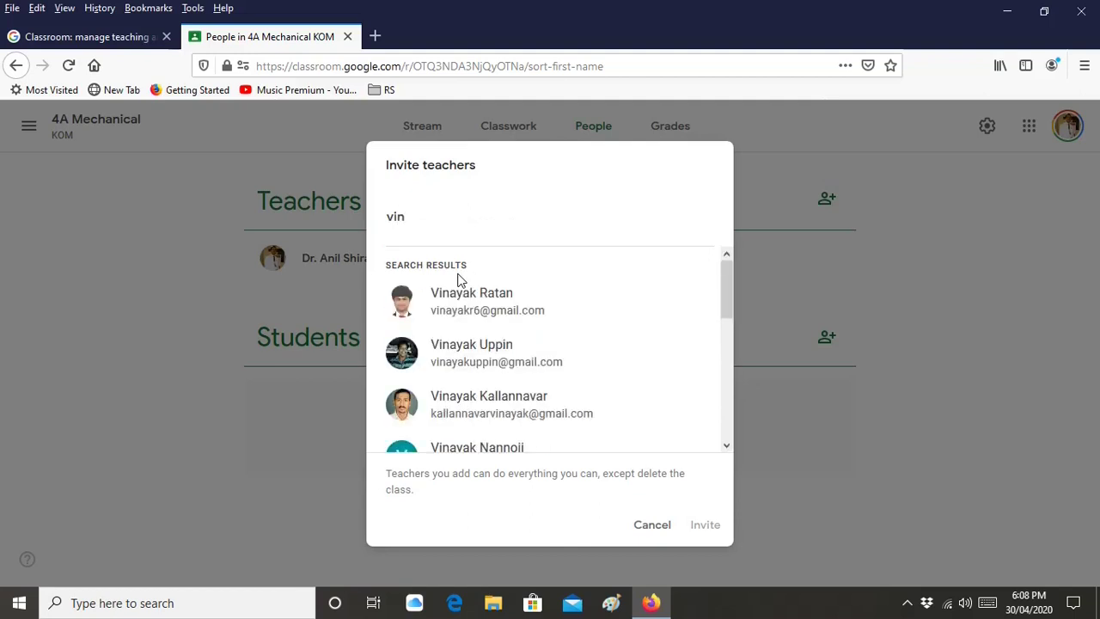
key("BackSpace")
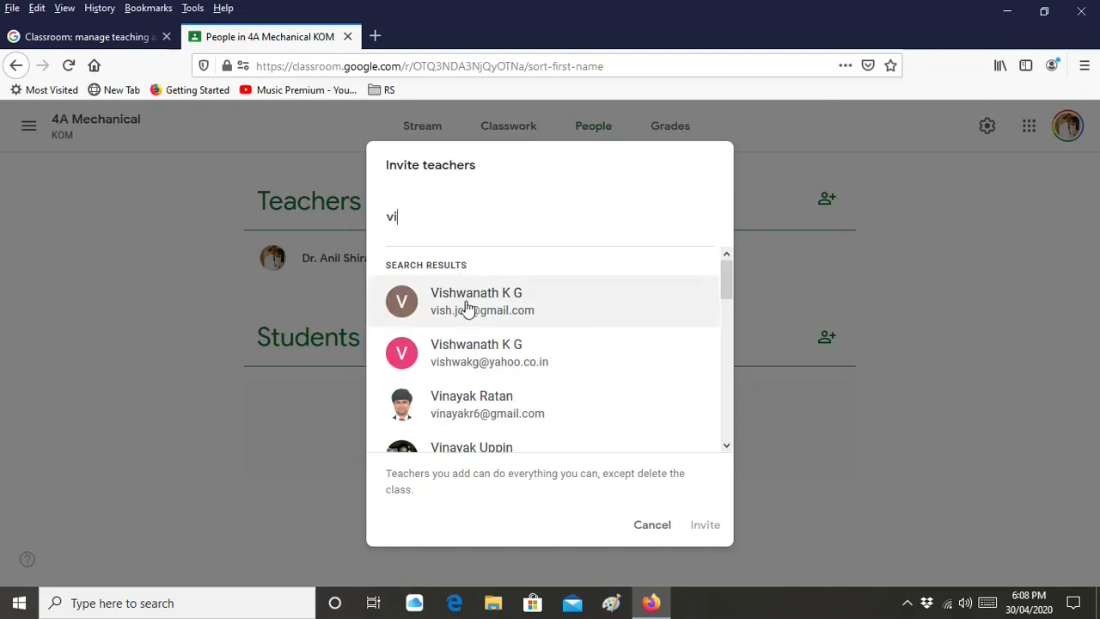
left_click(557, 417)
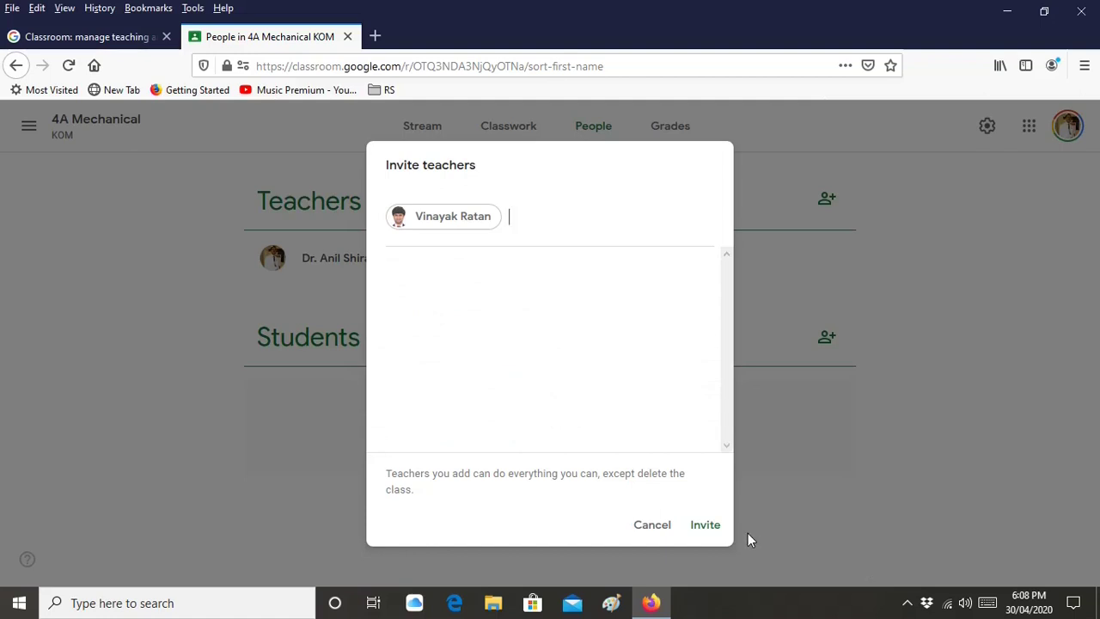
left_click(654, 529)
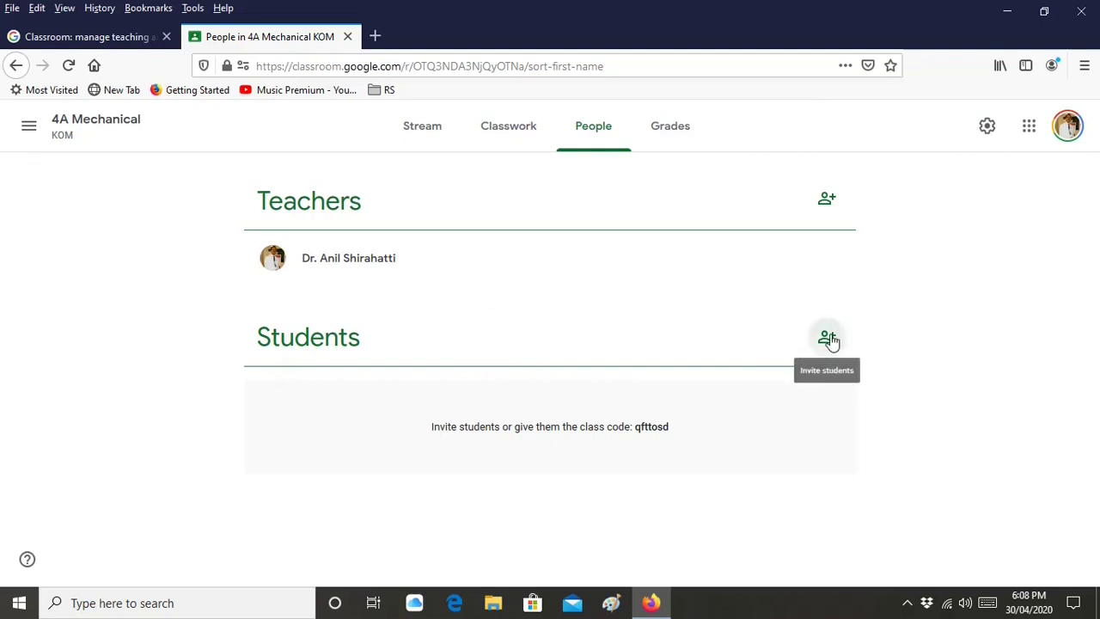
Search for and add three student contacts, then send their class invitations
left_click(828, 339)
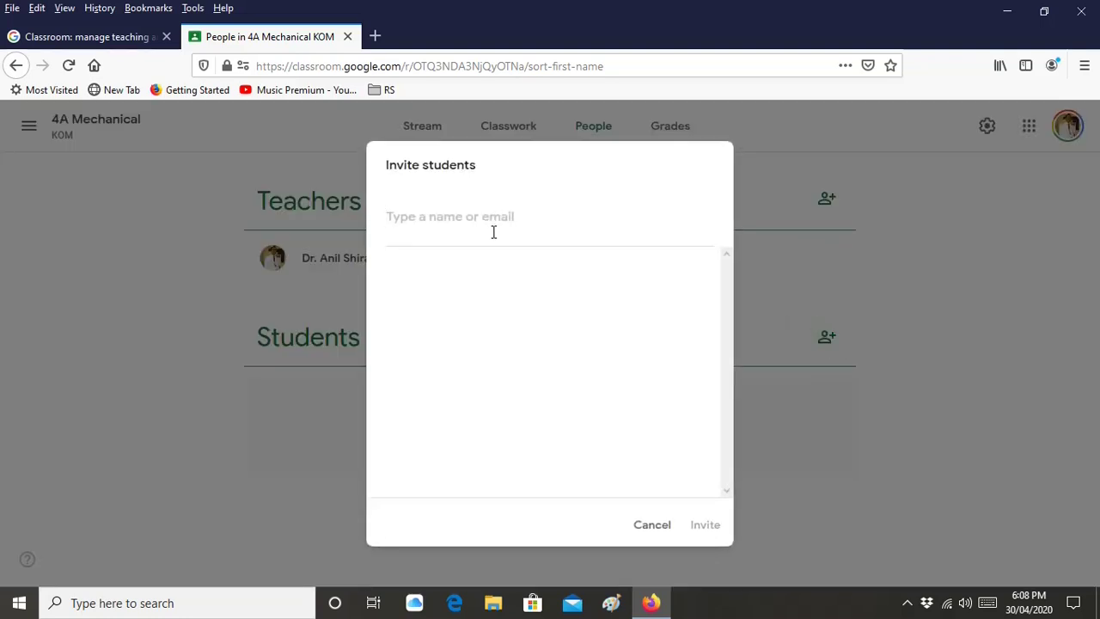
type("man")
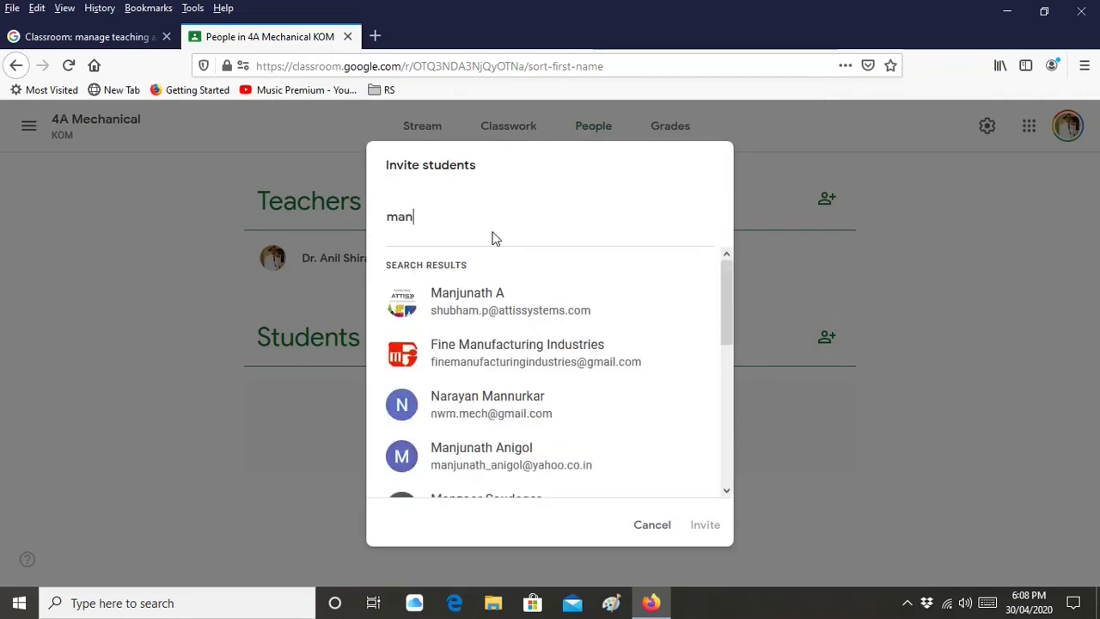
type("a")
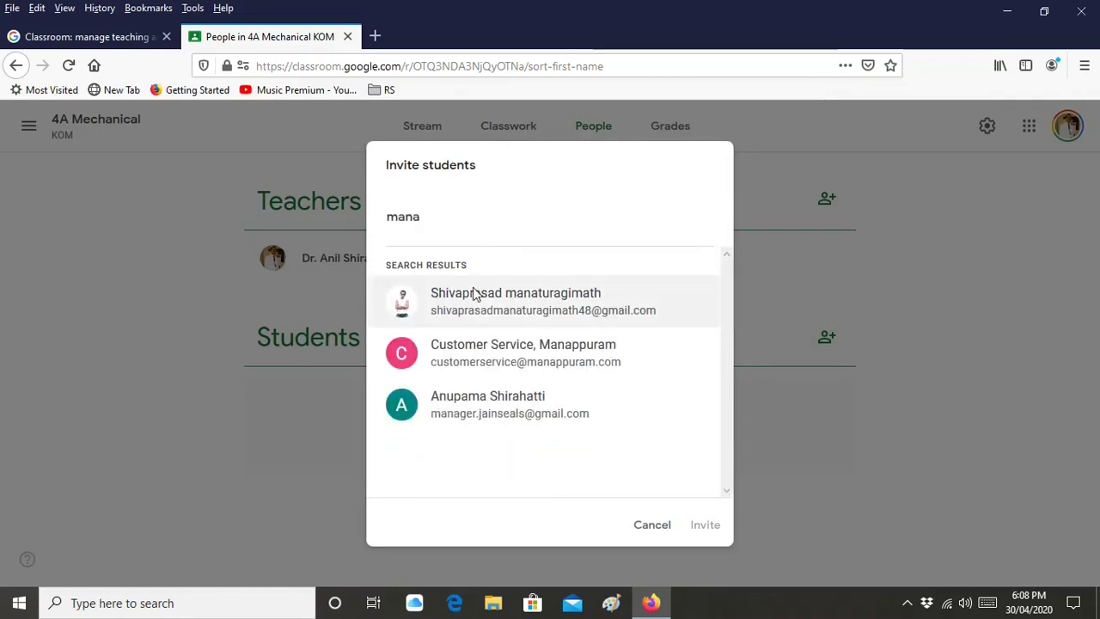
left_click(516, 402)
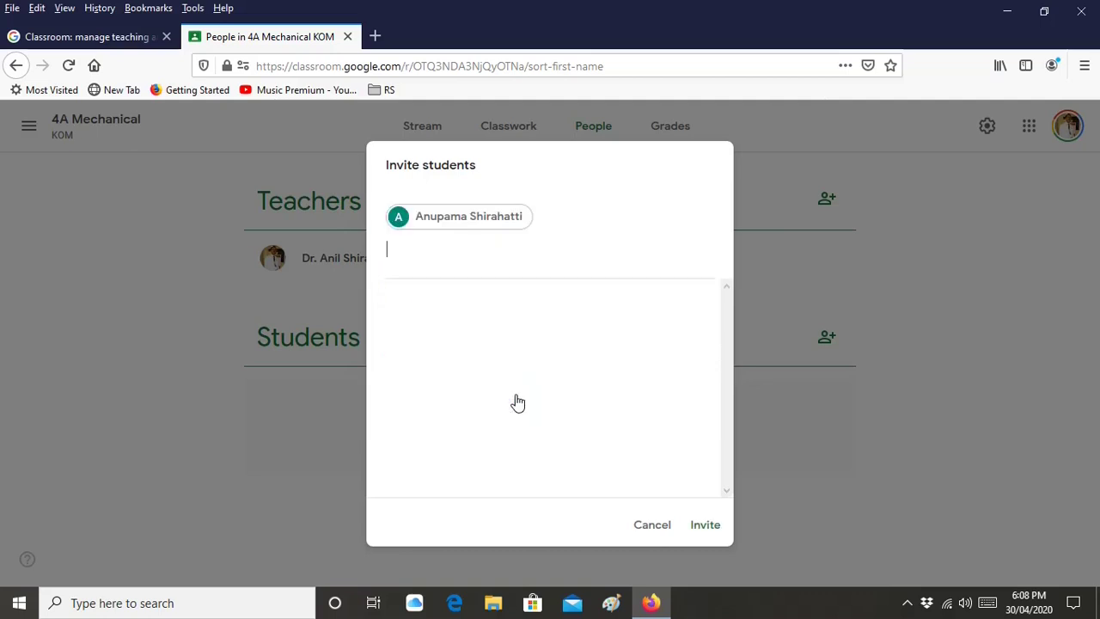
type("vin")
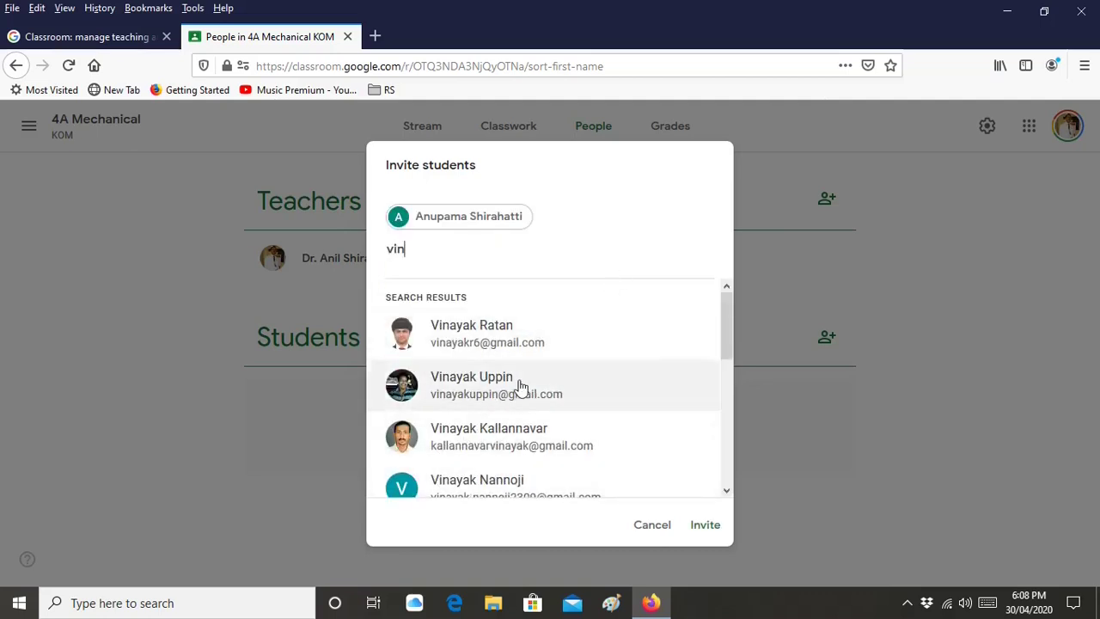
left_click(521, 385)
type("vin")
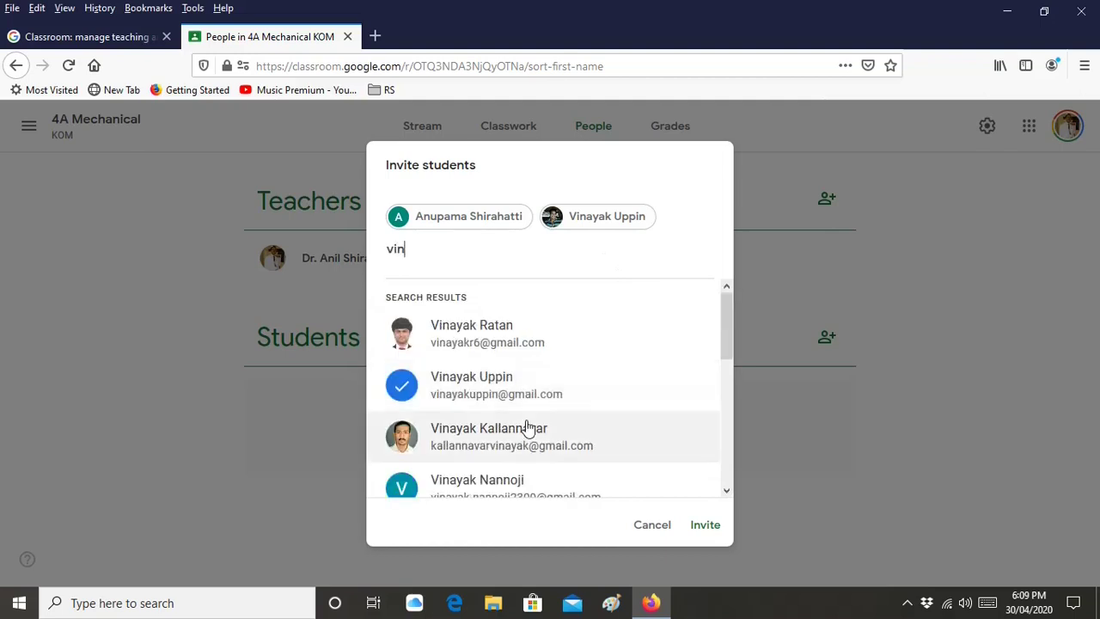
left_click(526, 429)
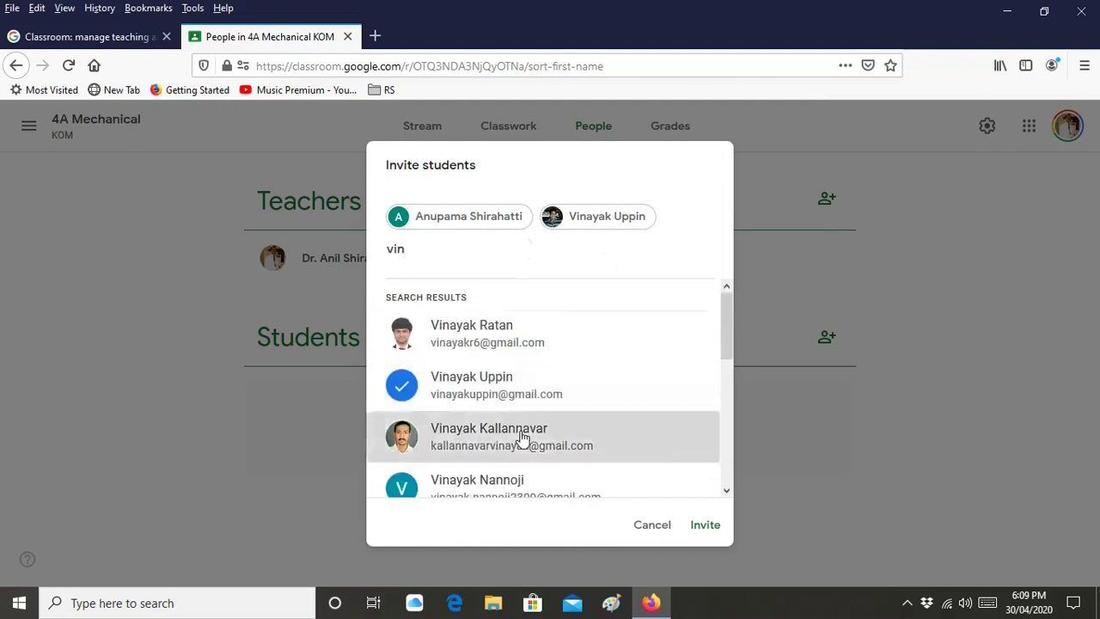
left_click(705, 525)
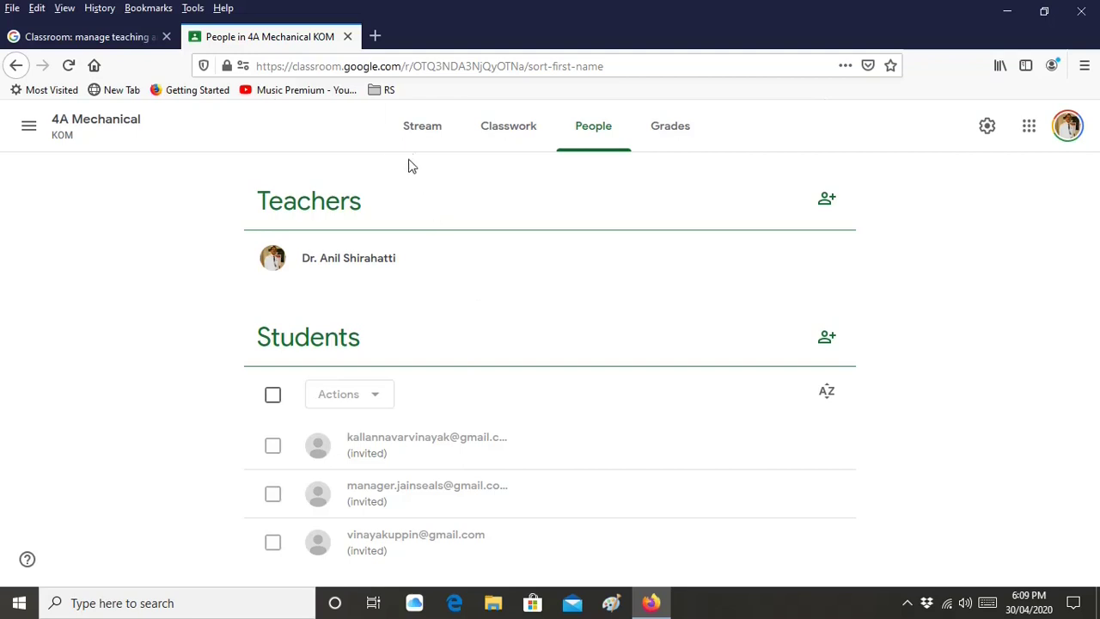
left_click(420, 136)
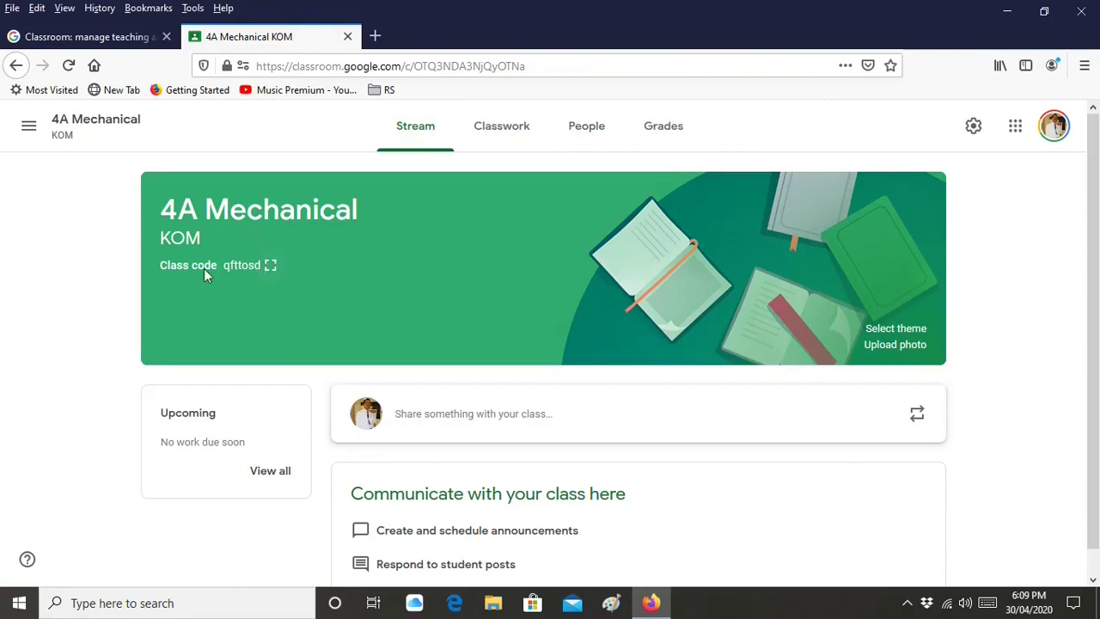
left_click(272, 274)
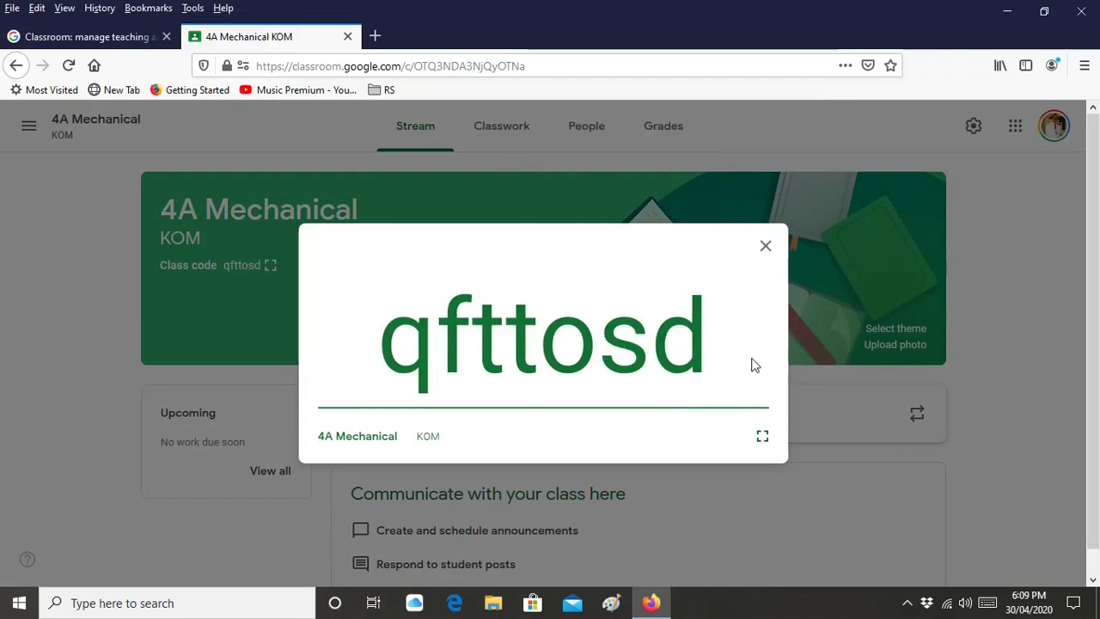
left_click(766, 250)
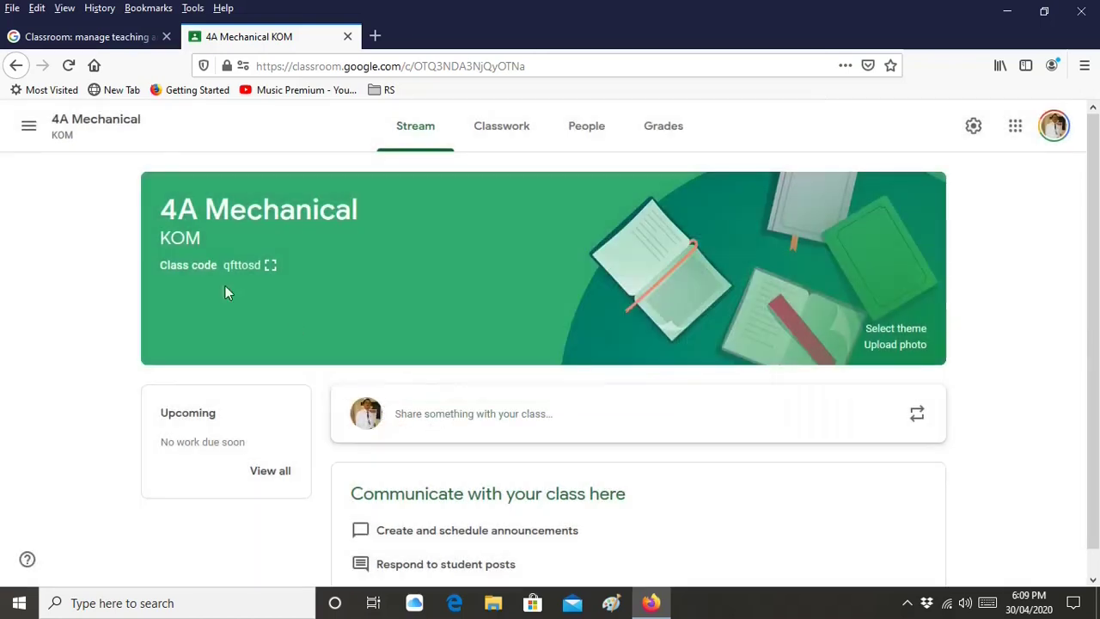
left_click(32, 140)
left_click(75, 142)
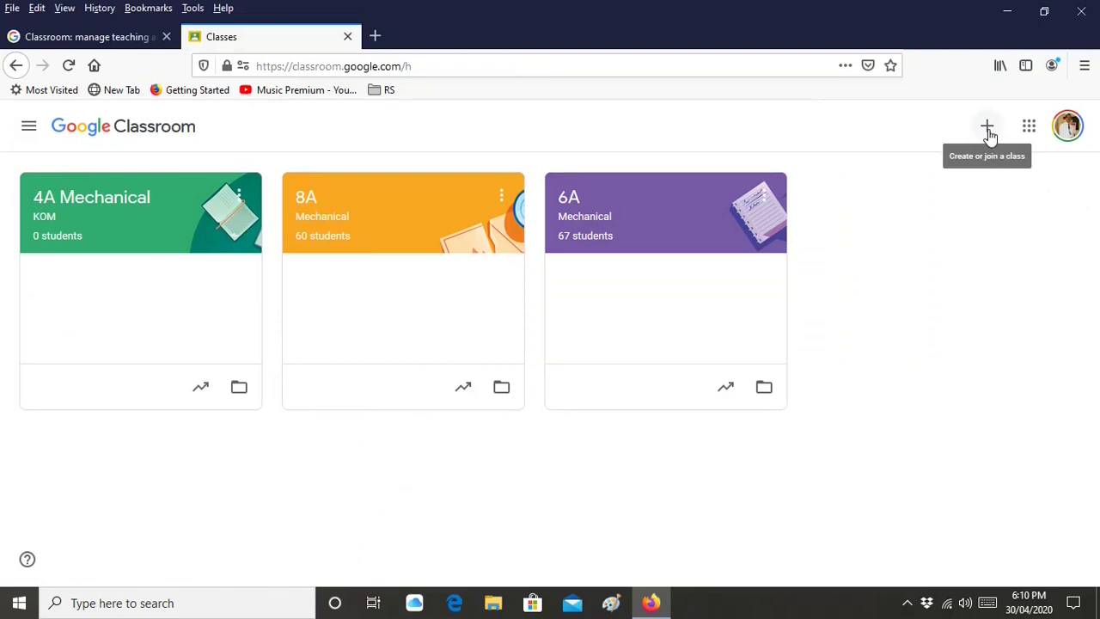
Cancel the Join class form and open the 4A Mechanical class card
left_click(988, 131)
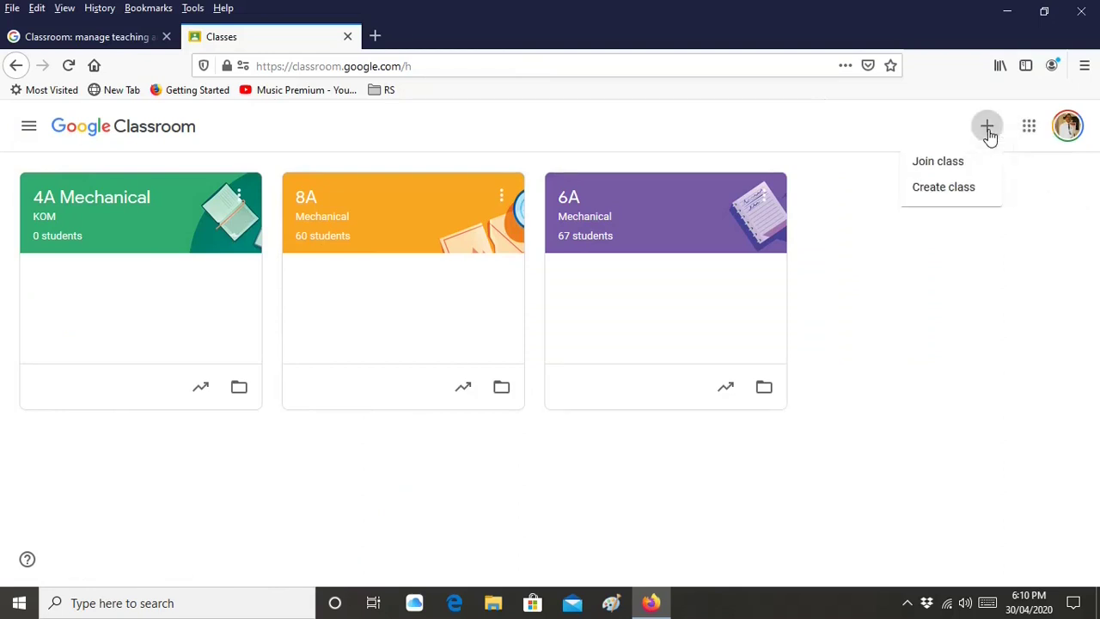
left_click(955, 166)
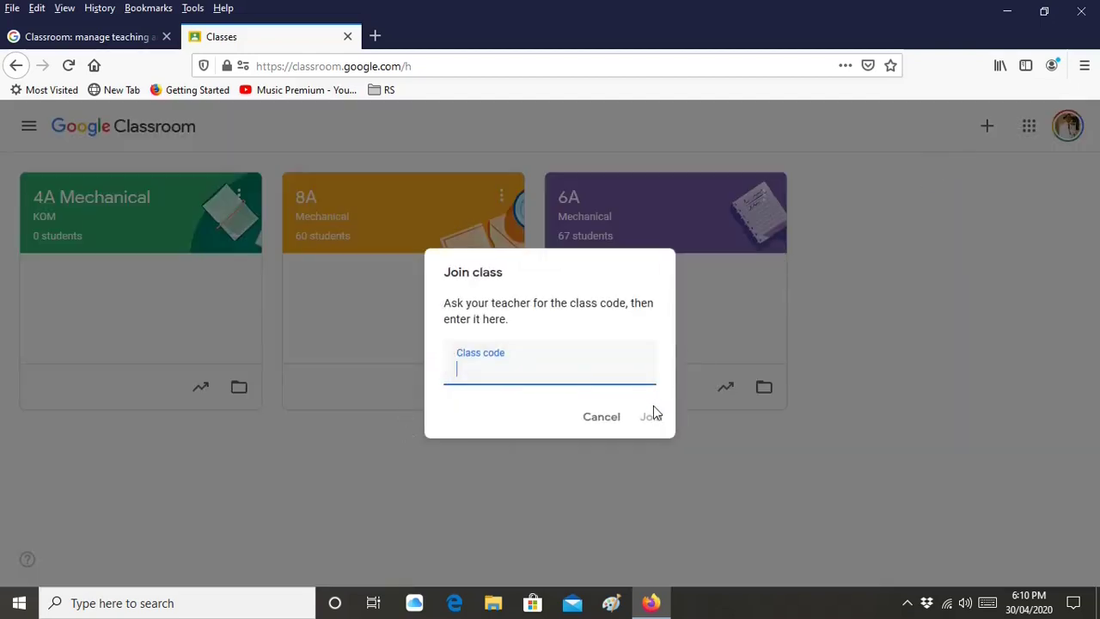
left_click(595, 418)
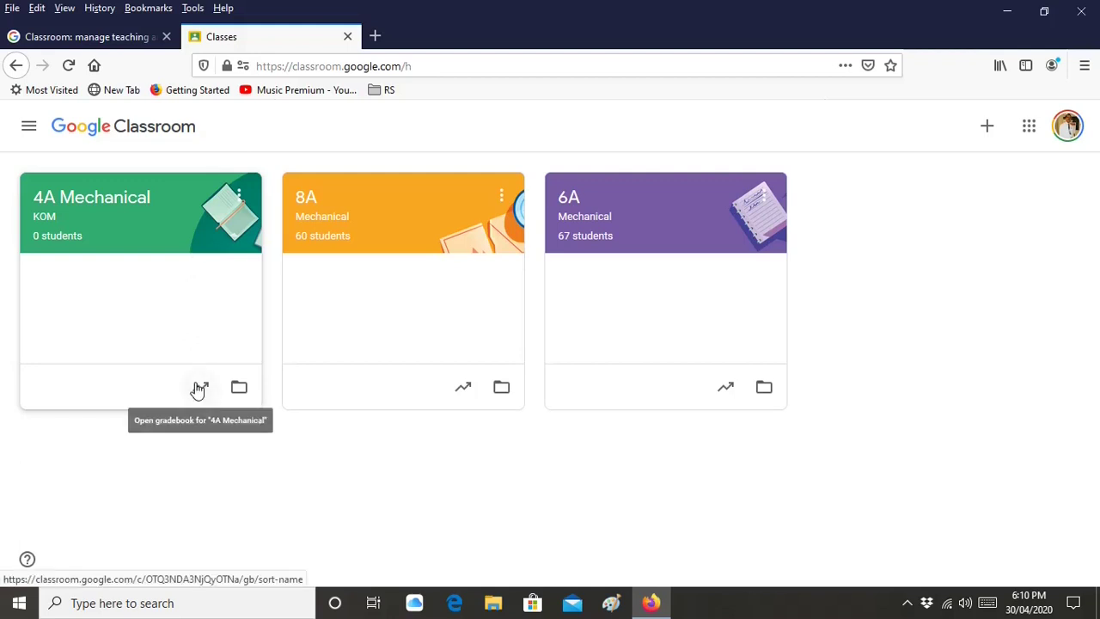
left_click(233, 342)
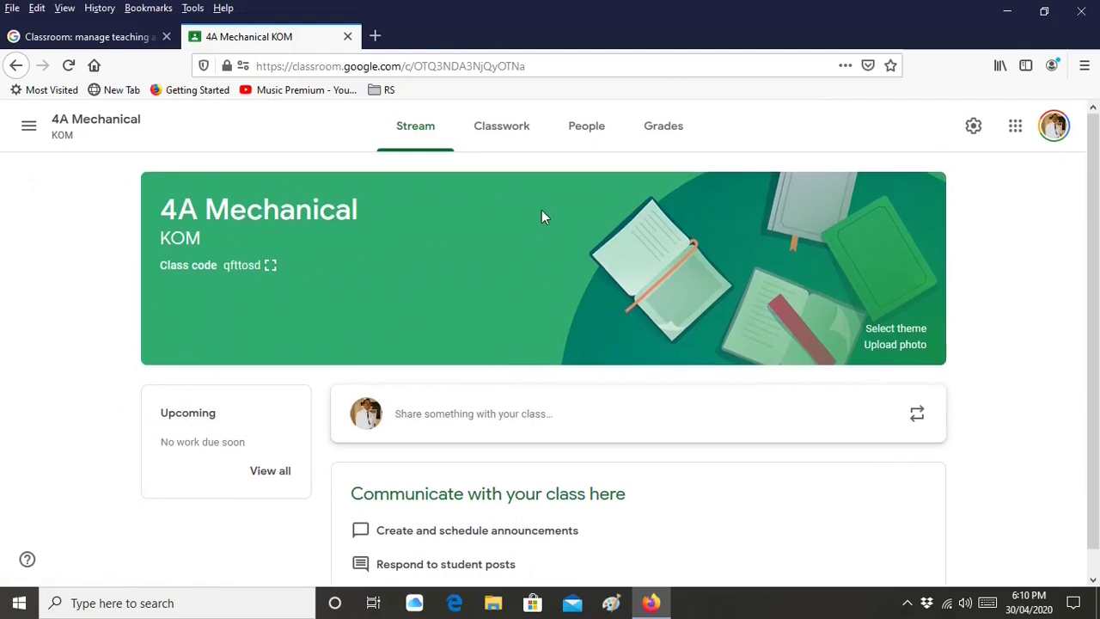
Switch to the 4A Mechanical Classwork page and open its Create menu
left_click(585, 152)
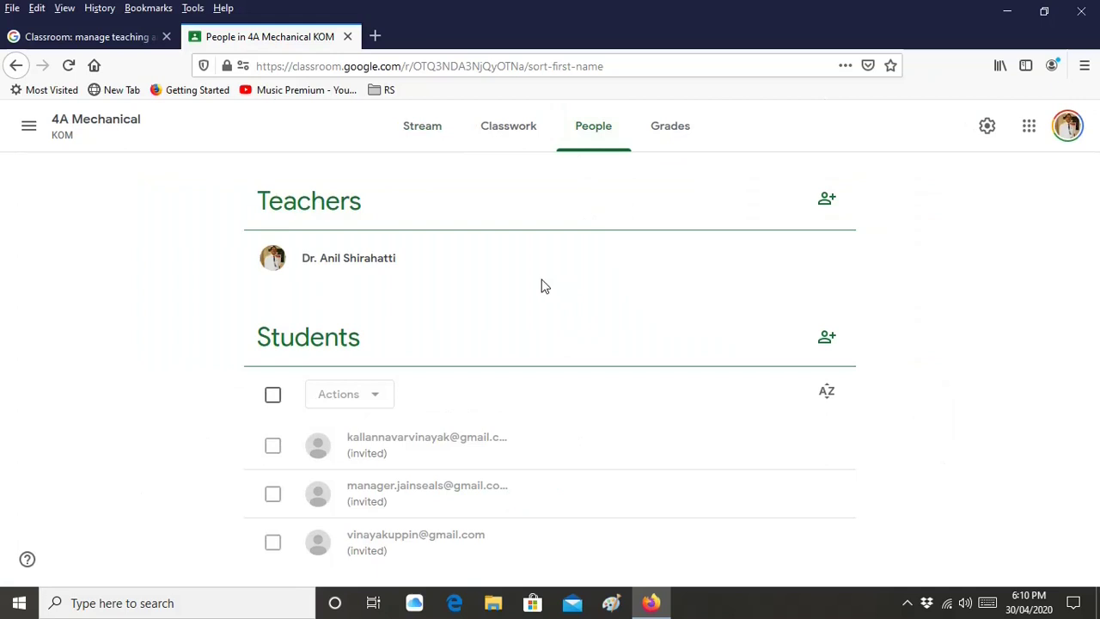
left_click(499, 148)
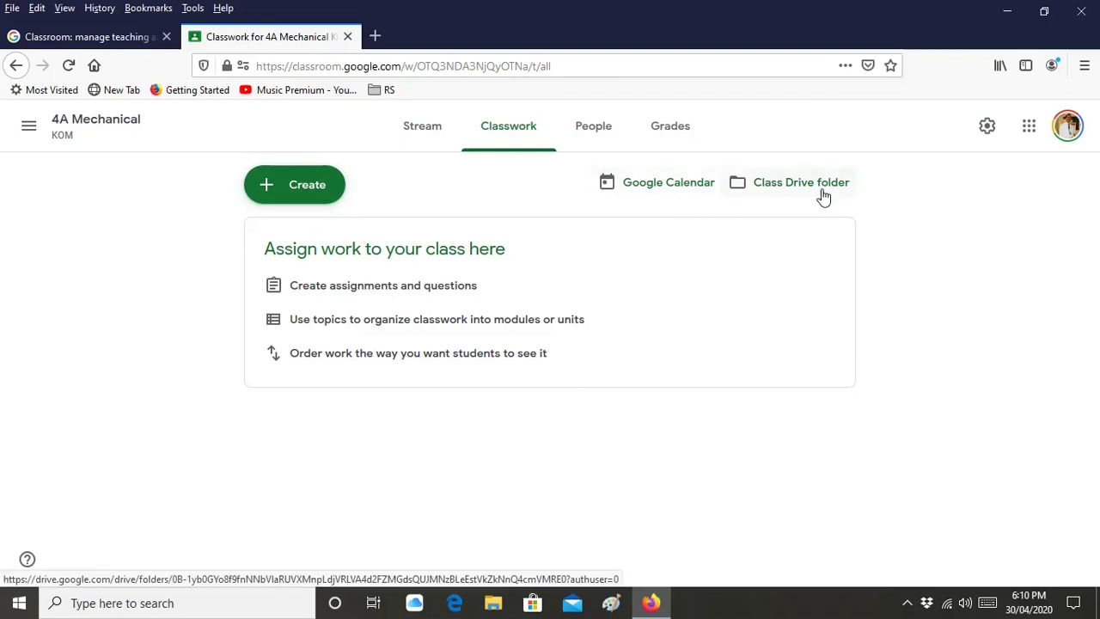
left_click(329, 190)
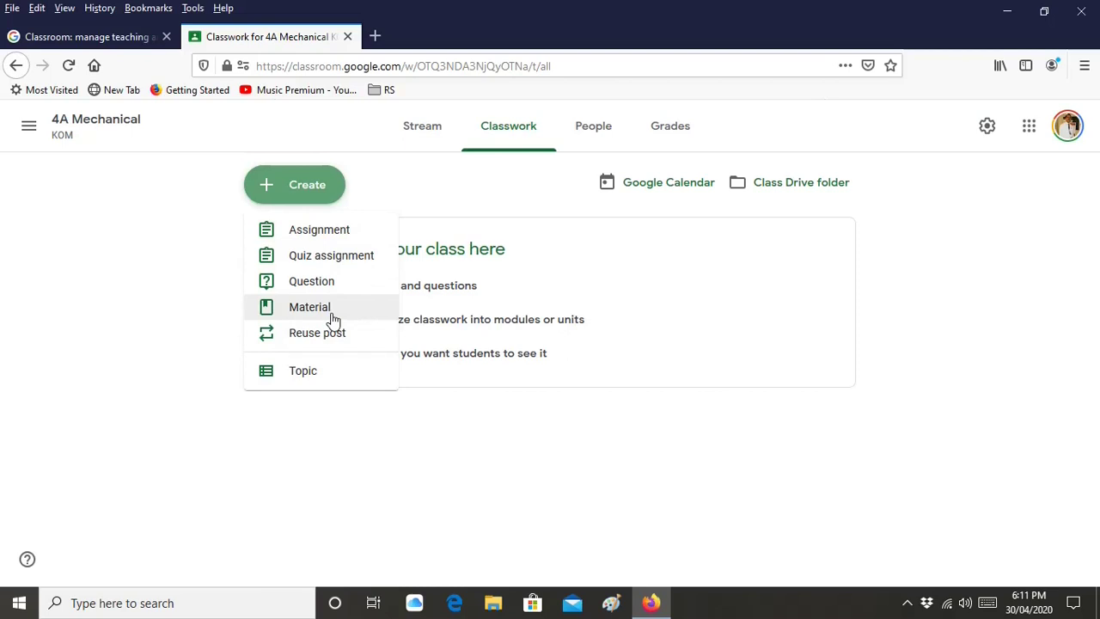
Draft material 'Session 1.1 Additive Manufacturing' with description 'Introduction, history, examples etc'
left_click(334, 318)
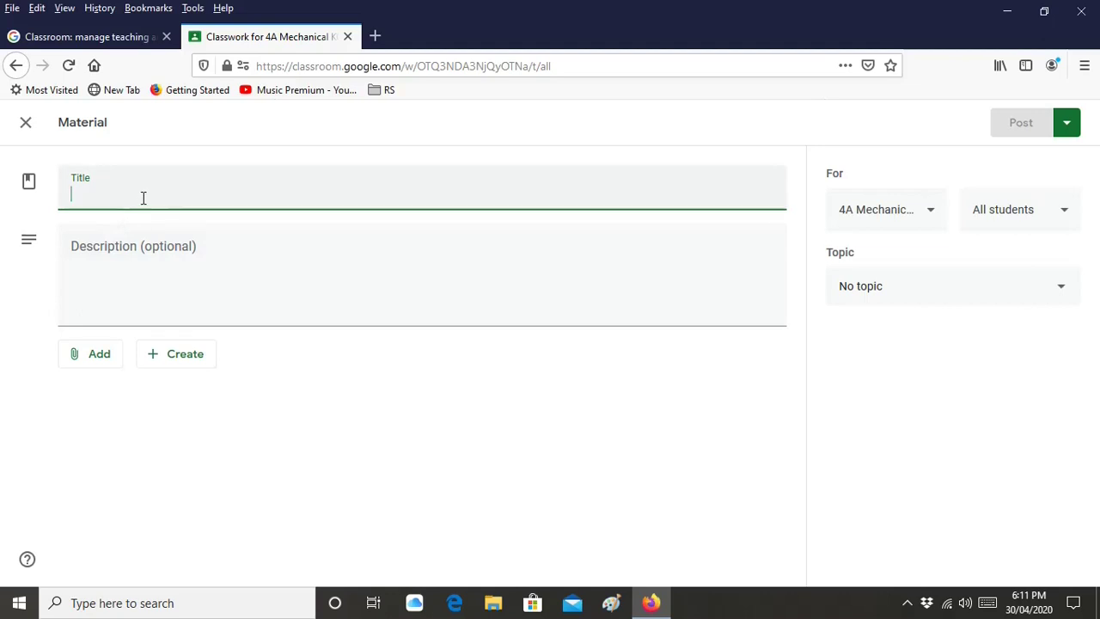
type("S")
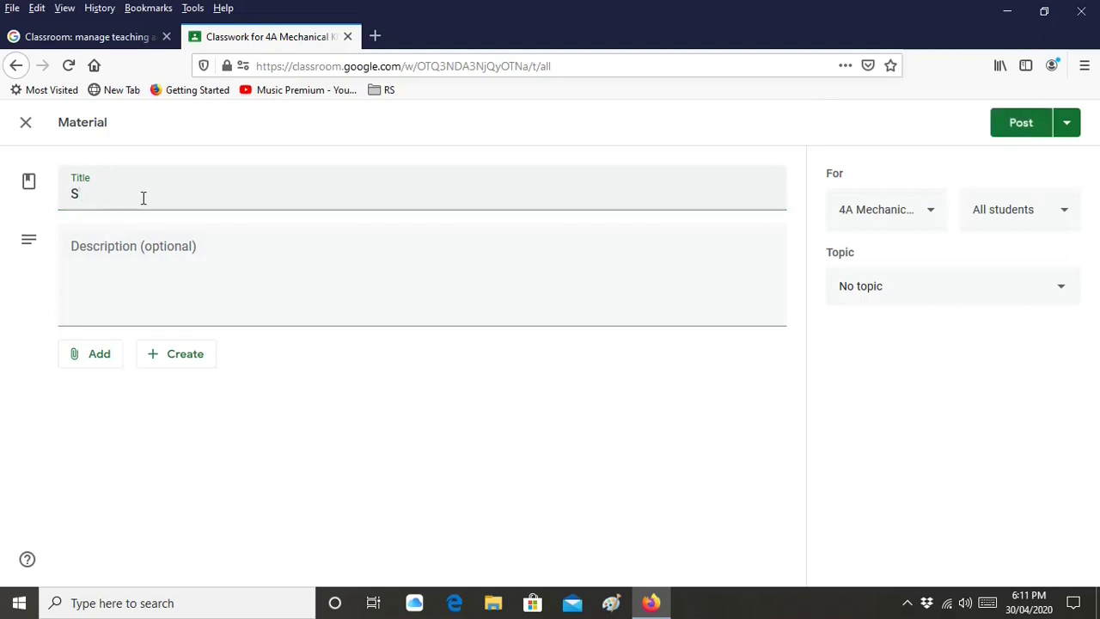
type("ession 1.1")
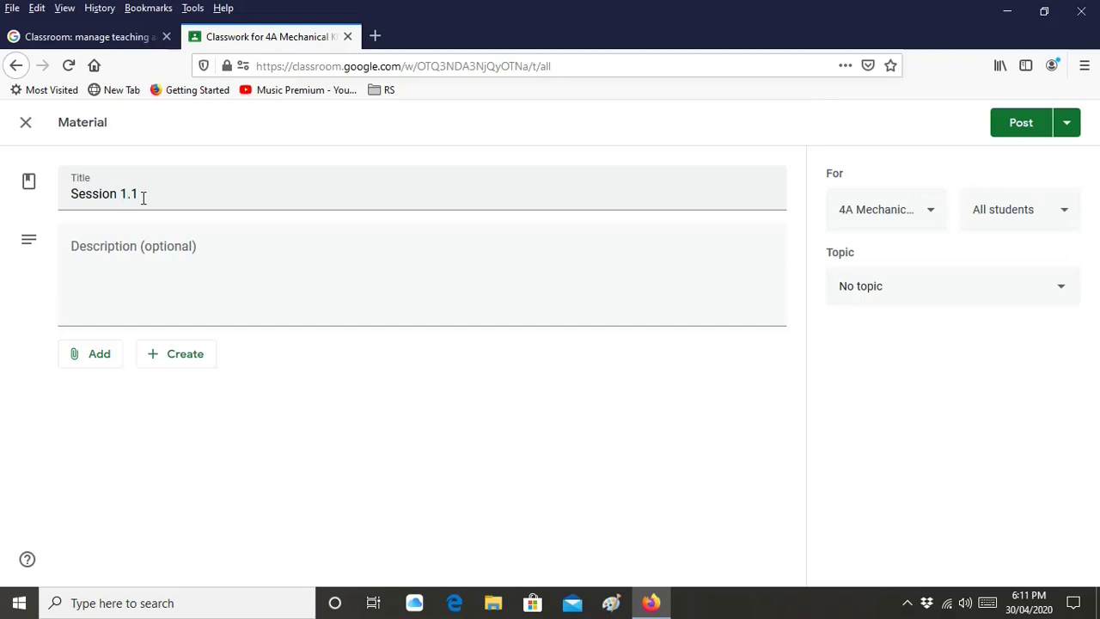
type(" : Additive Manuf")
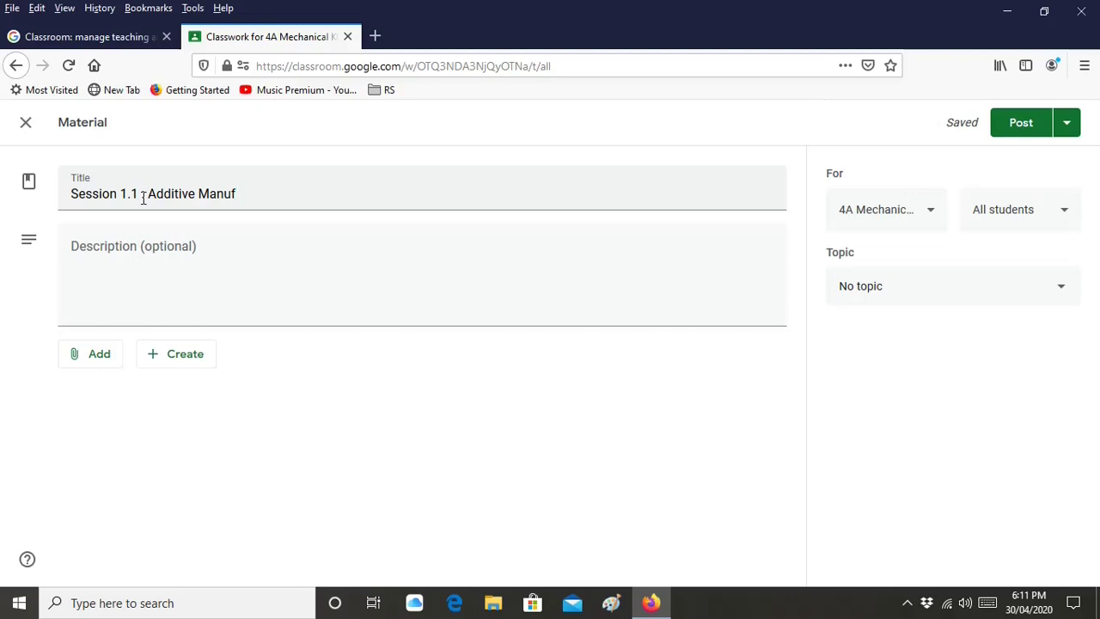
type("acturing")
left_click(143, 263)
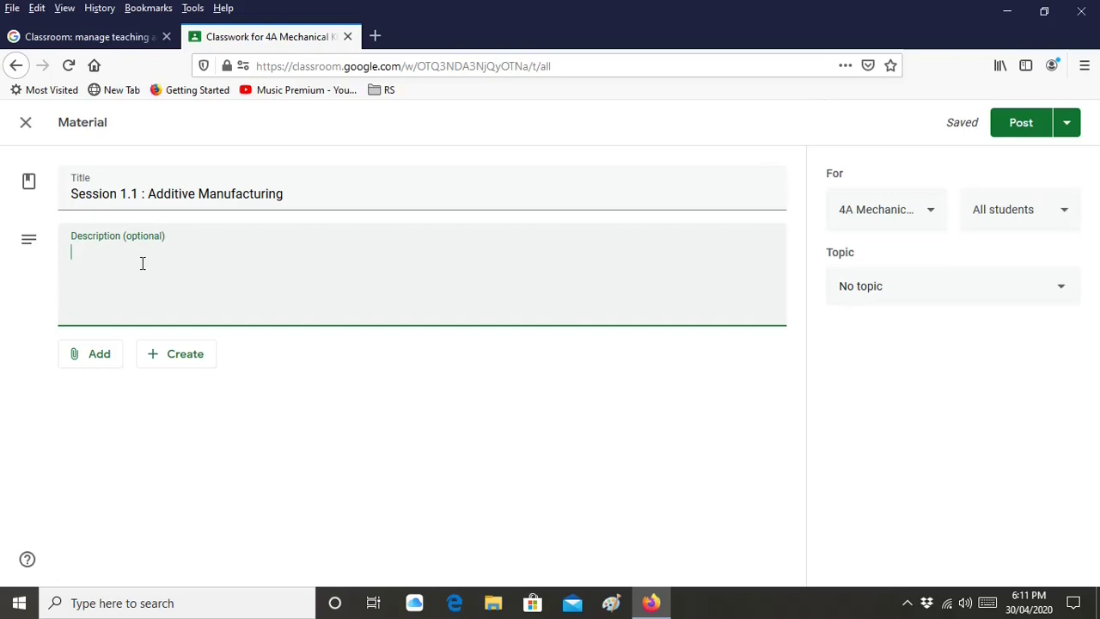
type("Intr")
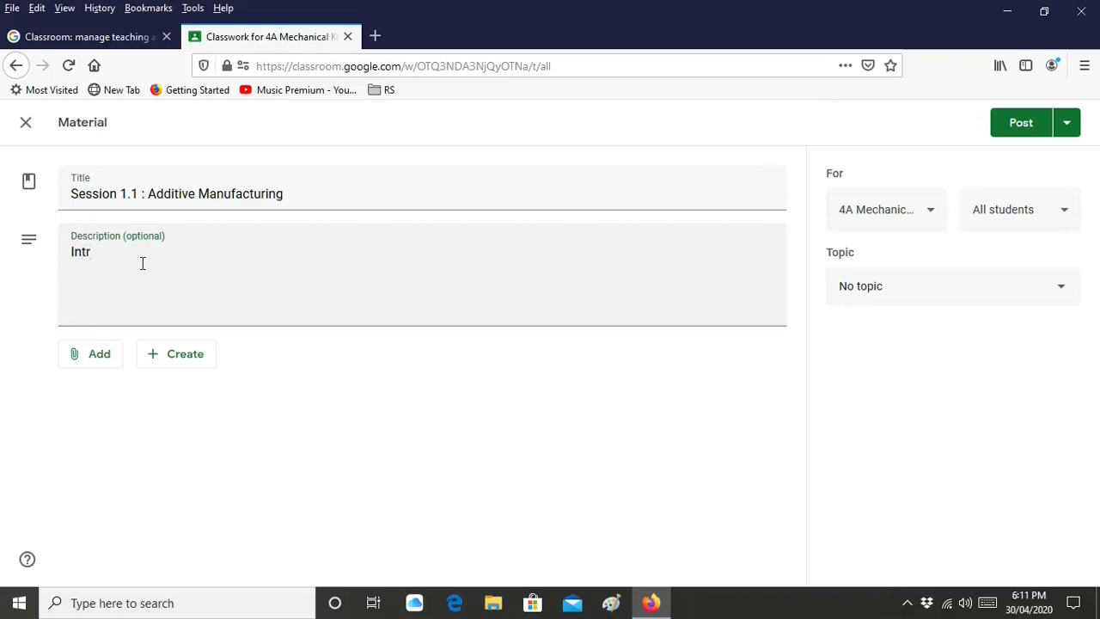
type("oduction, history, exampl")
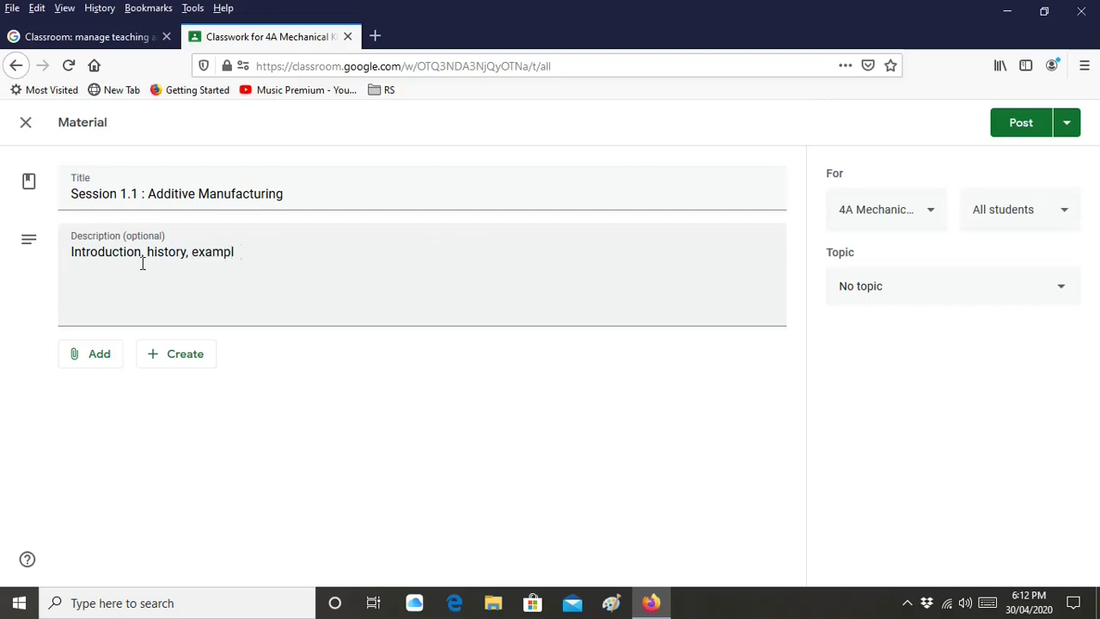
type("es etc")
left_click(96, 368)
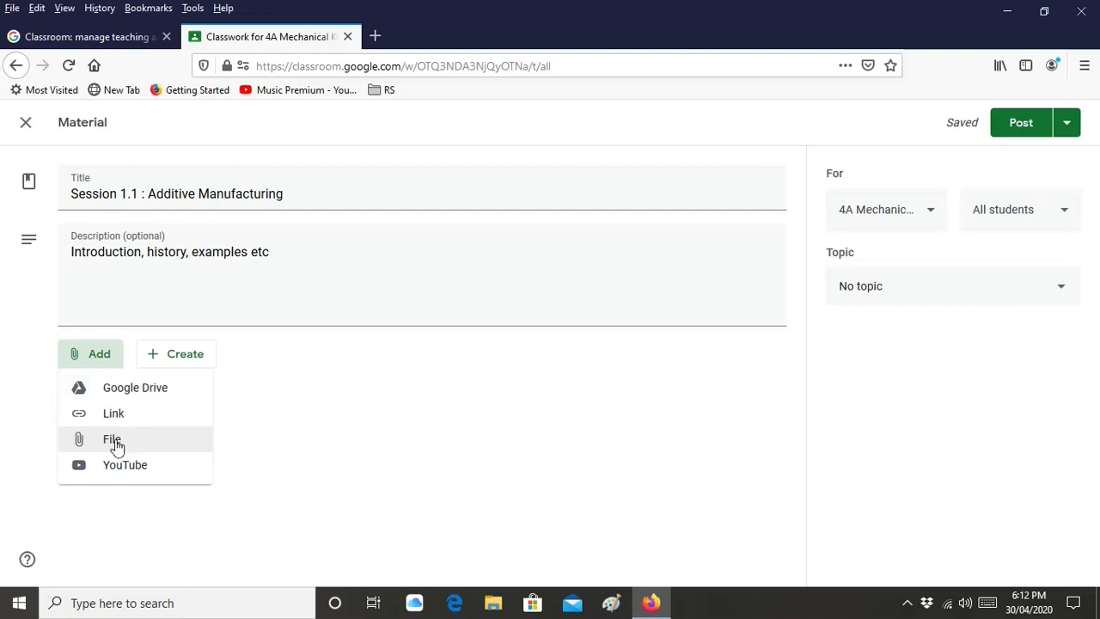
Upload the Module3_1 PDF (1.33M) from E-Learning > AM Presentation as a Session 1.1 attachment
left_click(117, 446)
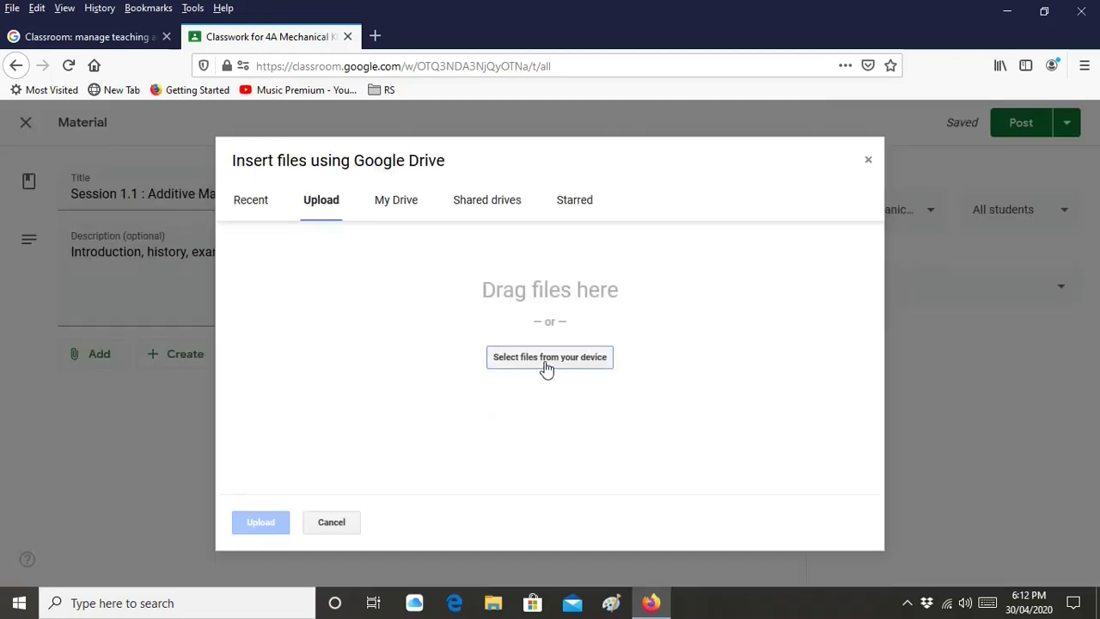
left_click(546, 358)
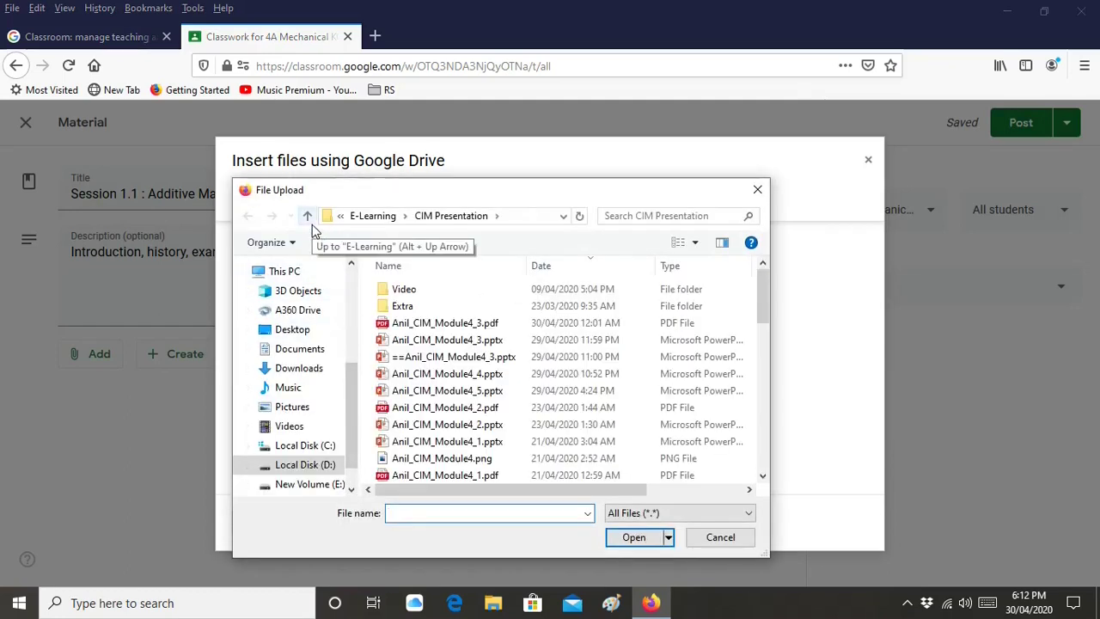
left_click(312, 222)
scroll(592, 390, "down", 2)
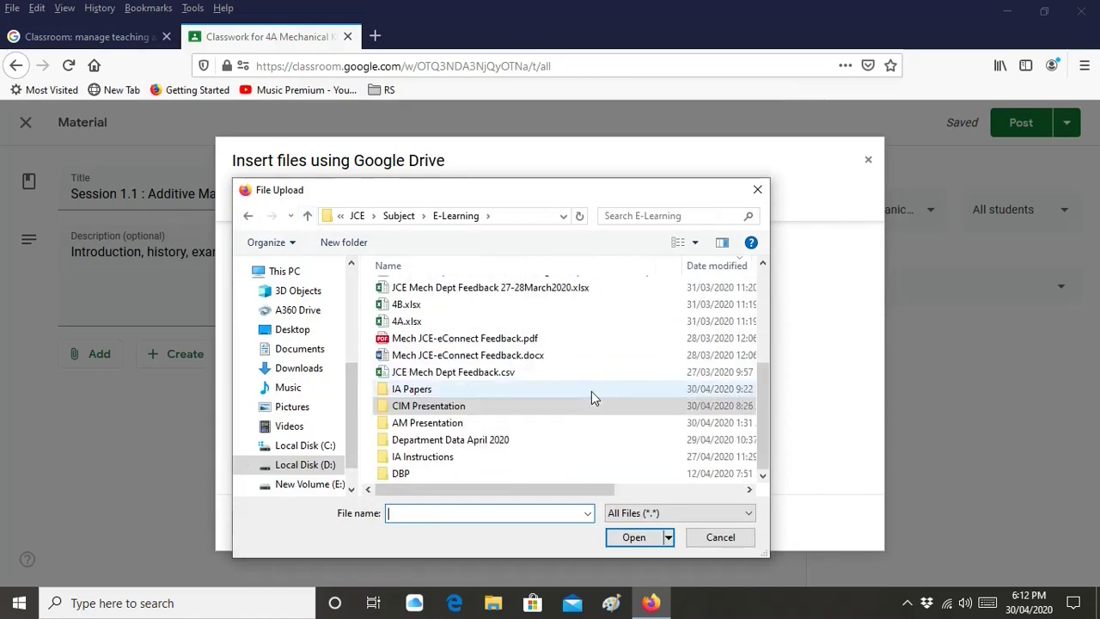
double_click(482, 423)
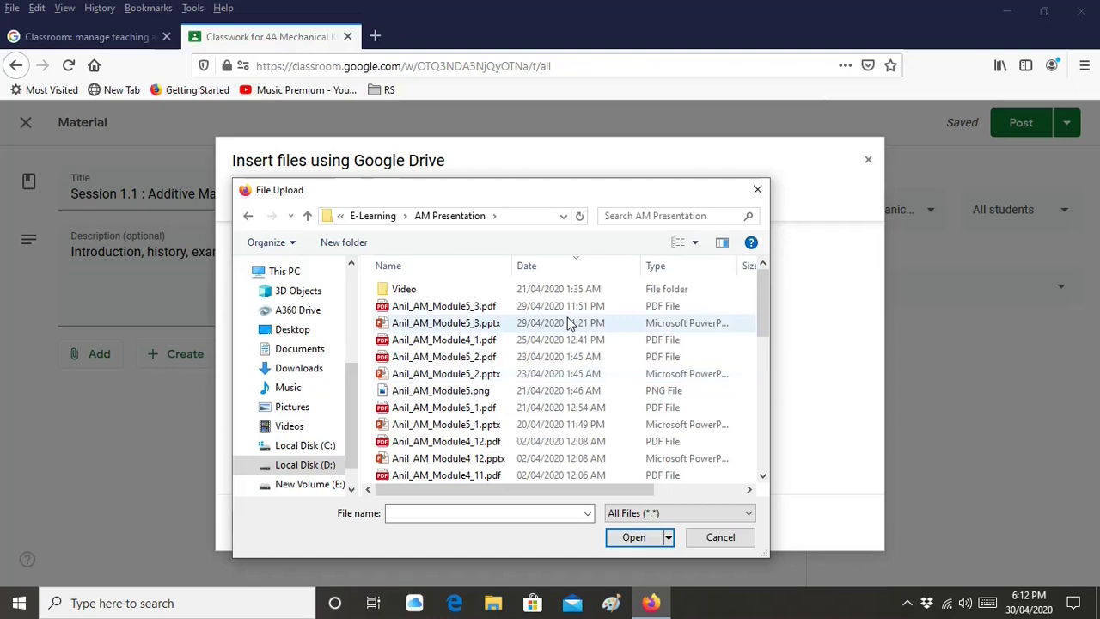
scroll(567, 322, "down", 5)
scroll(567, 323, "down", 4)
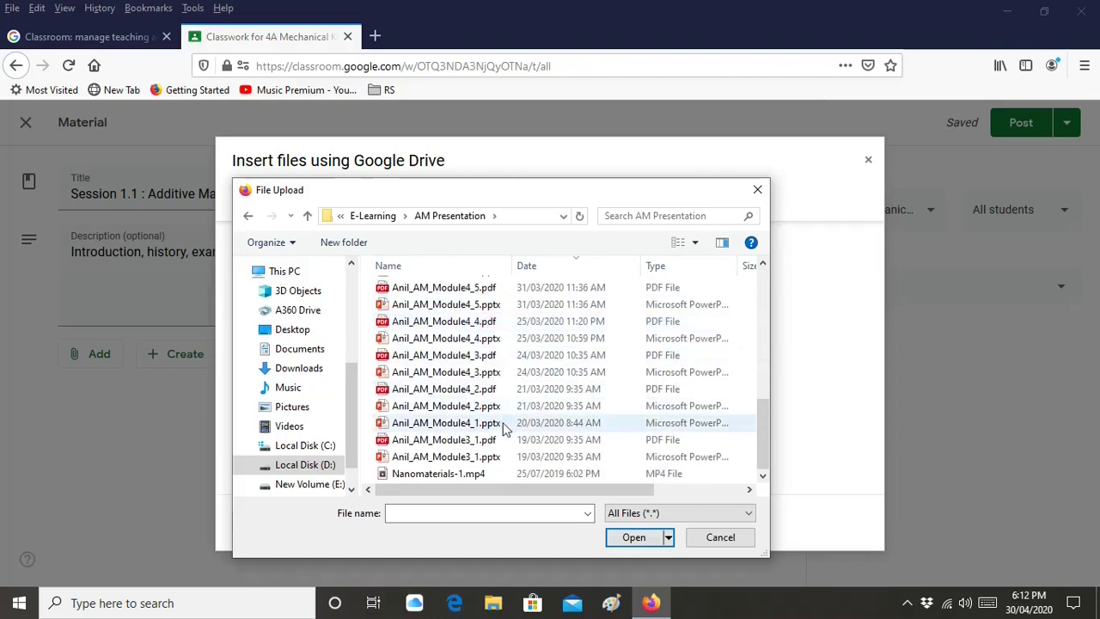
left_click(539, 439)
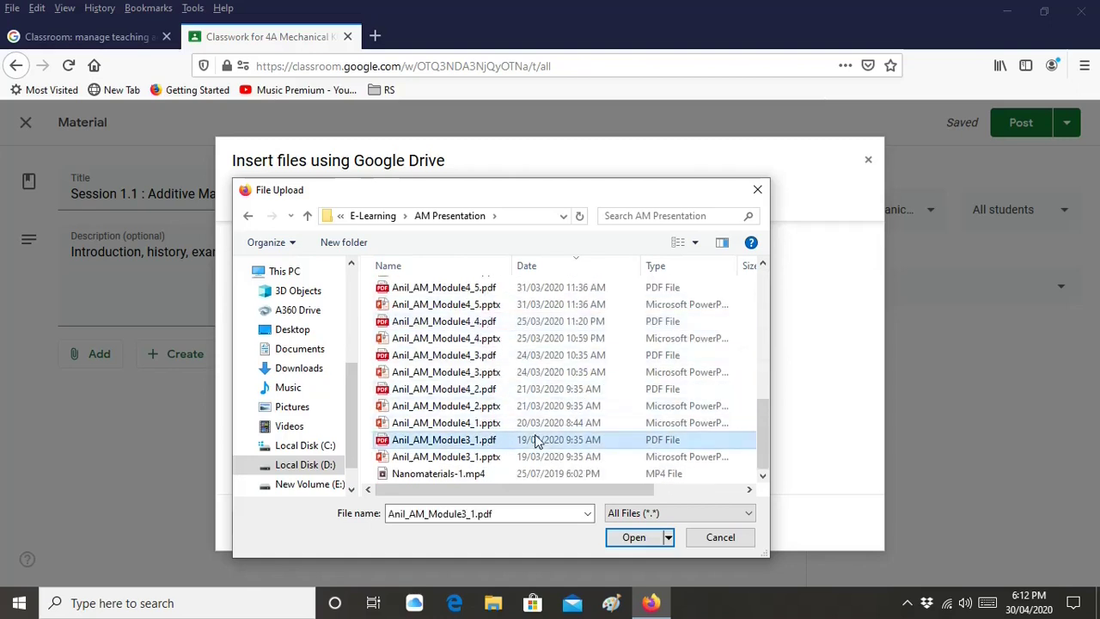
left_click(633, 538)
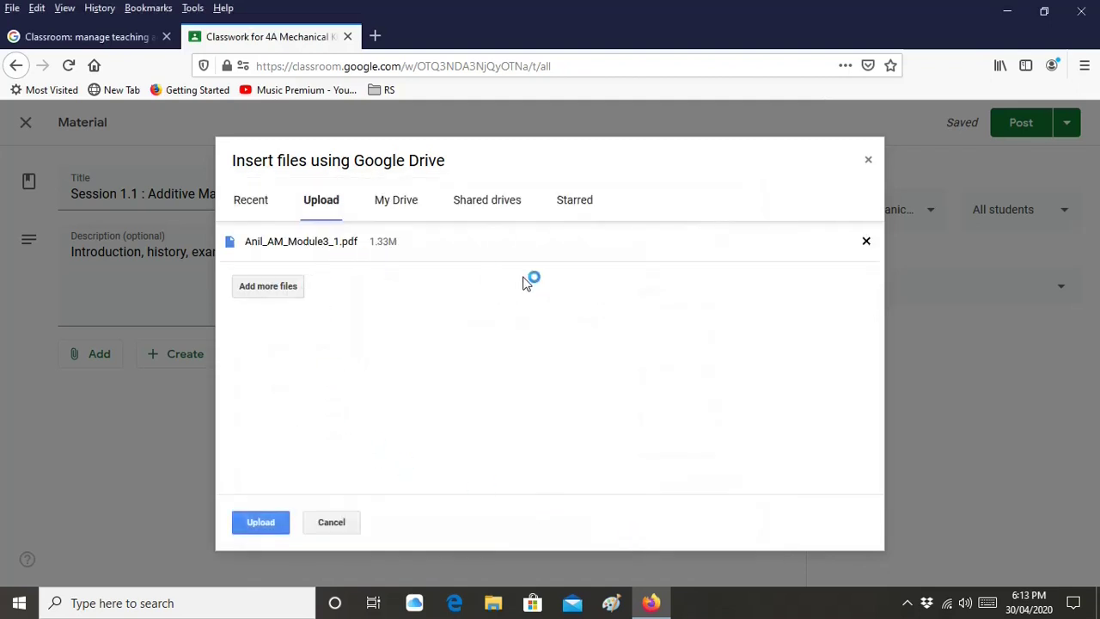
left_click(273, 524)
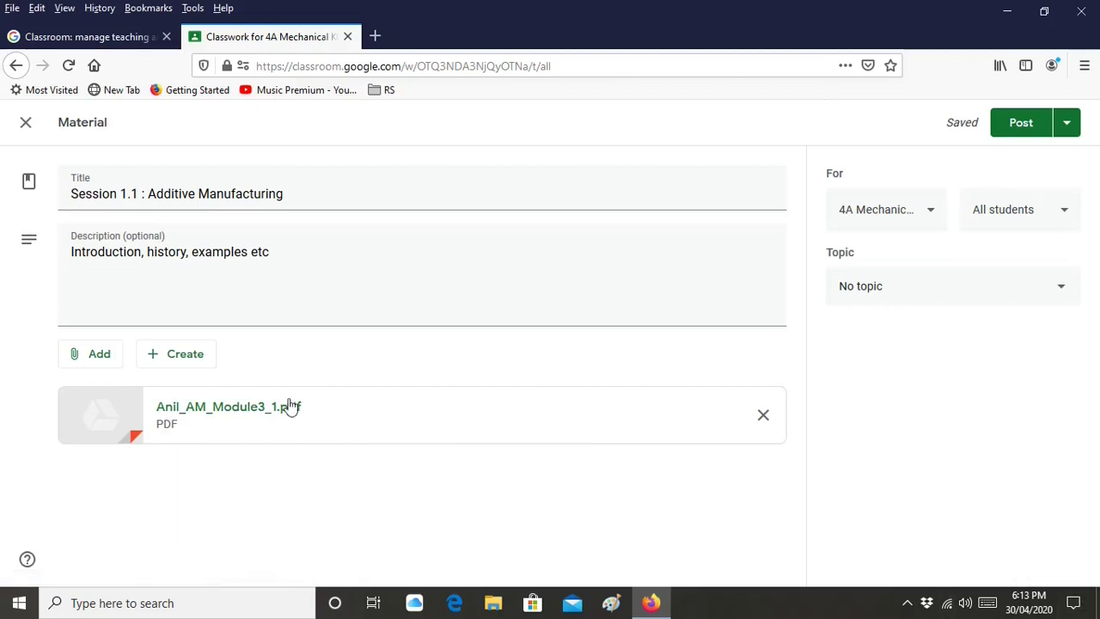
Upload the 12.86M Nanomaterials-1.mp4 video from the computer as a second attachment
left_click(113, 366)
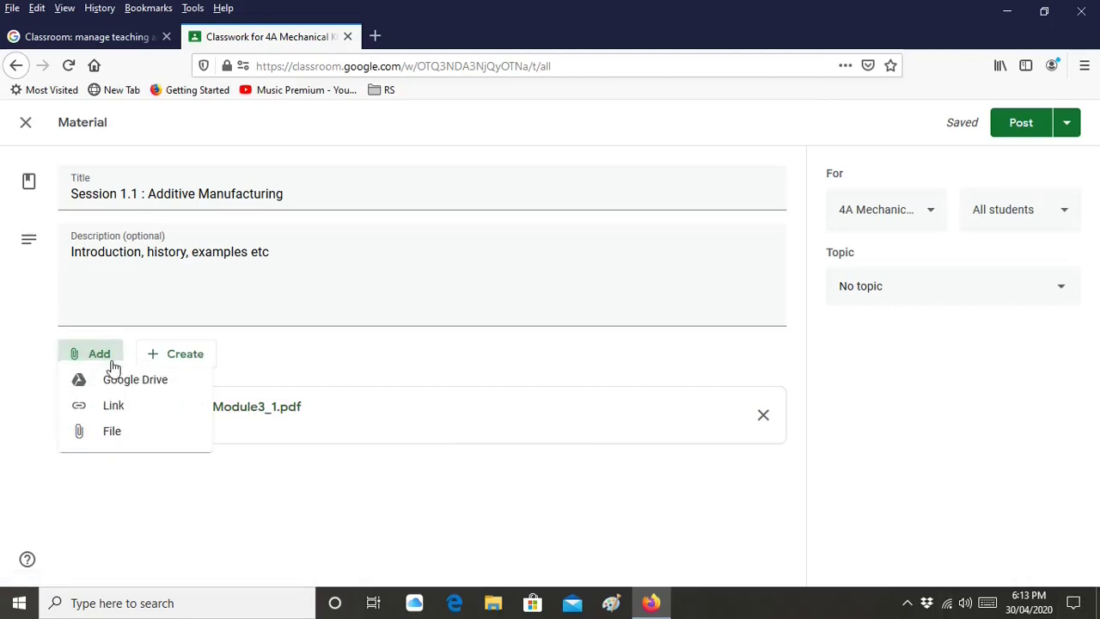
left_click(120, 439)
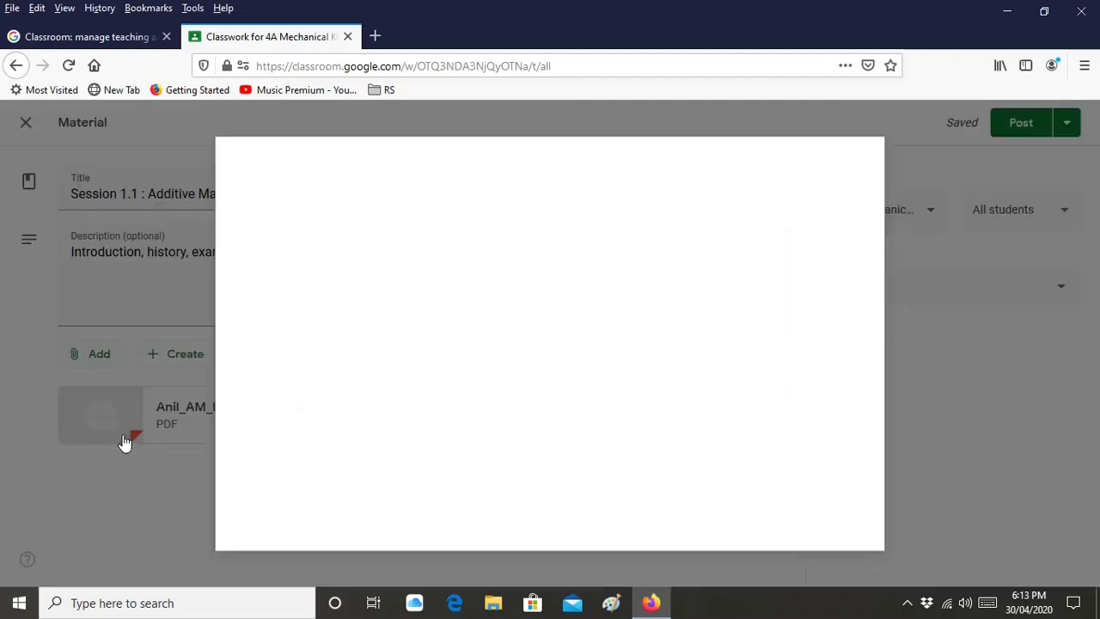
left_click(540, 368)
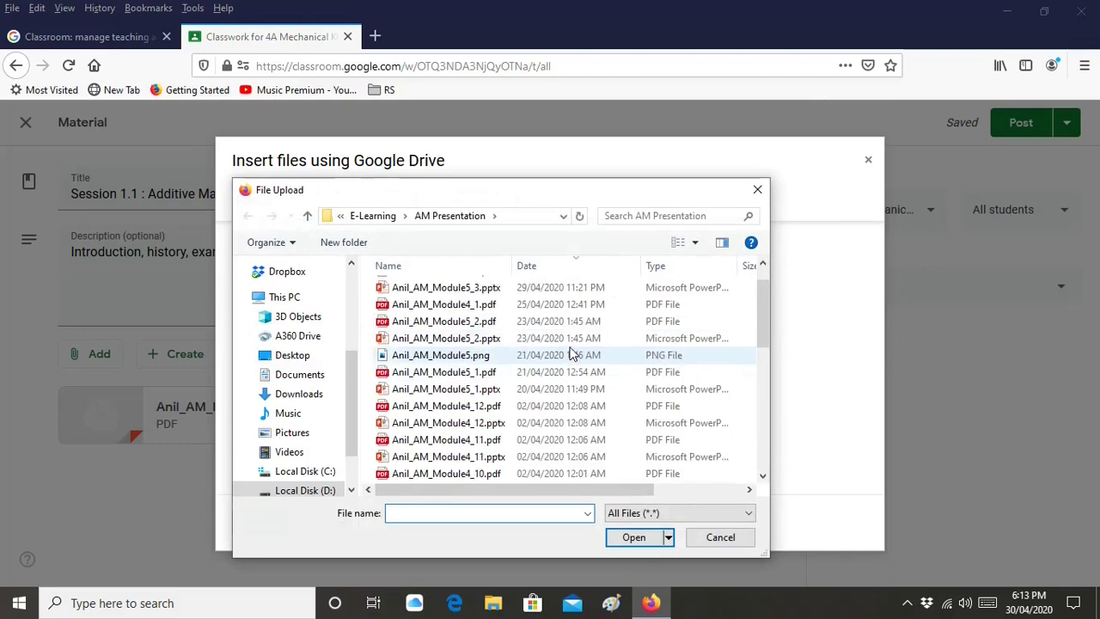
scroll(570, 357, "down", 8)
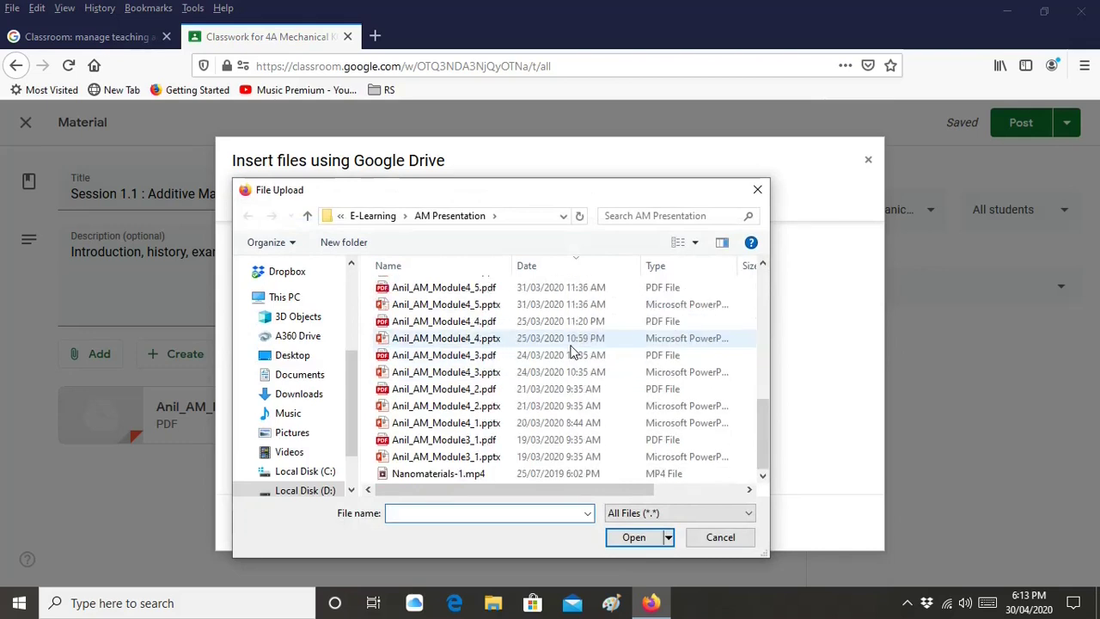
left_click(510, 474)
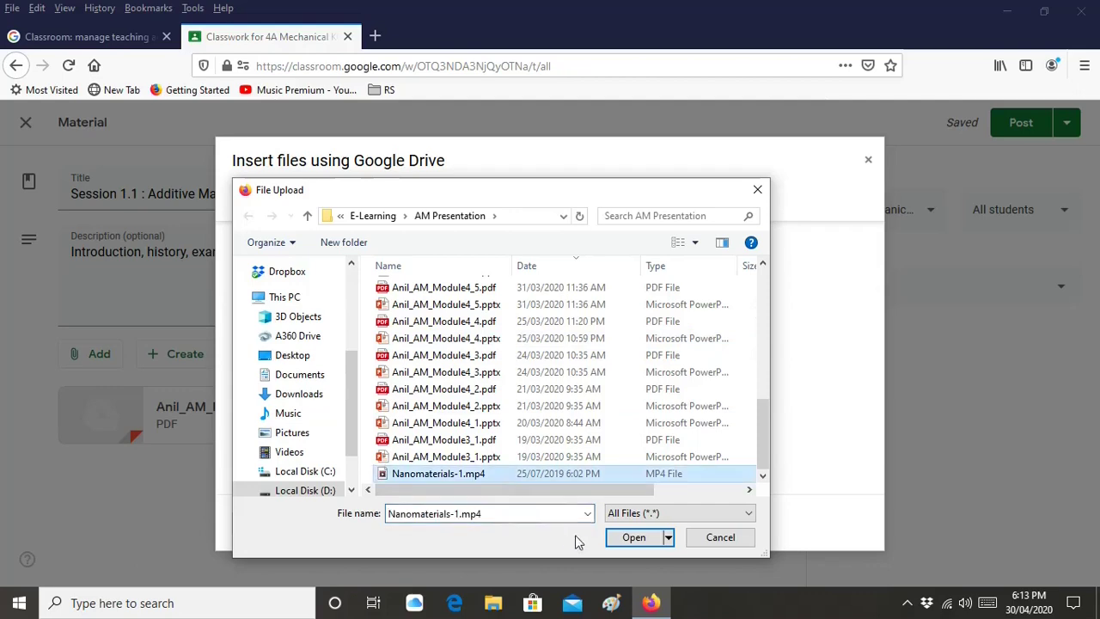
left_click(629, 536)
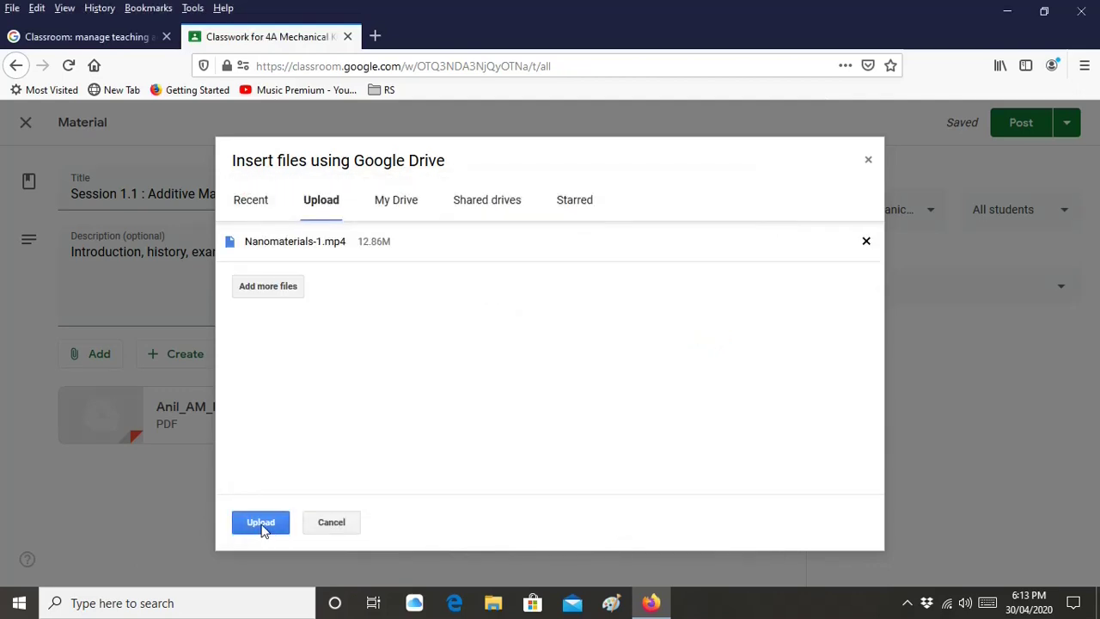
left_click(263, 524)
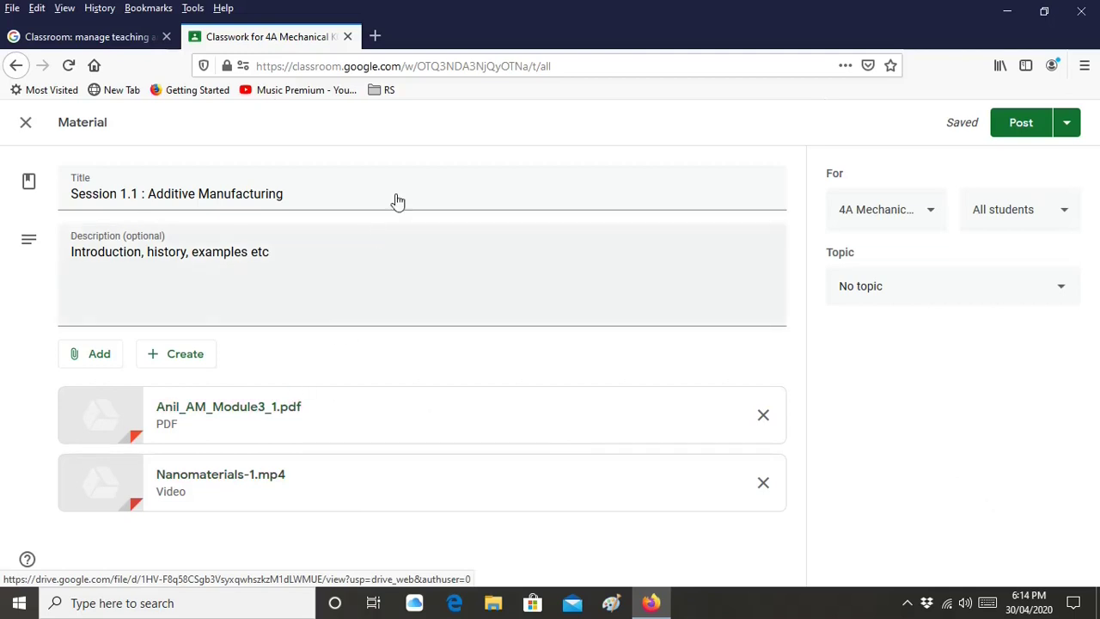
In a new tab, open the Computer Integrated Manufacturing Module 4 video from your YouTube uploads
left_click(378, 43)
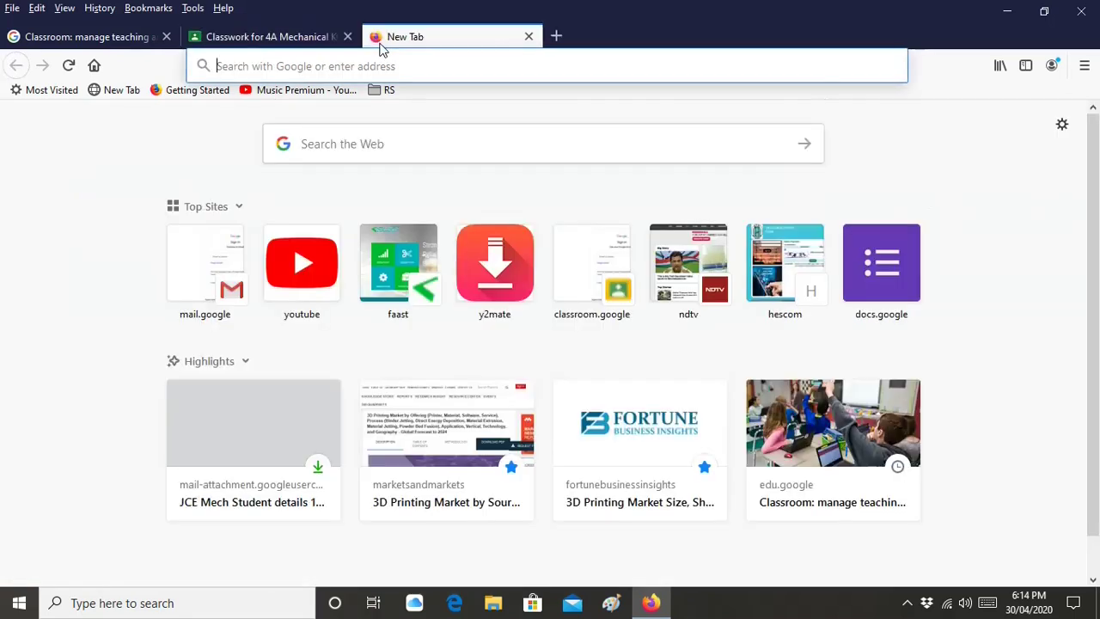
left_click(314, 268)
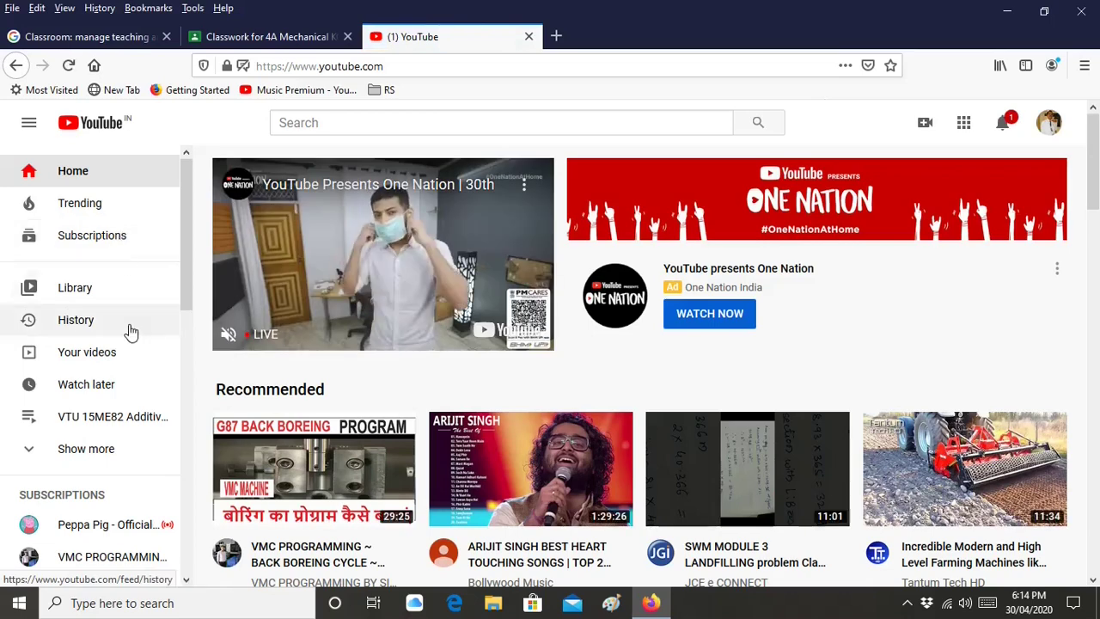
left_click(1049, 122)
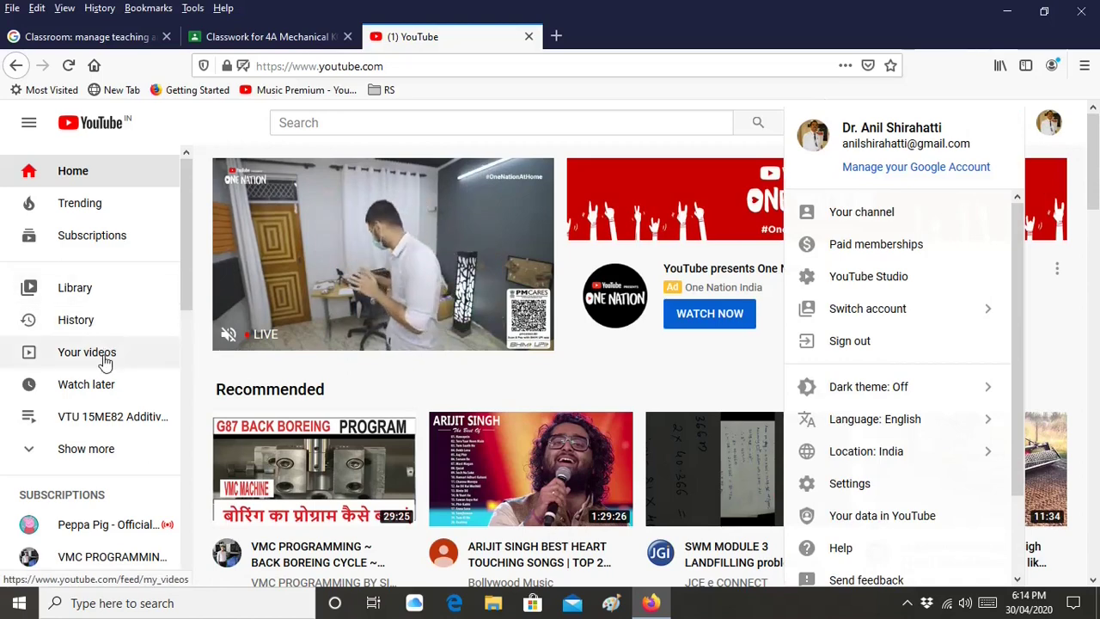
left_click(103, 356)
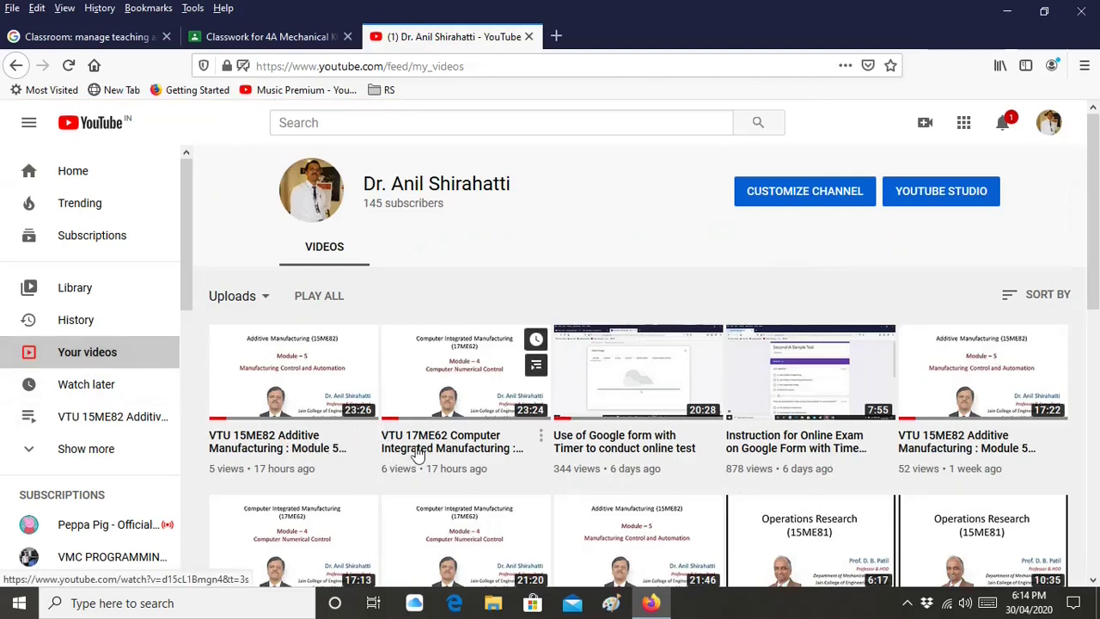
left_click(453, 451)
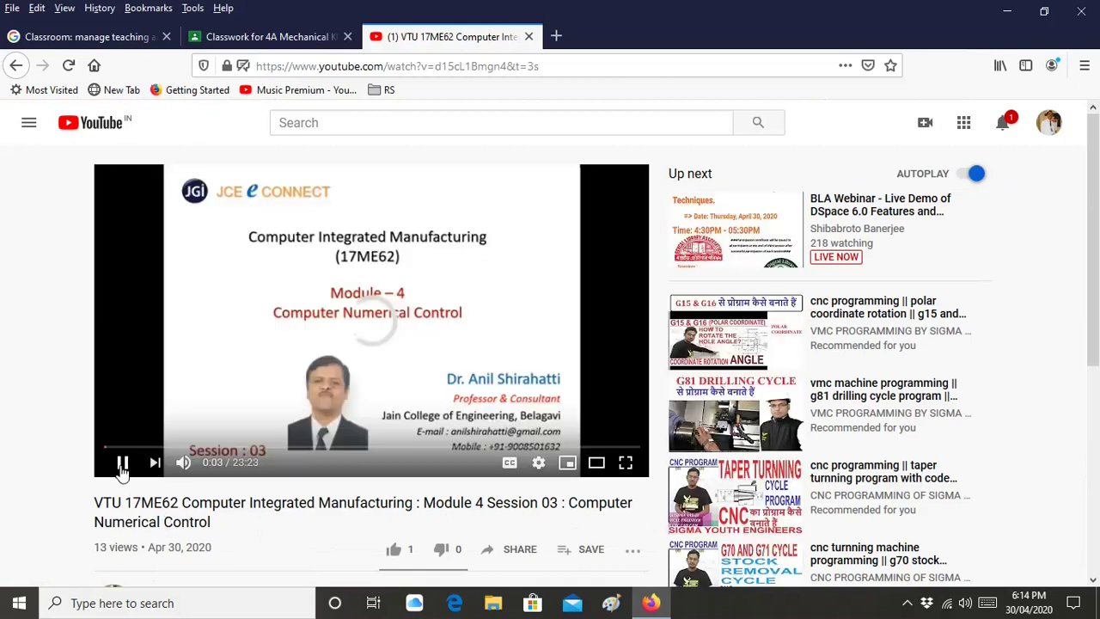
Pause the video, copy its web address, and return to the Classroom draft
left_click(122, 463)
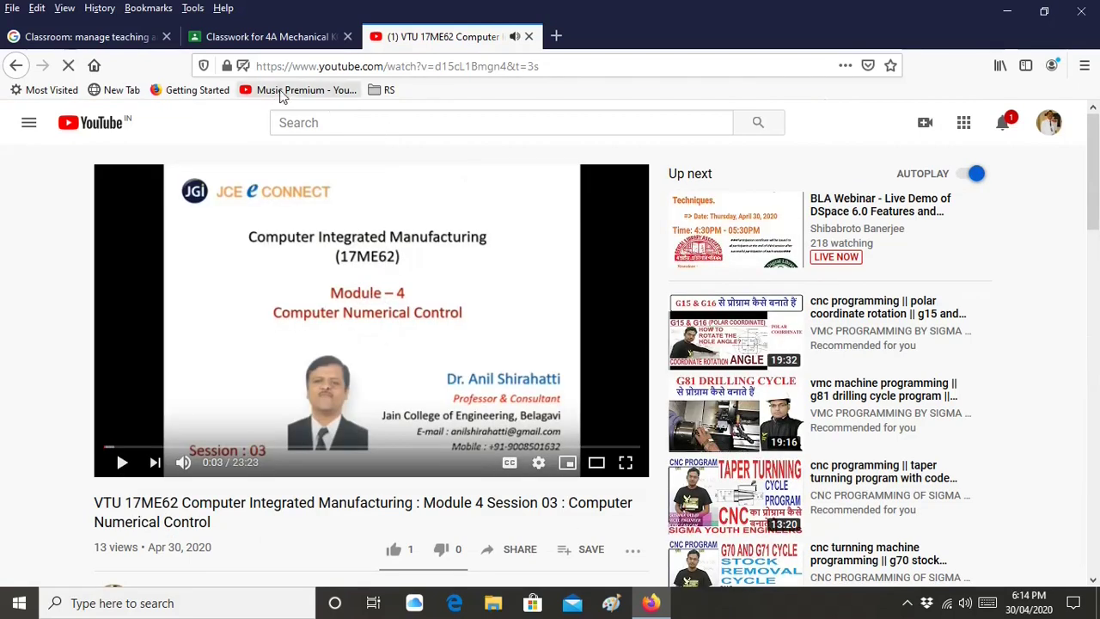
left_click(410, 71)
right_click(409, 70)
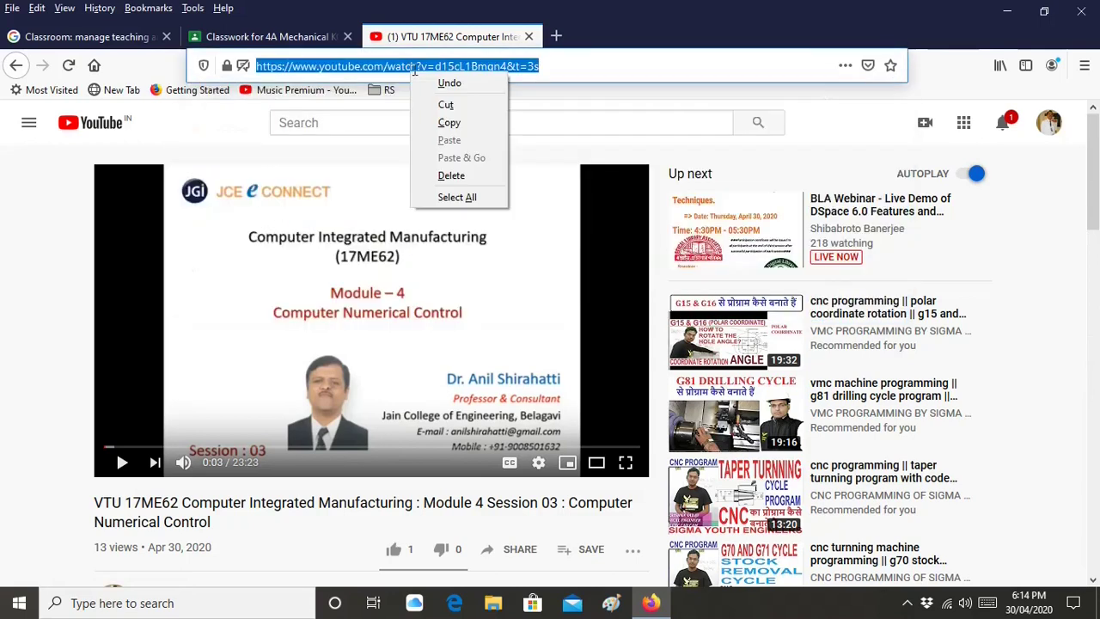
left_click(421, 123)
left_click(258, 37)
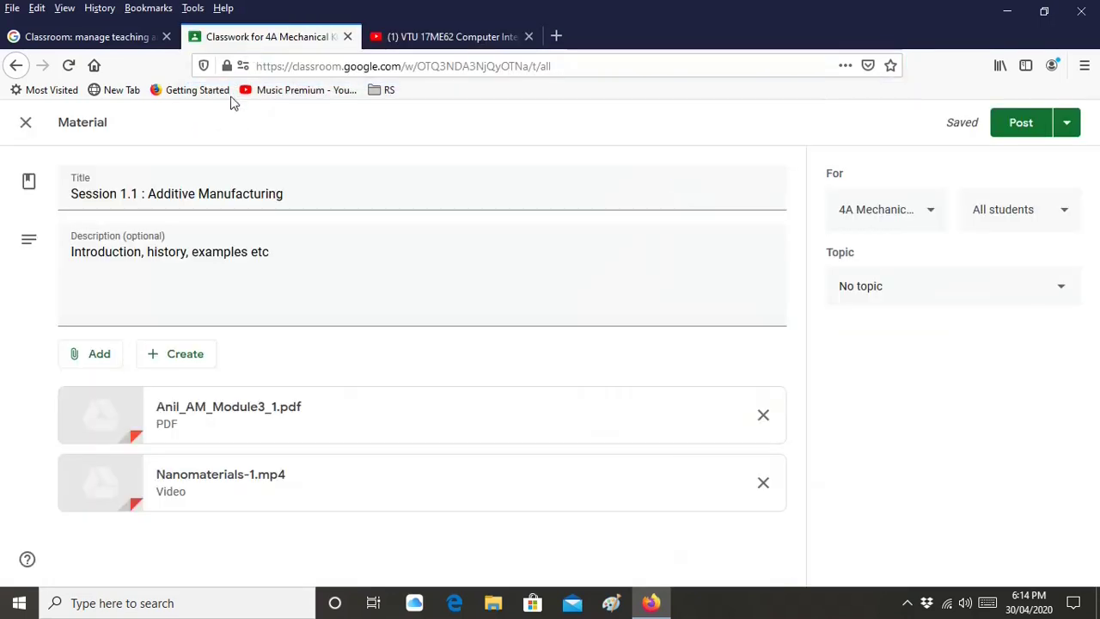
Paste the copied URL into the YouTube attachment search and add the Module 4 Session 03 CNC video
left_click(97, 363)
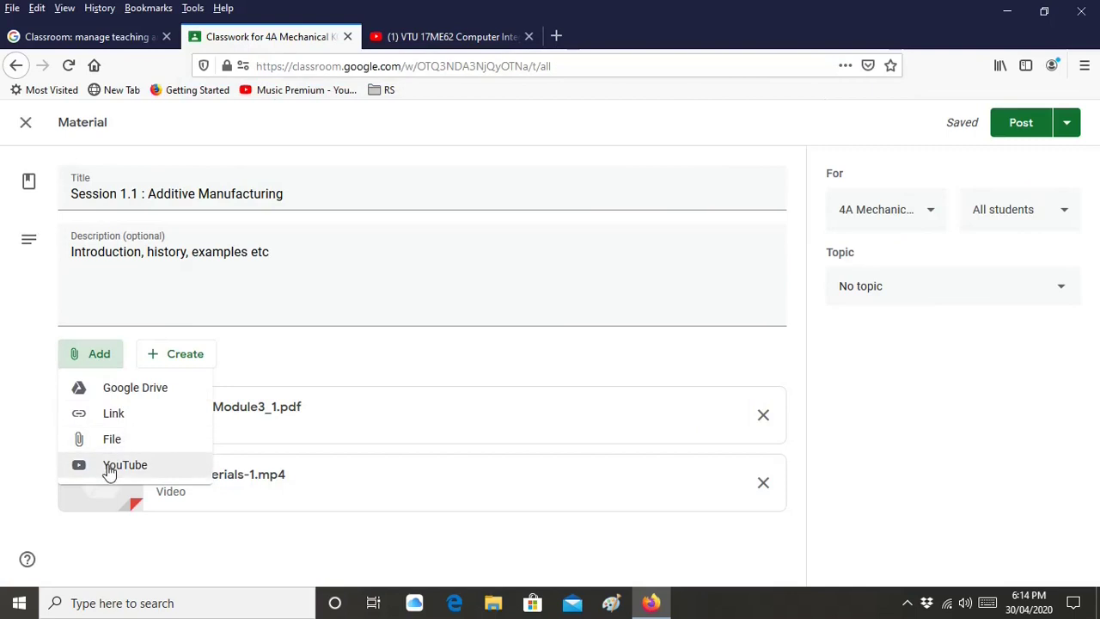
left_click(112, 467)
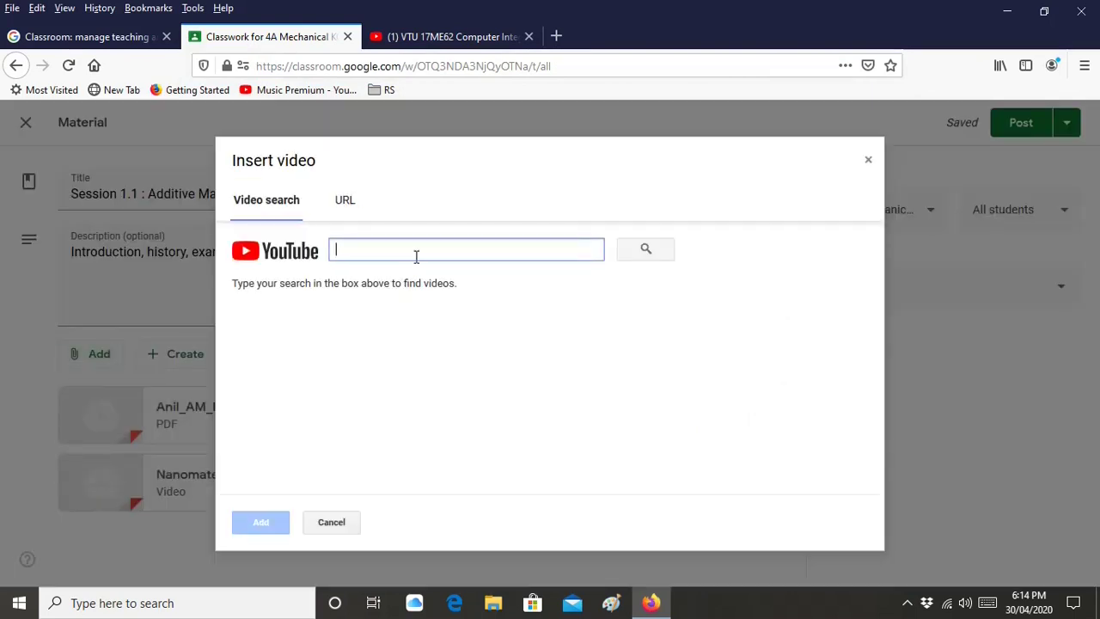
key("ctrl+v")
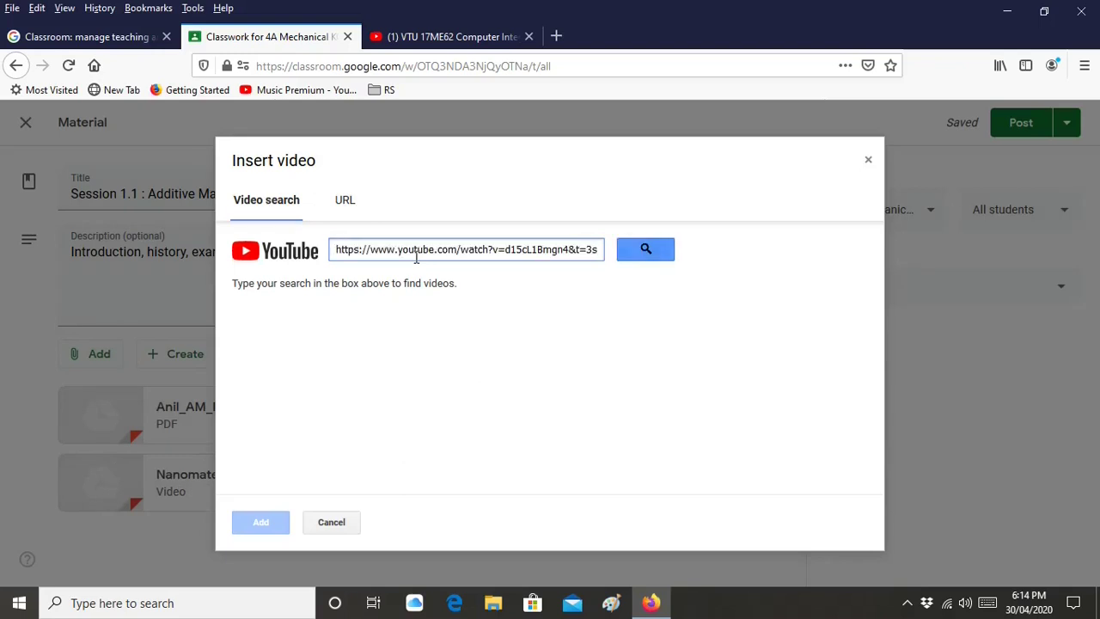
left_click(658, 255)
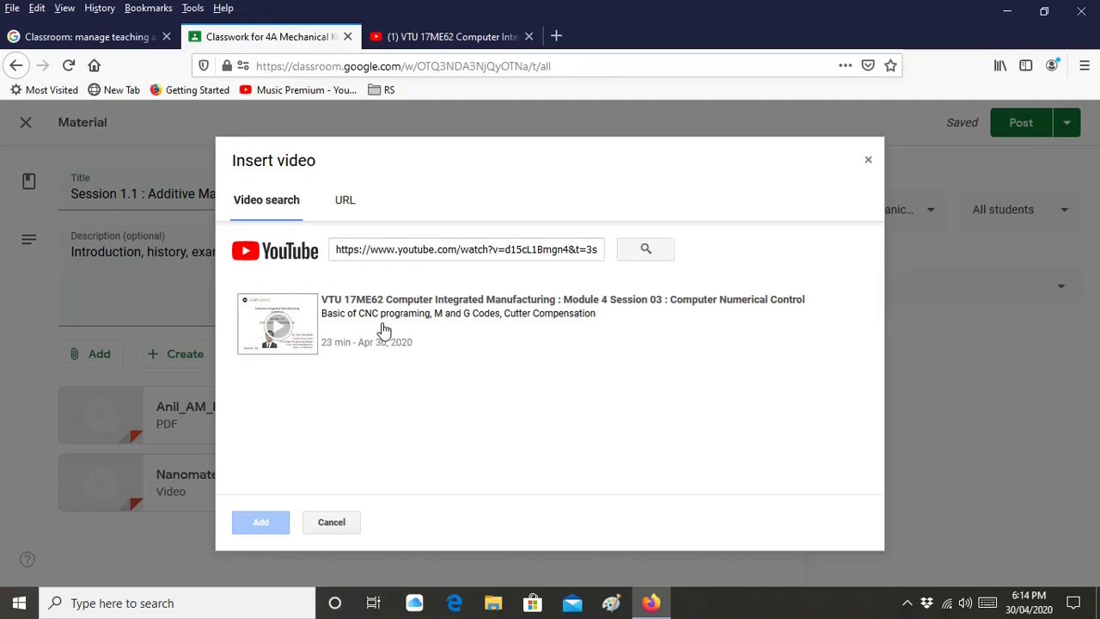
left_click(497, 345)
left_click(279, 521)
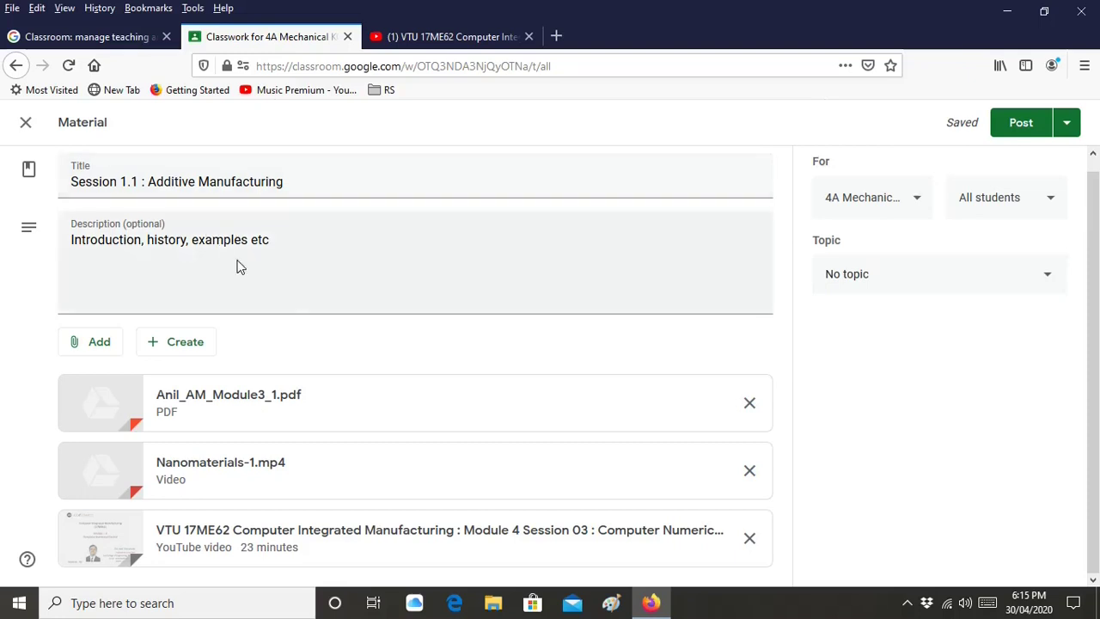
Create the new topic 'Module 1 : CIM' for the Session 1.1 material
left_click(911, 293)
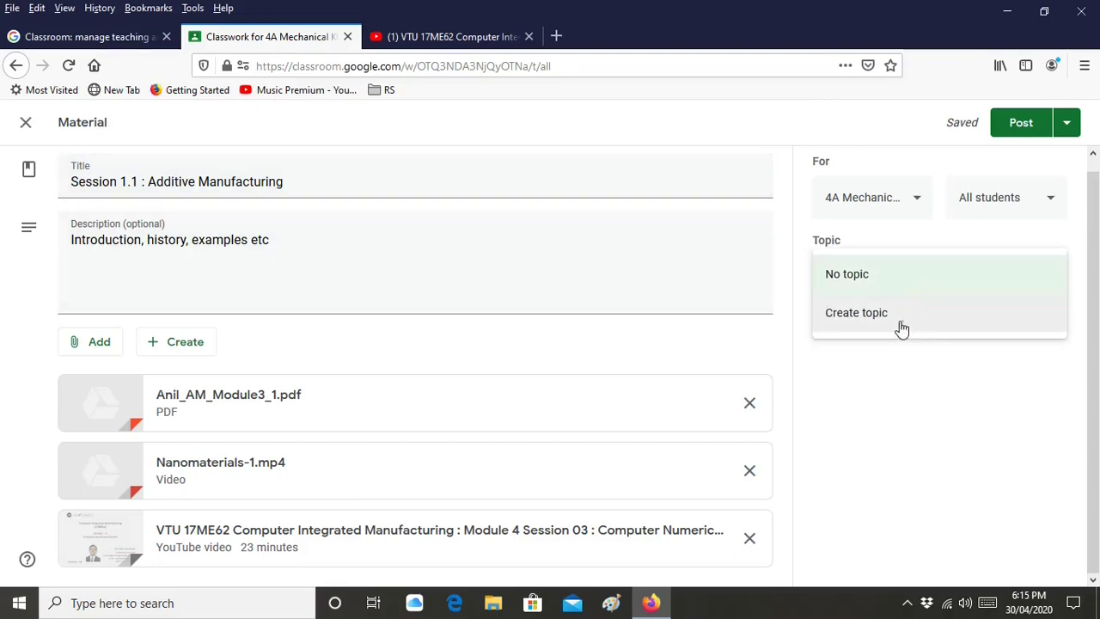
left_click(905, 325)
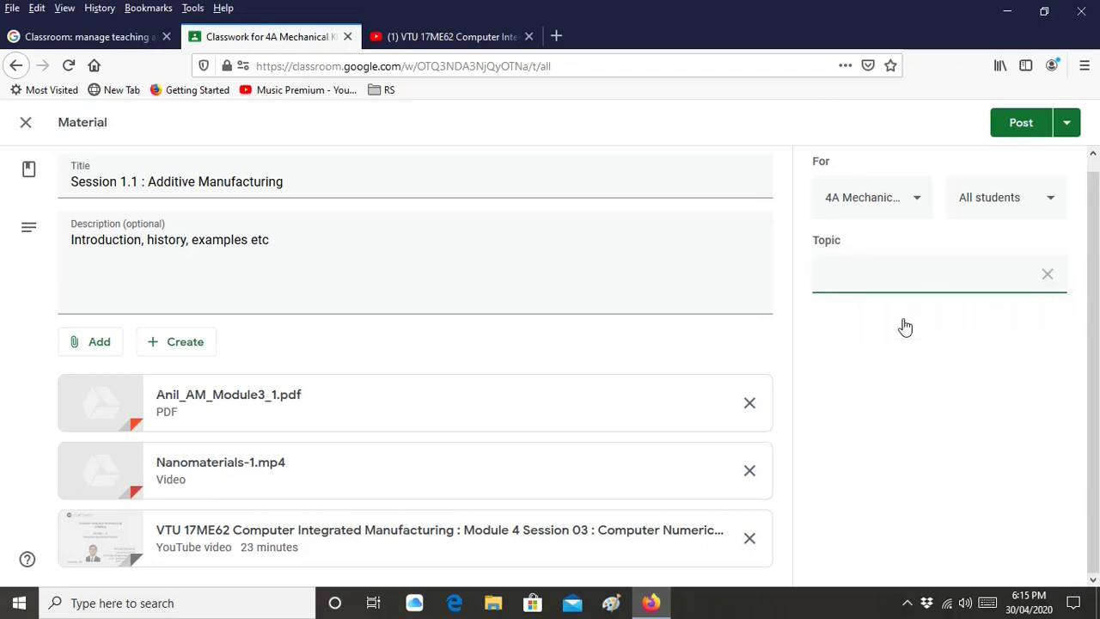
type("Mo")
type("dule 1 : CIM")
Share the material with class 8A in addition to 4A Mechanical
left_click(906, 207)
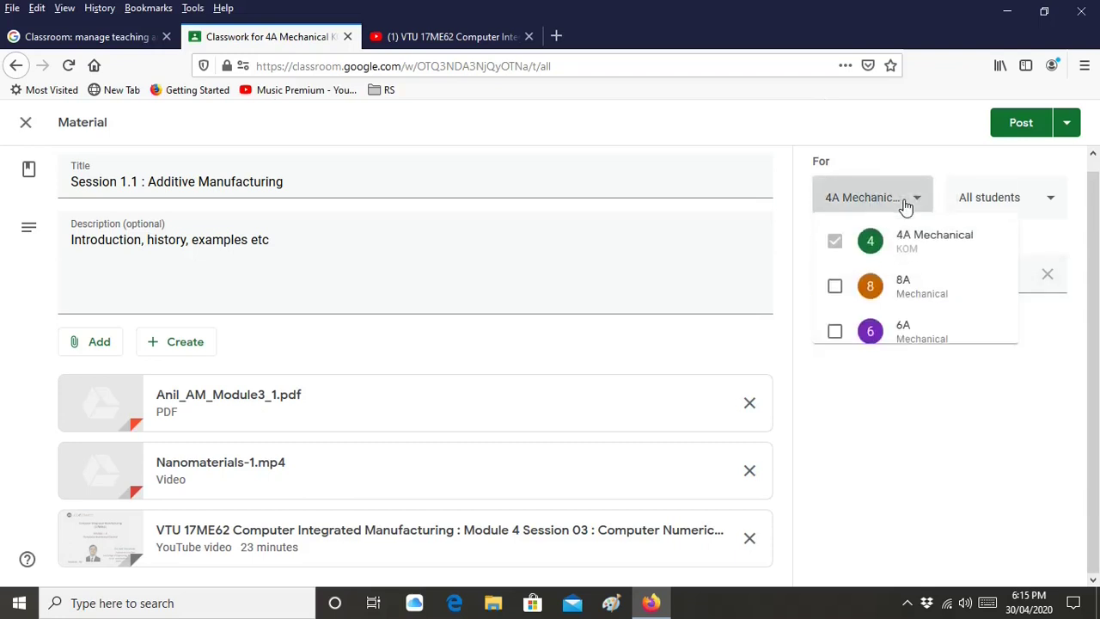
left_click(906, 207)
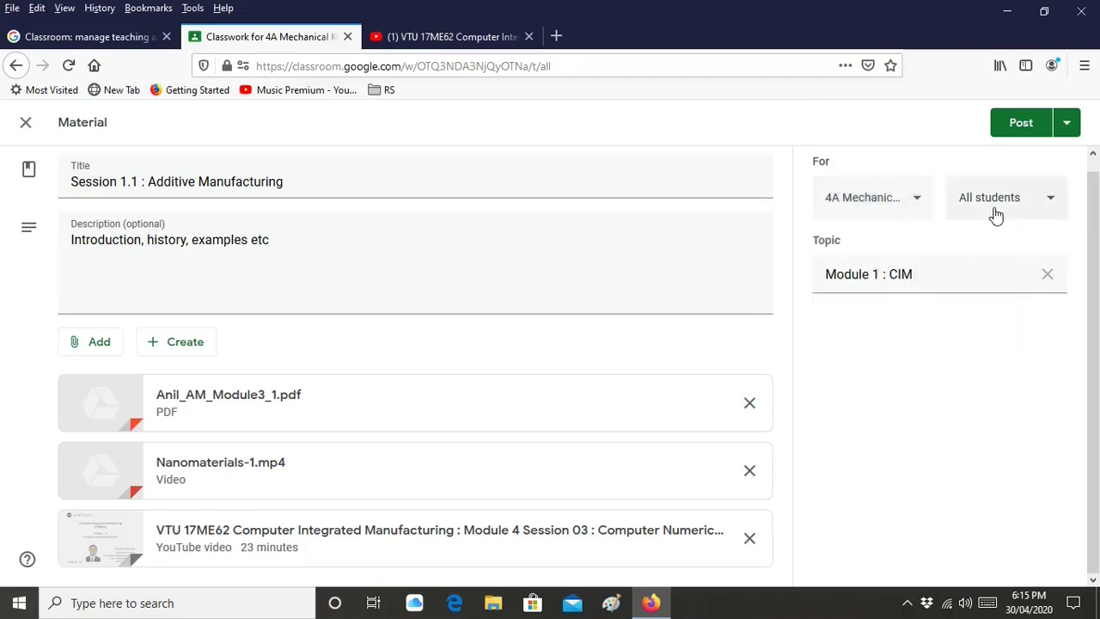
left_click(995, 215)
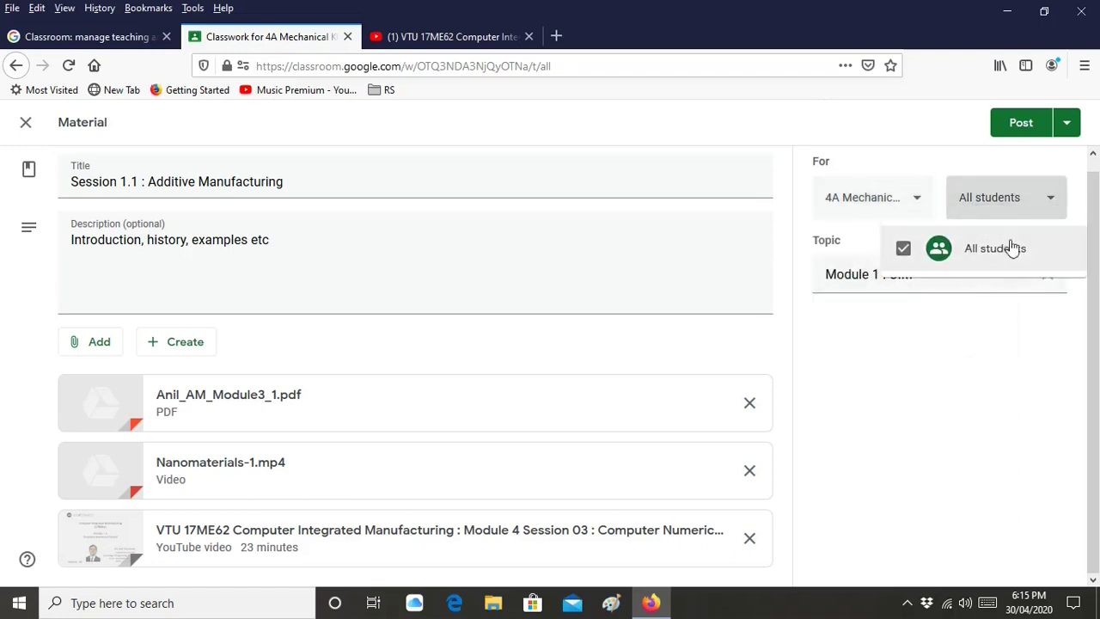
left_click(1051, 209)
left_click(900, 215)
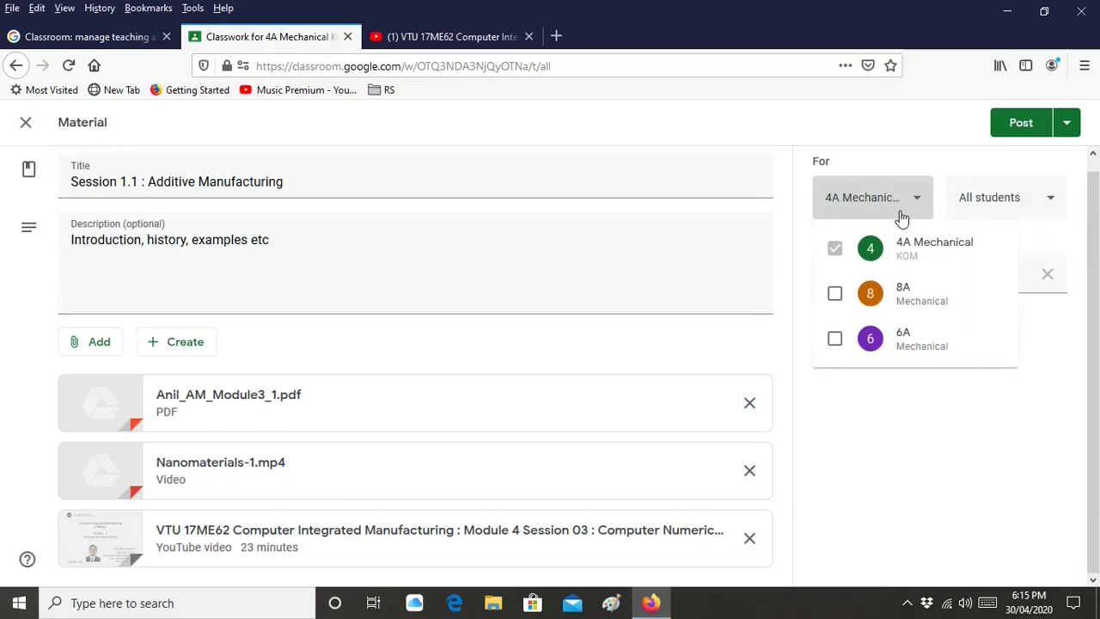
left_click(835, 293)
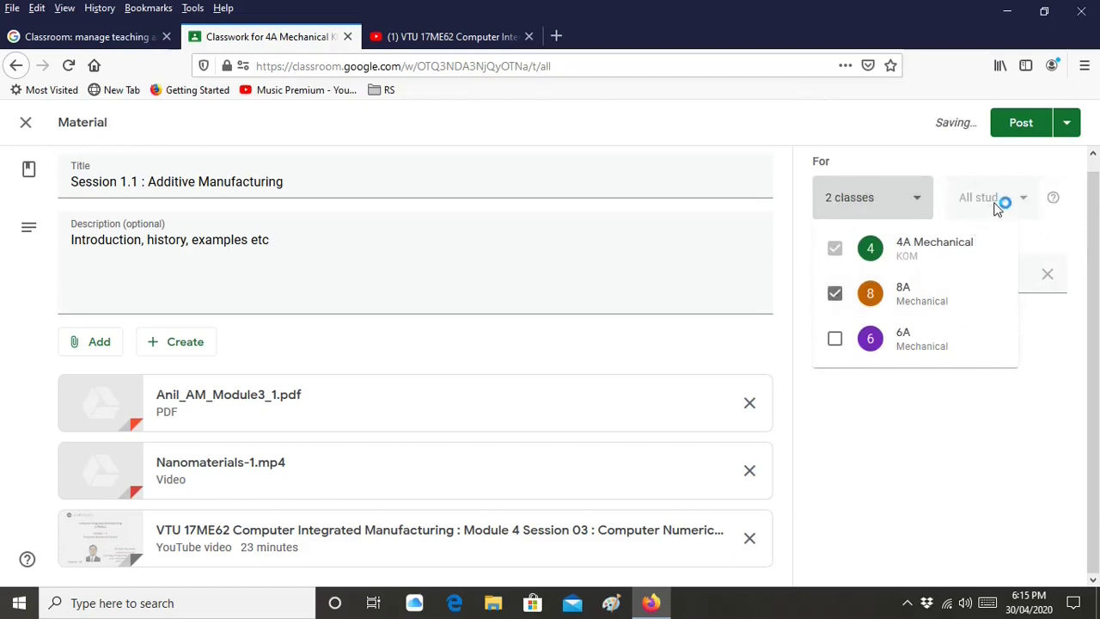
left_click(967, 168)
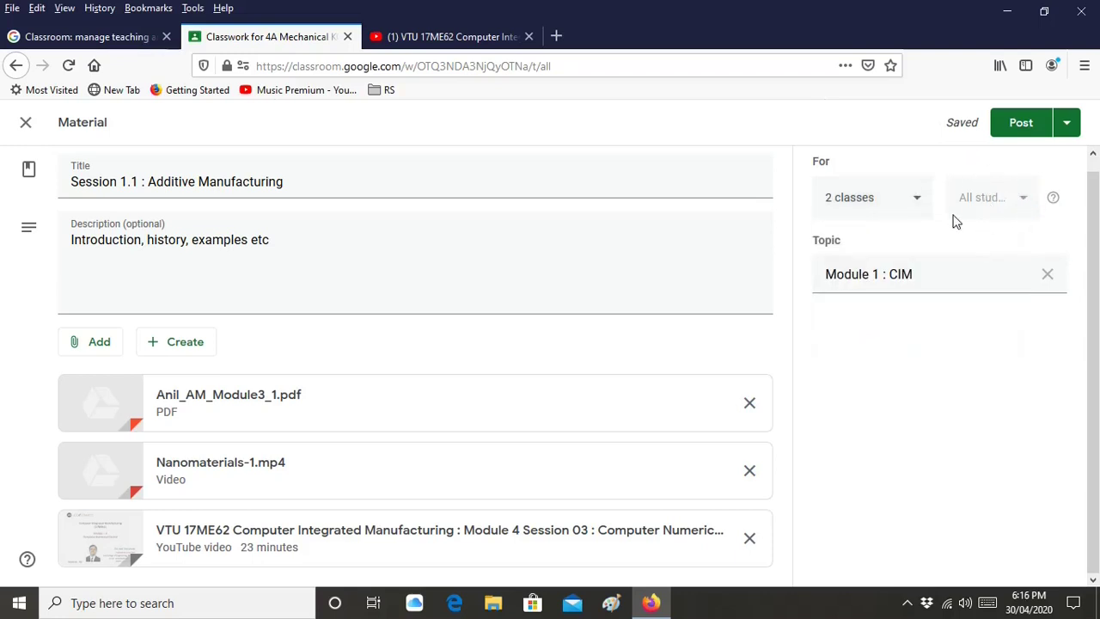
left_click(903, 214)
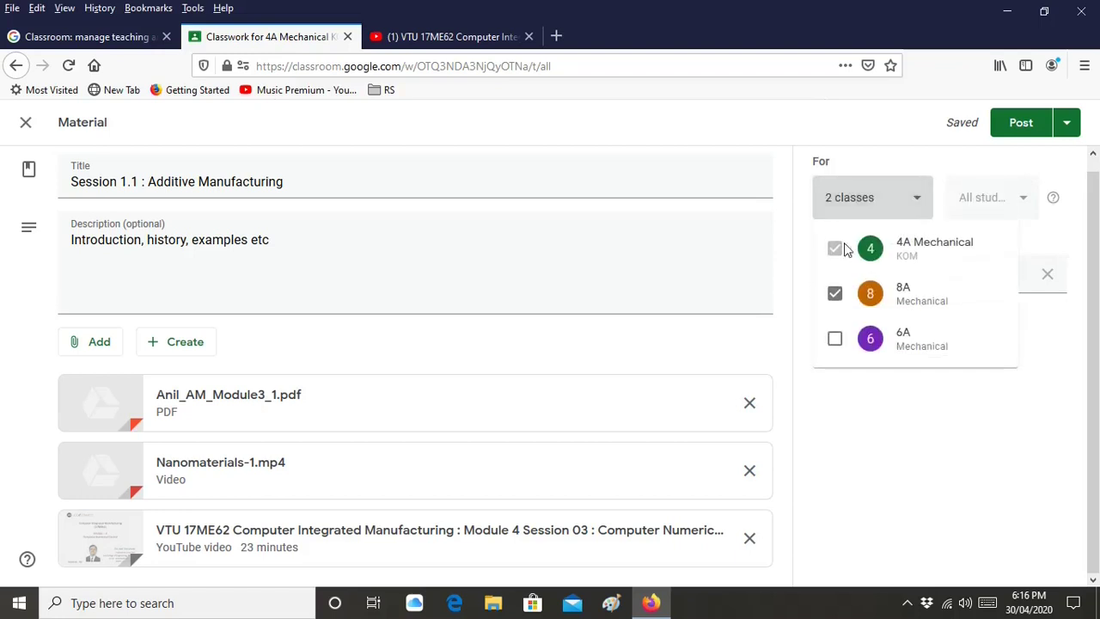
left_click(969, 170)
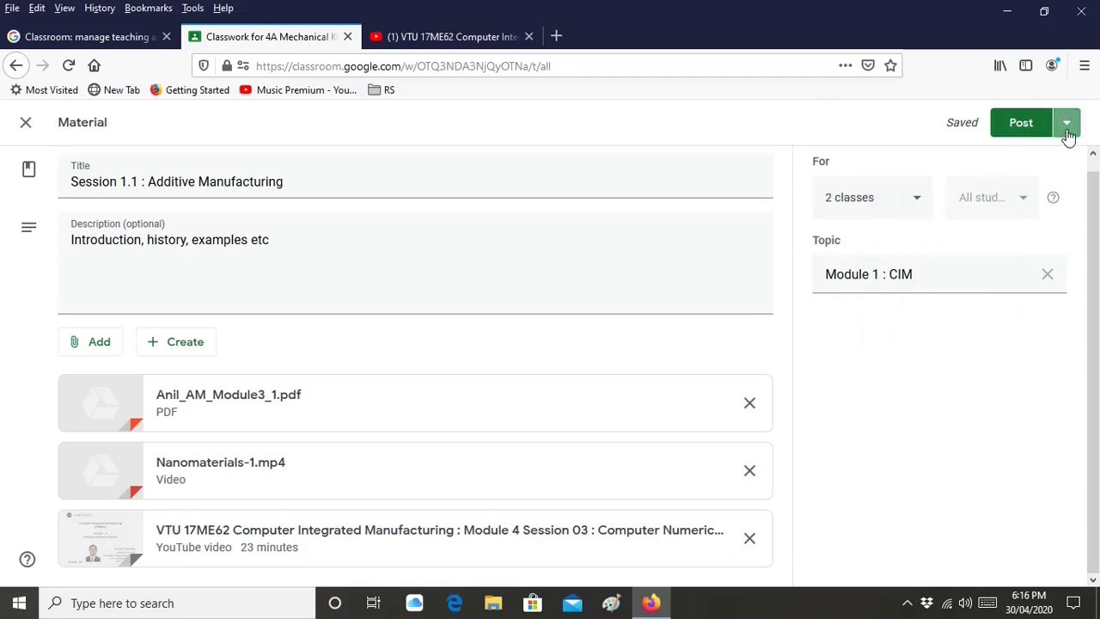
Remove class 8A so the material goes only to 4A Mechanical
left_click(1066, 134)
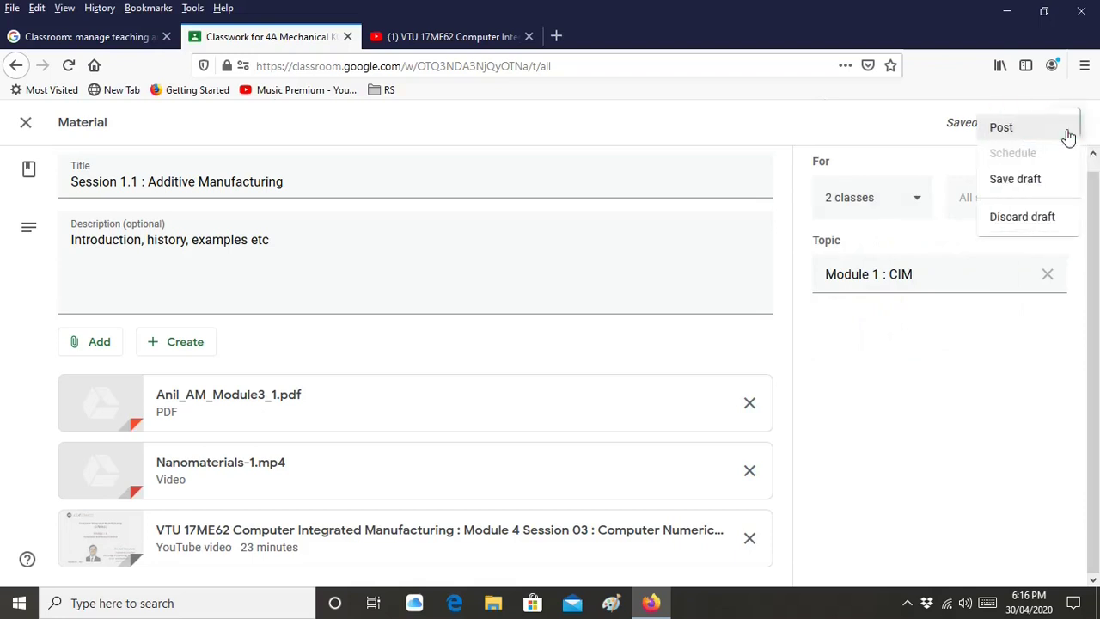
left_click(926, 162)
left_click(918, 199)
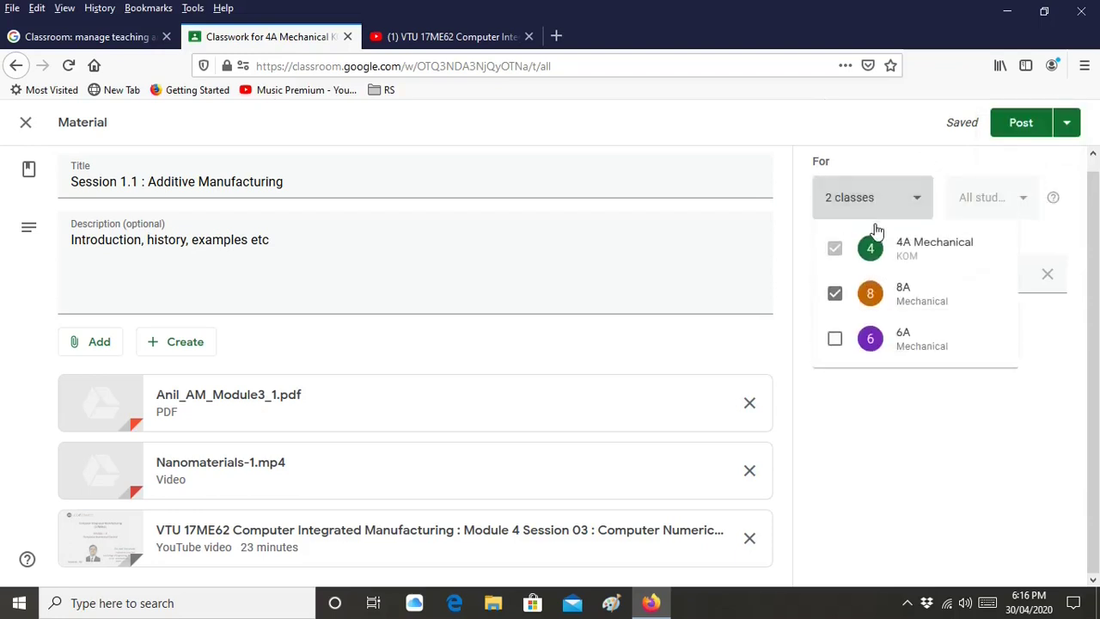
left_click(834, 293)
left_click(919, 184)
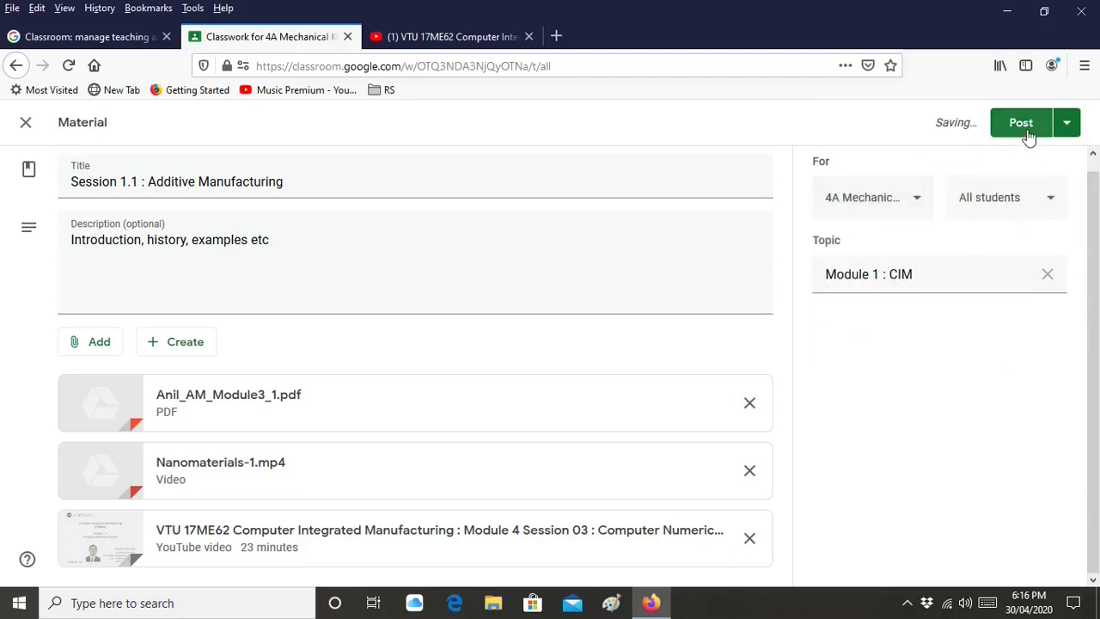
Schedule Session 1.1 for May 1, 2020 at 8:20 AM
left_click(1071, 130)
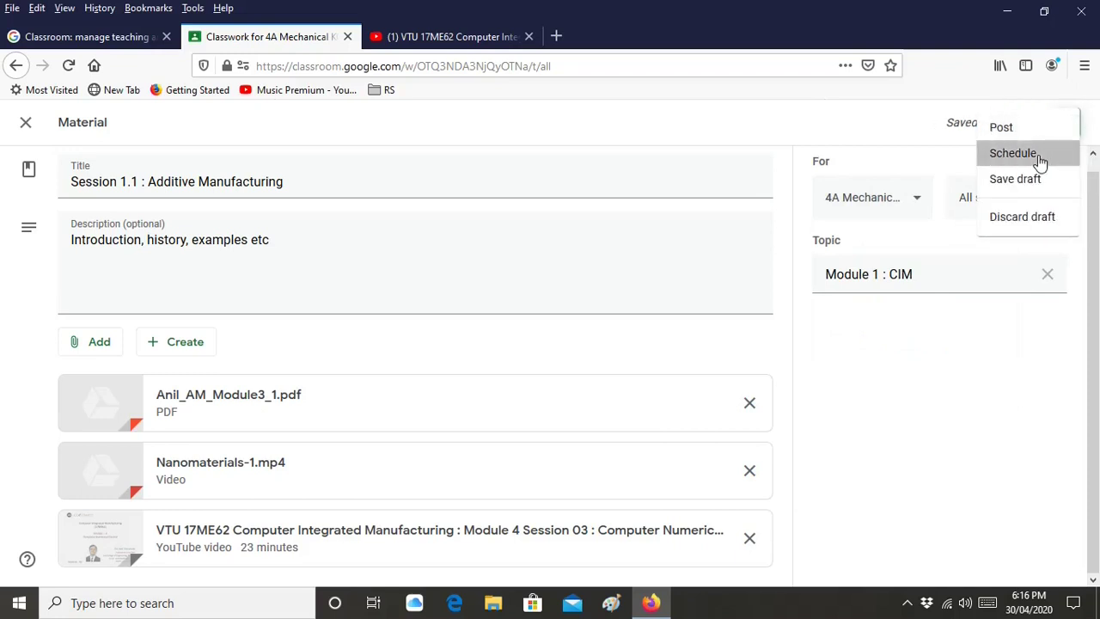
left_click(1015, 155)
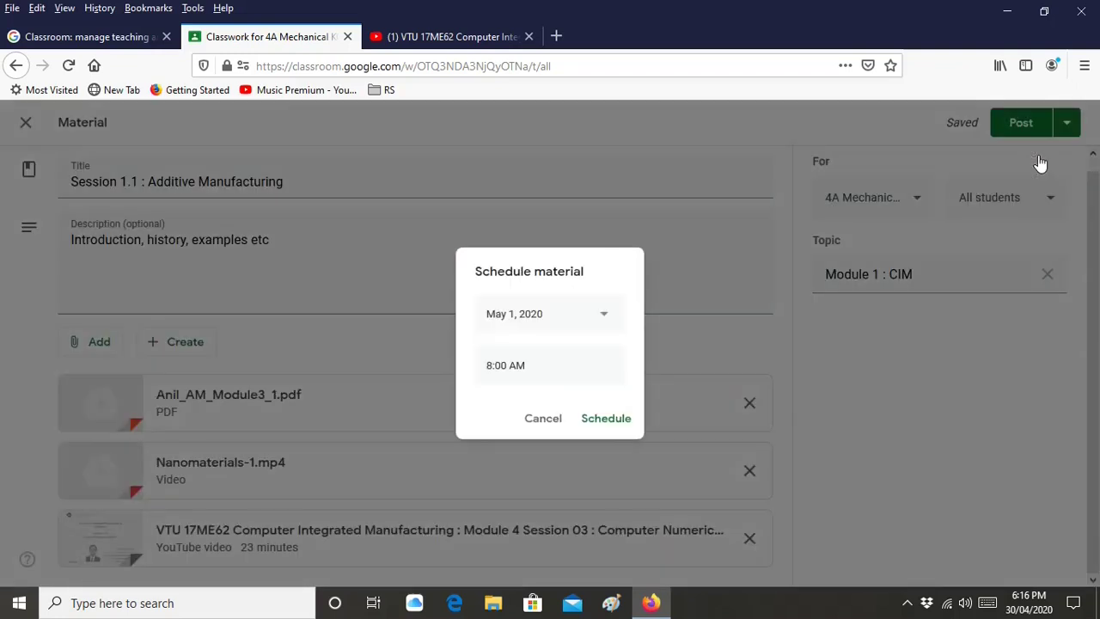
left_click(497, 370)
left_click(506, 368)
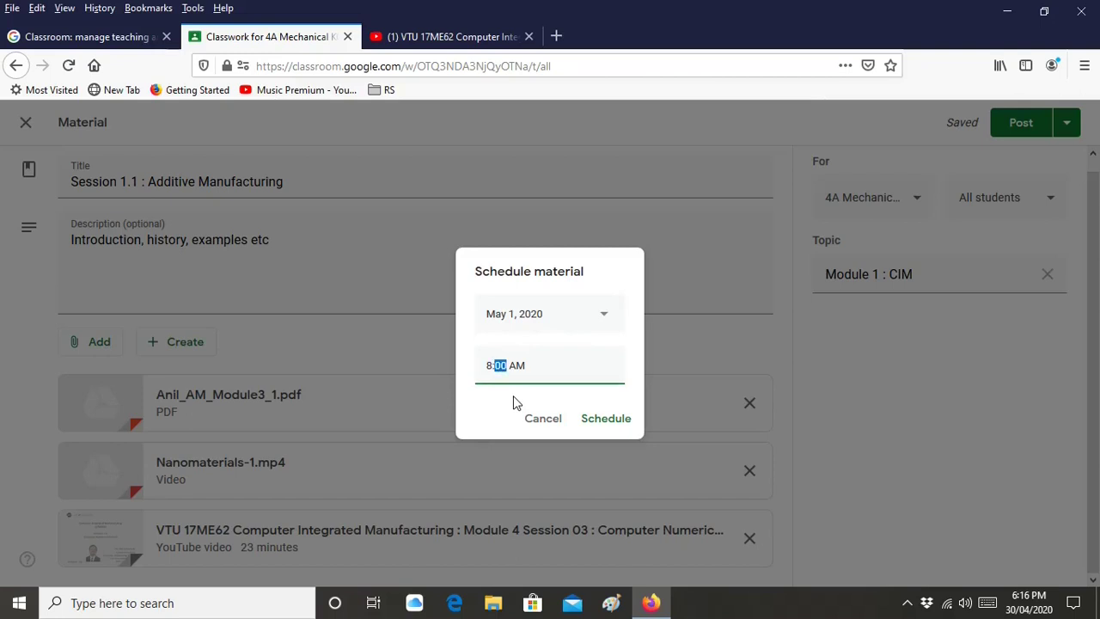
type("2")
left_click(614, 426)
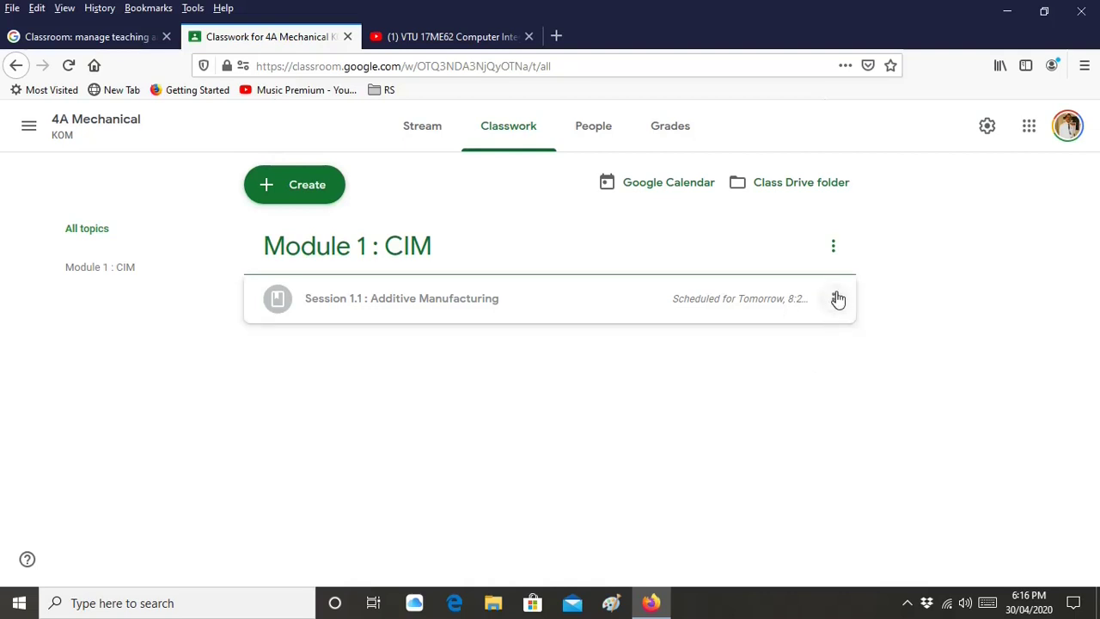
Clear the schedule on Session 1.1 and post it to students immediately
left_click(834, 299)
left_click(805, 333)
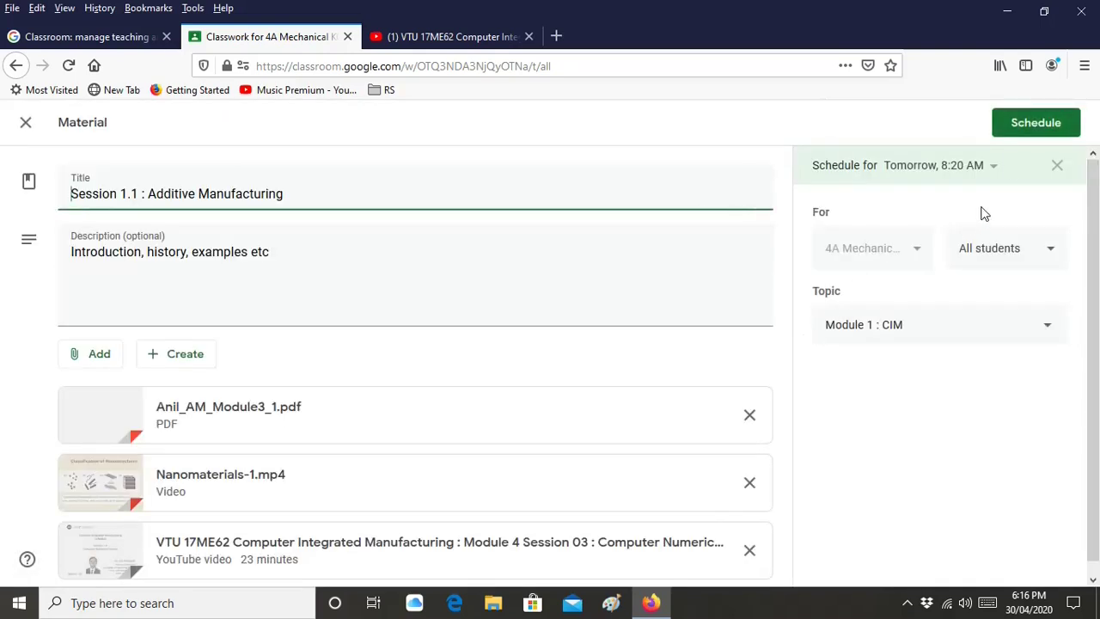
left_click(1058, 167)
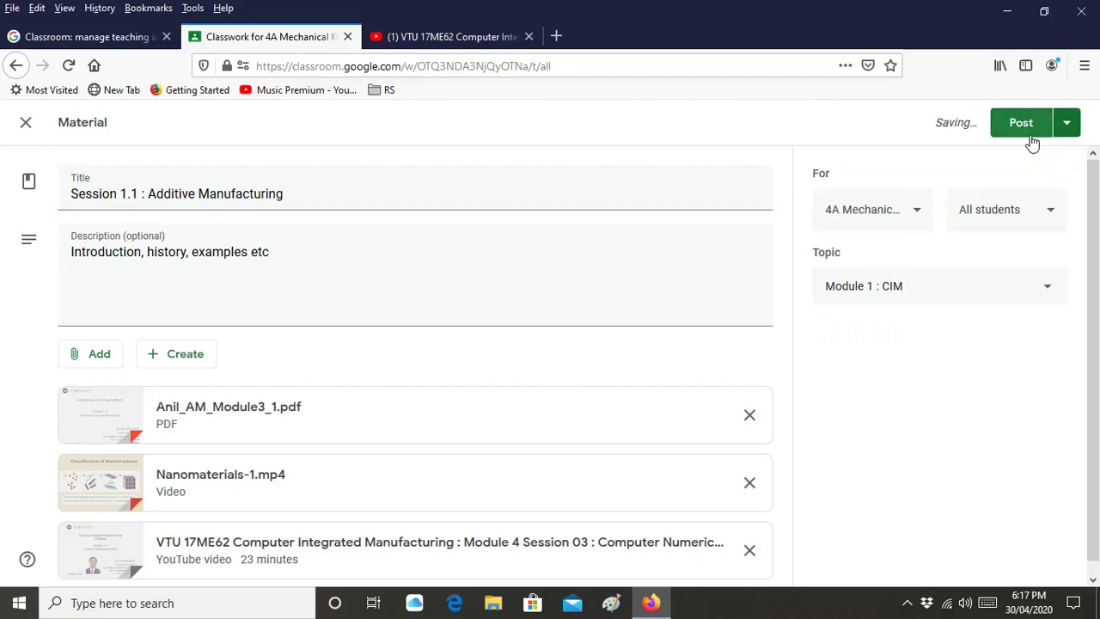
left_click(1030, 136)
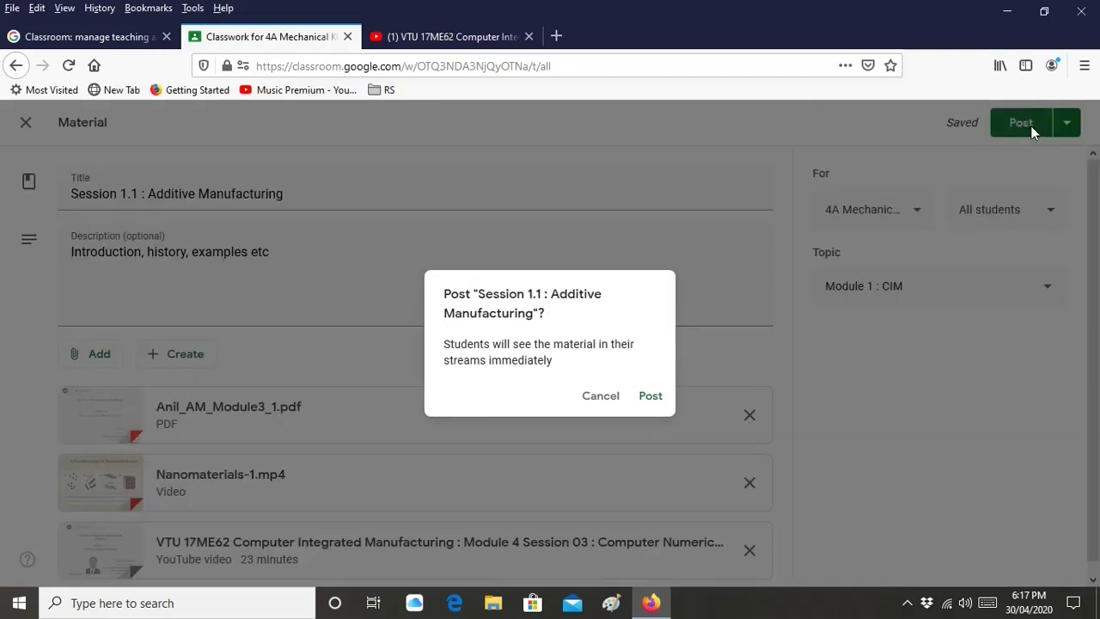
left_click(650, 398)
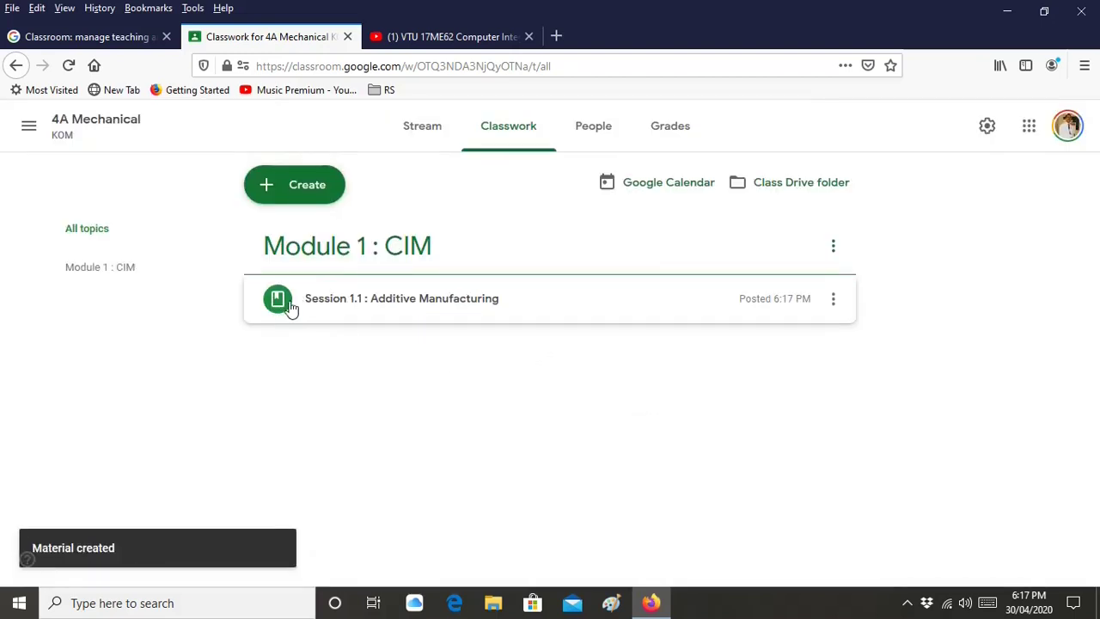
Expand the posted Session 1.1 to review its attachments, then switch to 6A Mechanical
left_click(275, 327)
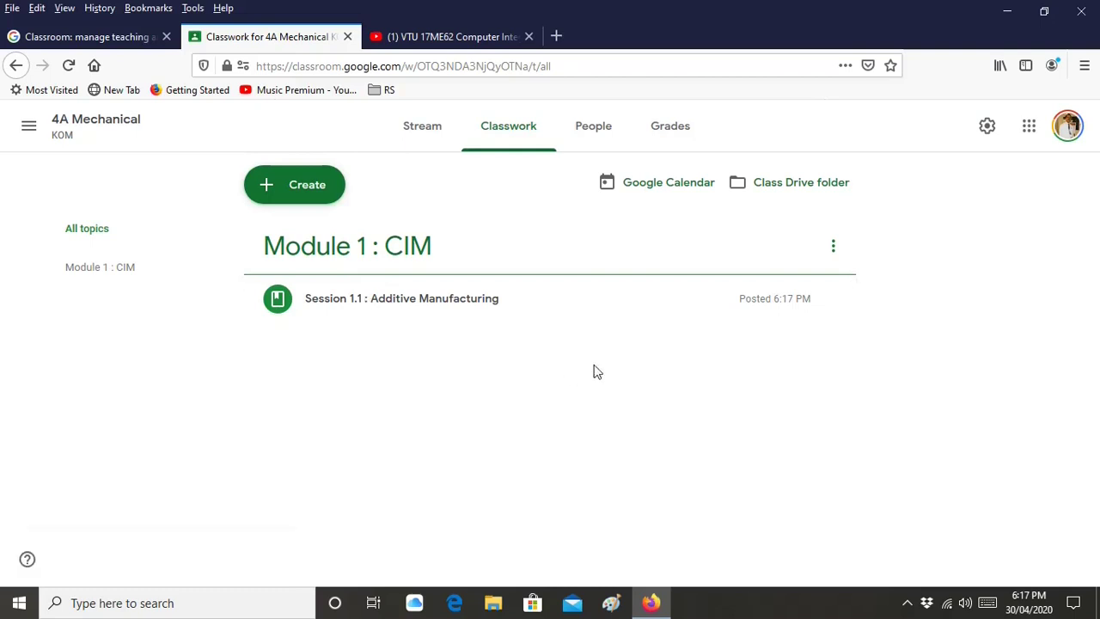
left_click(438, 308)
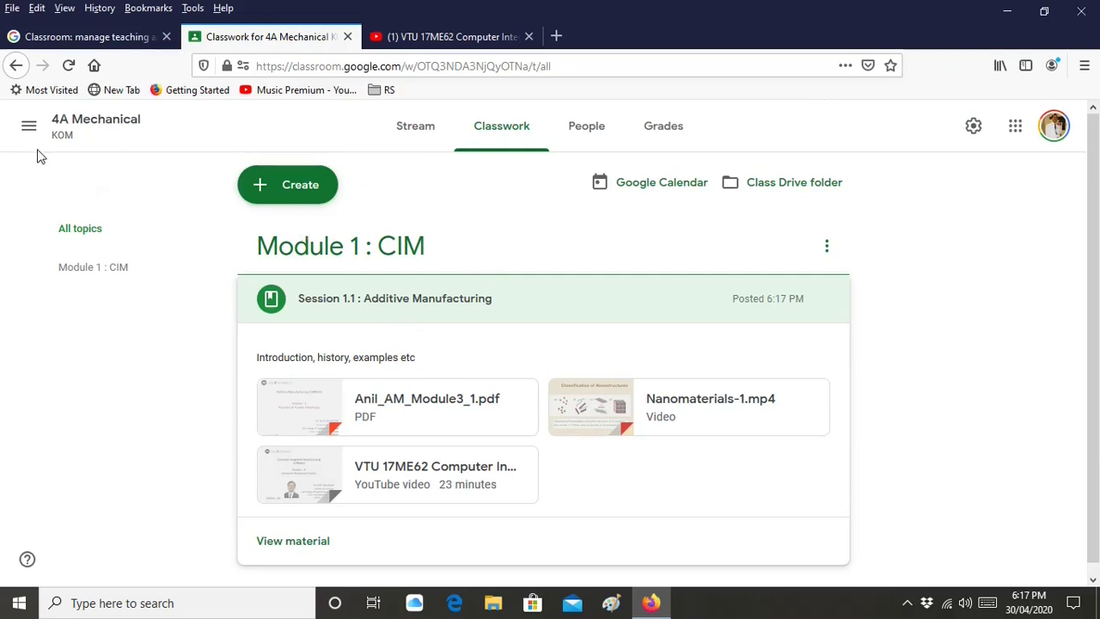
left_click(28, 126)
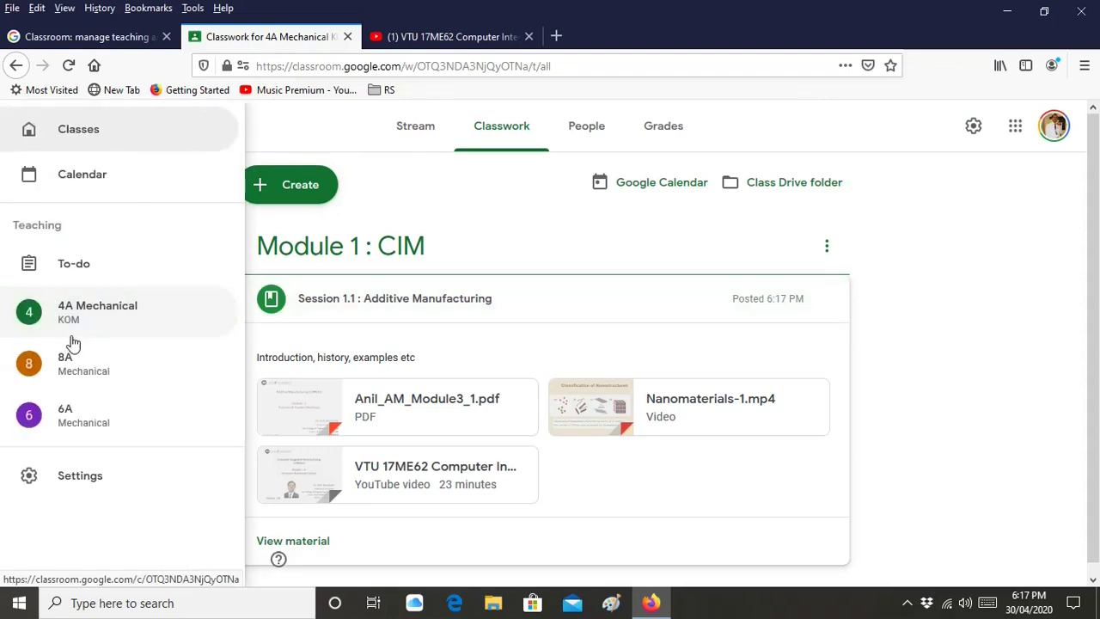
left_click(71, 417)
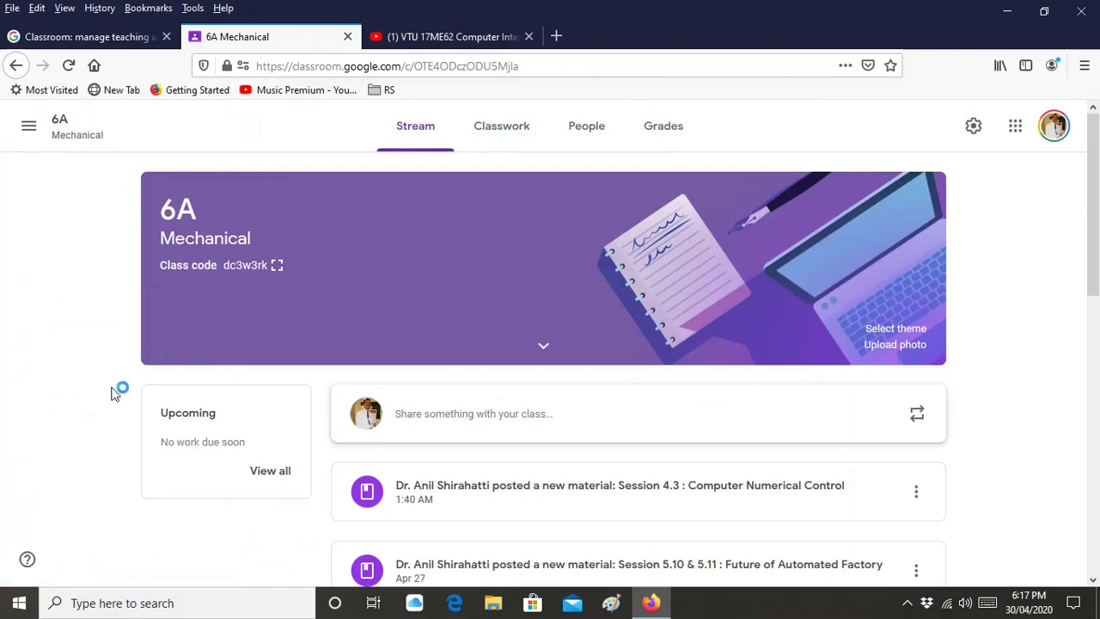
On 6A Mechanical's Classwork page, expand Session 5.1 to show its description and files
left_click(496, 136)
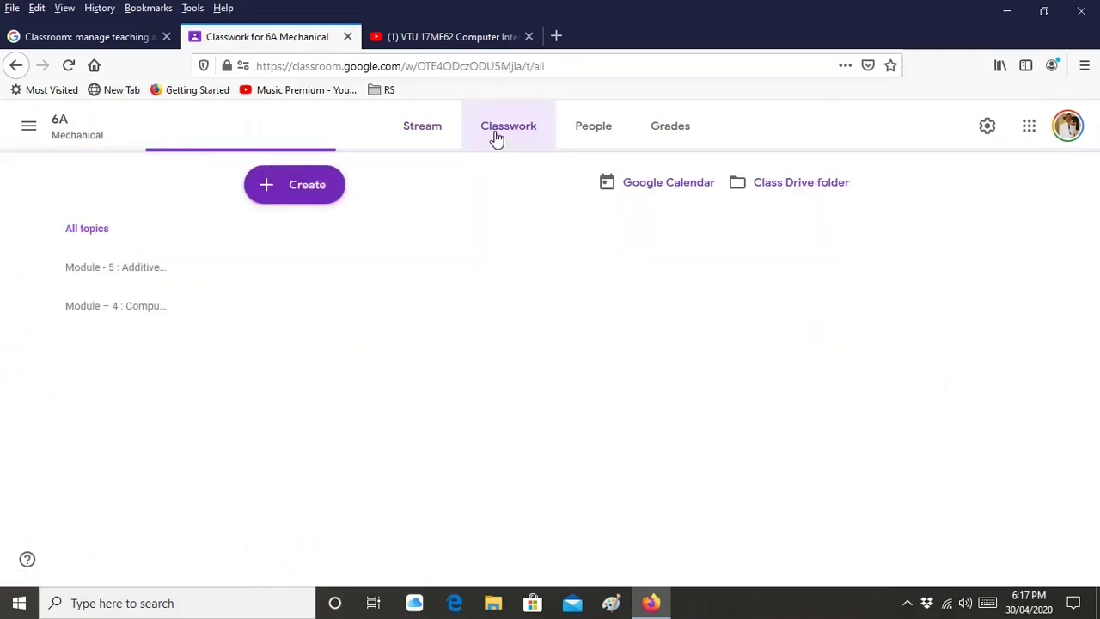
scroll(864, 374, "down", 3)
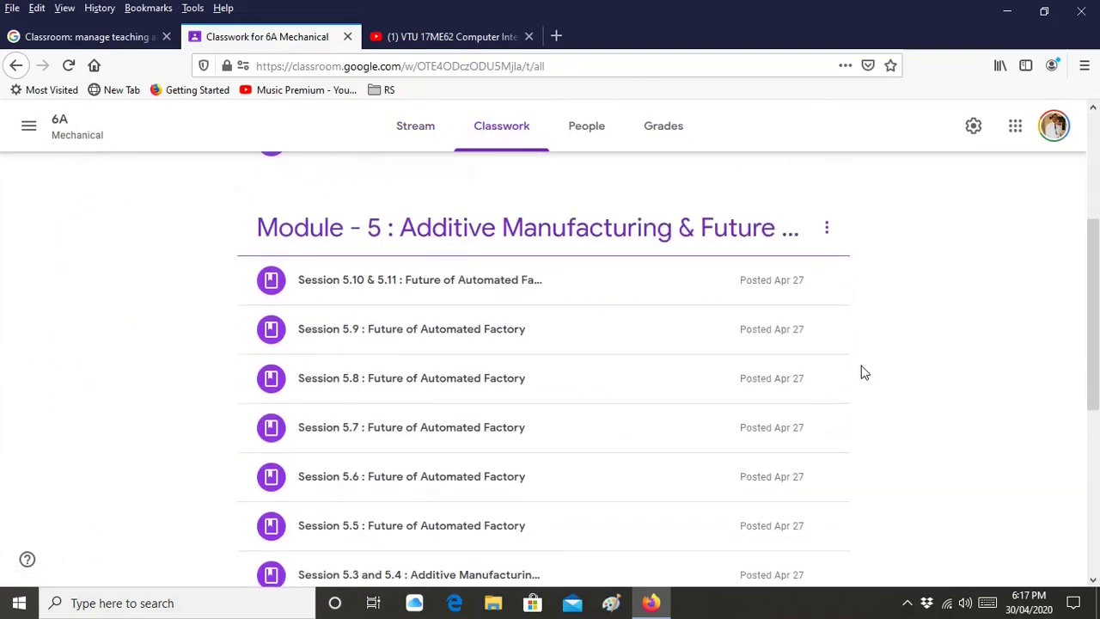
scroll(864, 374, "down", 5)
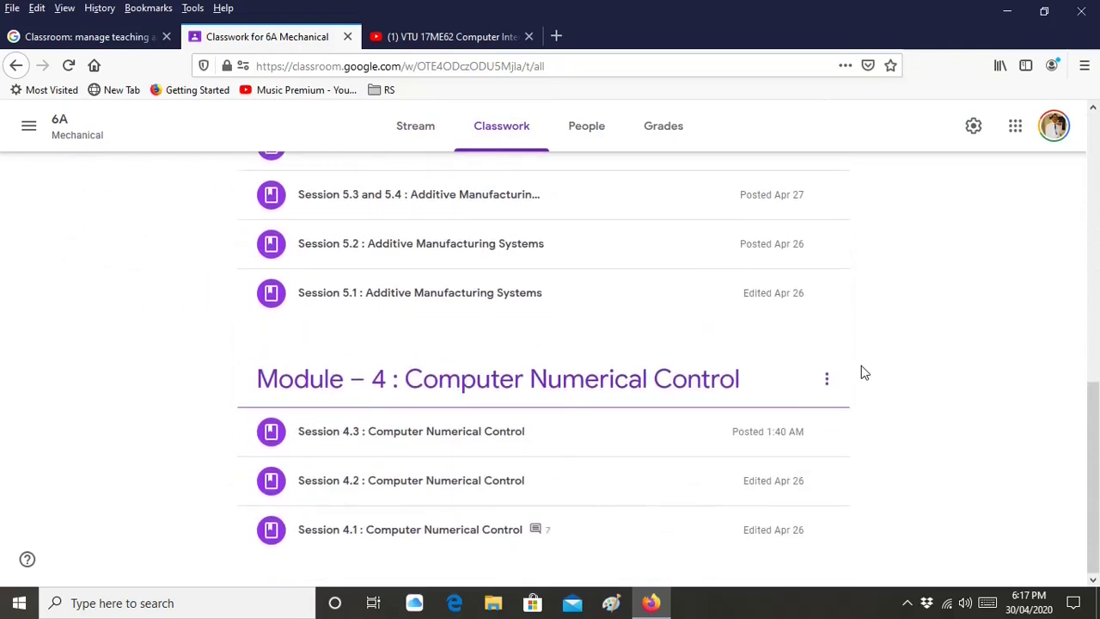
scroll(864, 374, "up", 6)
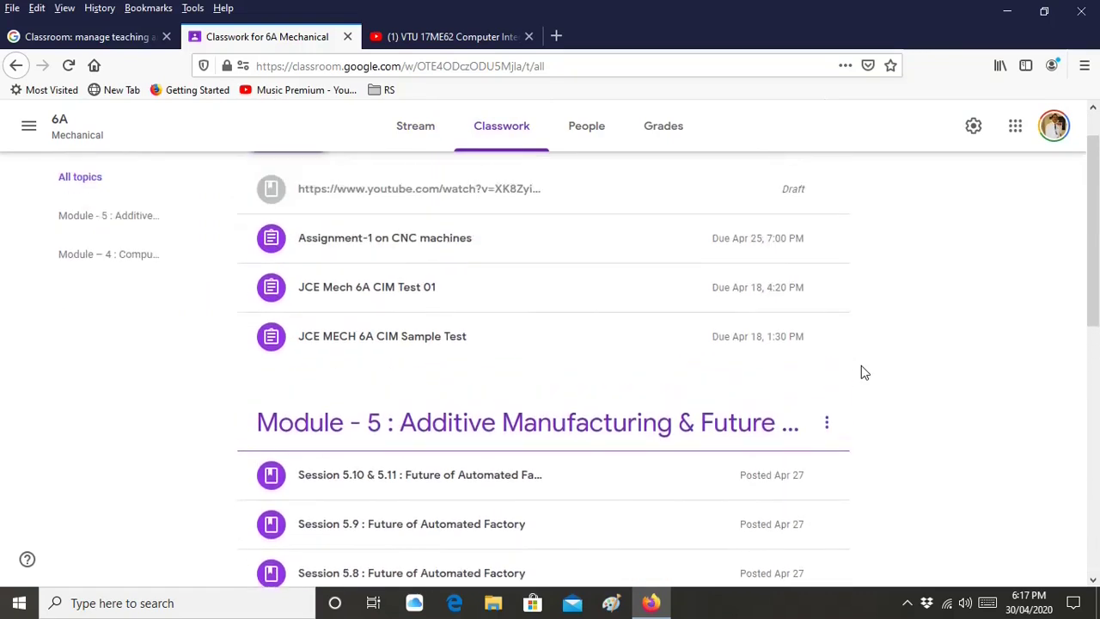
scroll(856, 383, "down", 1)
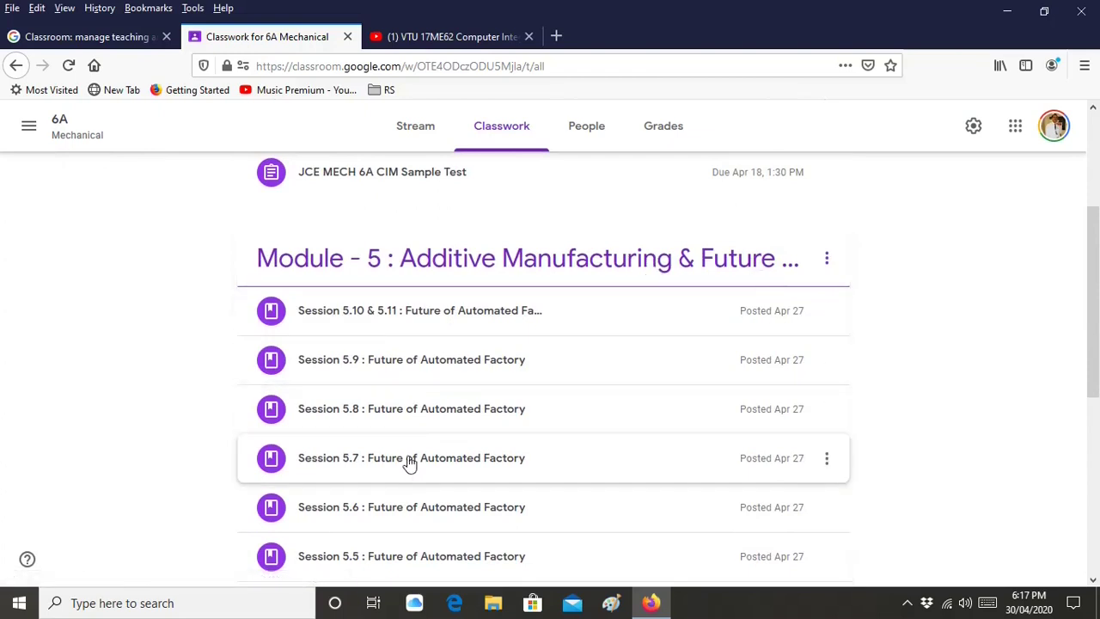
scroll(414, 451, "down", 3)
scroll(438, 384, "down", 2)
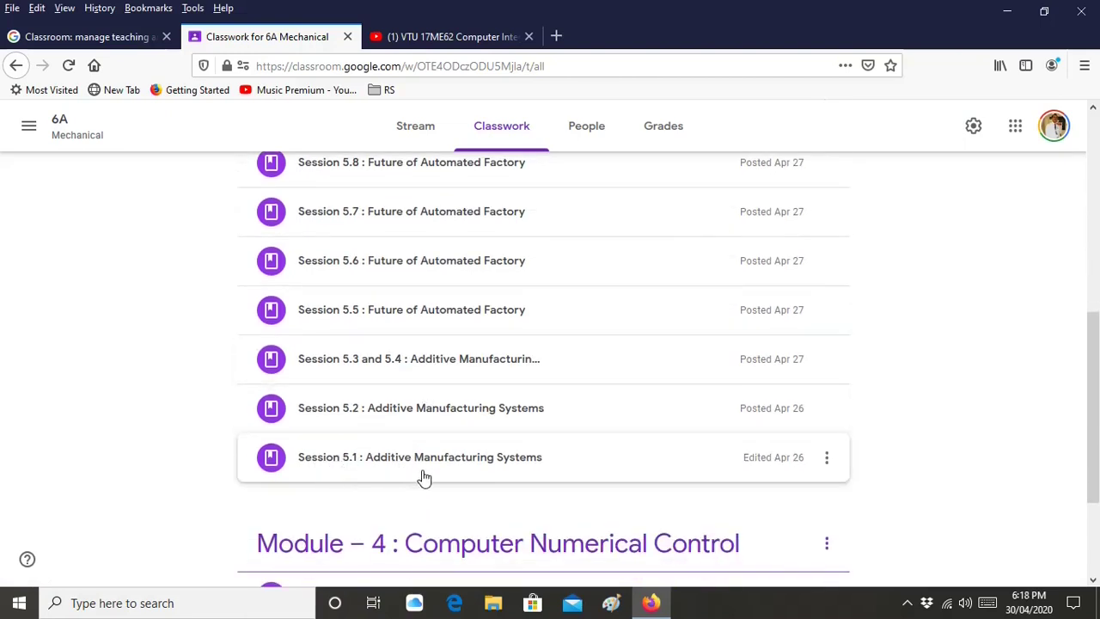
left_click(685, 472)
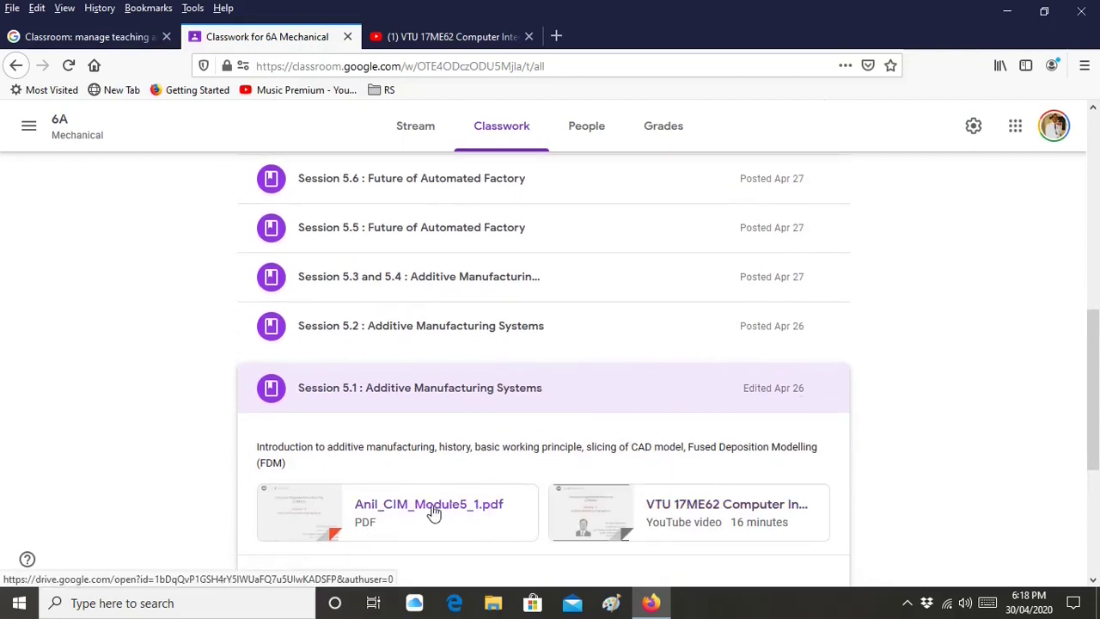
Expand the Session 4.3 and Session 4.2 posts to view their materials
scroll(469, 468, "up", 4)
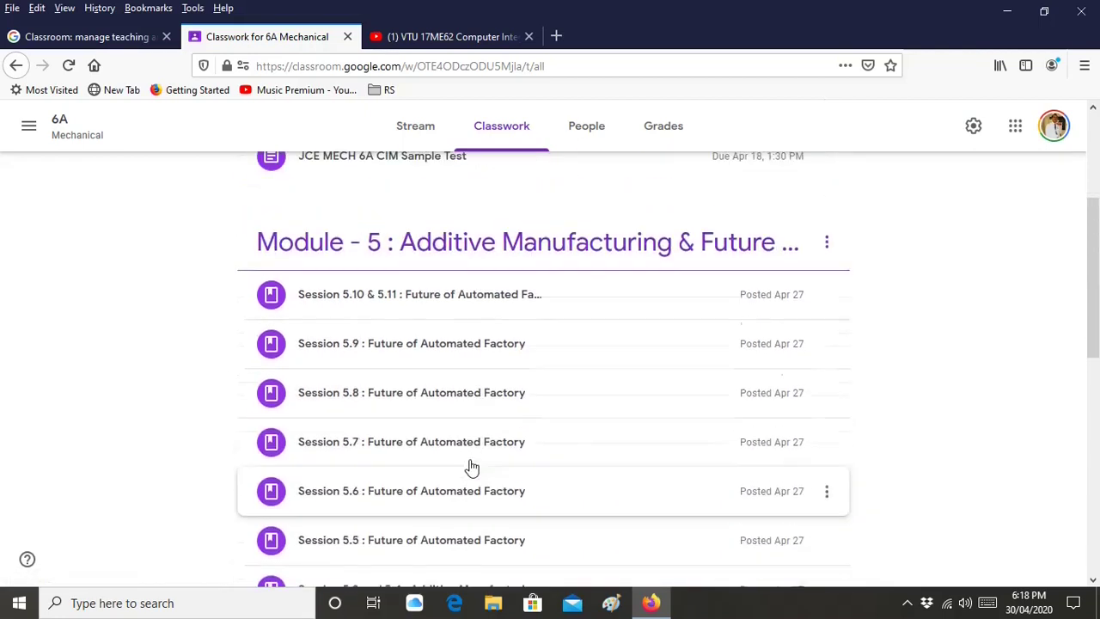
scroll(494, 321, "down", 7)
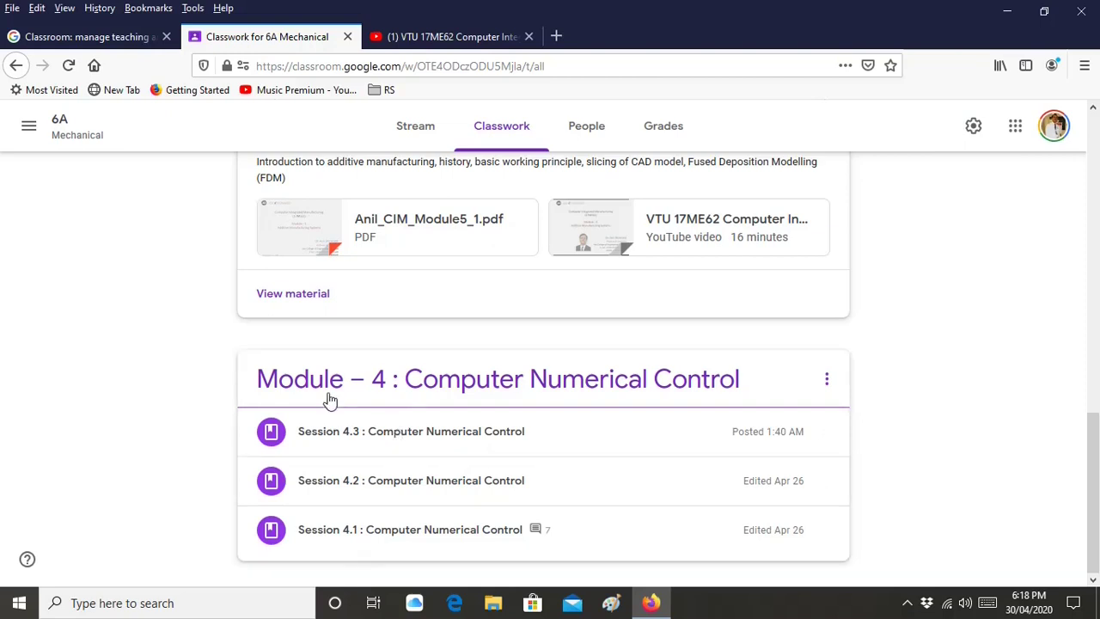
left_click(453, 451)
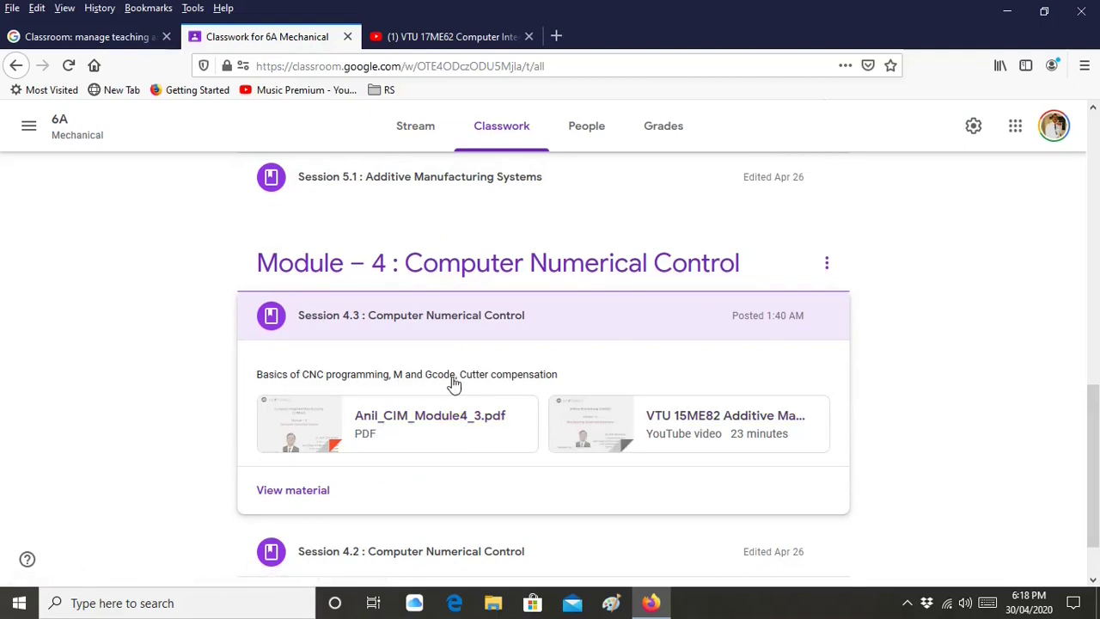
scroll(516, 383, "down", 1)
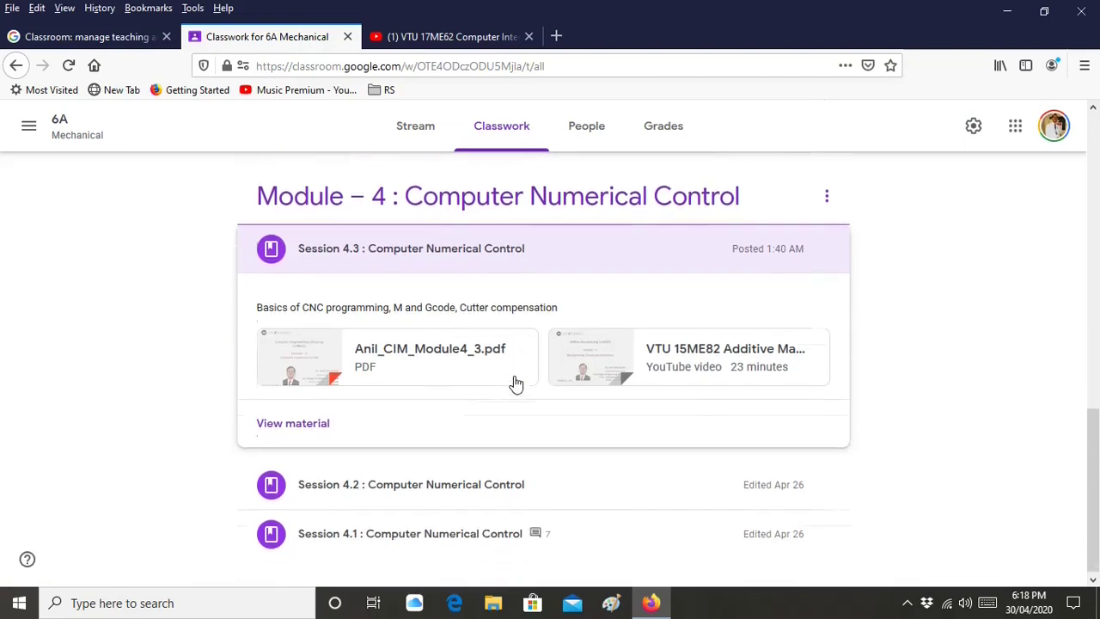
left_click(465, 480)
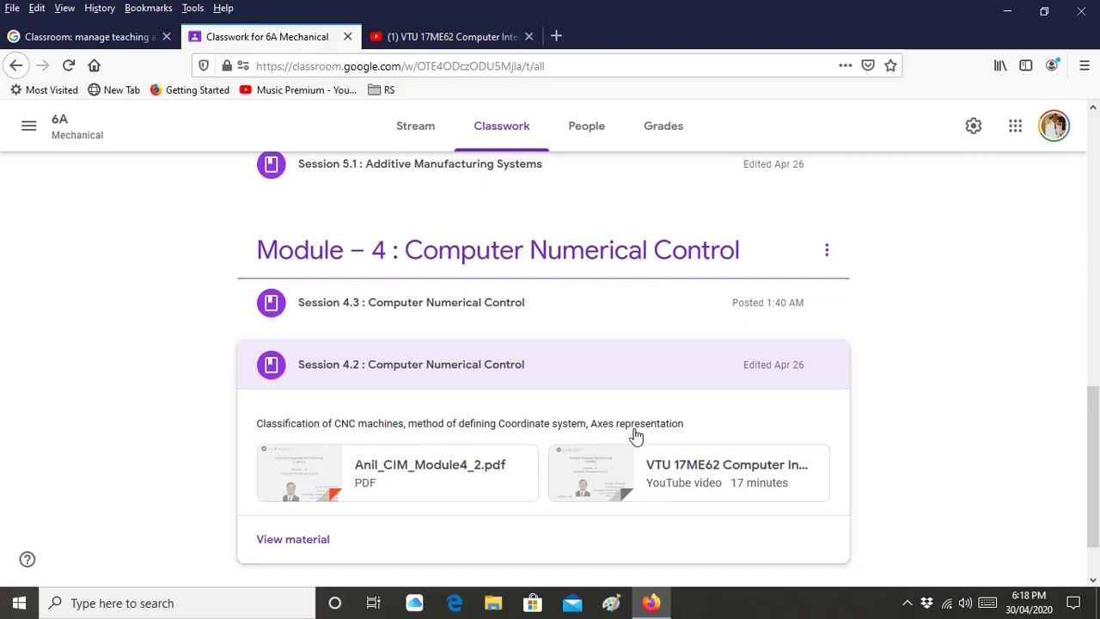
scroll(636, 436, "up", 10)
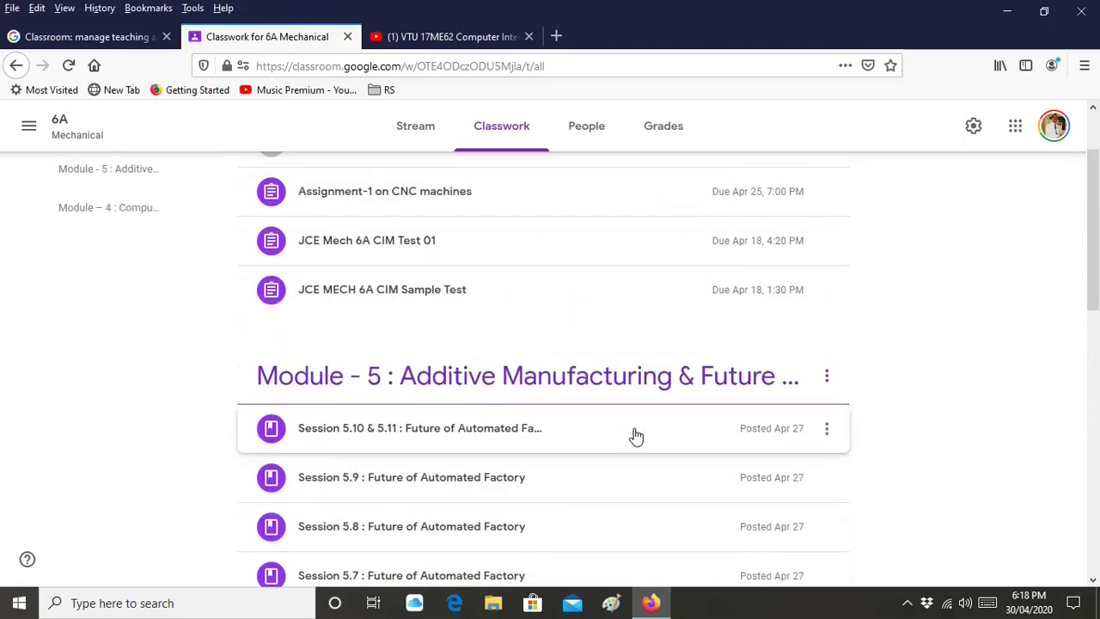
scroll(636, 437, "up", 1)
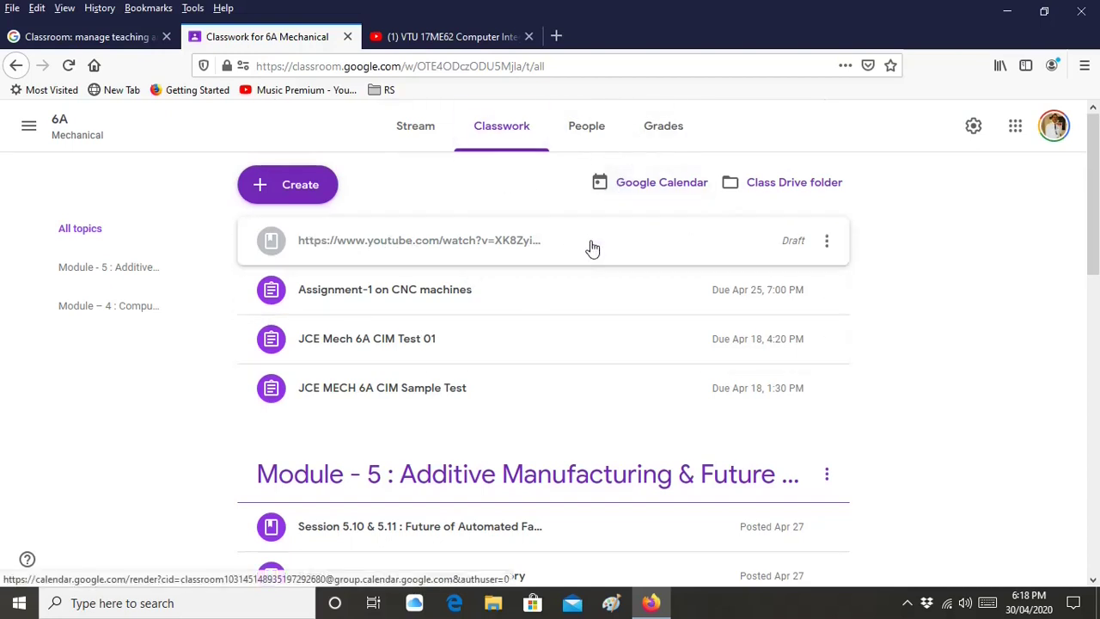
Open 6A Mechanical's People page and scroll through the teacher and student roster
left_click(592, 145)
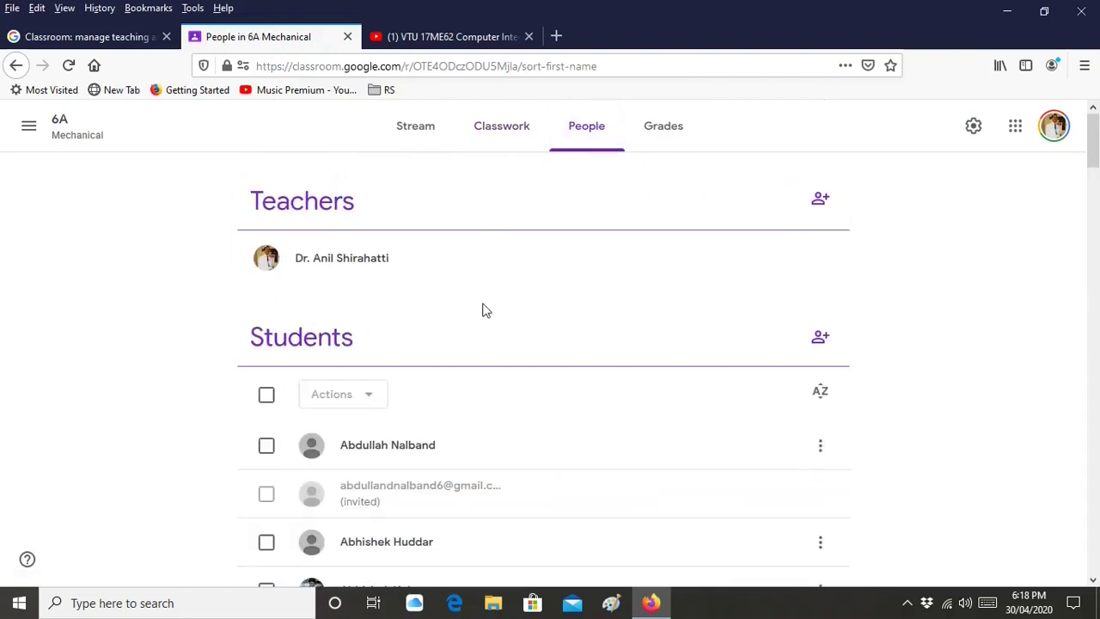
scroll(486, 298, "down", 5)
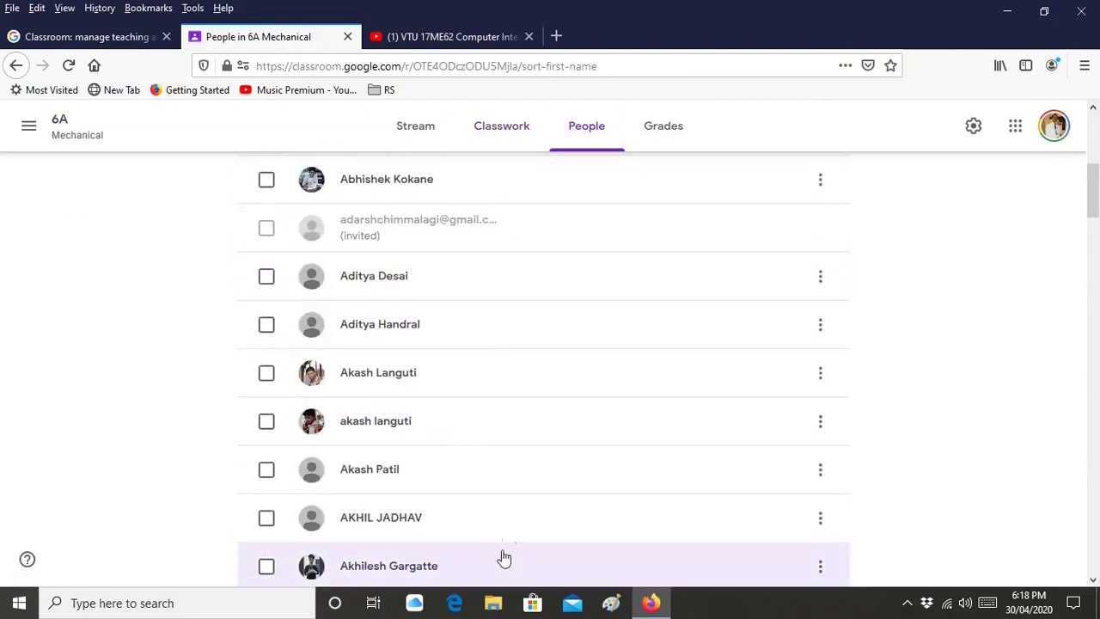
scroll(535, 392, "up", 5)
scroll(510, 384, "down", 1)
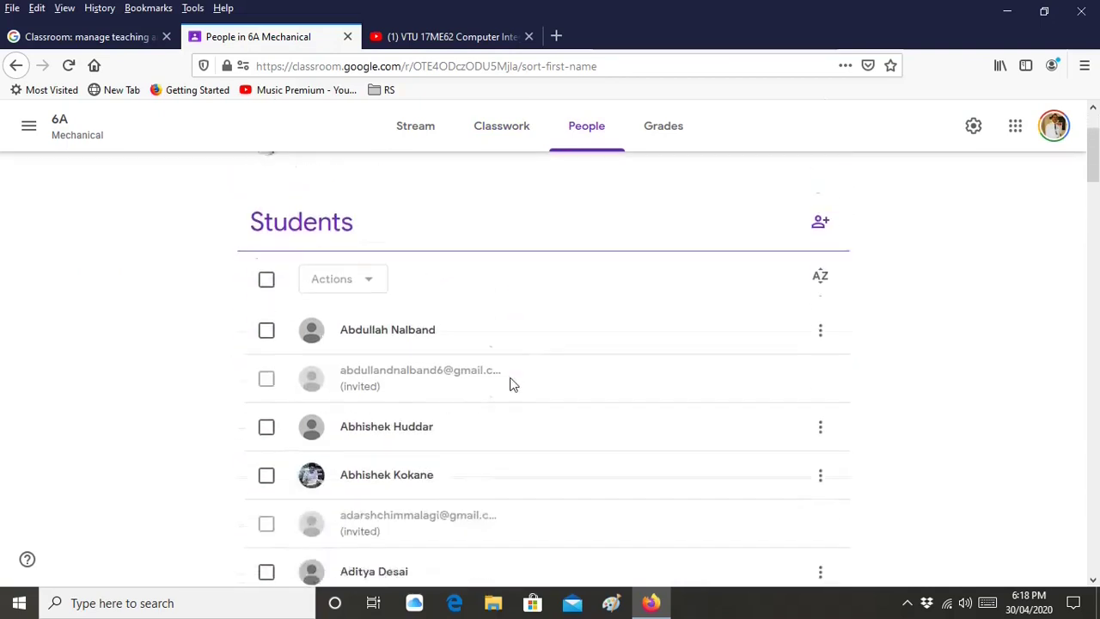
scroll(510, 384, "down", 3)
scroll(479, 418, "down", 1)
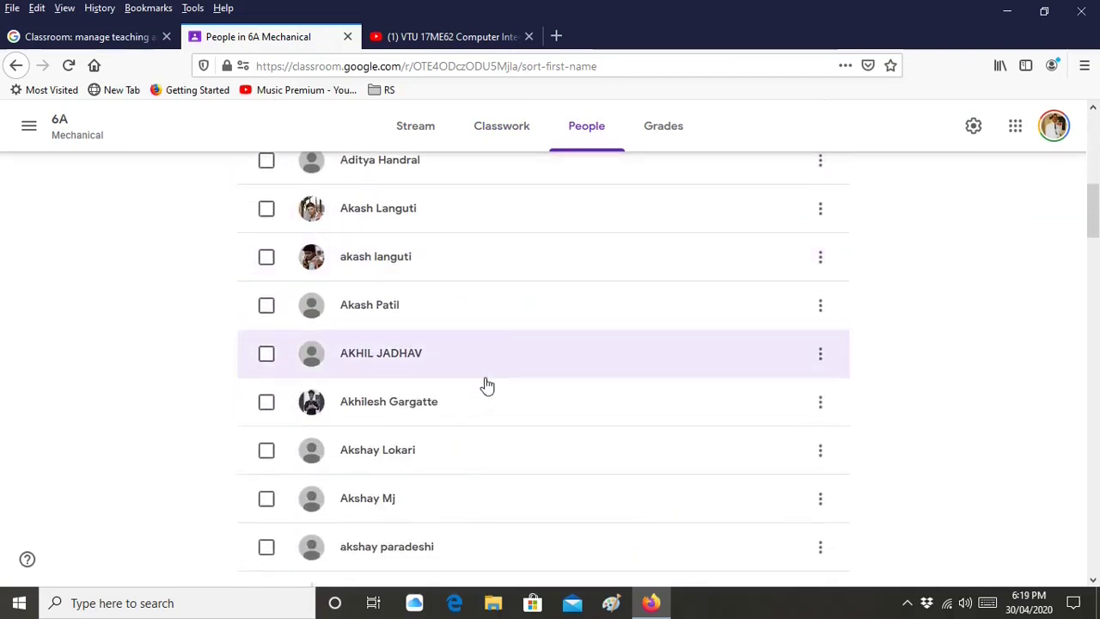
scroll(491, 479, "down", 10)
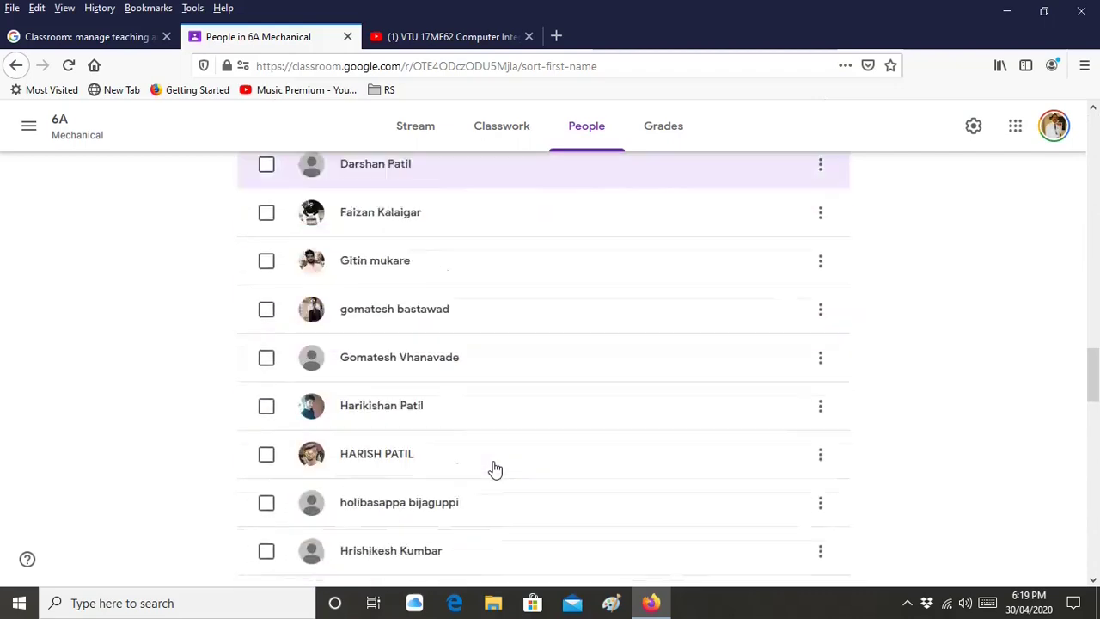
scroll(495, 469, "down", 3)
scroll(496, 468, "down", 5)
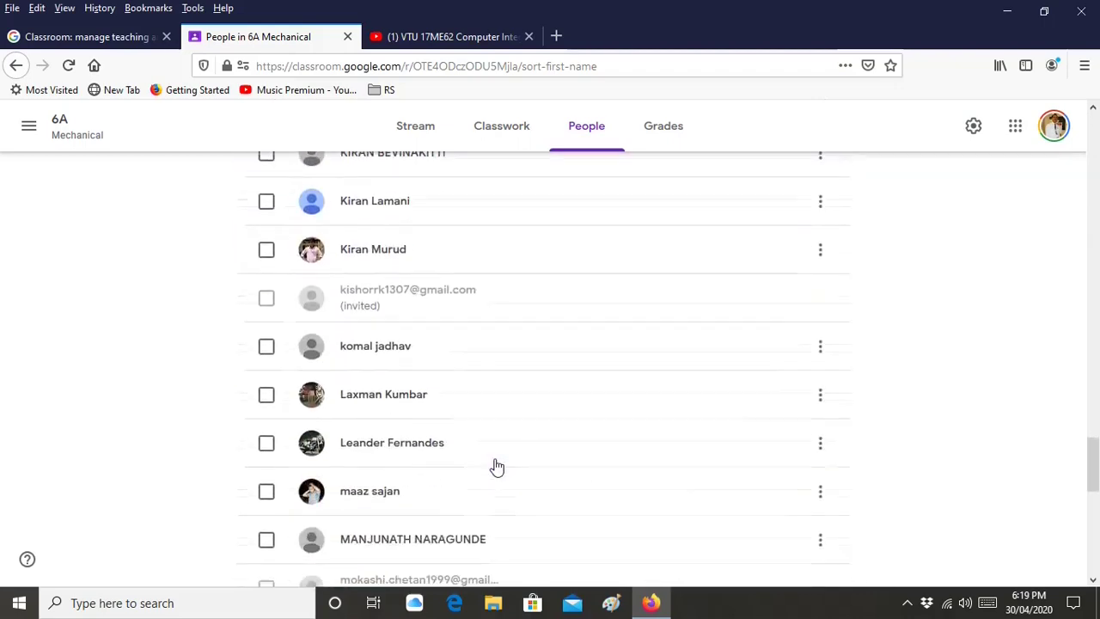
scroll(497, 467, "down", 5)
scroll(496, 467, "up", 10)
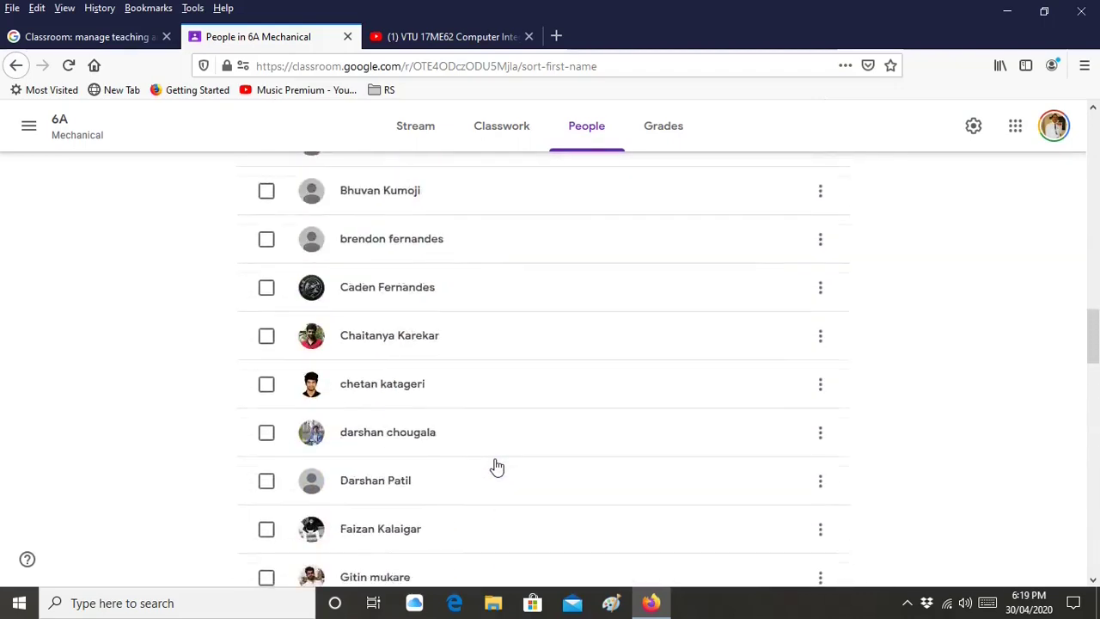
scroll(495, 466, "up", 15)
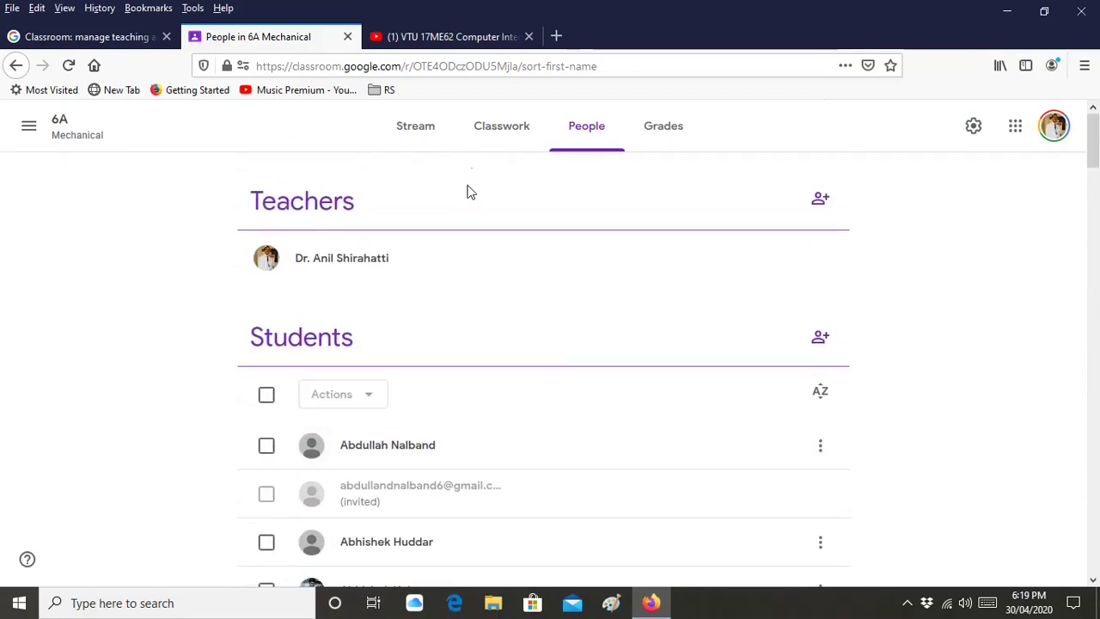
Return to the 4A Mechanical Classwork page and open the Create menu for new classwork
left_click(31, 126)
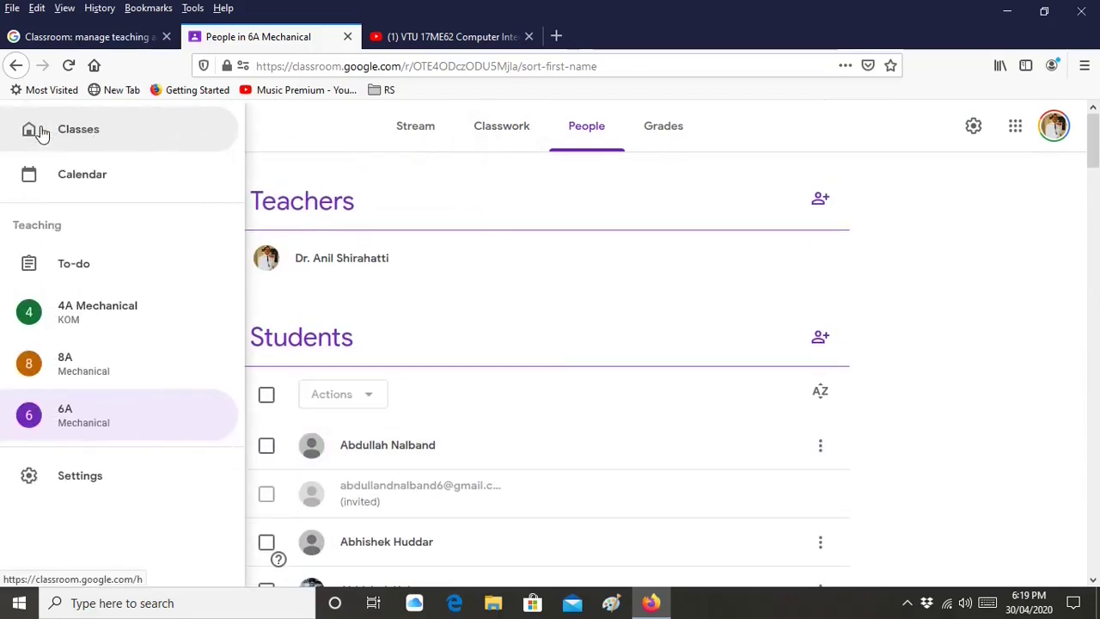
left_click(63, 133)
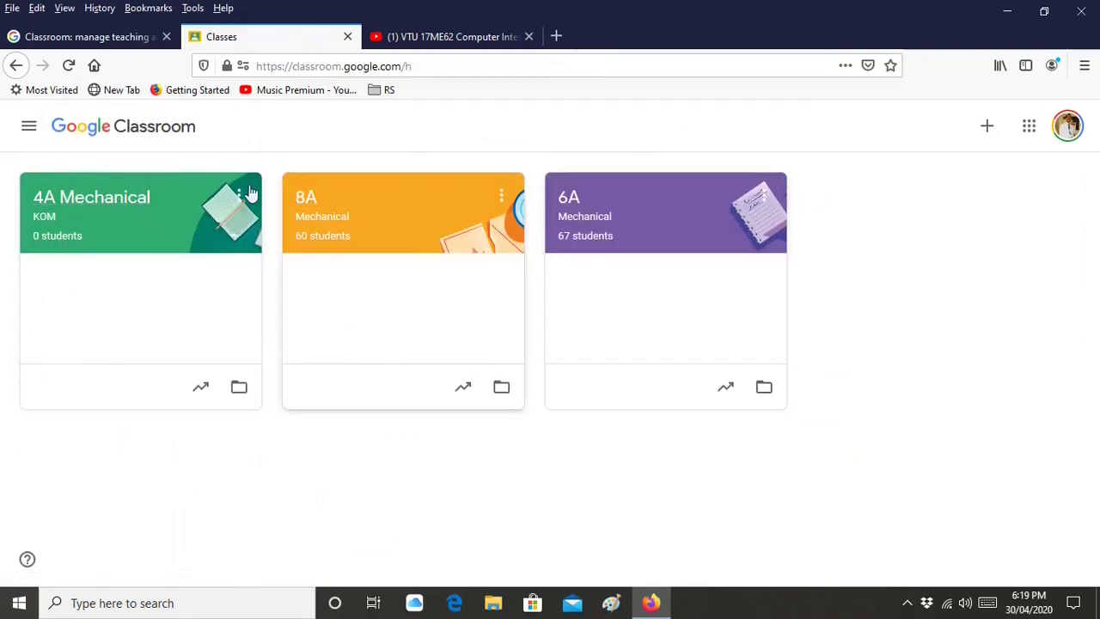
left_click(120, 227)
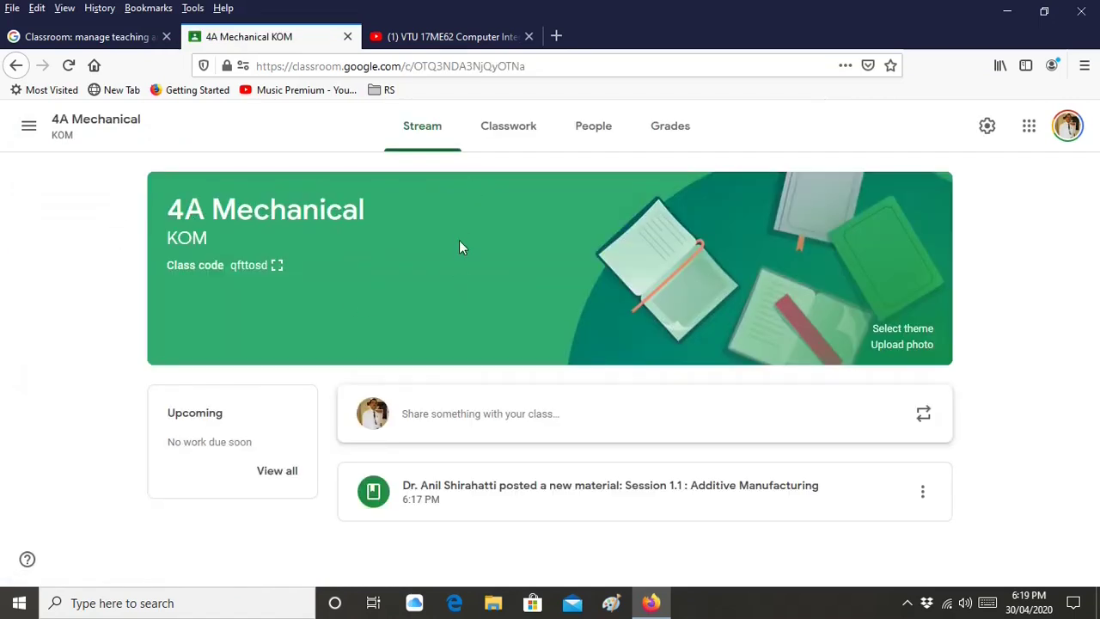
left_click(496, 144)
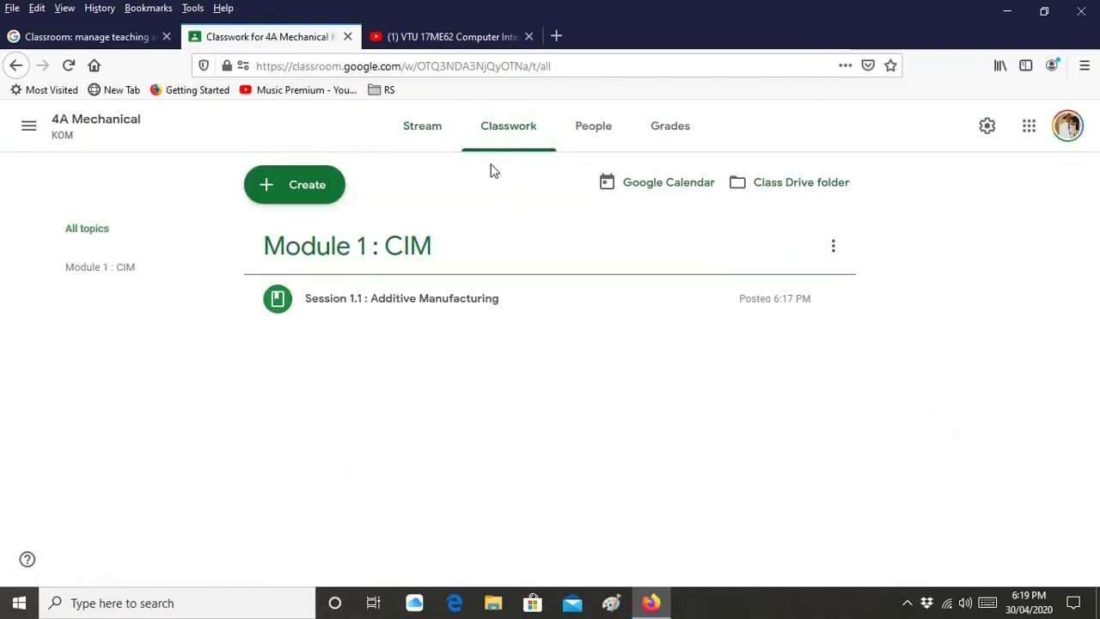
left_click(301, 196)
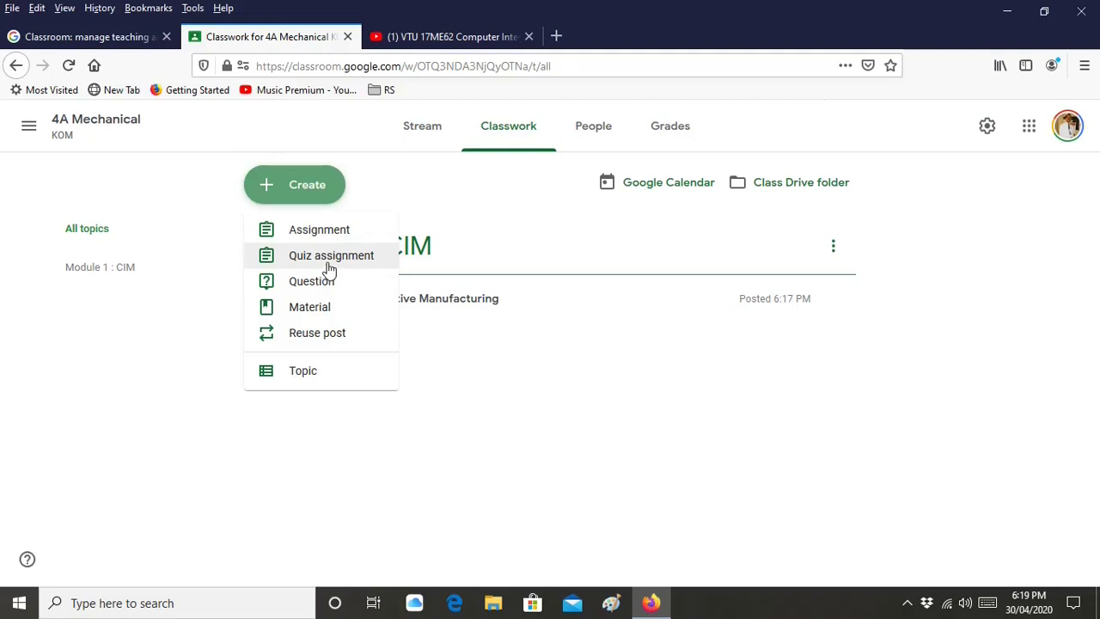
Create a Quiz assignment titled 'Quiz 1' with instructions 'Duration : 20 min on 01 May 2020 at 9 am'
left_click(330, 262)
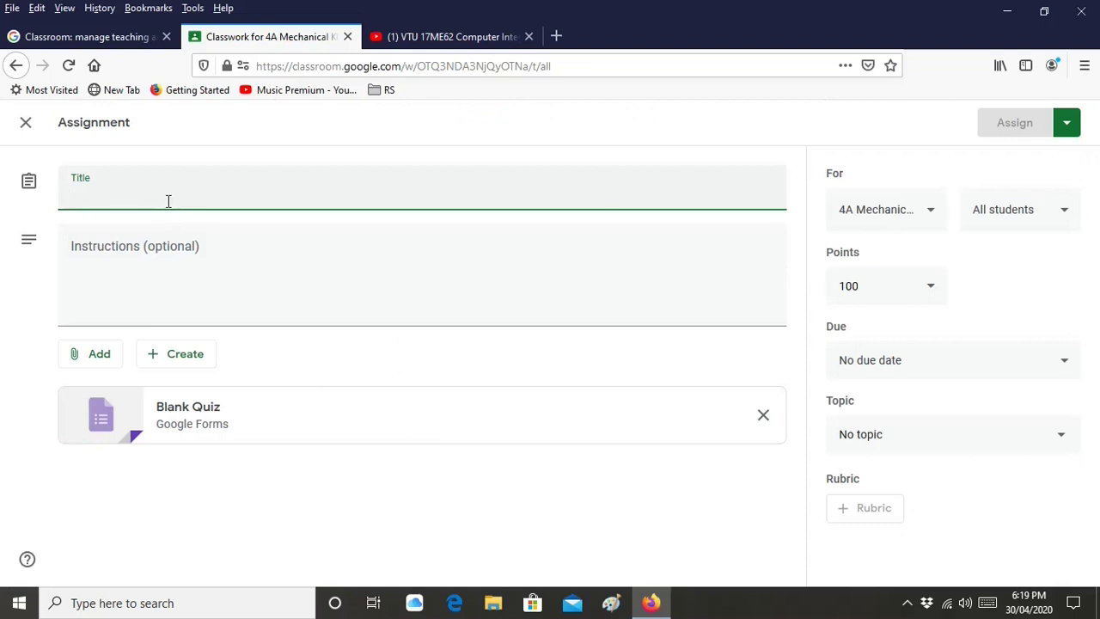
type("Quiz 1")
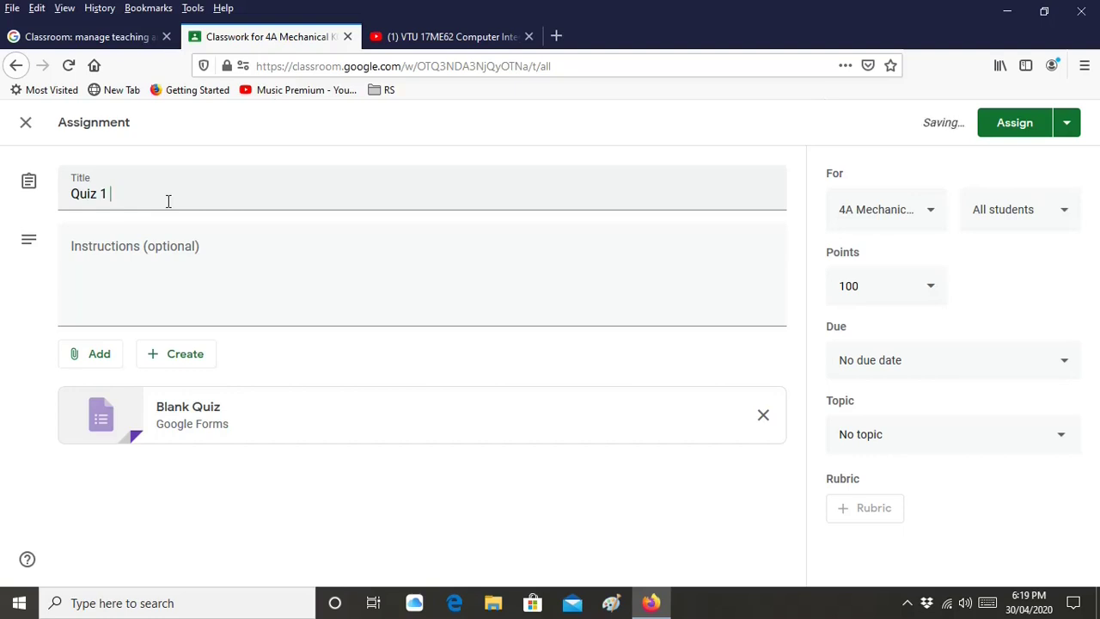
left_click(163, 253)
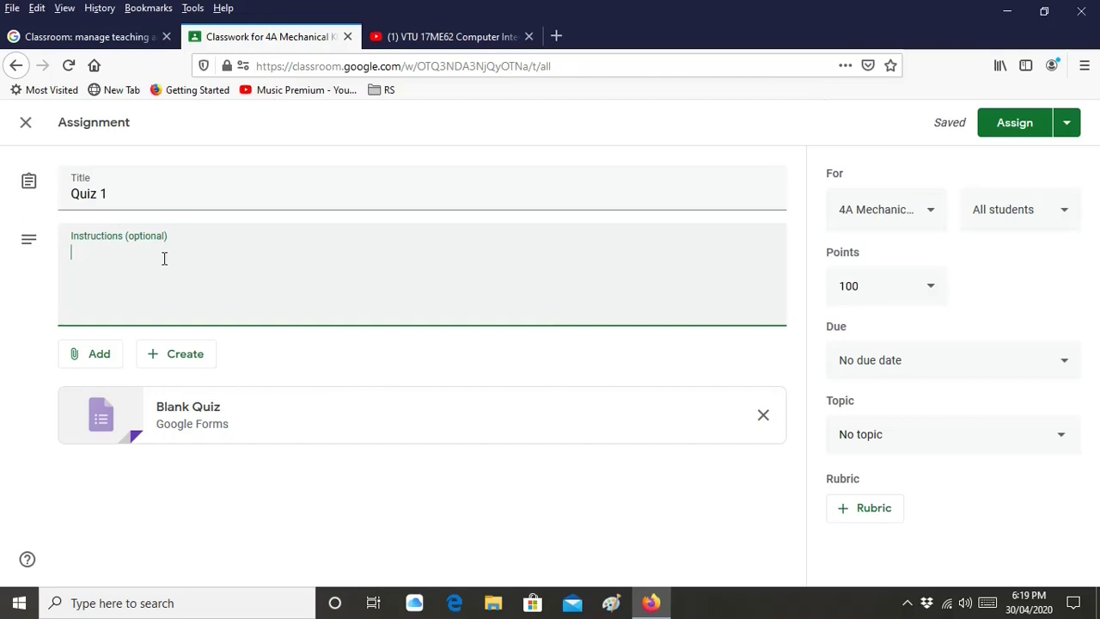
type("Duration : 20 min")
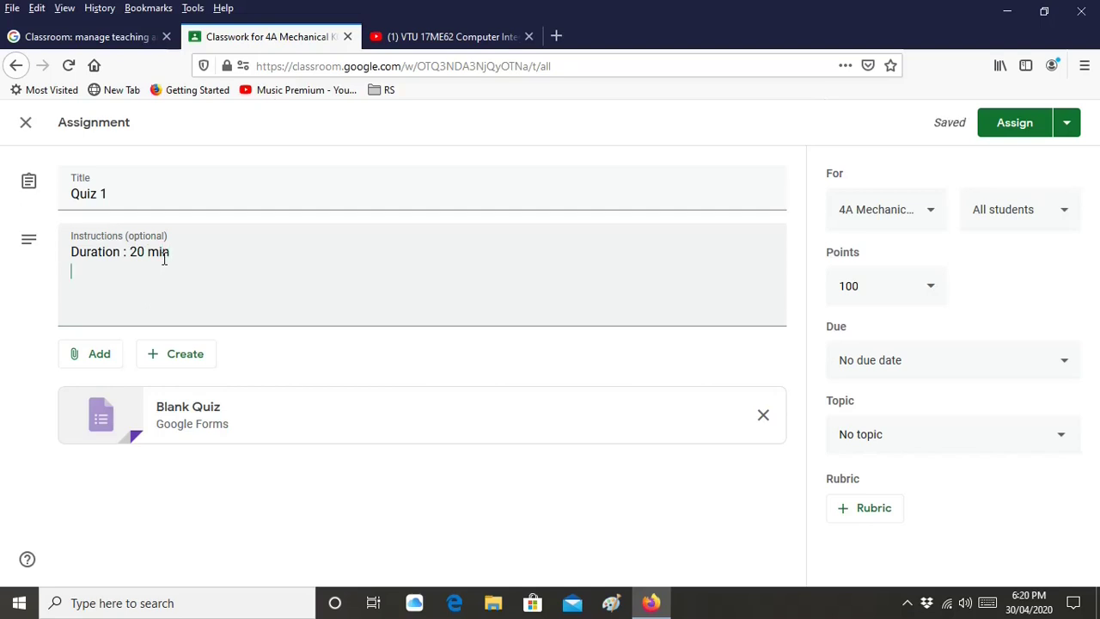
type("on 01 May 2020 at 9 am")
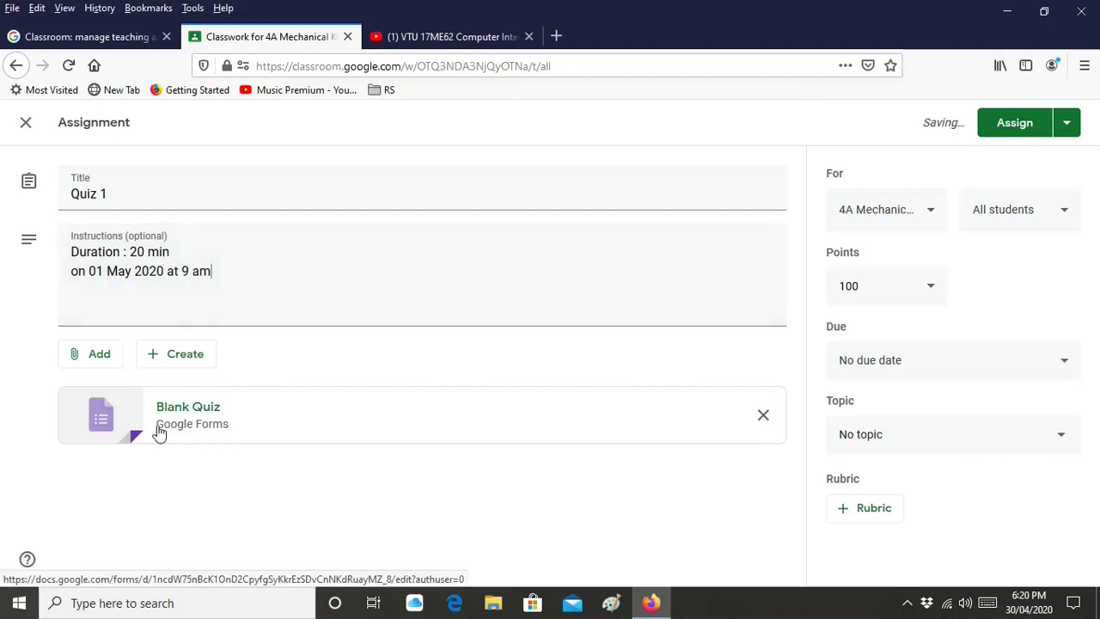
Open the attached Blank Quiz form and retitle it 'Quiz - 1'
left_click(253, 428)
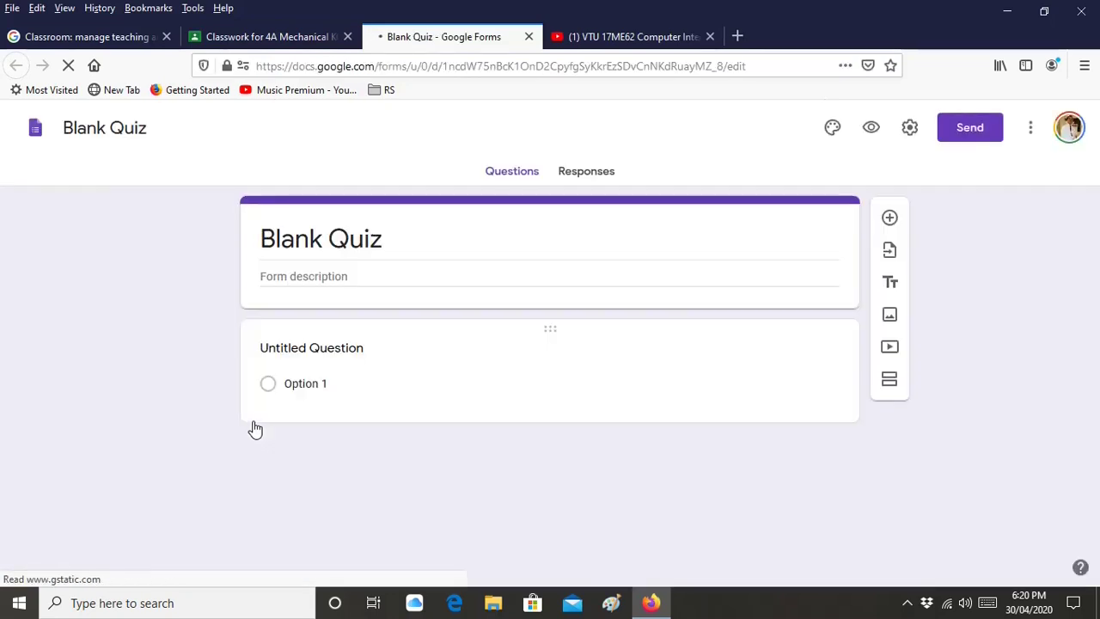
left_click(367, 237)
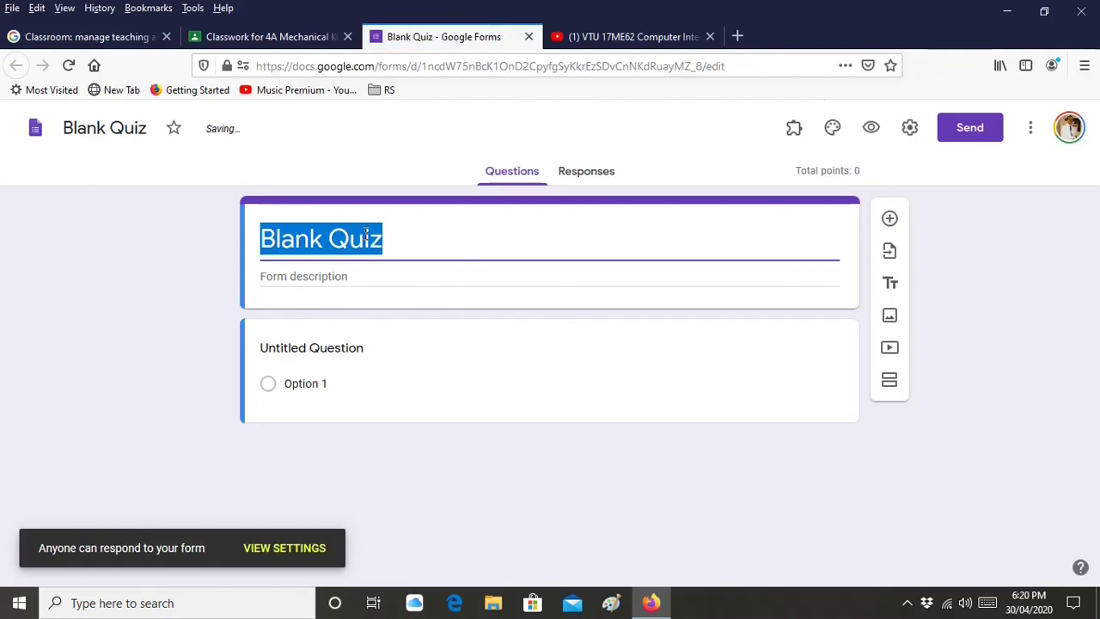
type("Quiz -")
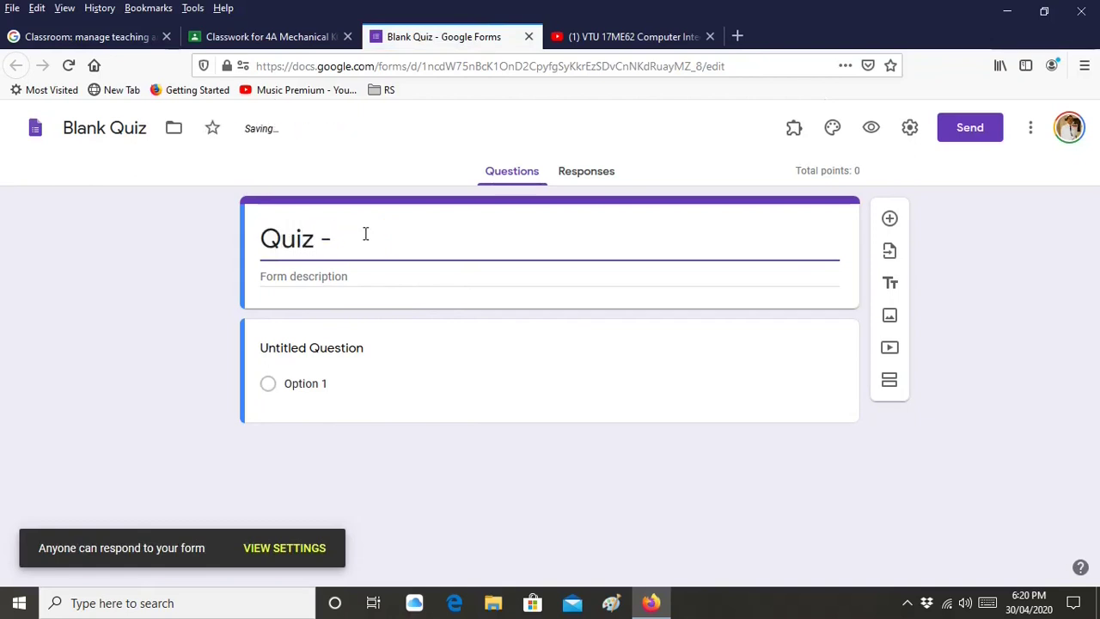
type(" 1")
Rename the form's file to 'Quize -1'
left_click(121, 132)
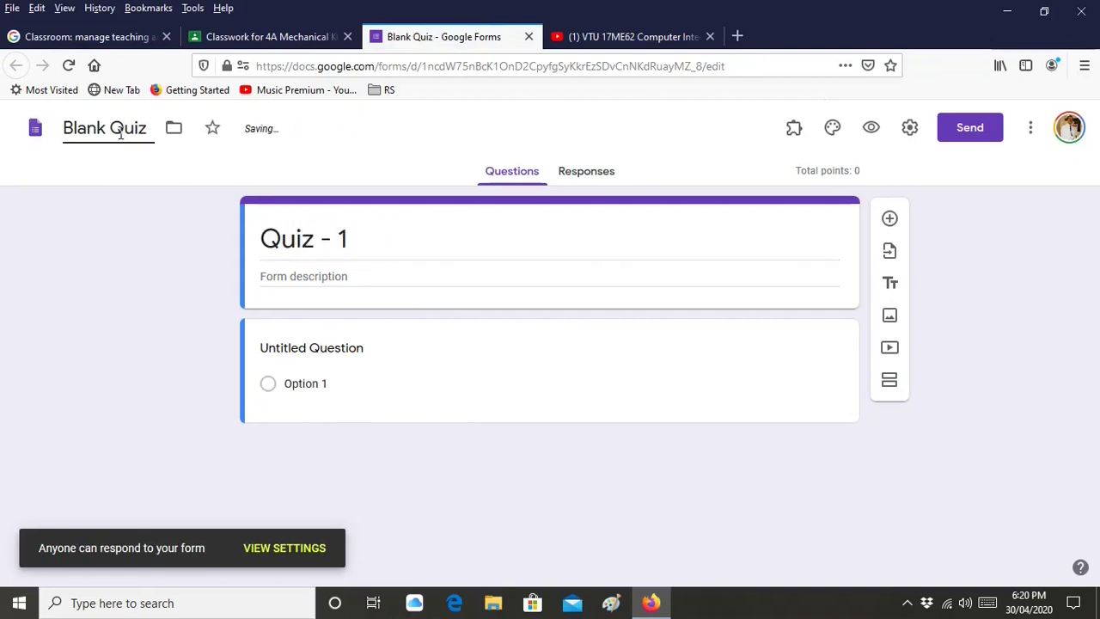
left_click_drag(143, 130, 11, 125)
type("Q")
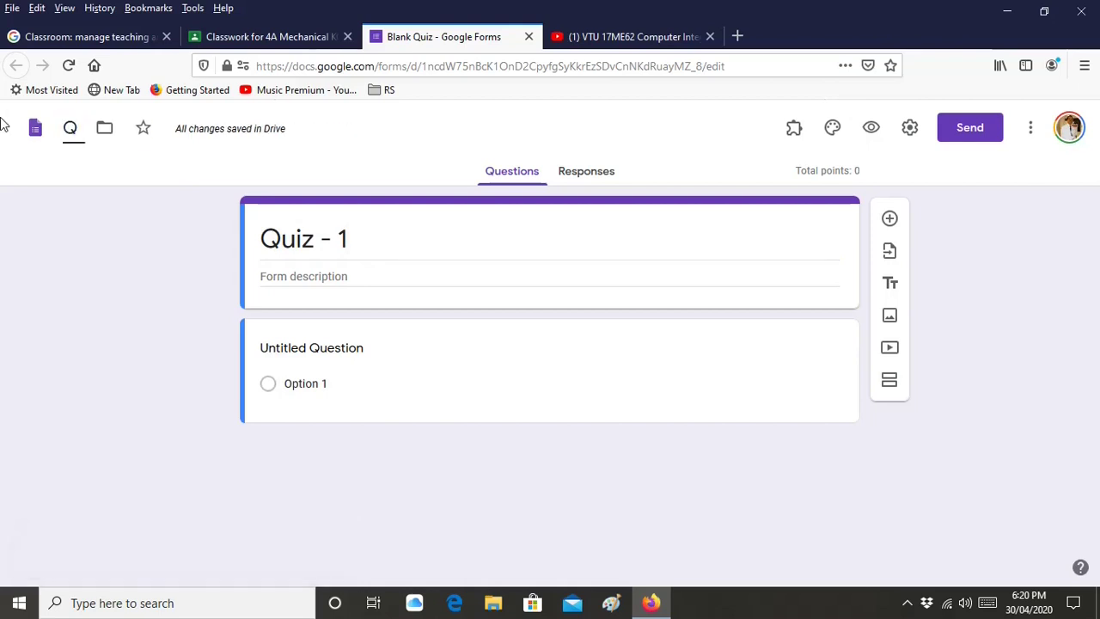
type("uiz")
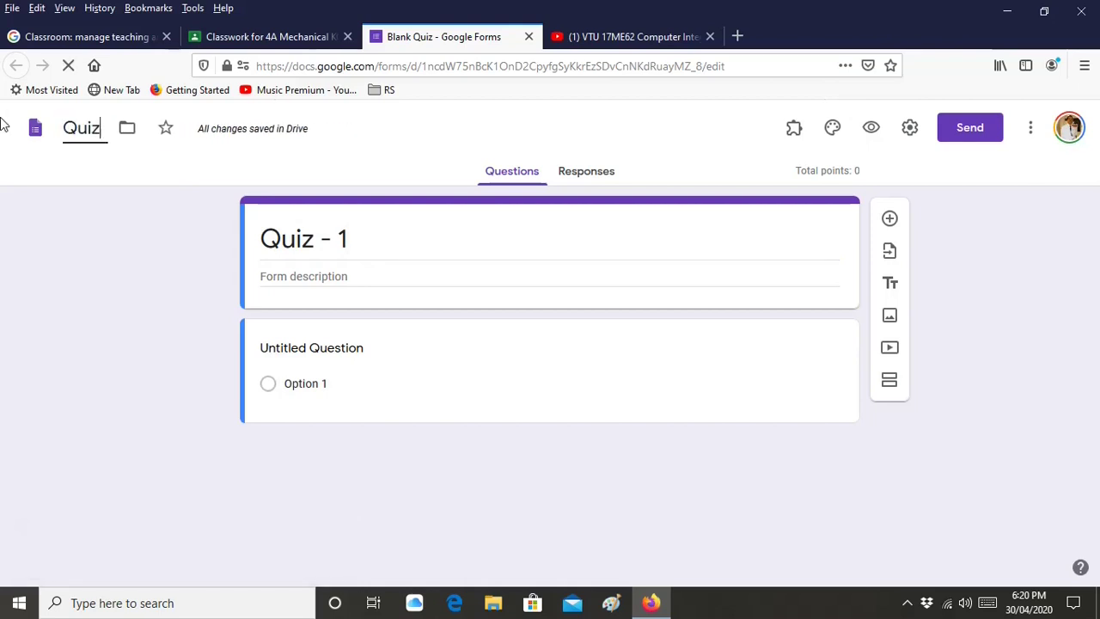
type("e -1")
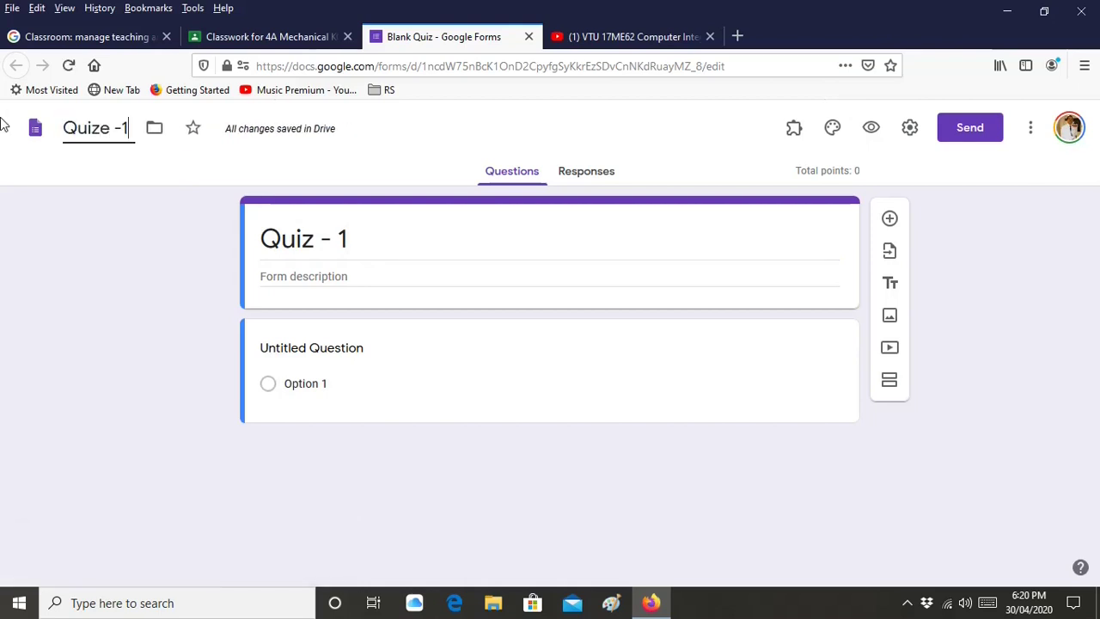
Edit the form title so it reads 'Quize - 1'
left_click(321, 240)
left_click(321, 241)
key("BackSpace")
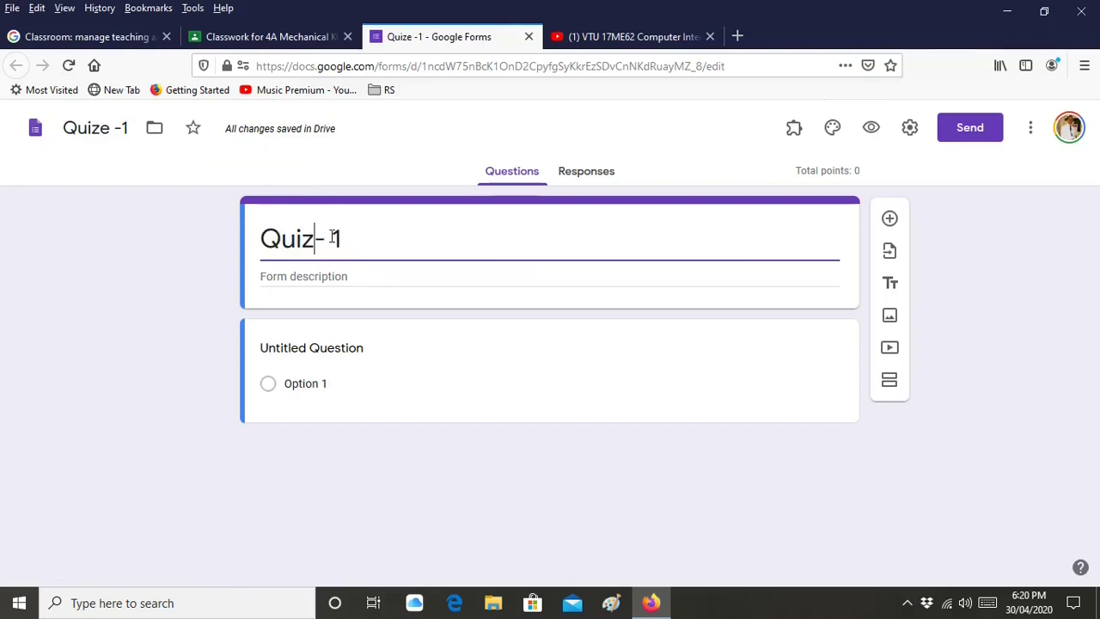
type("e")
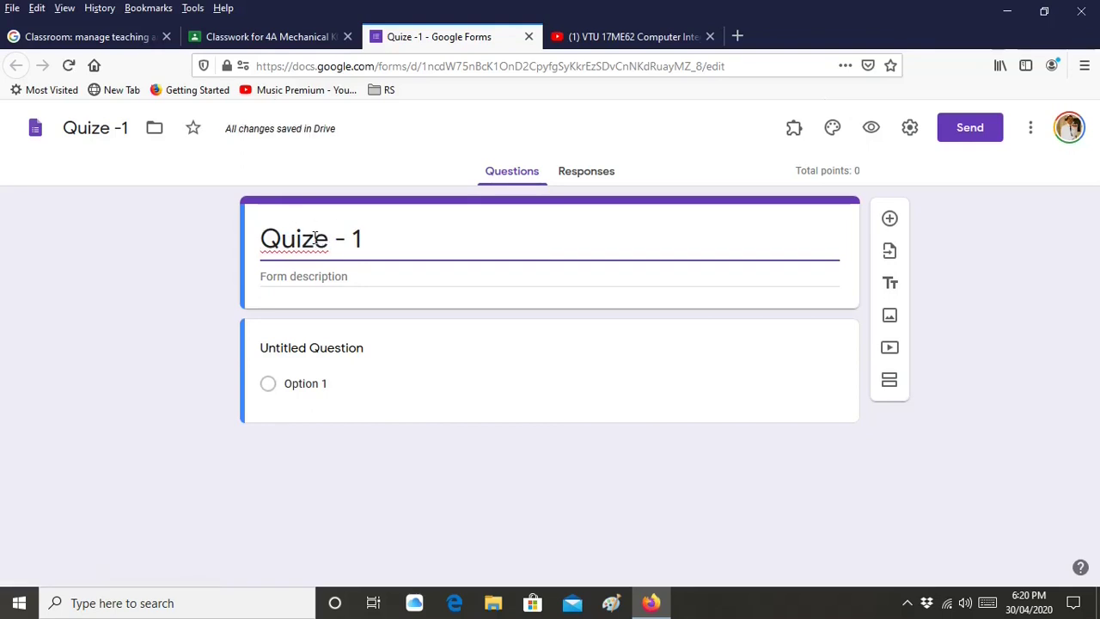
left_click(316, 239)
key("Delete")
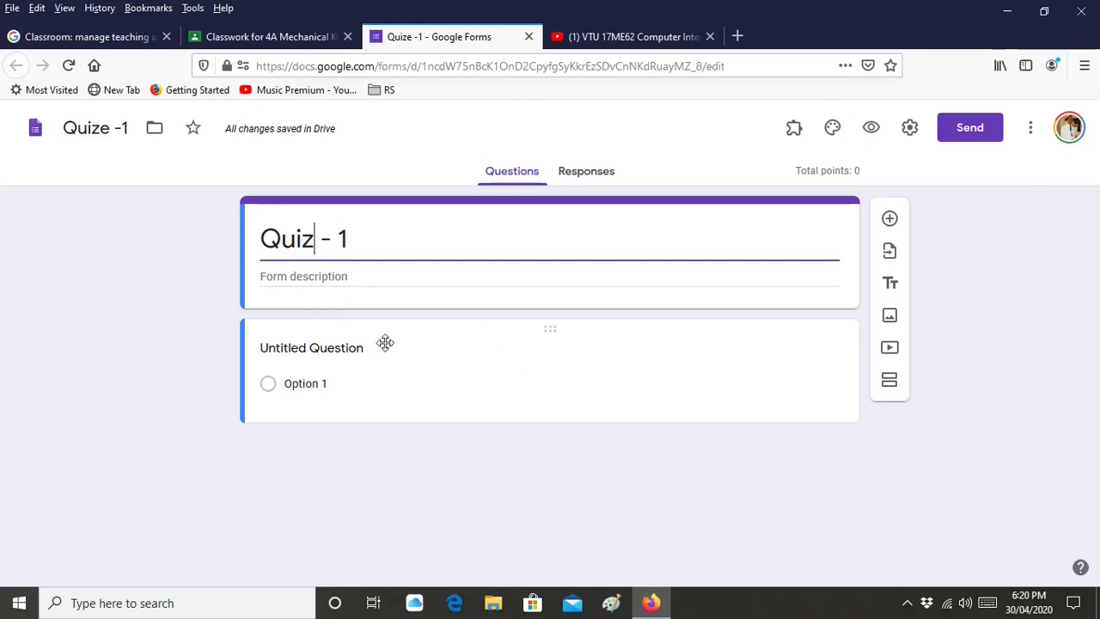
Enter the question 'Additive Manufacturing and RP are same' and turn the suggested choices into TRUE and FALSE
left_click(375, 353)
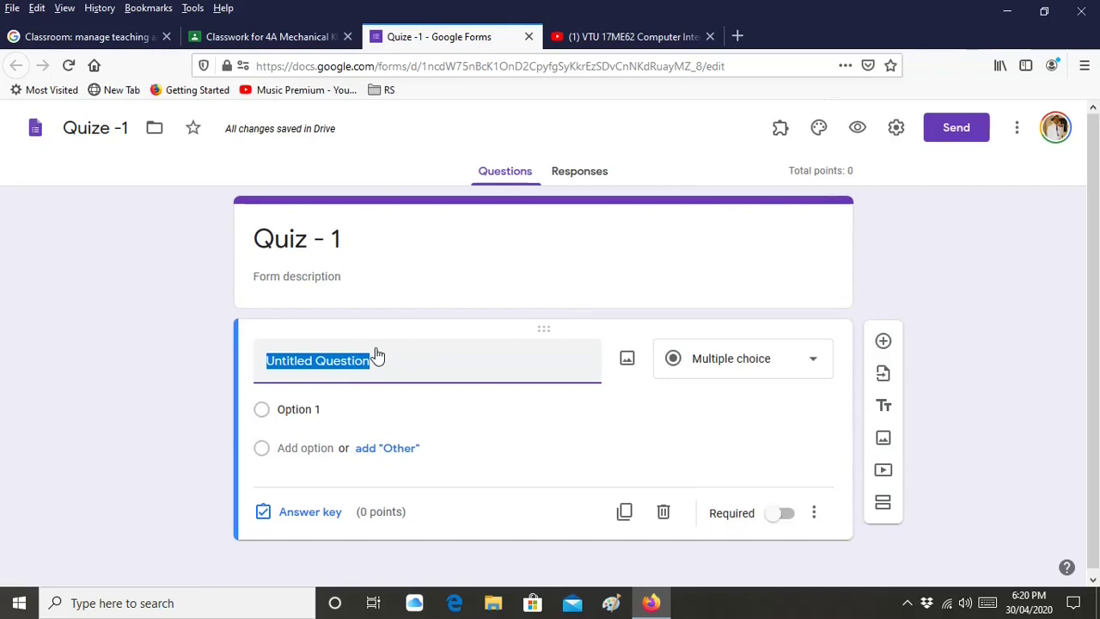
type("Addi")
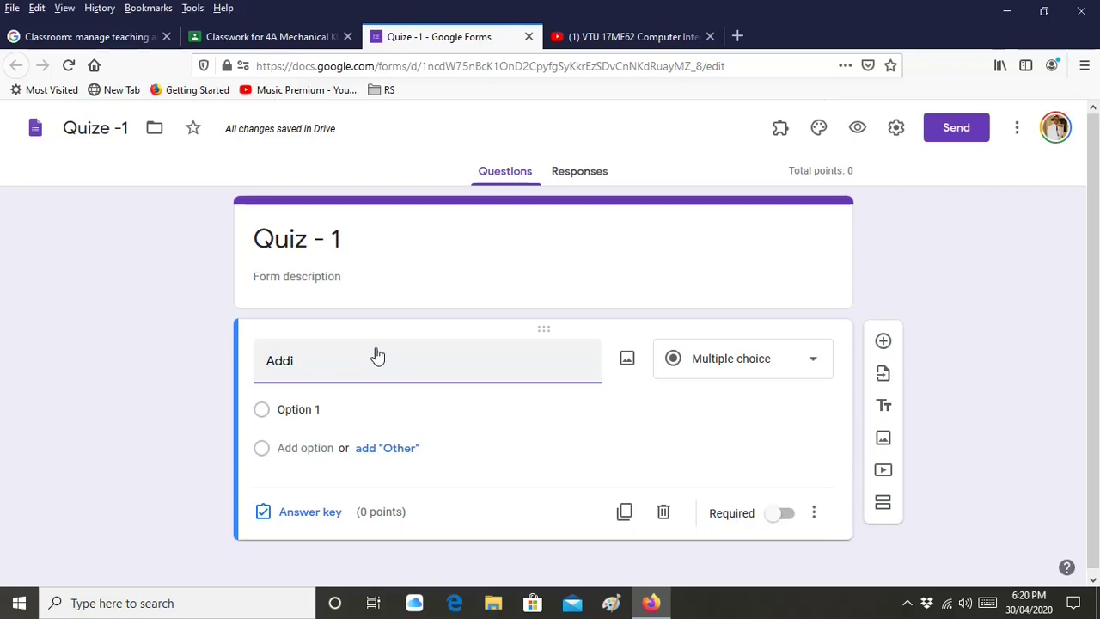
type("tive ")
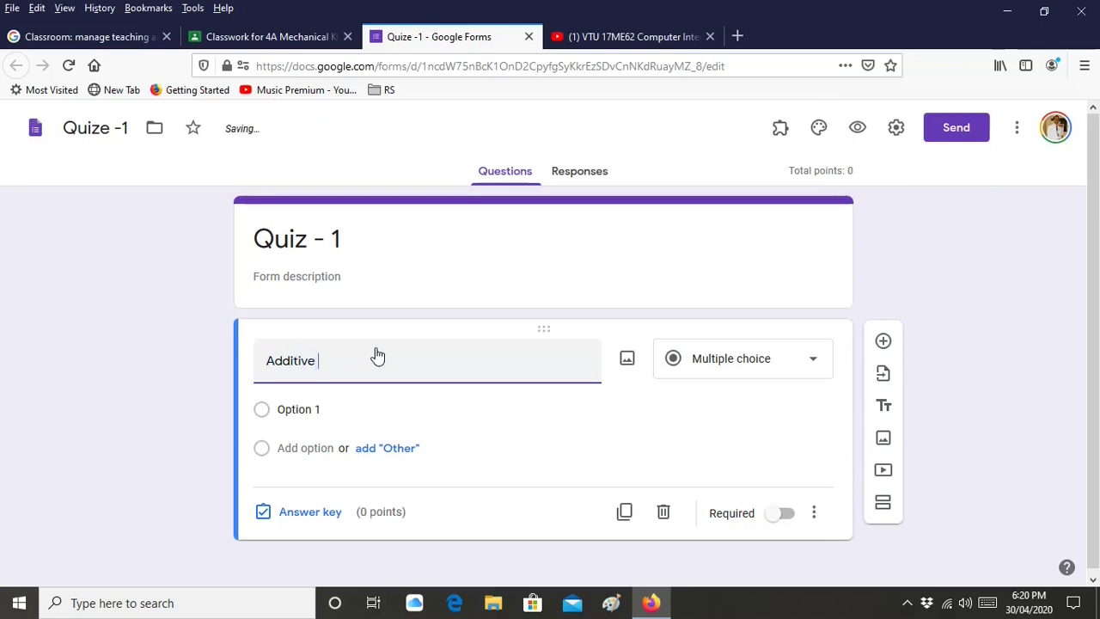
type("Manufacturing and RP are")
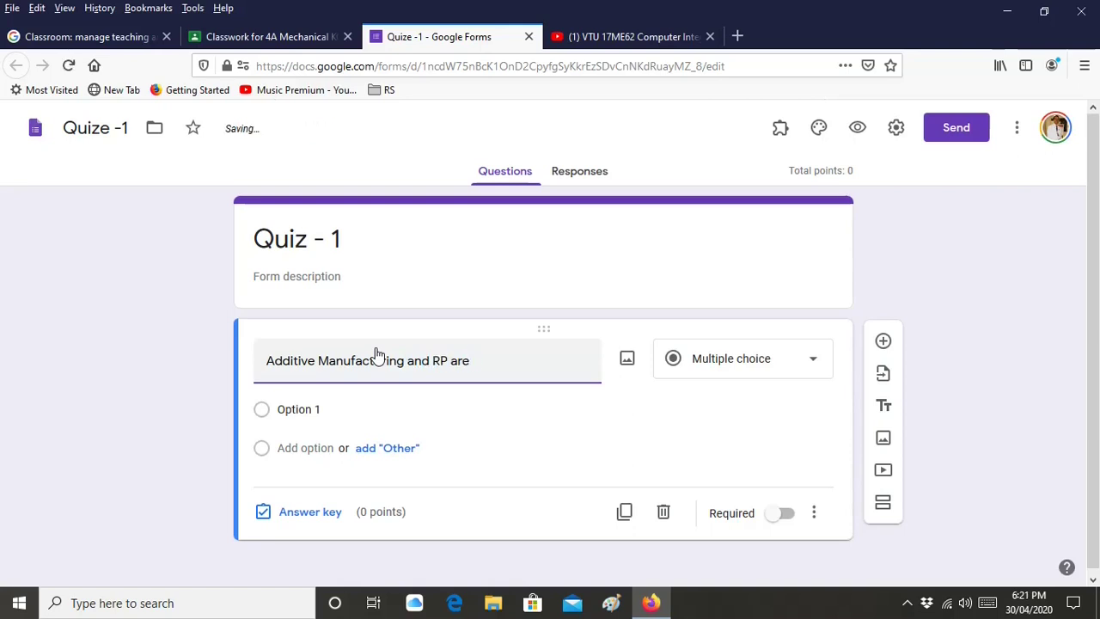
type(" same")
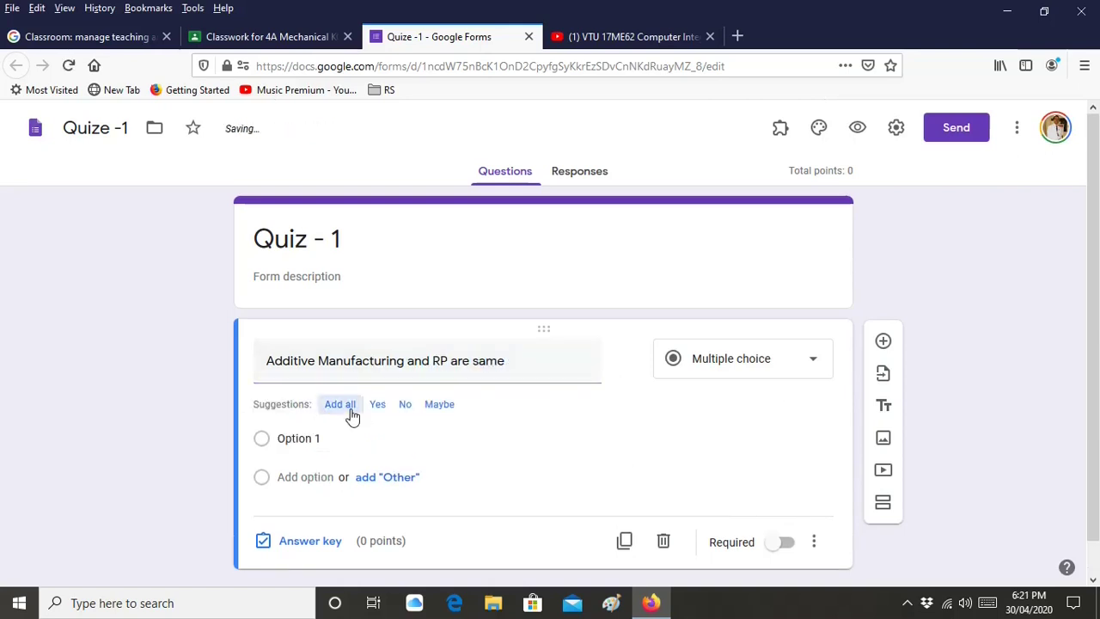
left_click(350, 405)
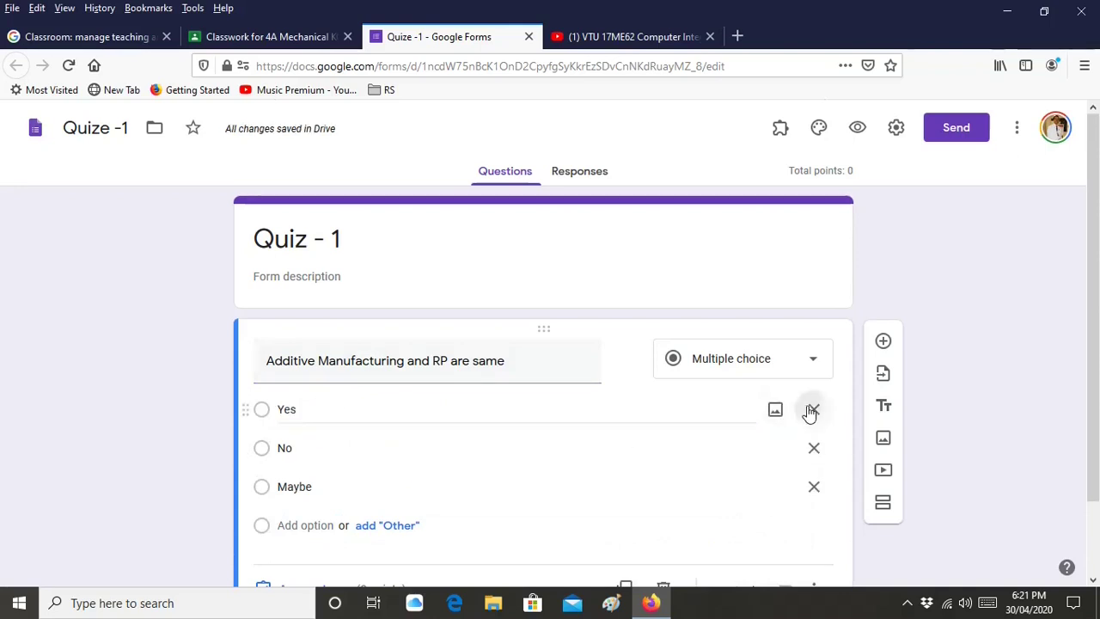
left_click(813, 409)
type("TRUE")
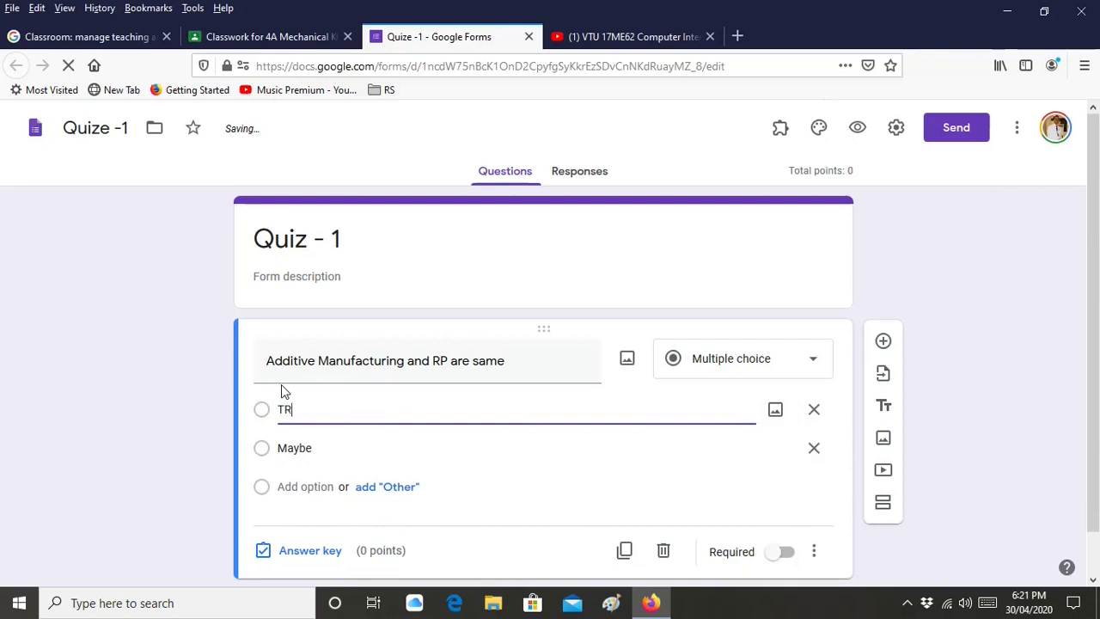
left_click(365, 456)
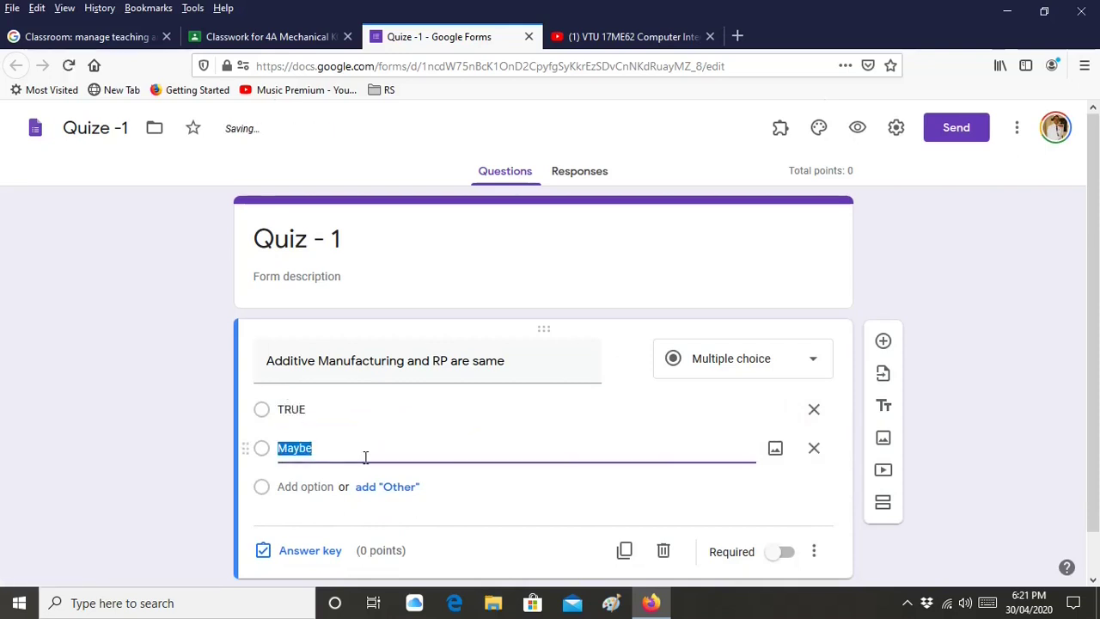
type("FALSE")
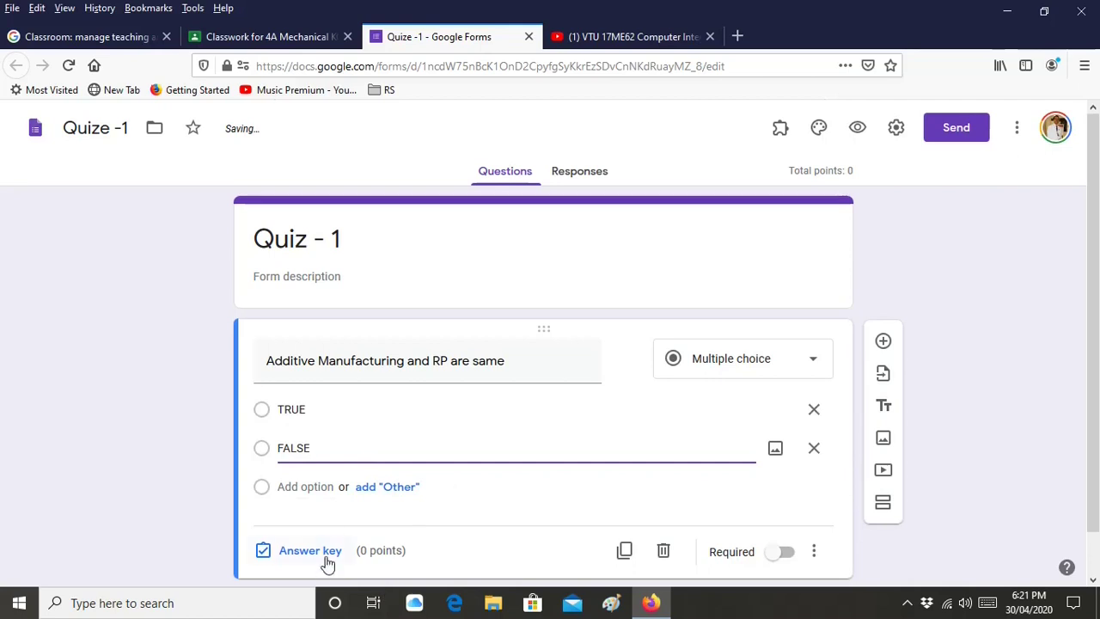
In the answer key, mark TRUE as correct and make the question worth 2 points
left_click(310, 551)
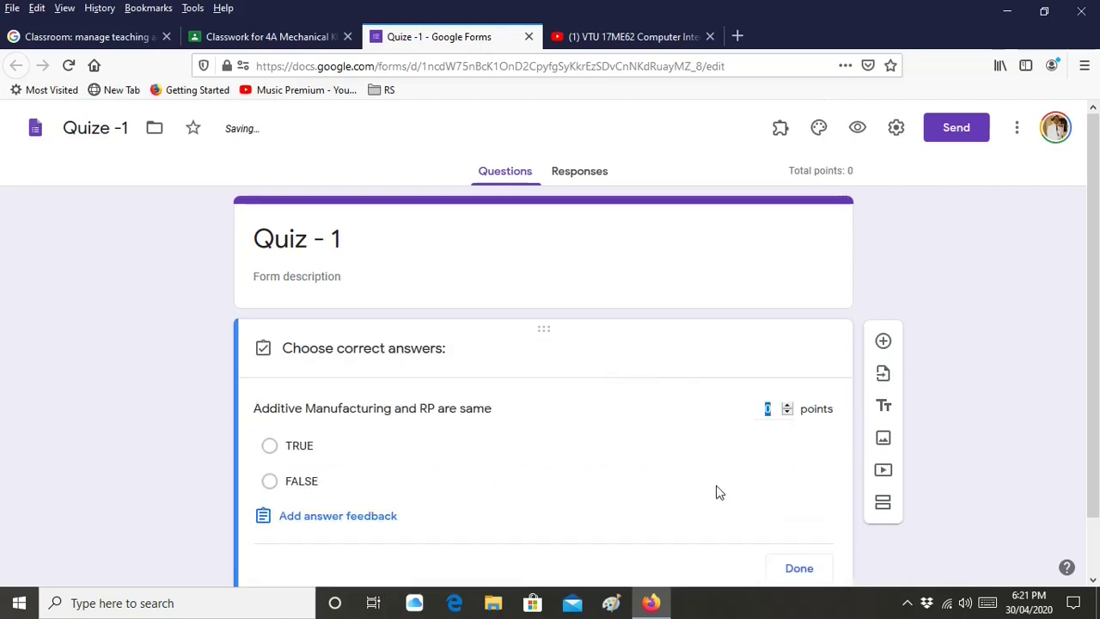
left_click(788, 405)
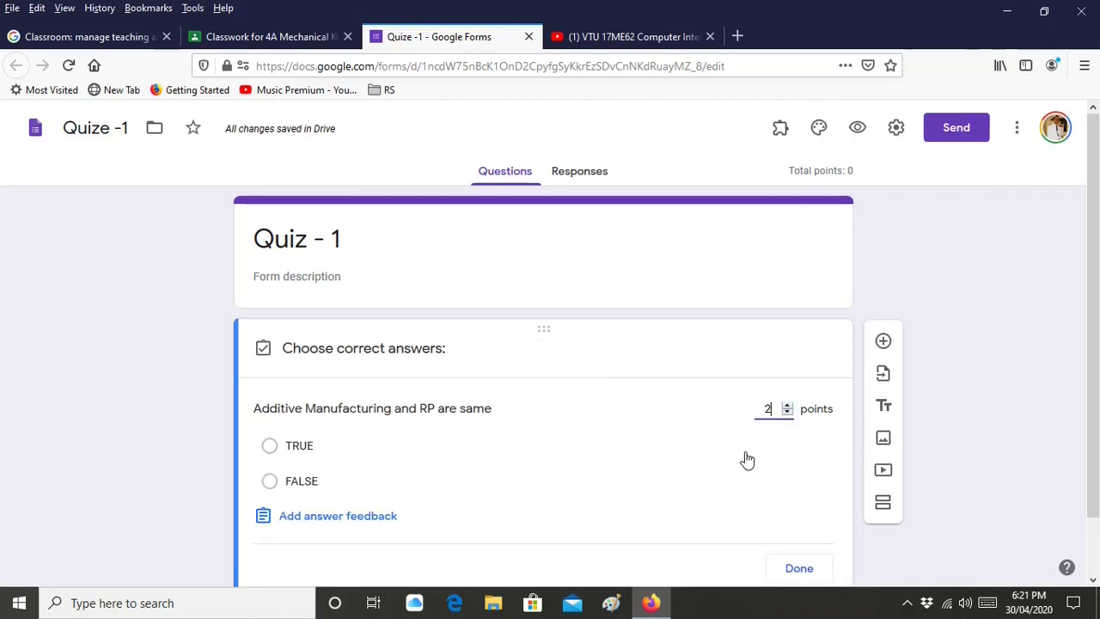
scroll(687, 494, "down", 1)
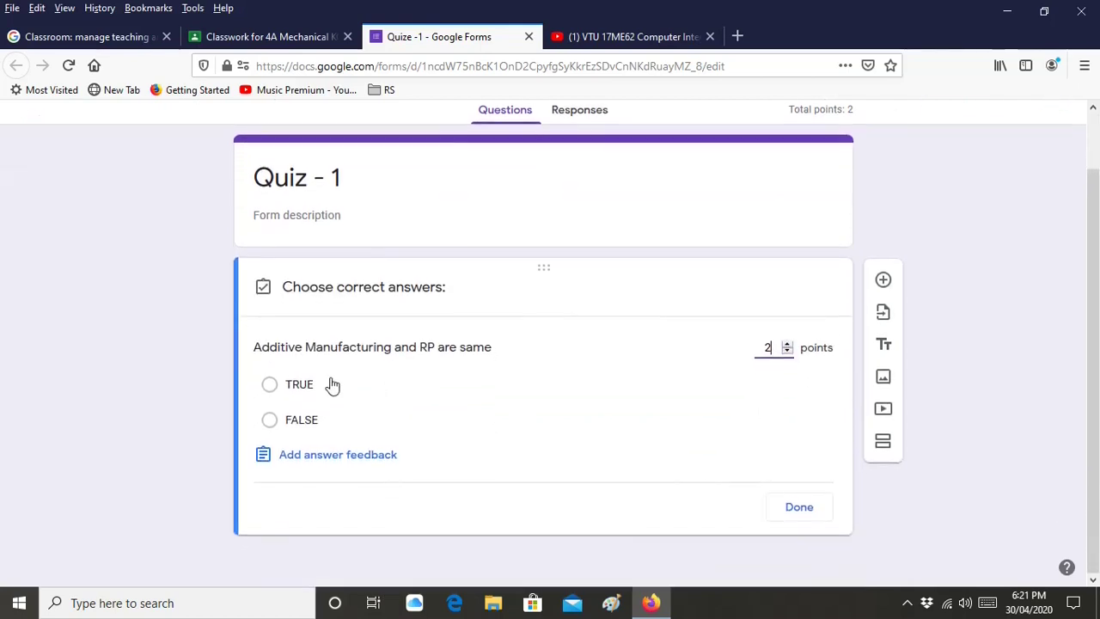
left_click(269, 385)
left_click(811, 512)
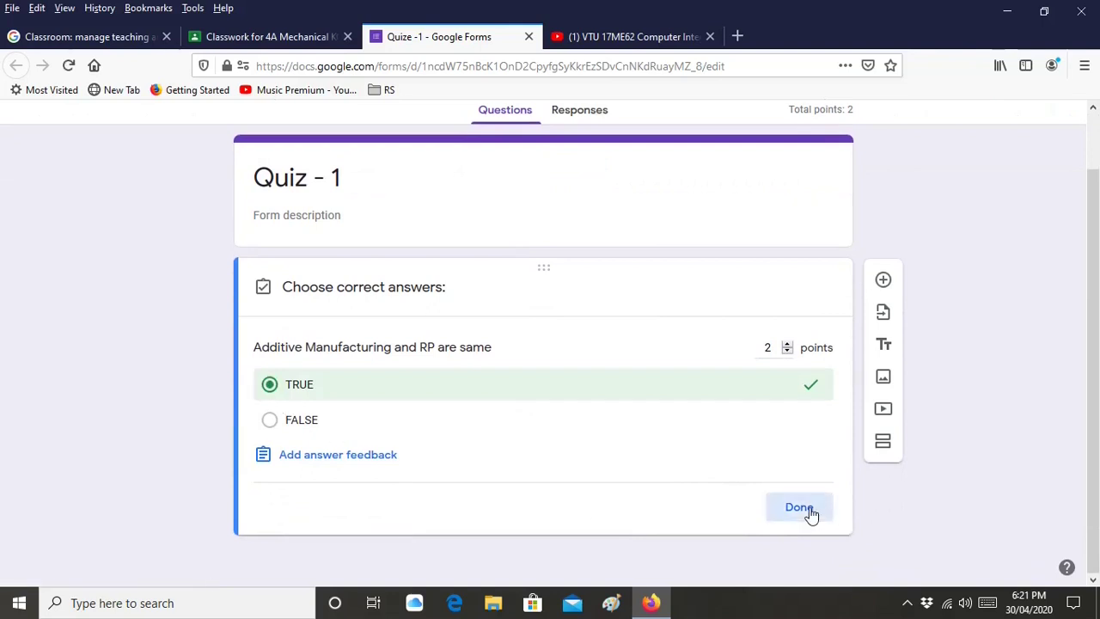
Make the question required, preview the student view, then close the preview and form editor
left_click(783, 510)
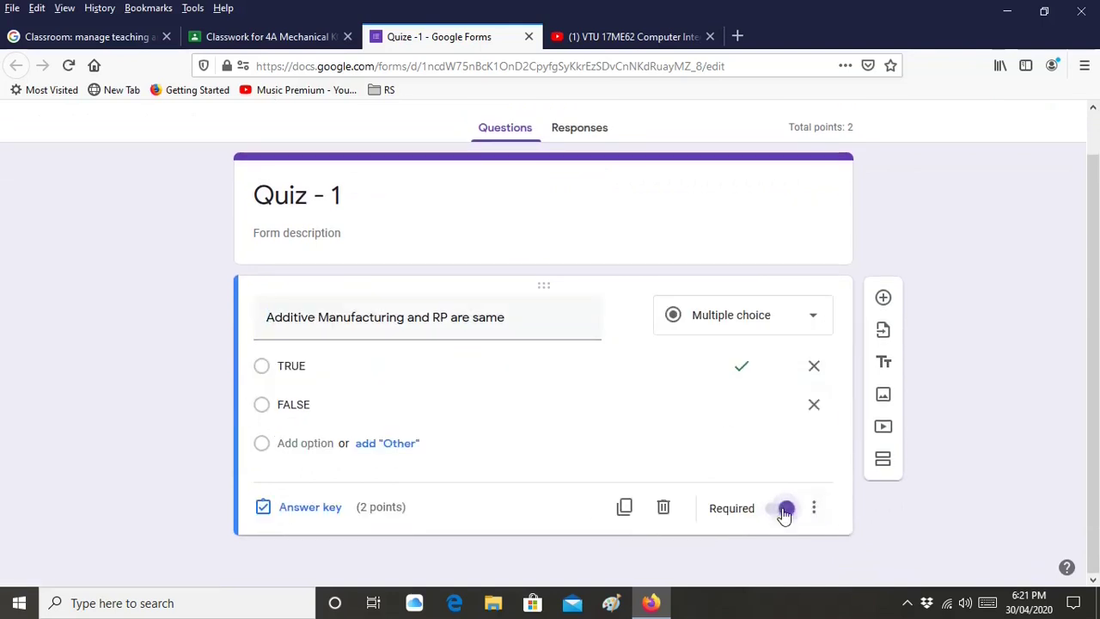
scroll(732, 345, "up", 1)
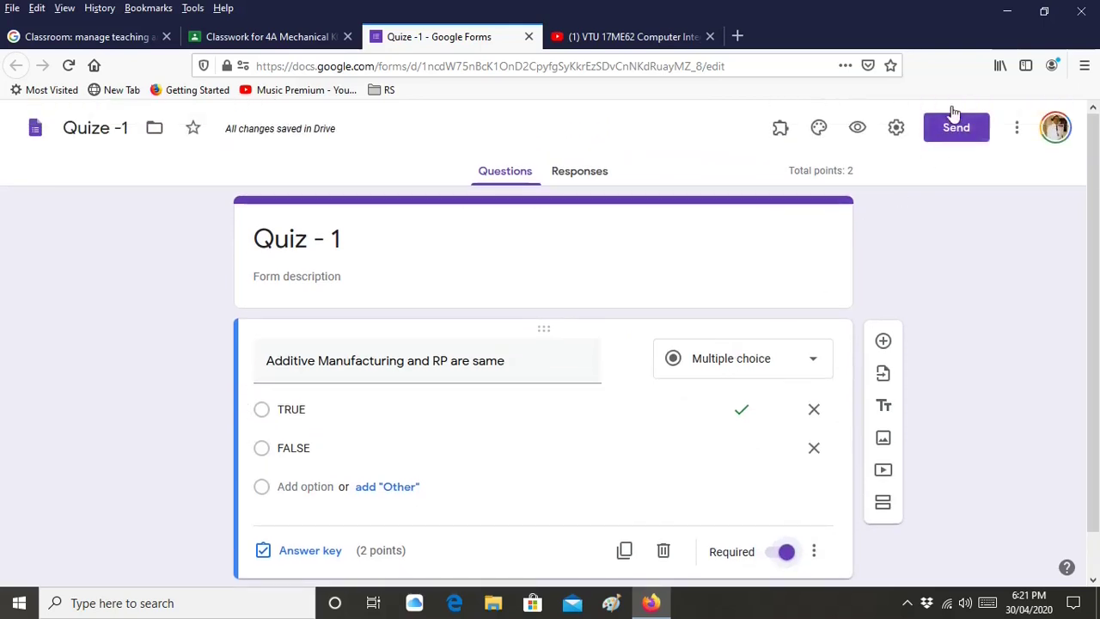
left_click(863, 135)
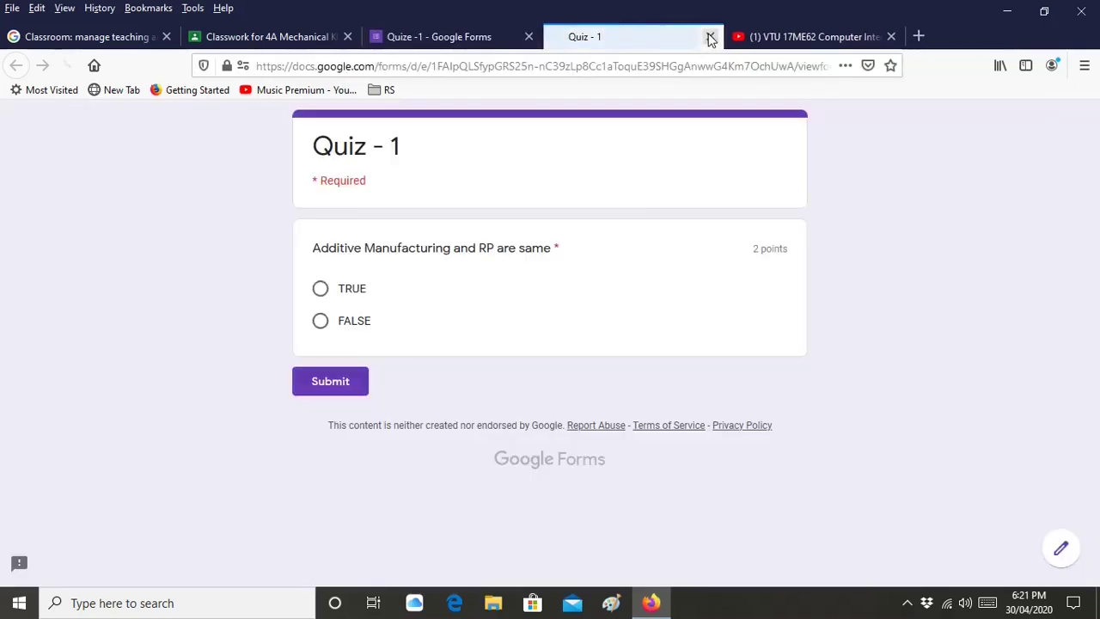
left_click(710, 36)
left_click(528, 37)
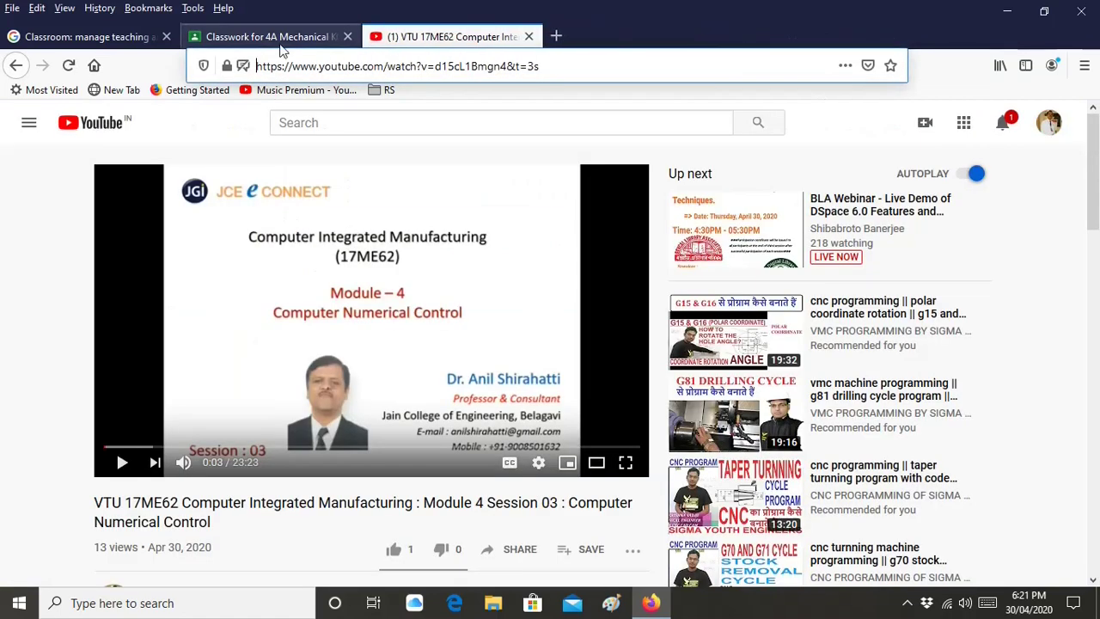
Back in the Quiz 1 assignment, change its point value from 100 to 20
left_click(279, 38)
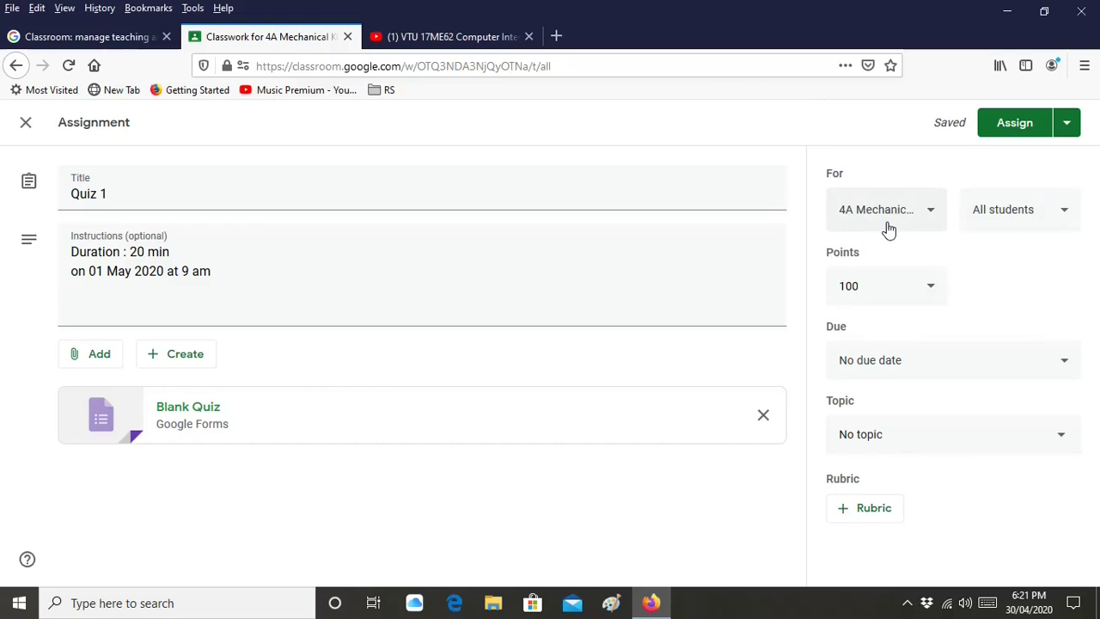
left_click(889, 289)
double_click(845, 294)
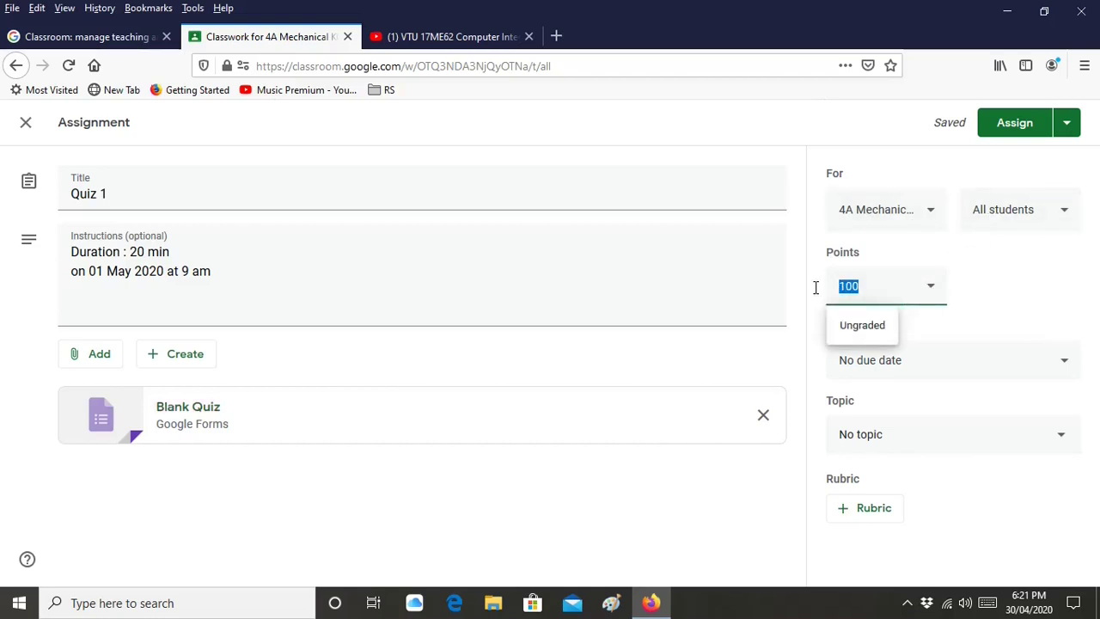
type("20")
left_click(1000, 296)
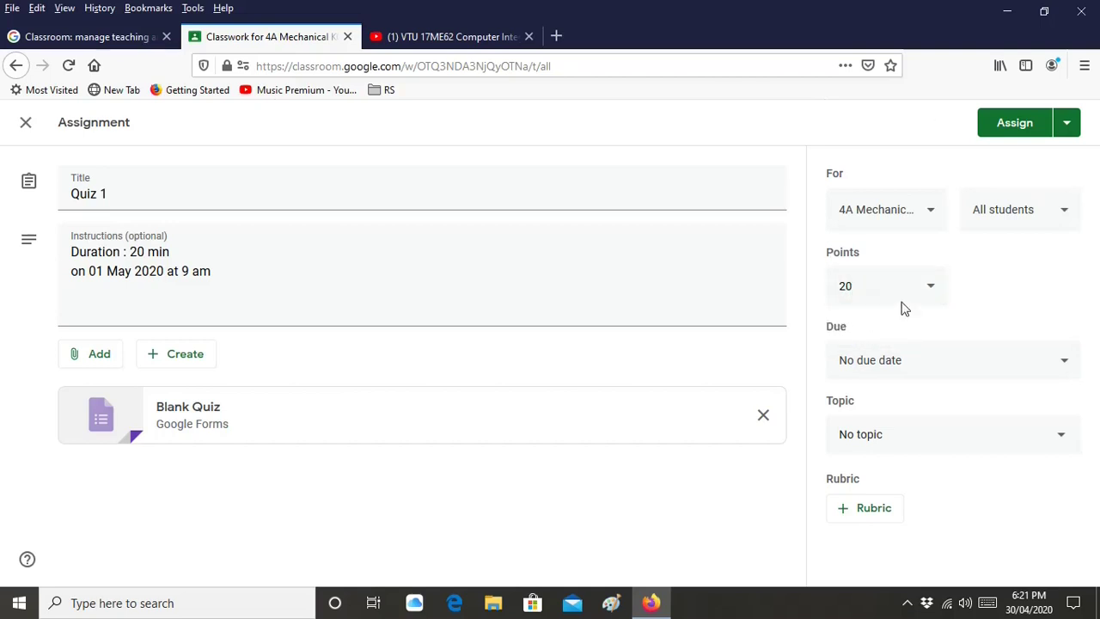
left_click(890, 367)
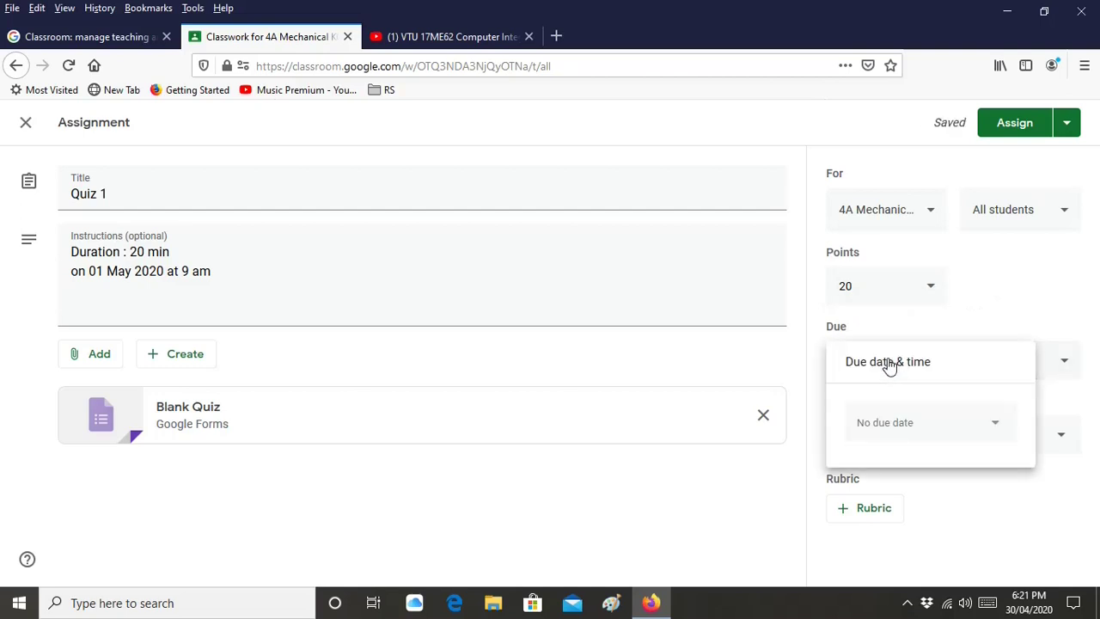
Set Quiz 1's due date to May 1, 2020 at 9:30 AM
left_click(896, 437)
left_click(987, 261)
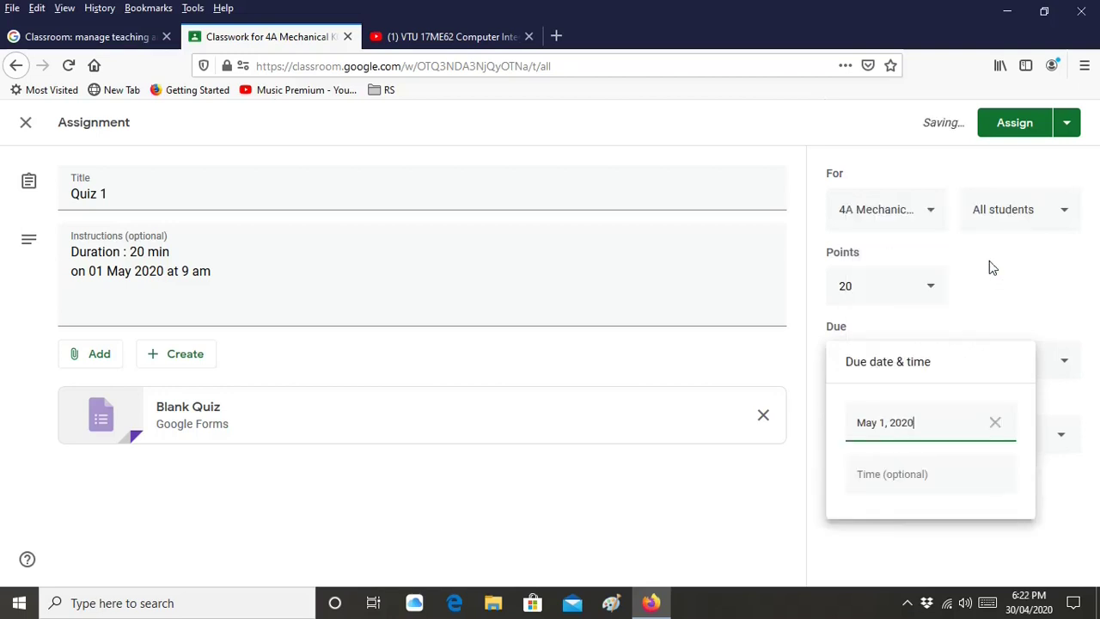
left_click(899, 483)
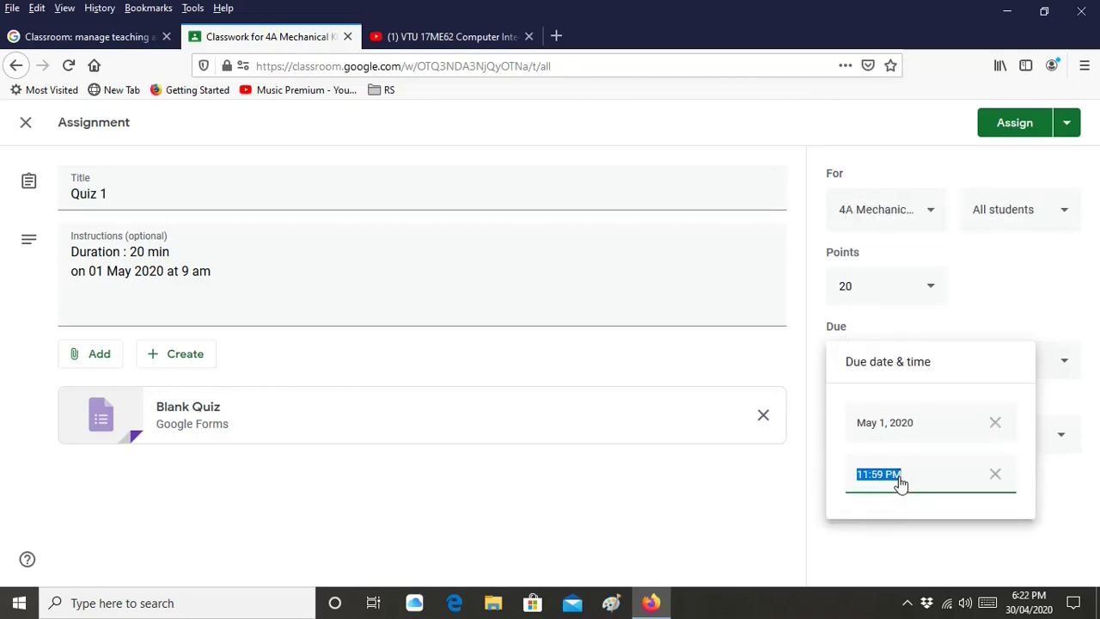
left_click(868, 476)
left_click_drag(868, 476, 859, 477)
type("930a")
left_click(778, 504)
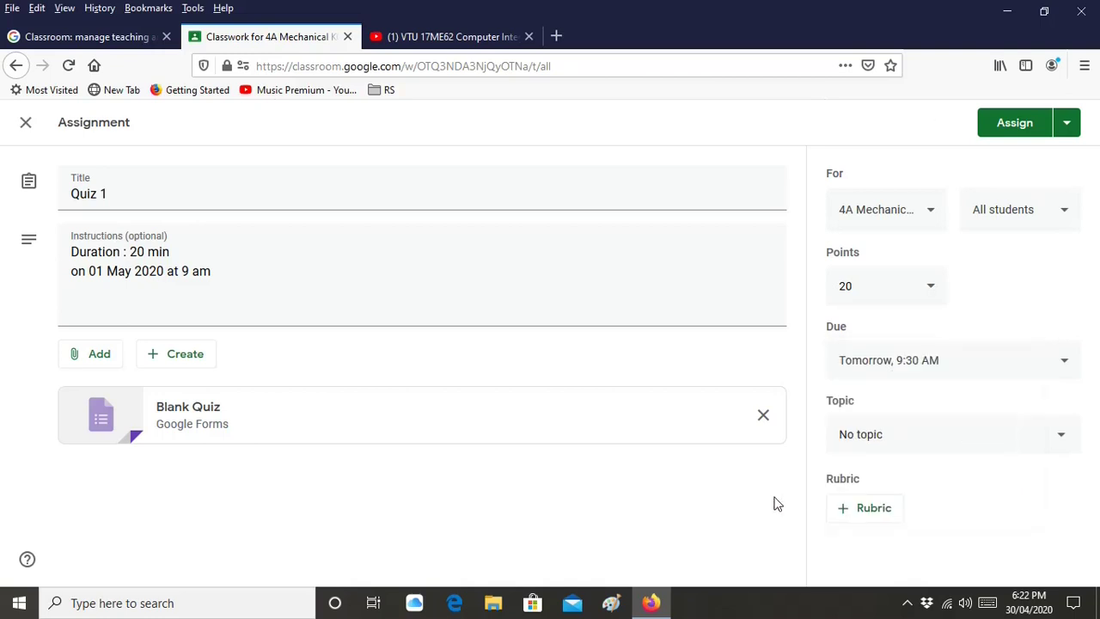
File the quiz under the Module 1 : CIM topic
left_click(909, 442)
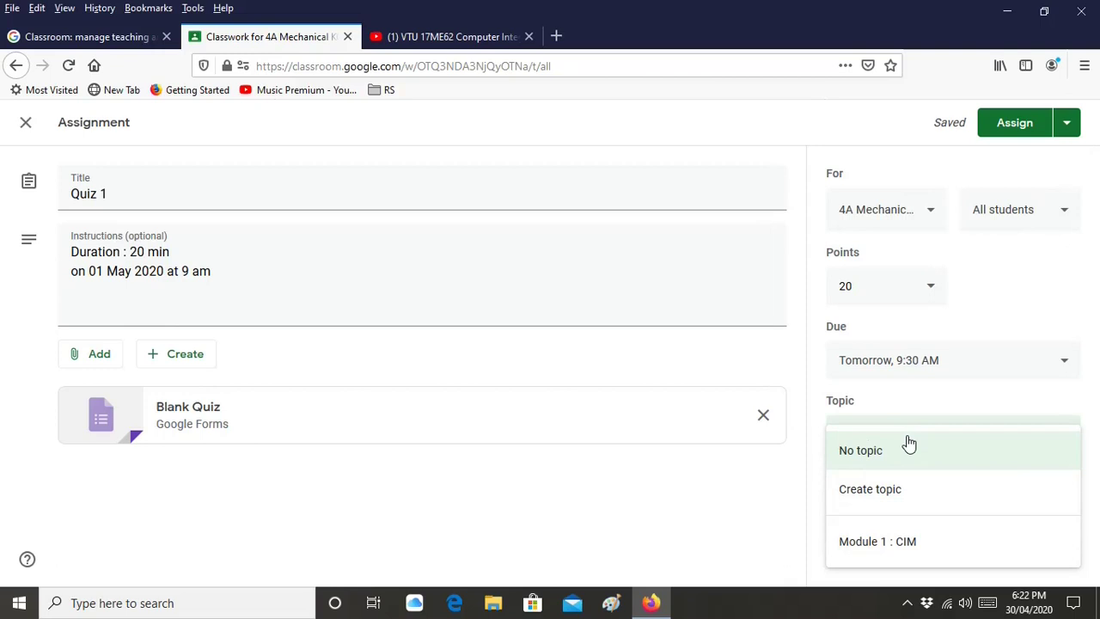
left_click(905, 542)
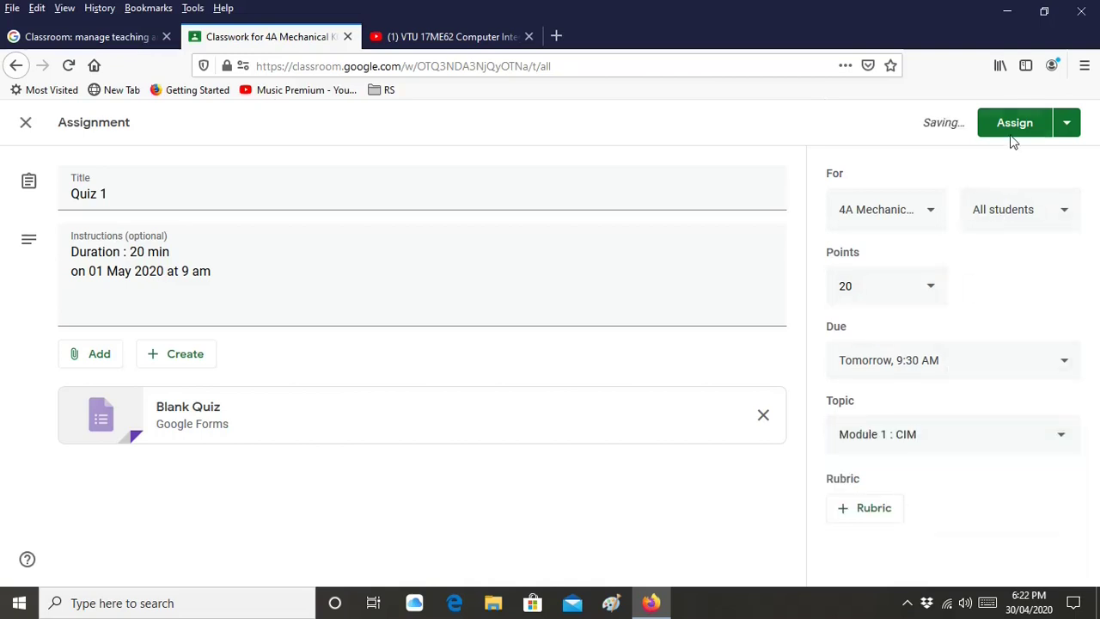
left_click(1068, 127)
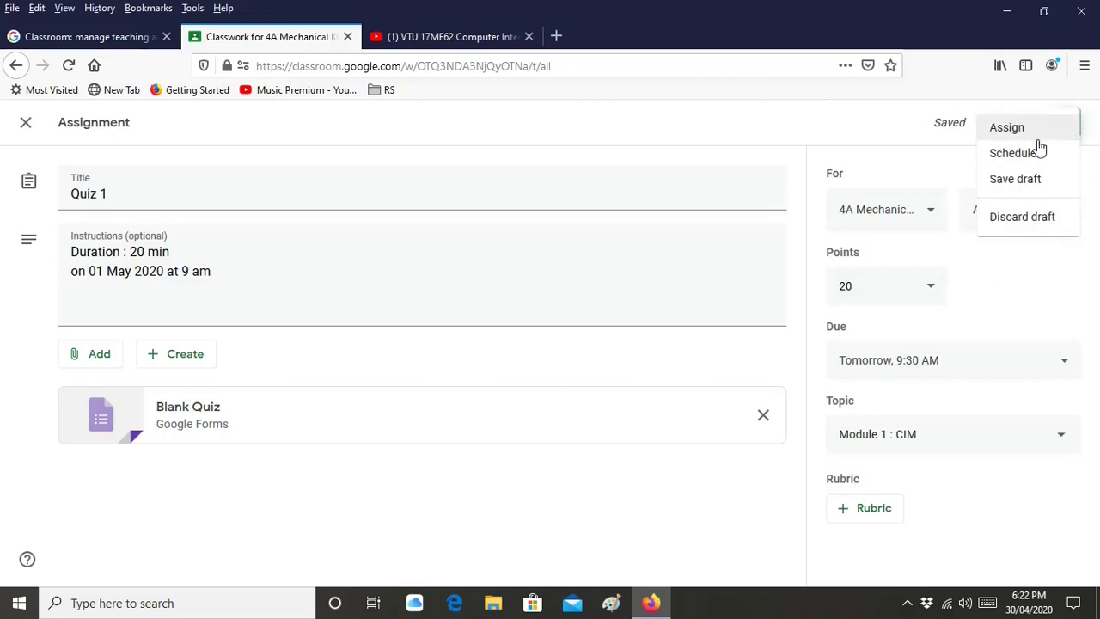
Schedule Quiz 1 to post on May 1, 2020, changing the time from 8:20 AM to 9:00 AM
left_click(1014, 154)
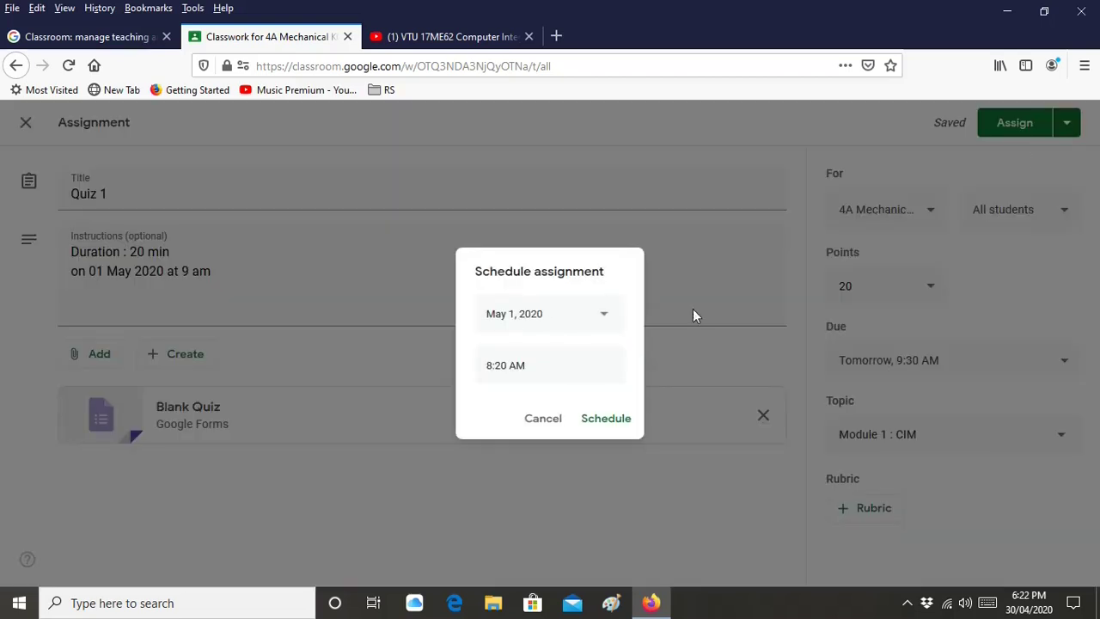
left_click(509, 367)
left_click(491, 363)
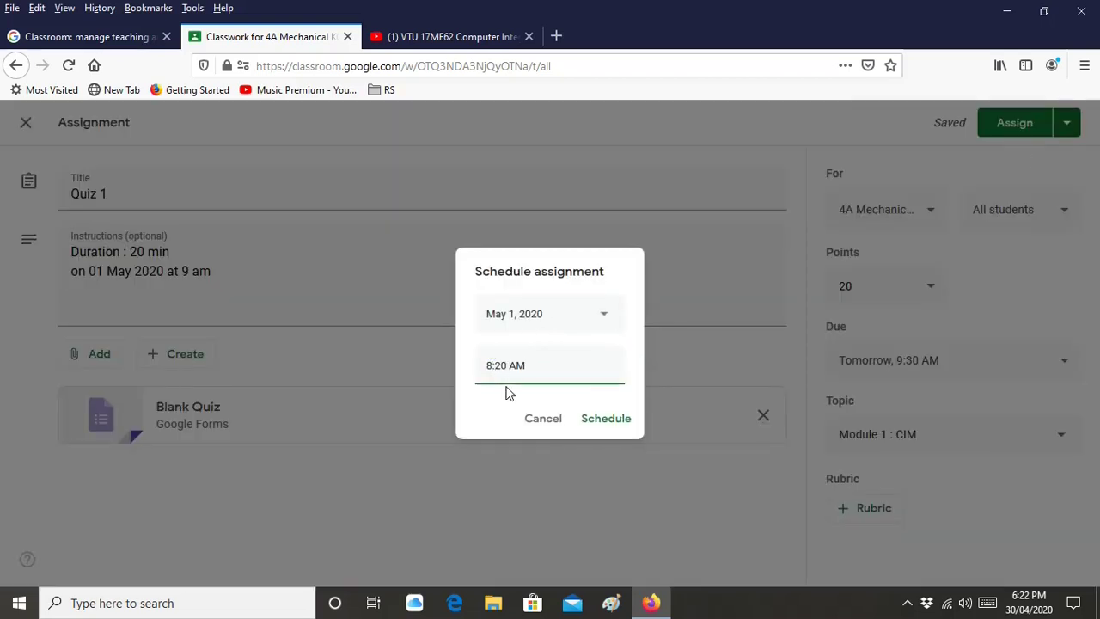
key("shift+Left")
type("0")
left_click(626, 421)
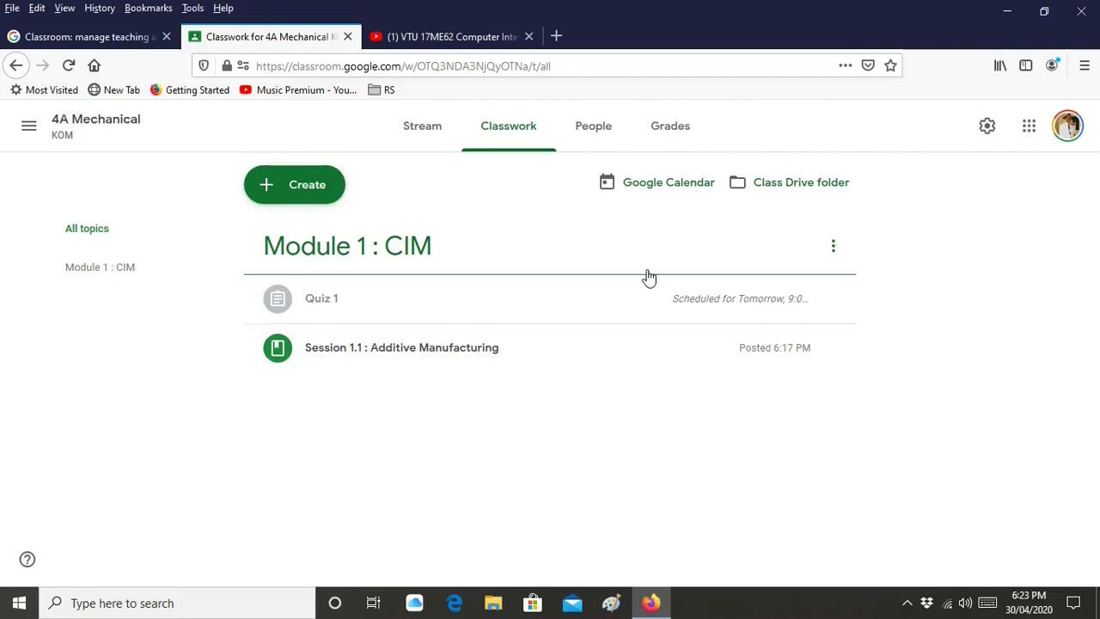
Open the 4A Mechanical class calendar from the Classwork page and close the YouTube tab
left_click(312, 197)
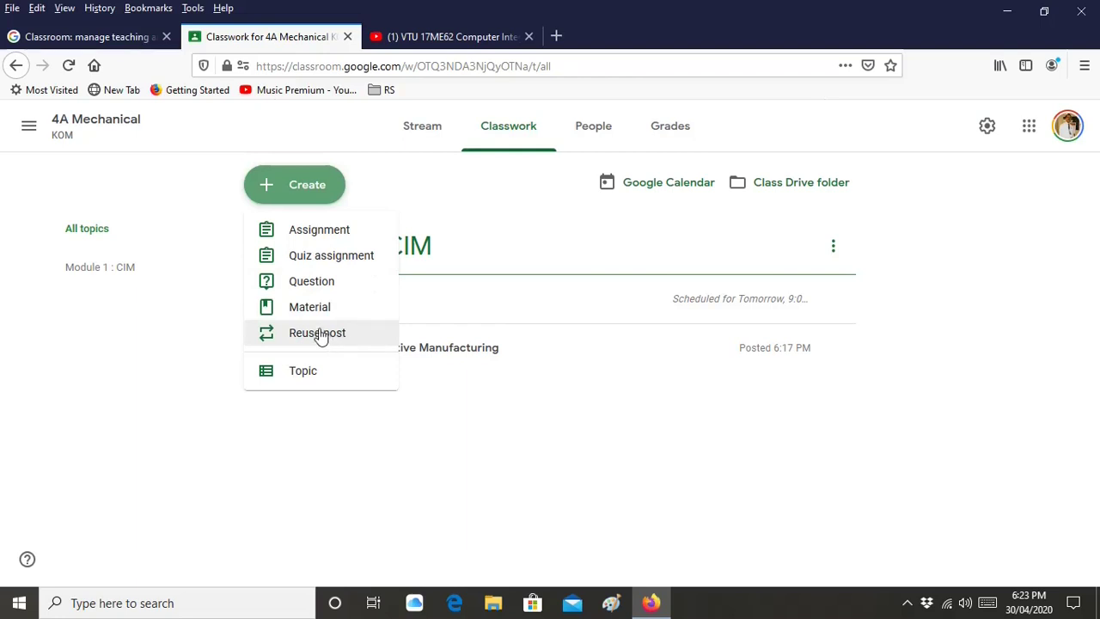
left_click(961, 391)
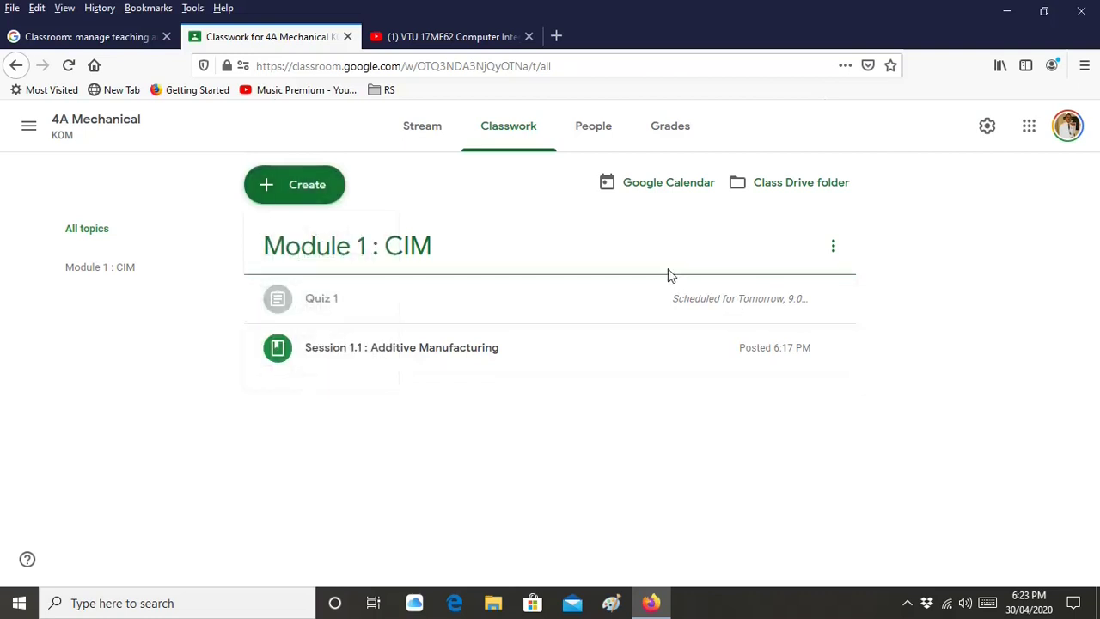
left_click(676, 187)
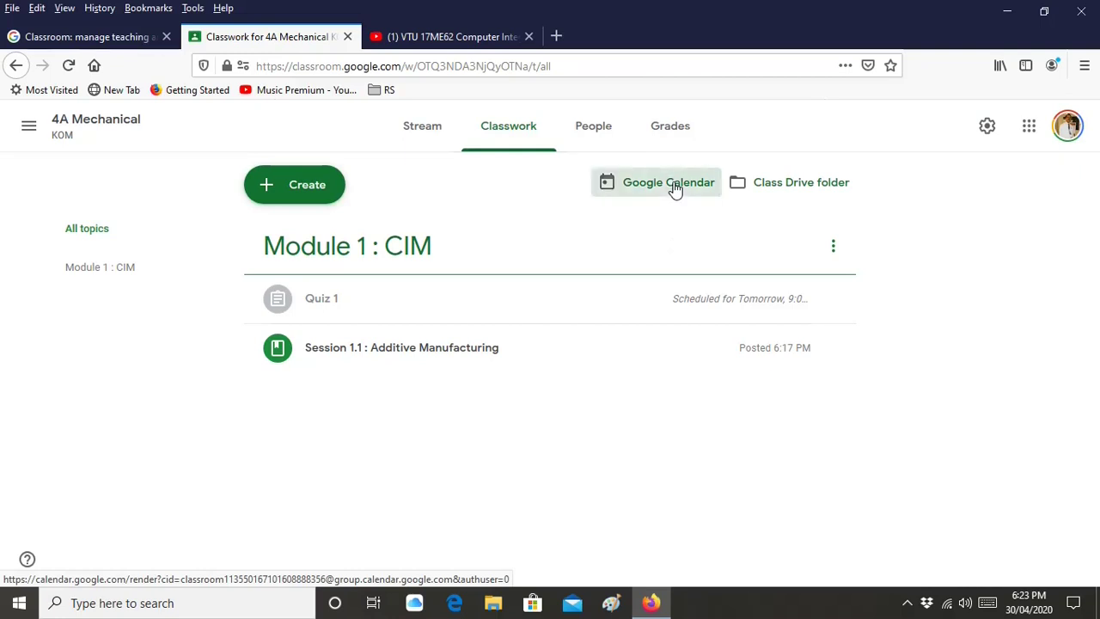
left_click(710, 37)
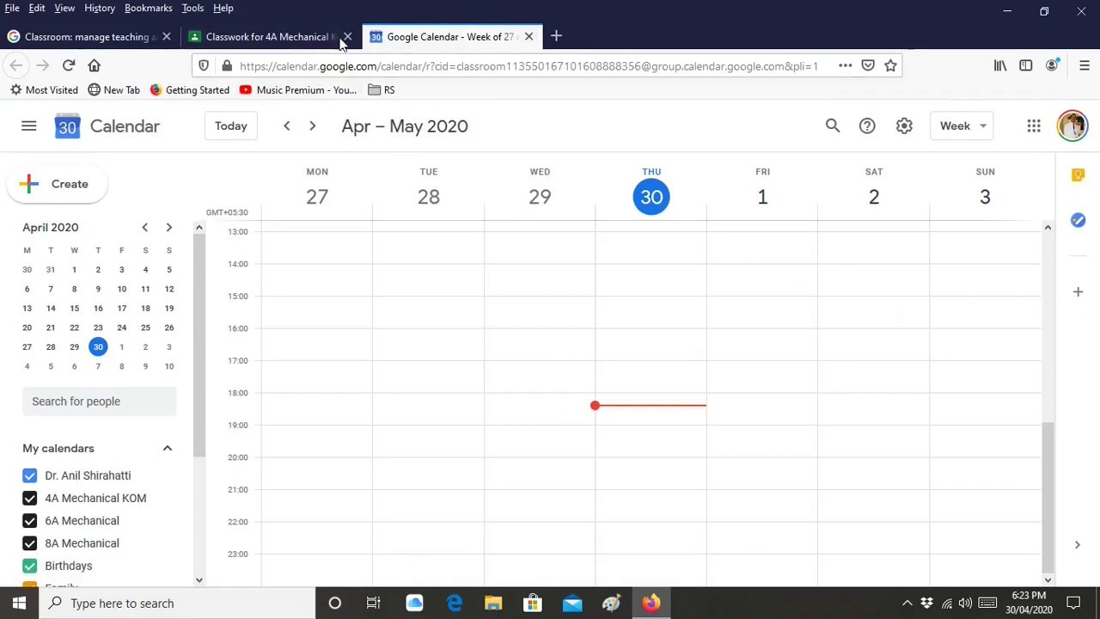
Return to the 4A Mechanical Classwork page and close the Google Calendar tab
left_click(318, 37)
left_click(529, 37)
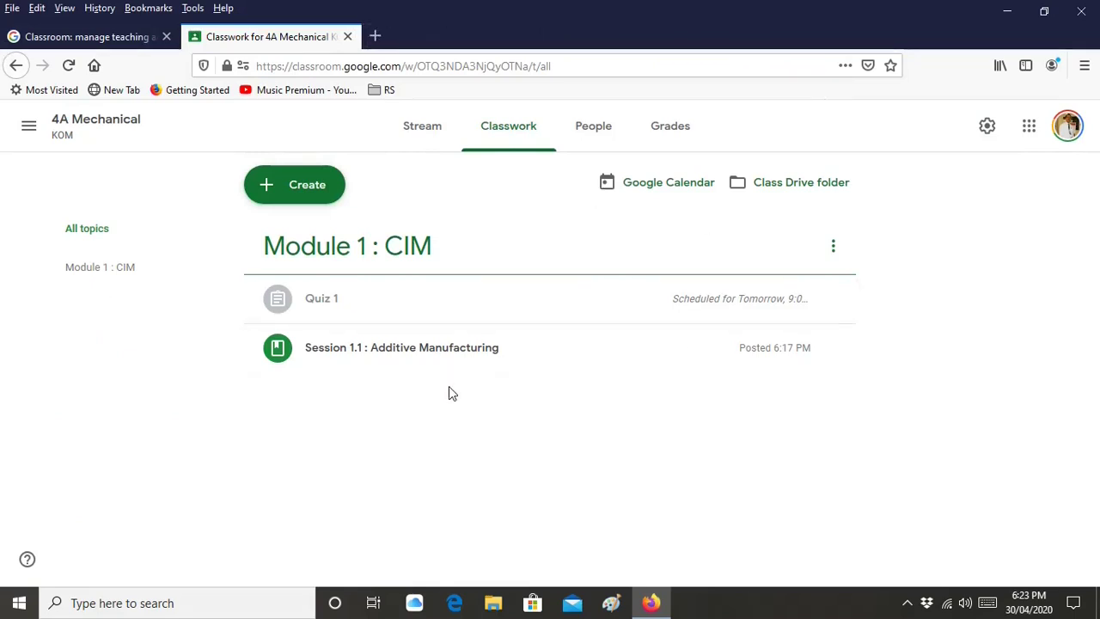
Open the Class Drive folder, 4A Mechanical KOM, in Google Drive
left_click(823, 197)
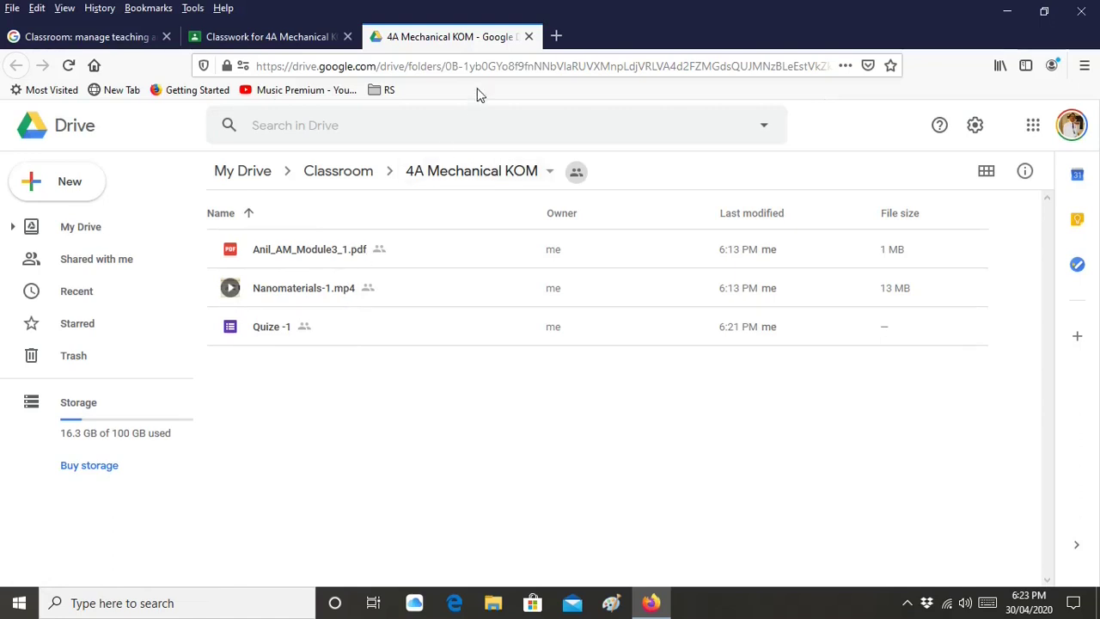
Close the Drive folder tab and browse the class Stream and Classwork pages
left_click(529, 36)
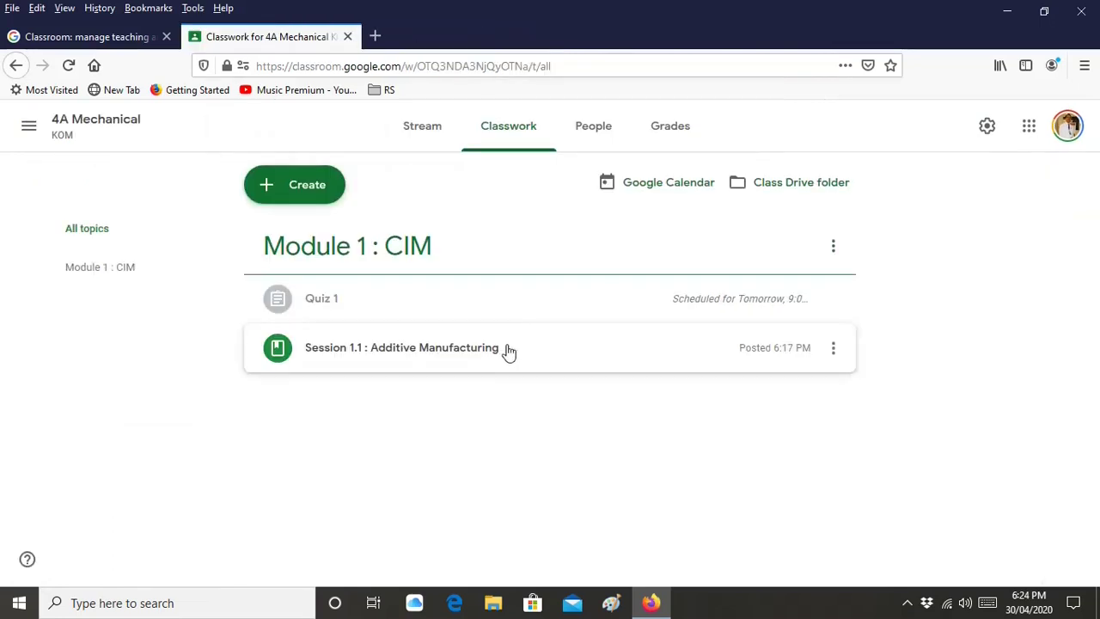
left_click(417, 146)
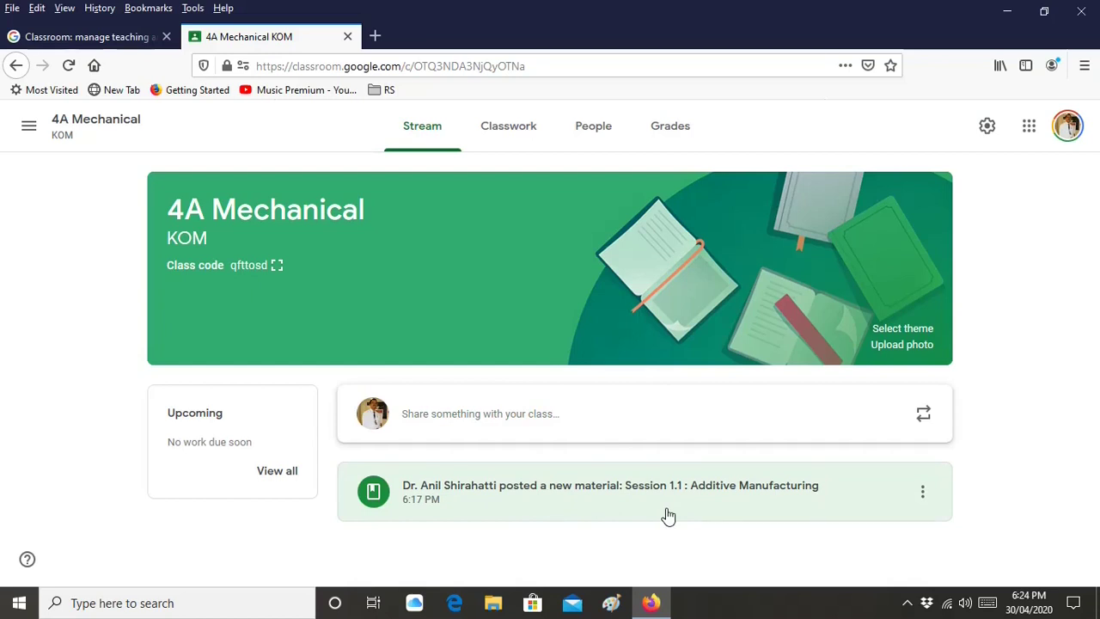
left_click(530, 131)
left_click(434, 135)
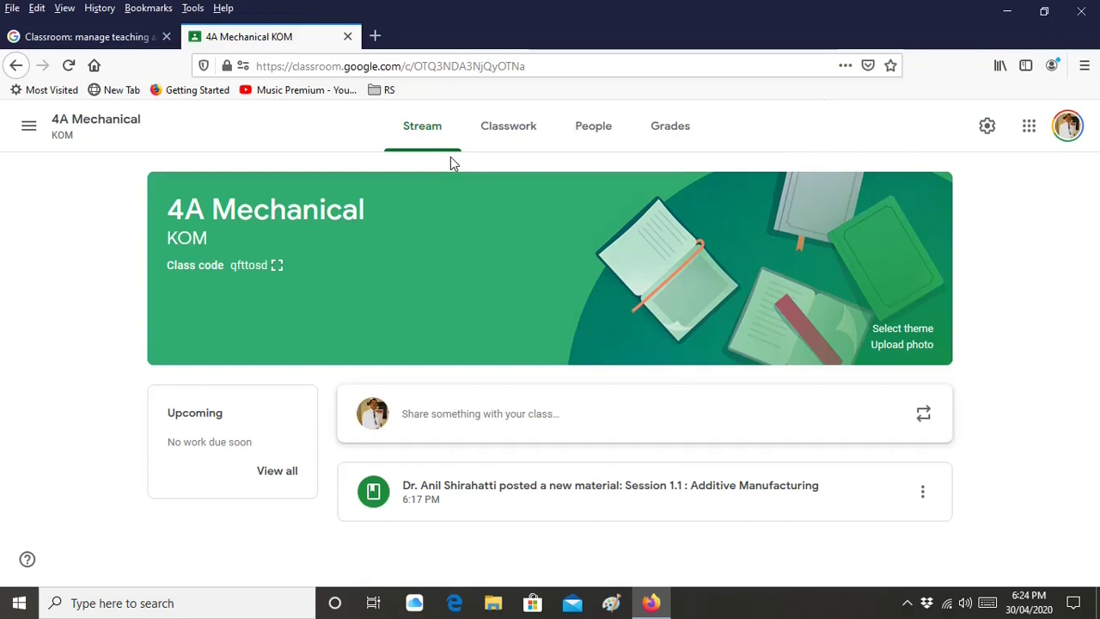
Go to the Classes overview and bring up the join-or-create class menu
left_click(30, 127)
left_click(54, 140)
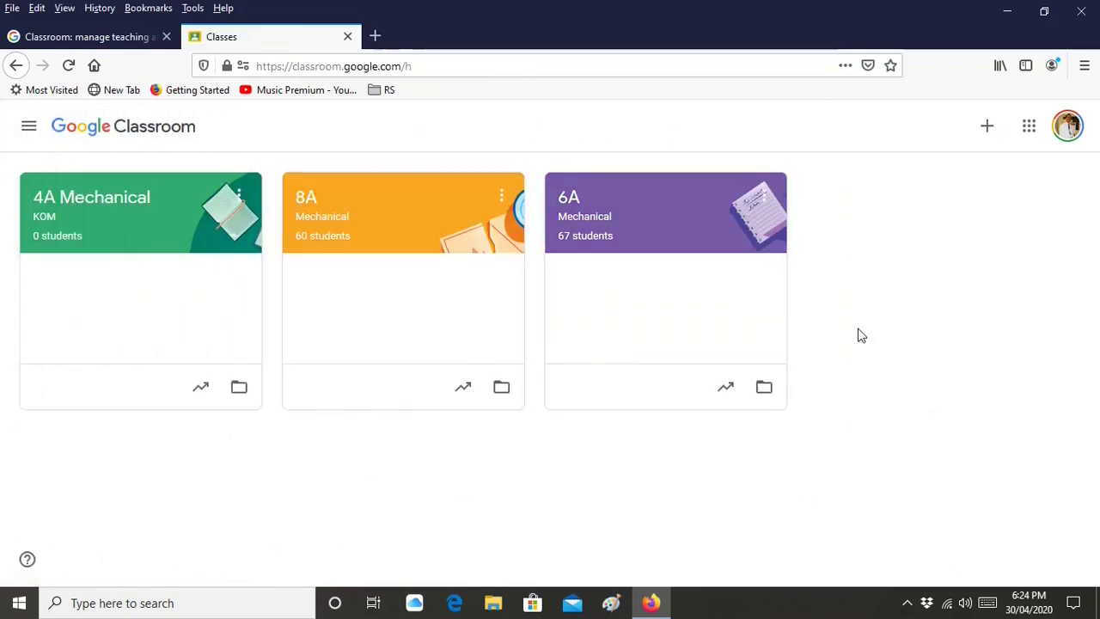
left_click(988, 129)
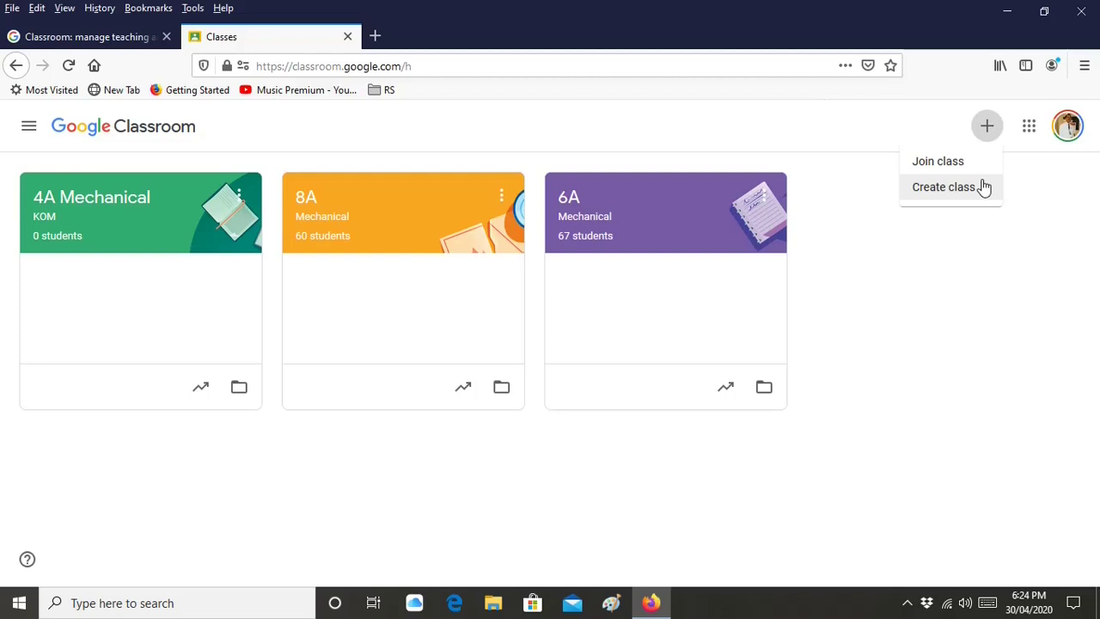
Open the 4A Mechanical class and view its People list of teachers and students
left_click(990, 317)
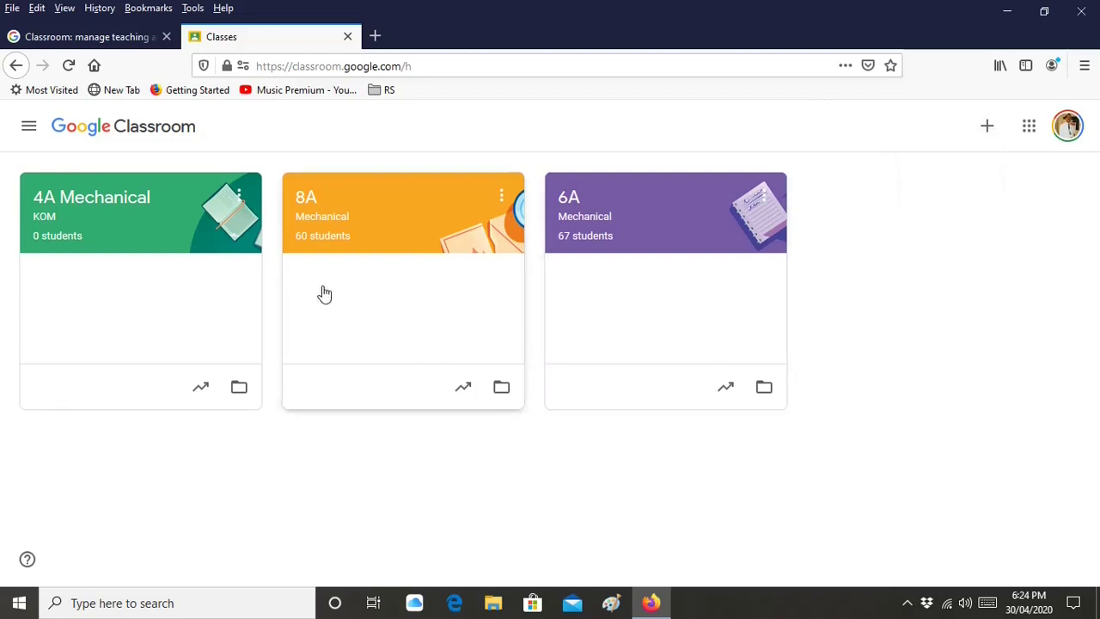
left_click(155, 260)
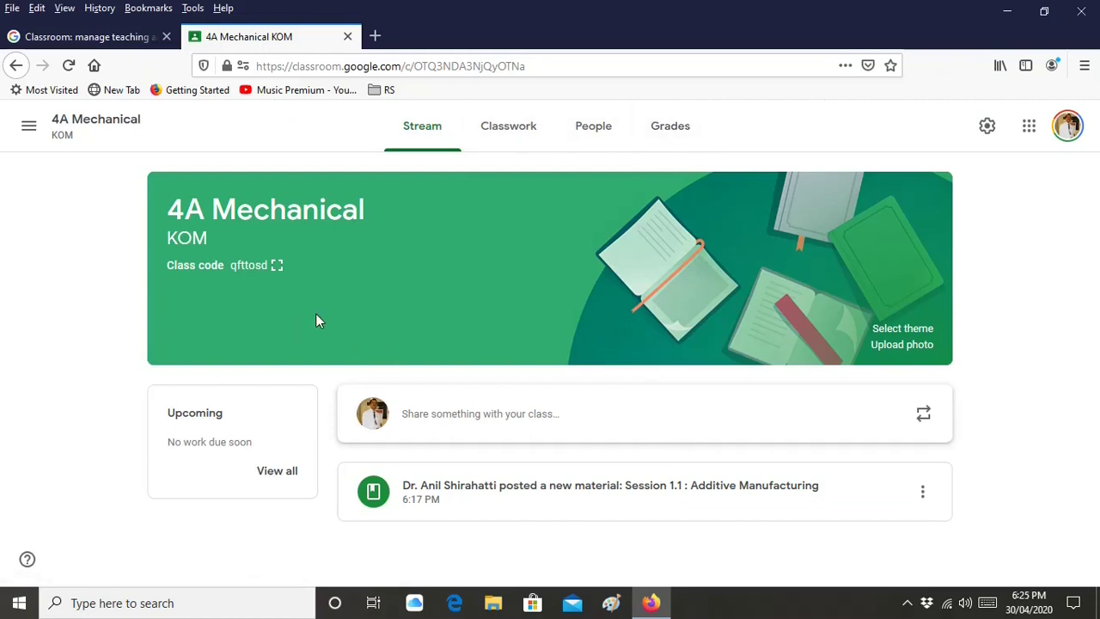
left_click(601, 139)
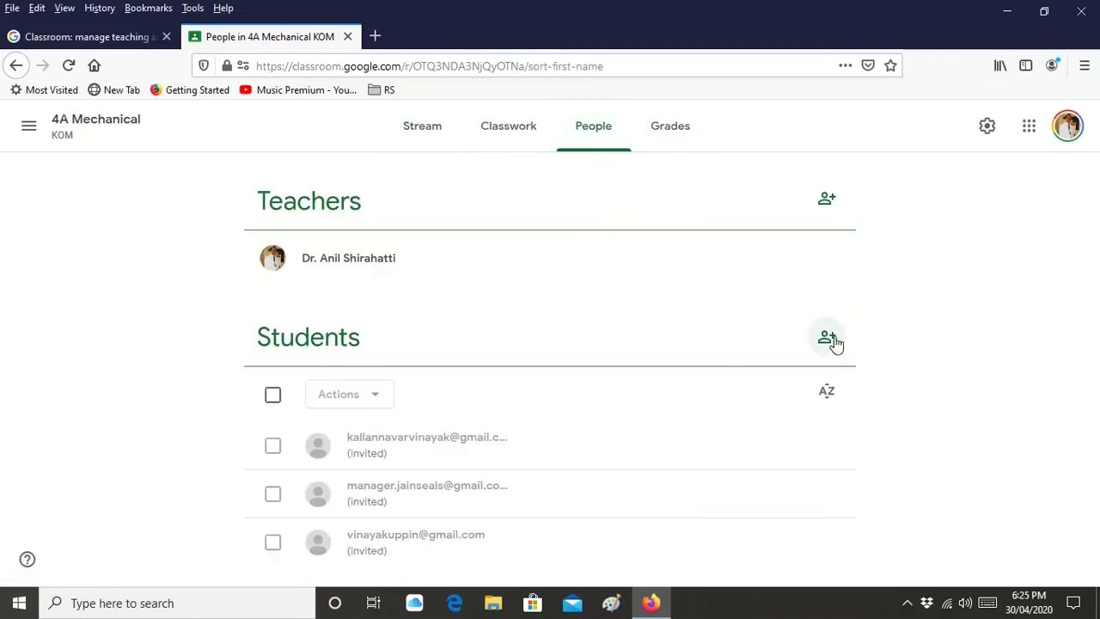
Start inviting students, cancel the invite, and return to the 4A Mechanical Stream
left_click(828, 338)
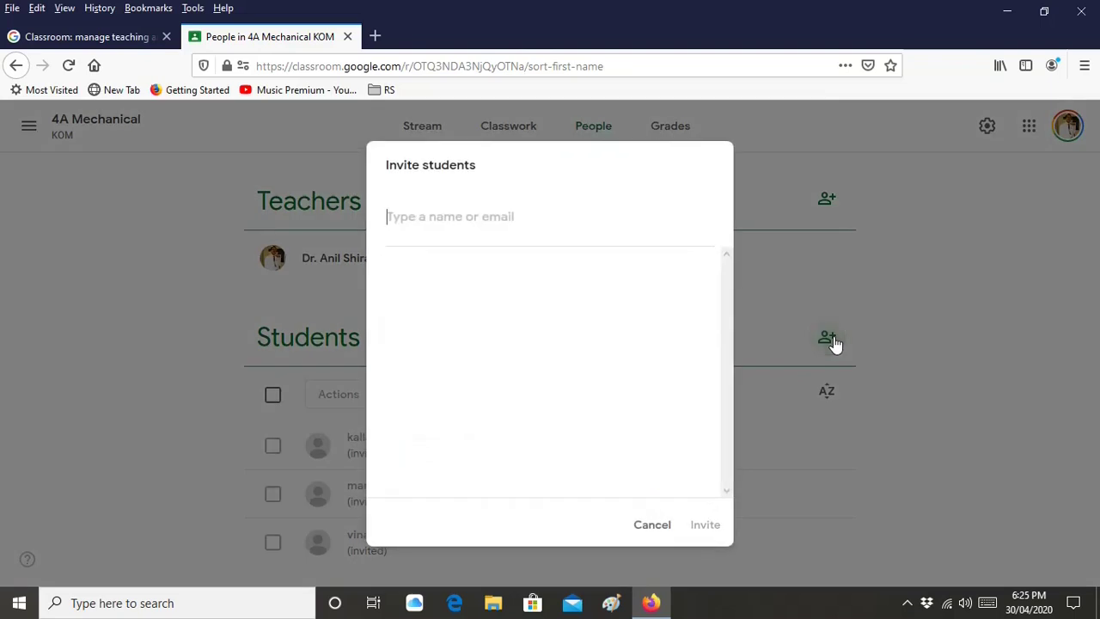
left_click(650, 531)
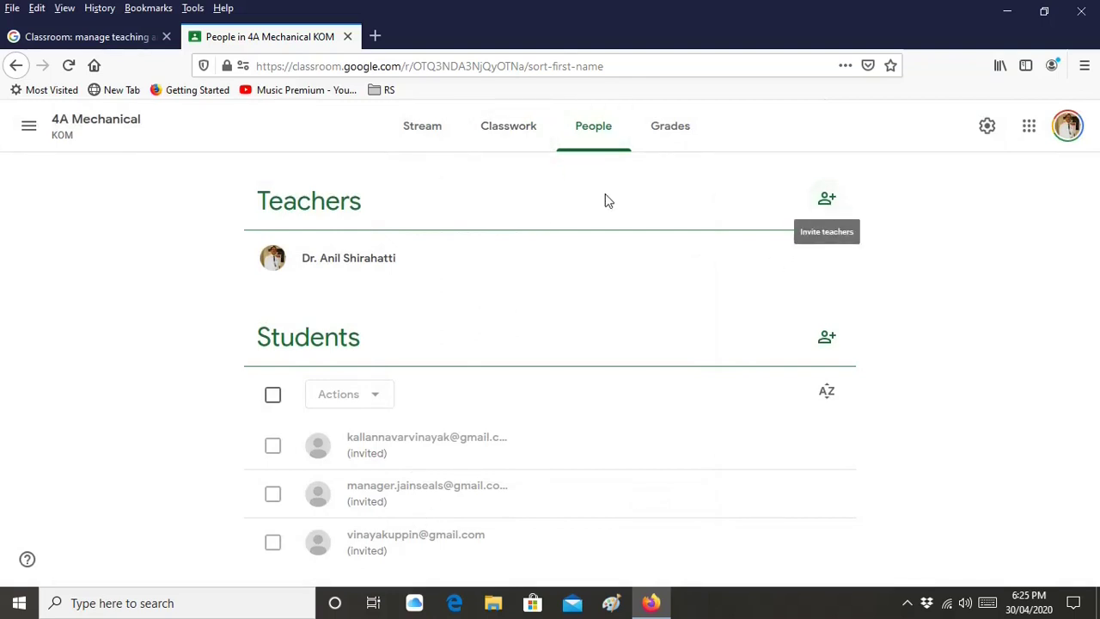
left_click(411, 140)
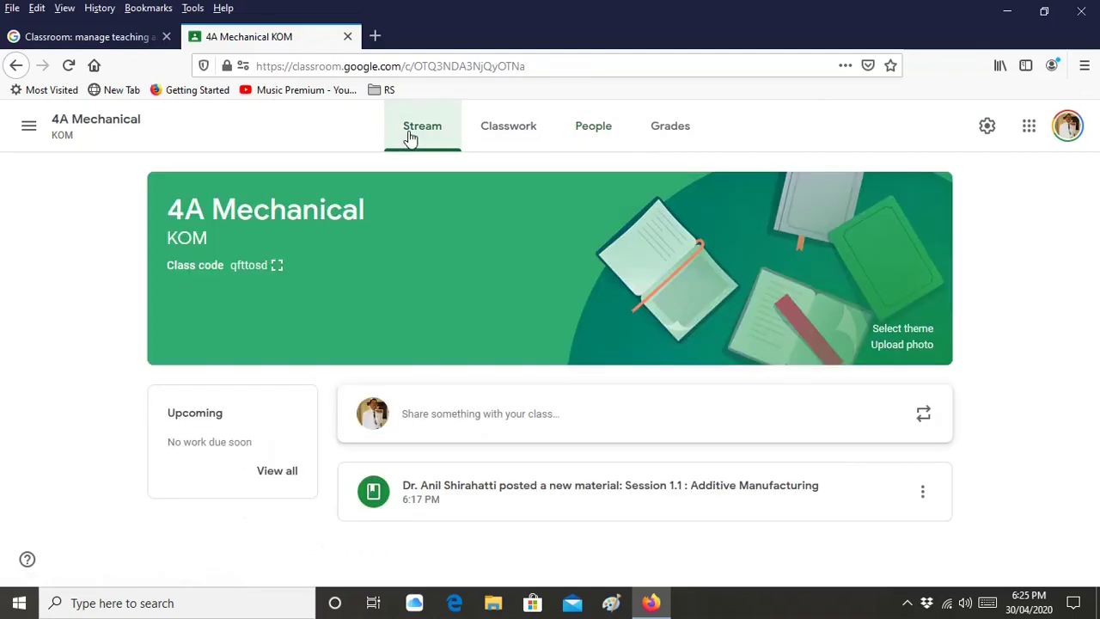
left_click(279, 268)
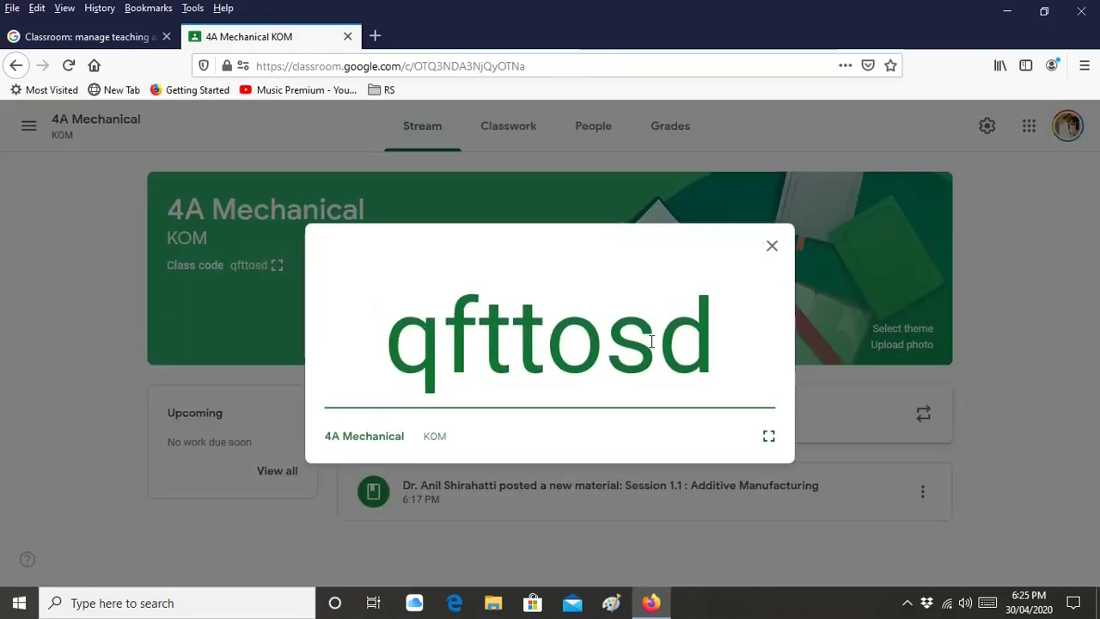
left_click(771, 247)
left_click(28, 125)
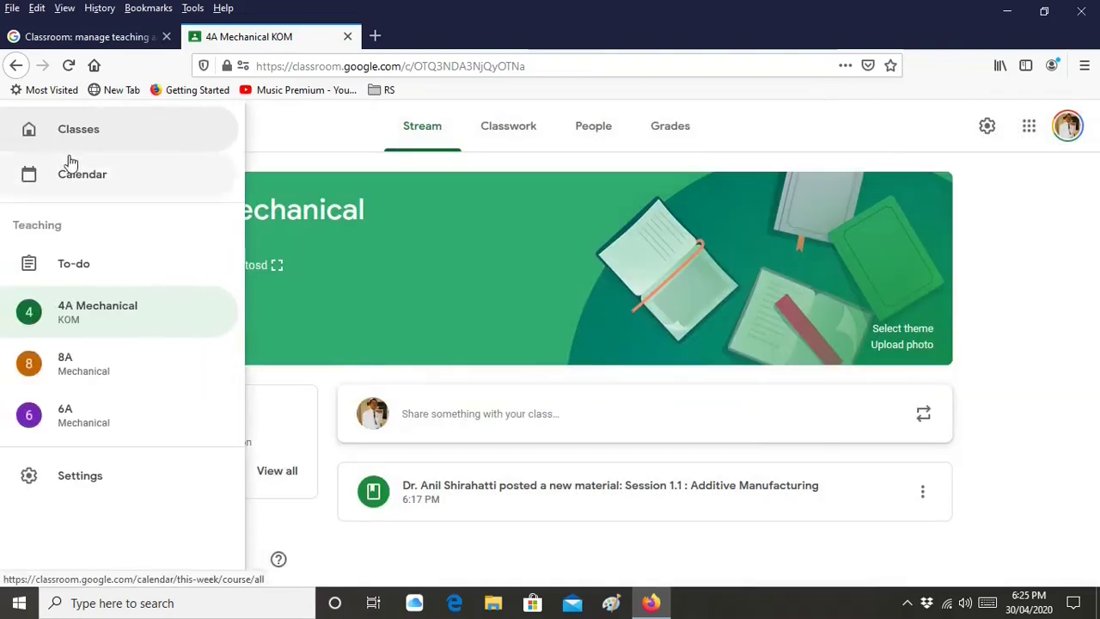
left_click(80, 143)
Bring up the Join class code prompt, cancel it, and open the 4A Mechanical class
left_click(987, 130)
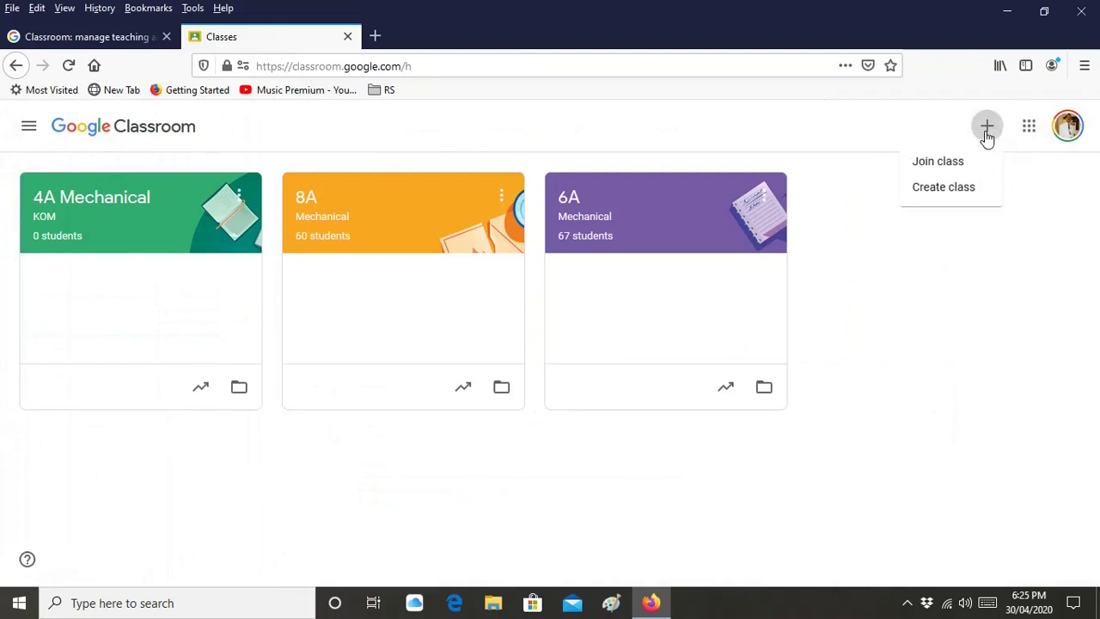
left_click(940, 162)
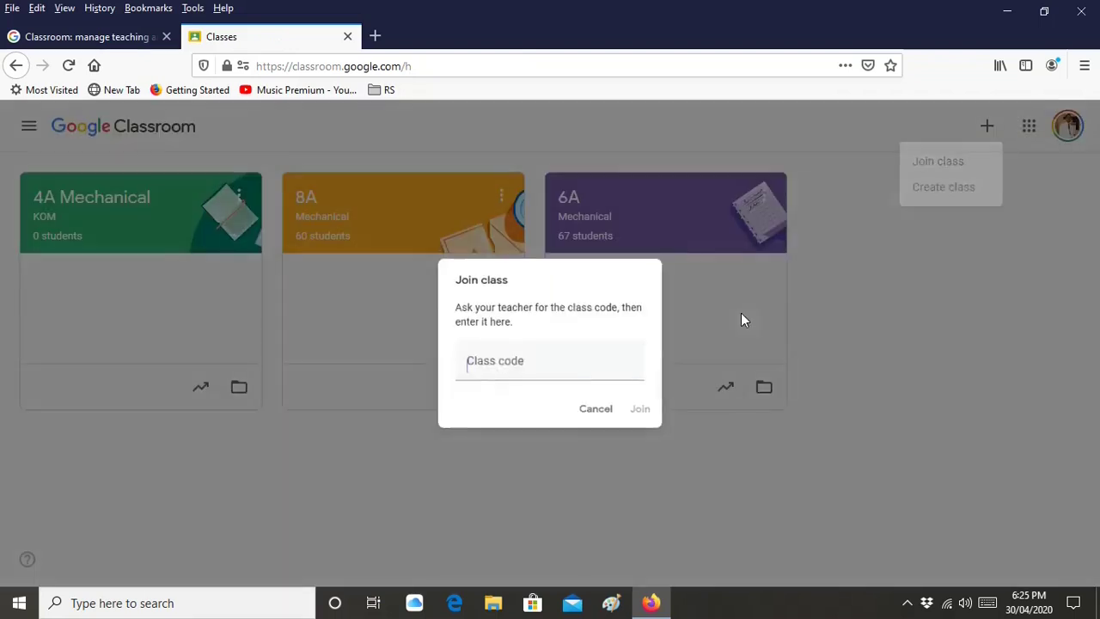
left_click(521, 382)
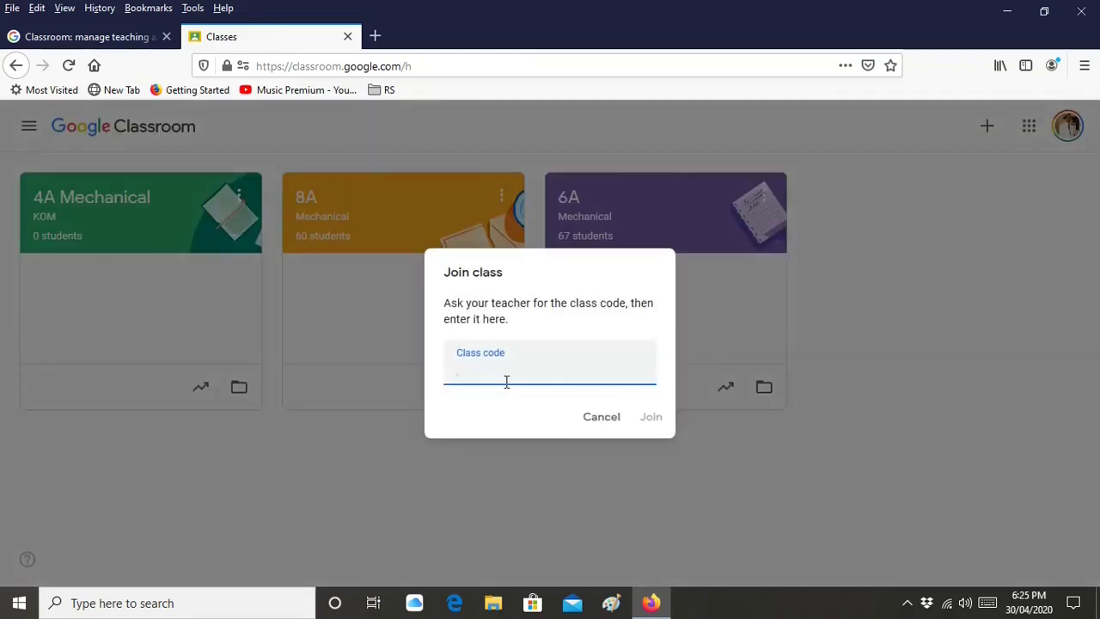
left_click(603, 422)
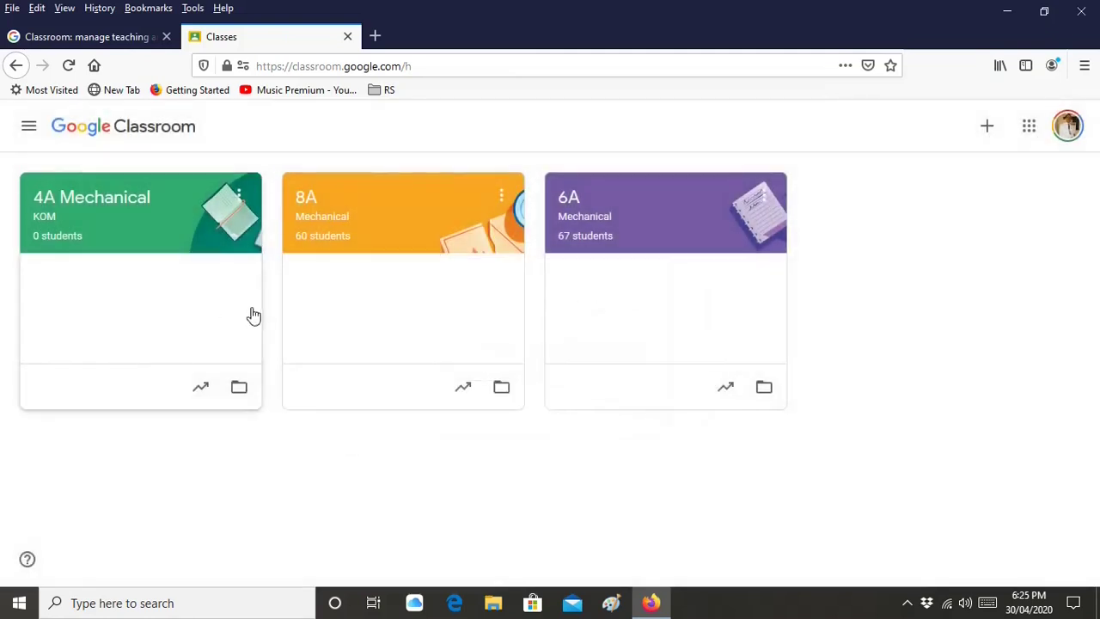
left_click(204, 238)
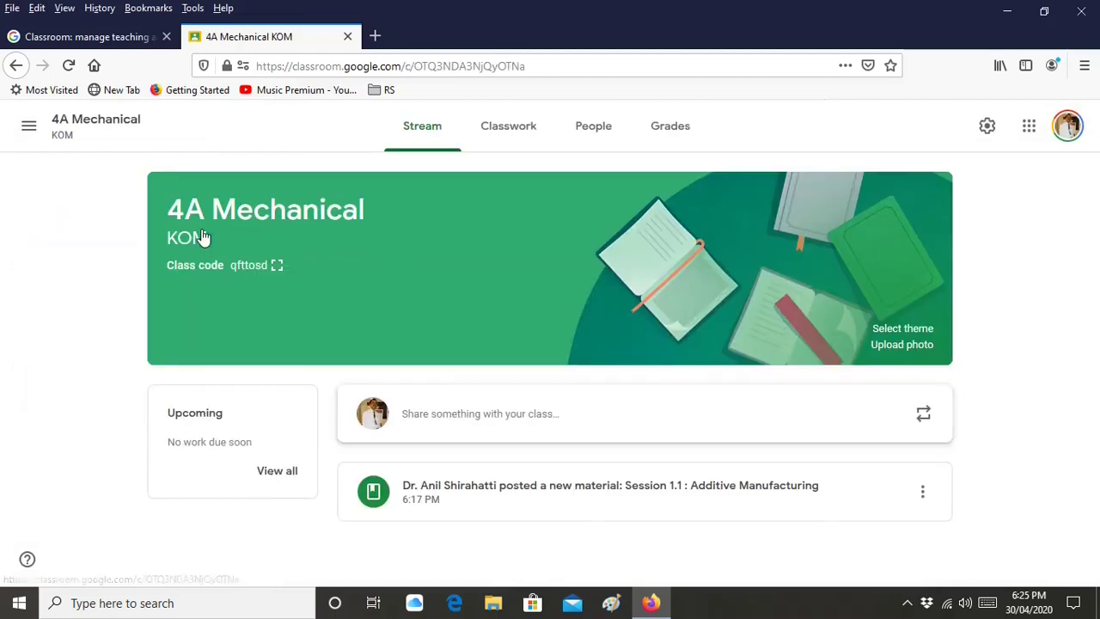
View 4A Mechanical's Classwork and the list of creatable classwork types
left_click(493, 141)
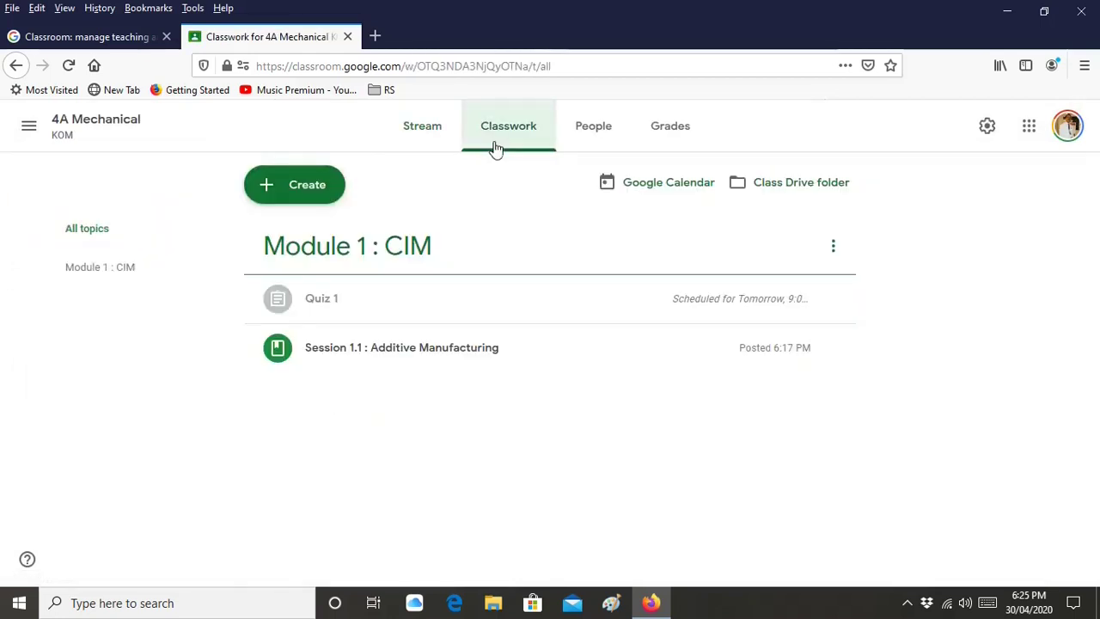
left_click(310, 198)
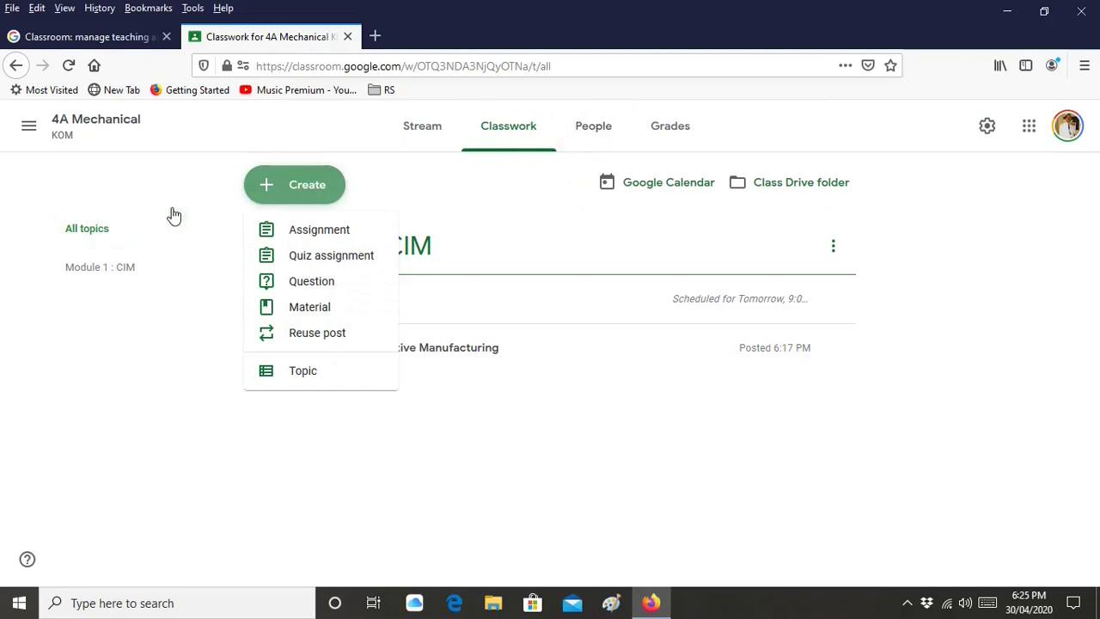
left_click(30, 135)
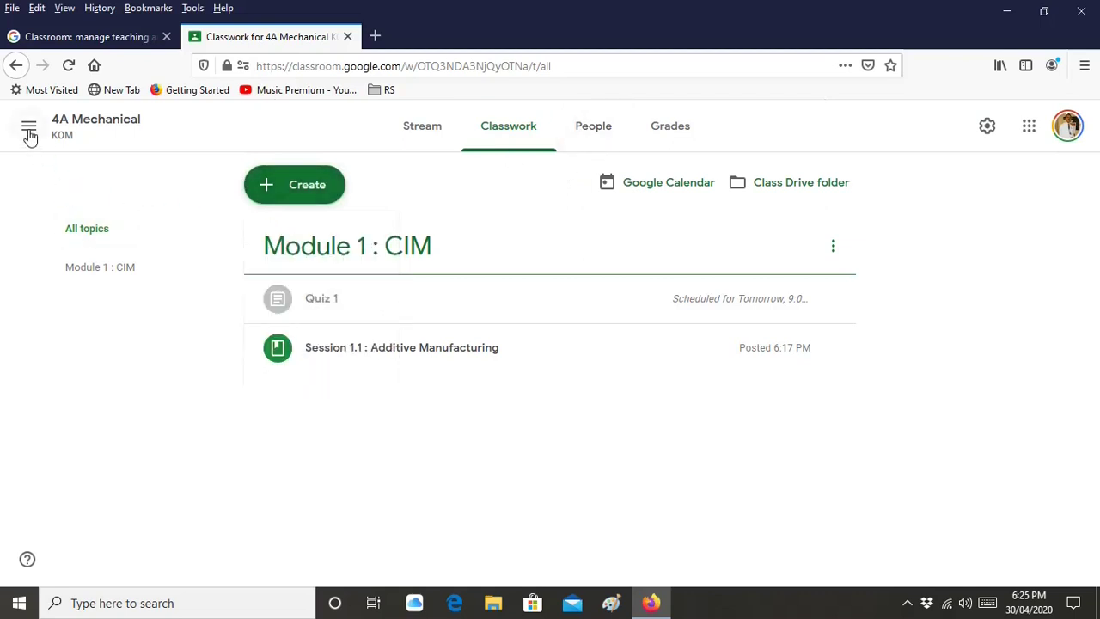
Switch to the 8A Mechanical class and scroll through its stream
left_click(29, 131)
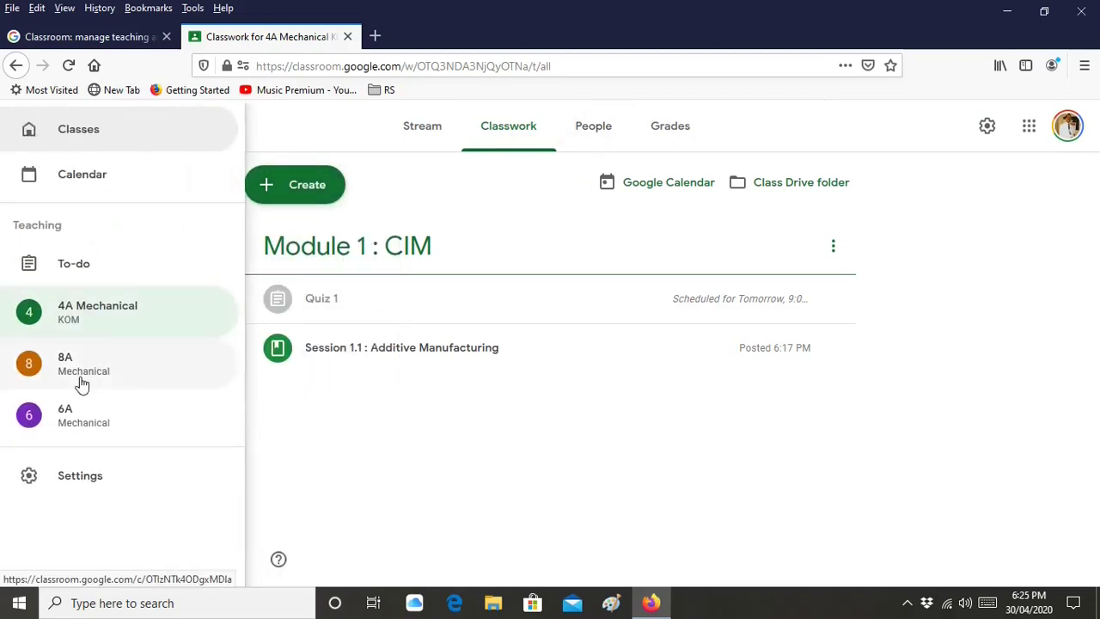
left_click(83, 380)
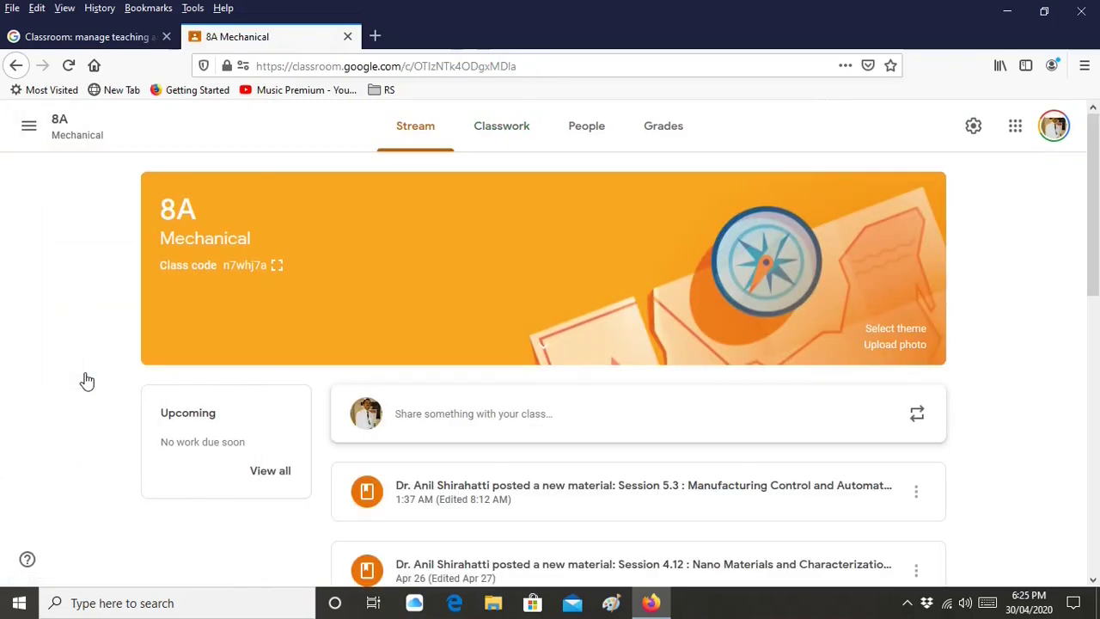
scroll(851, 410, "down", 10)
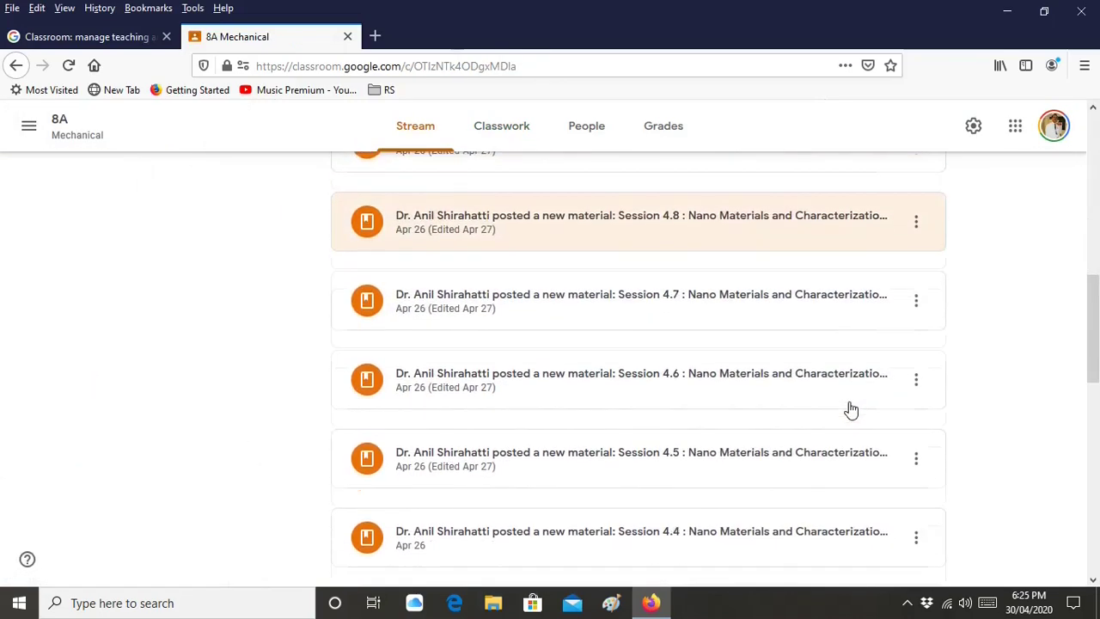
scroll(851, 410, "down", 8)
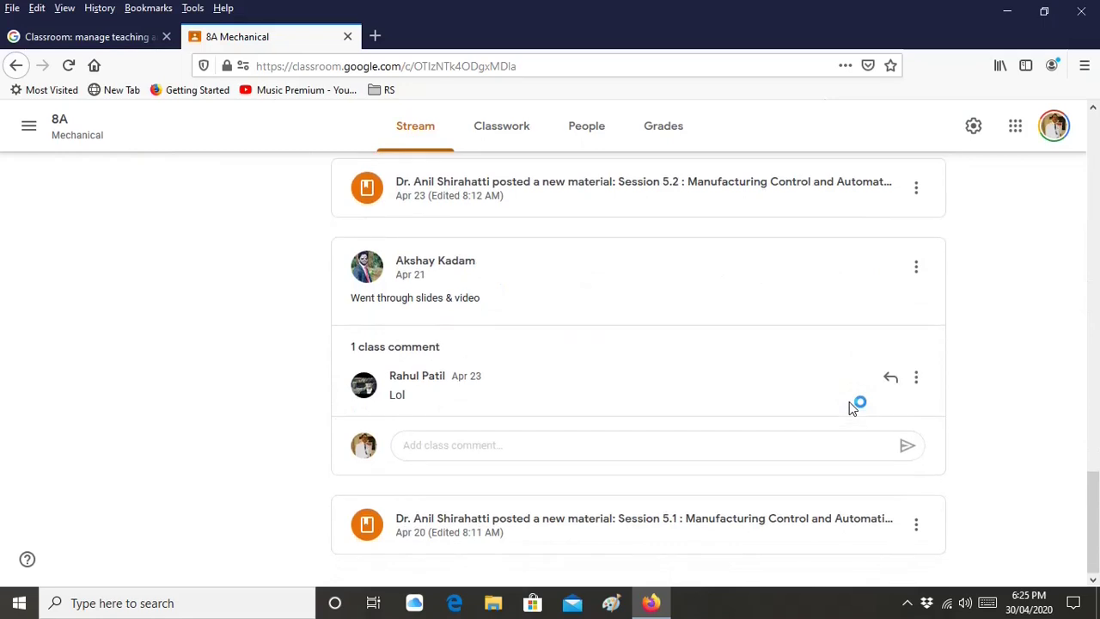
scroll(849, 404, "up", 15)
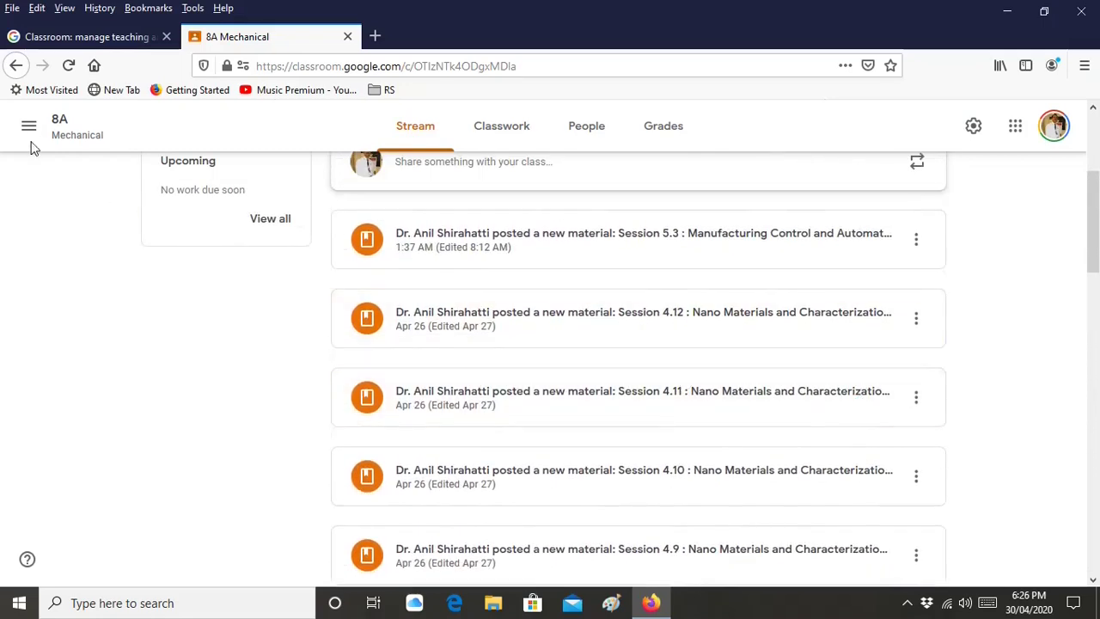
Switch to the 6A Mechanical class and scroll down to its older posts
left_click(29, 129)
left_click(92, 431)
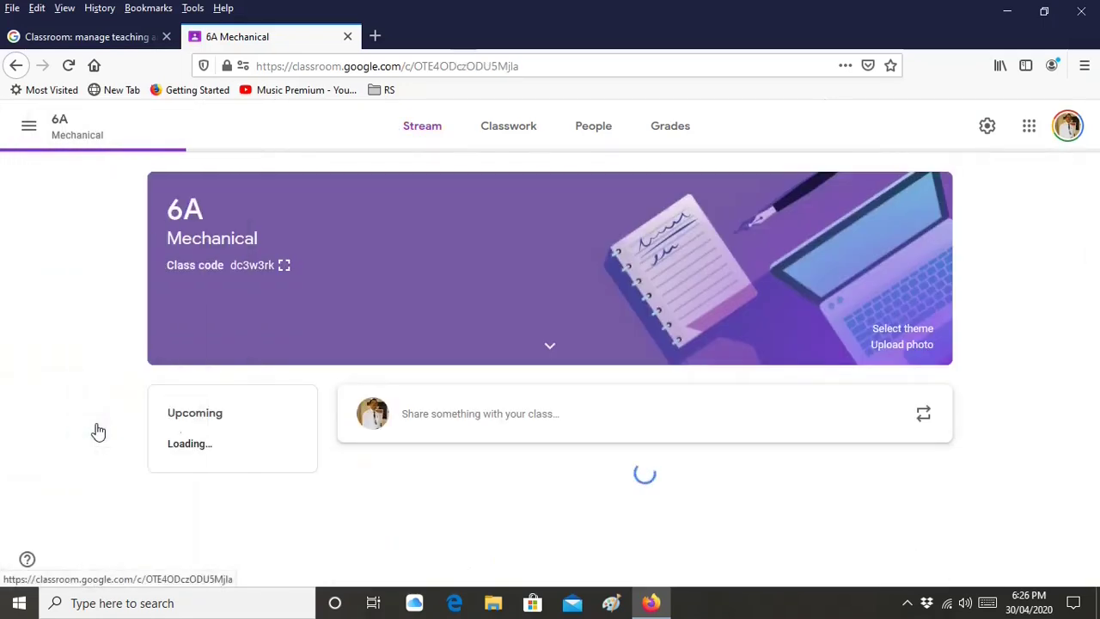
scroll(665, 386, "down", 15)
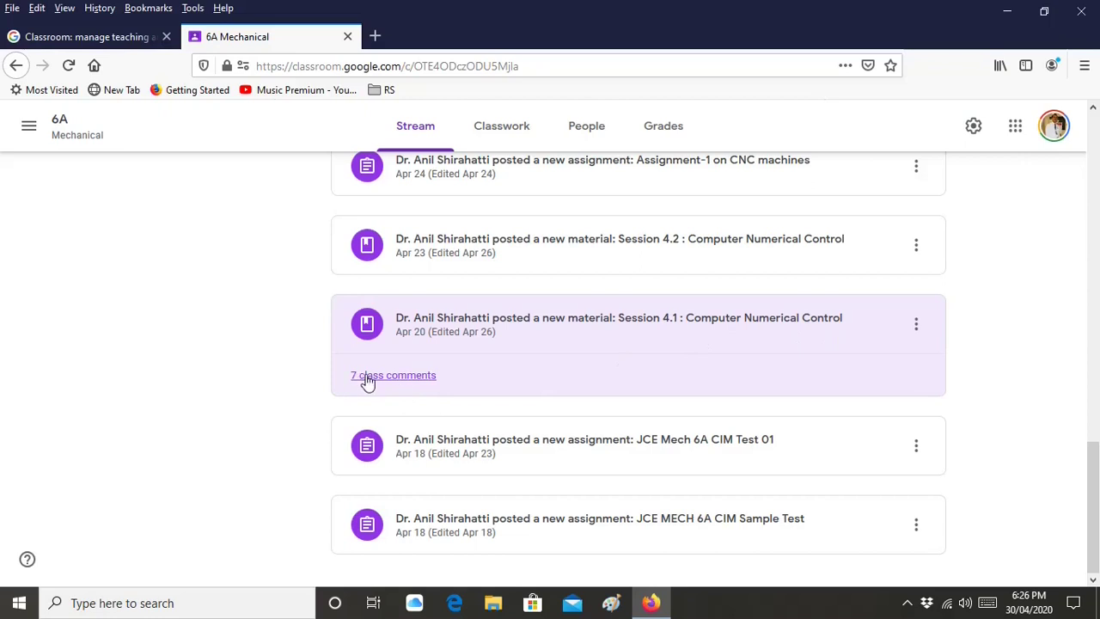
left_click(399, 384)
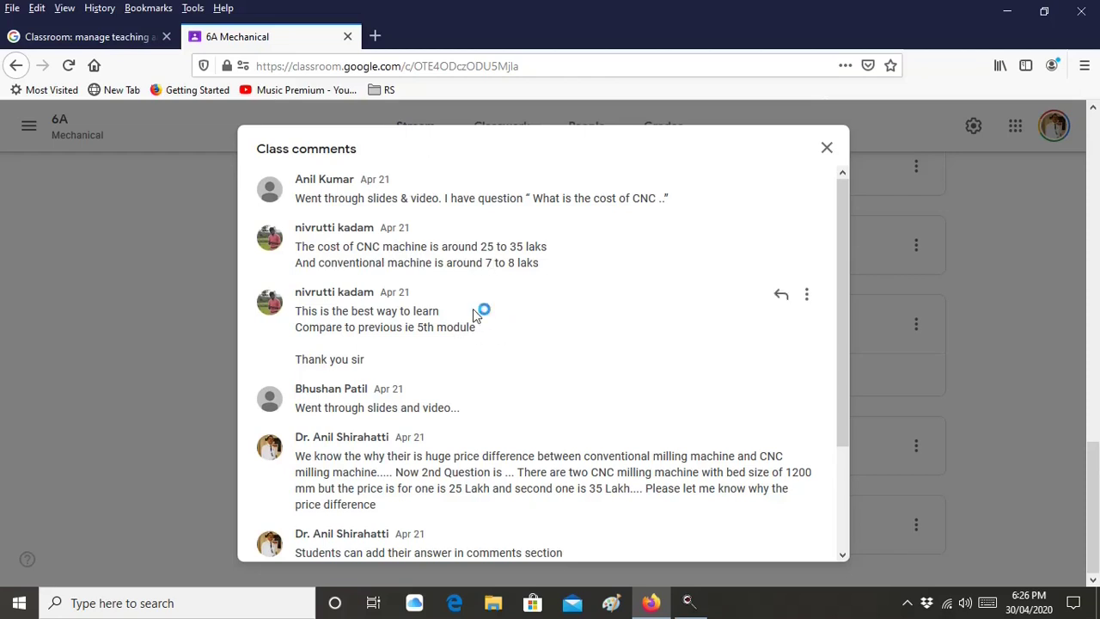
scroll(474, 308, "down", 2)
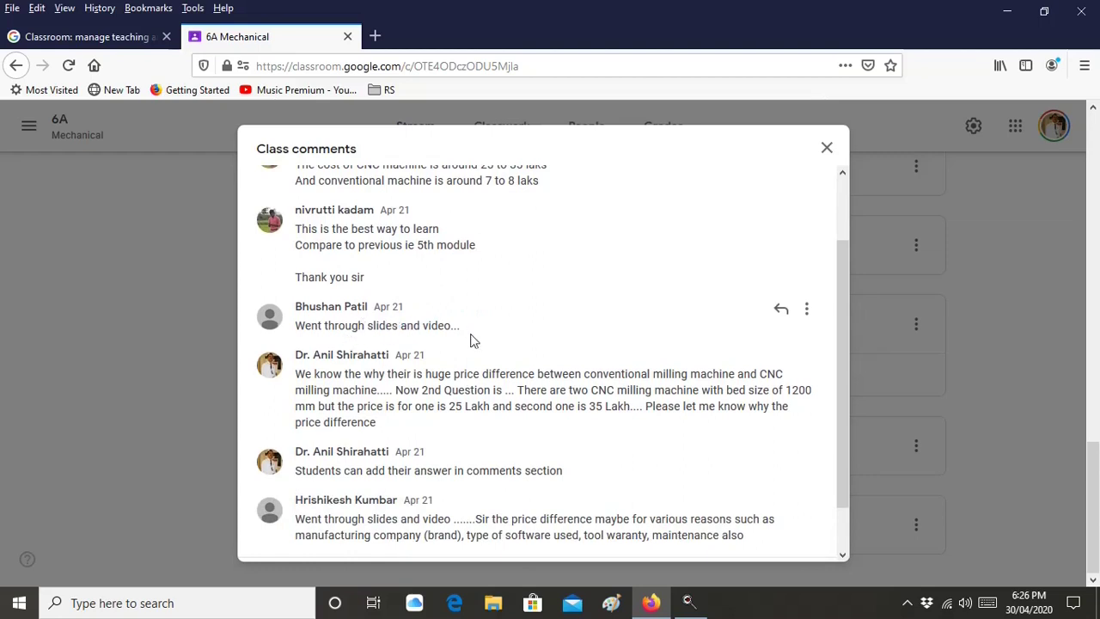
scroll(448, 325, "down", 1)
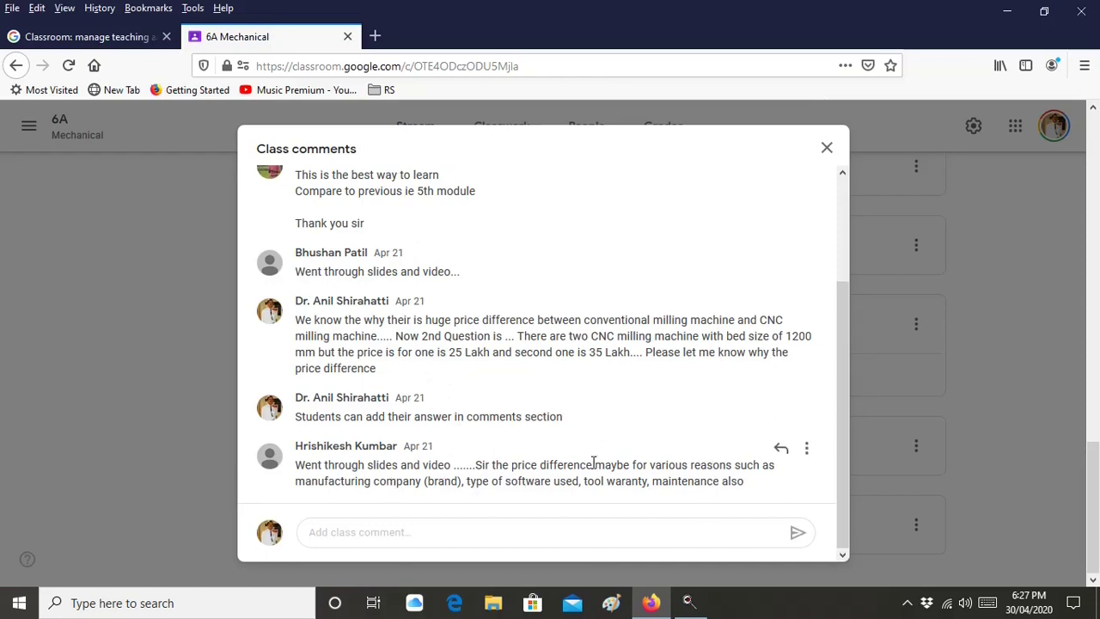
left_click(827, 152)
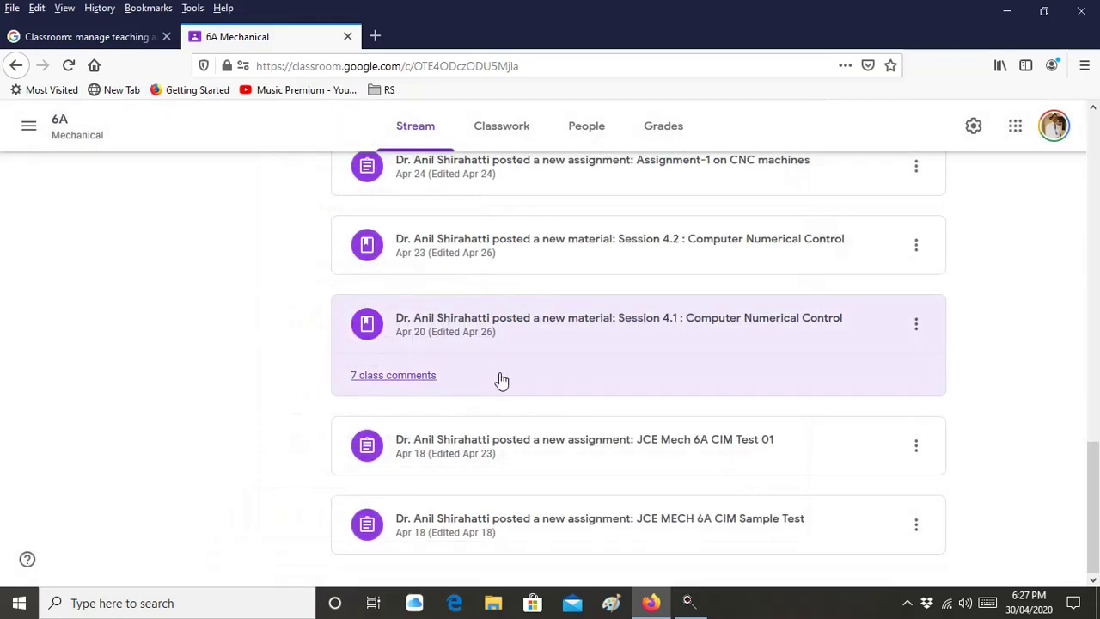
Scroll through the modules on 6A Mechanical's Classwork page
scroll(516, 378, "up", 10)
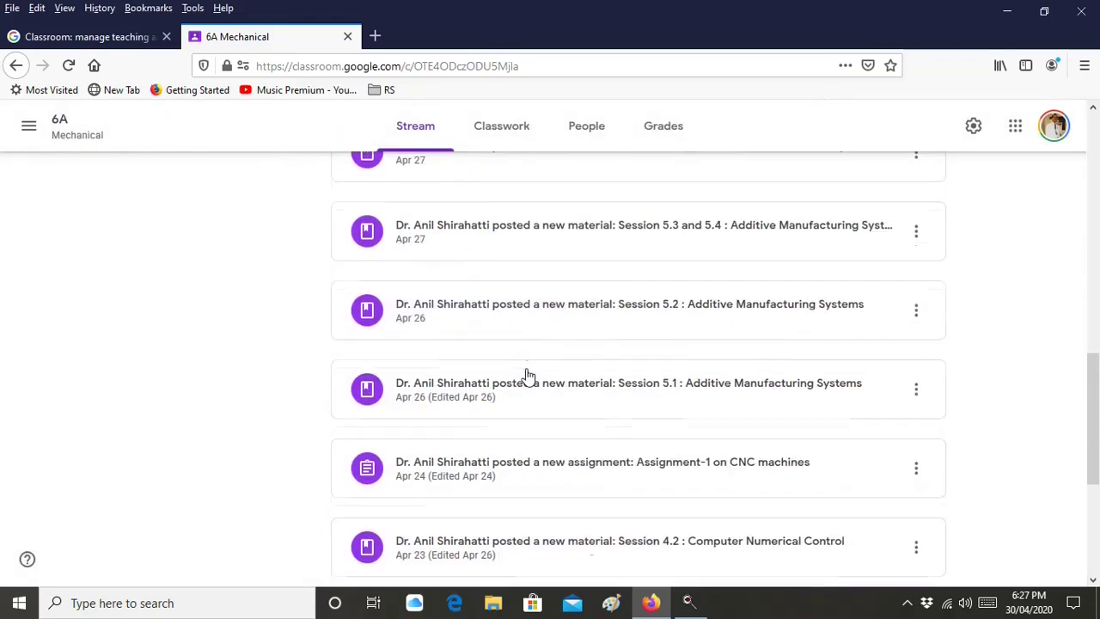
left_click(510, 141)
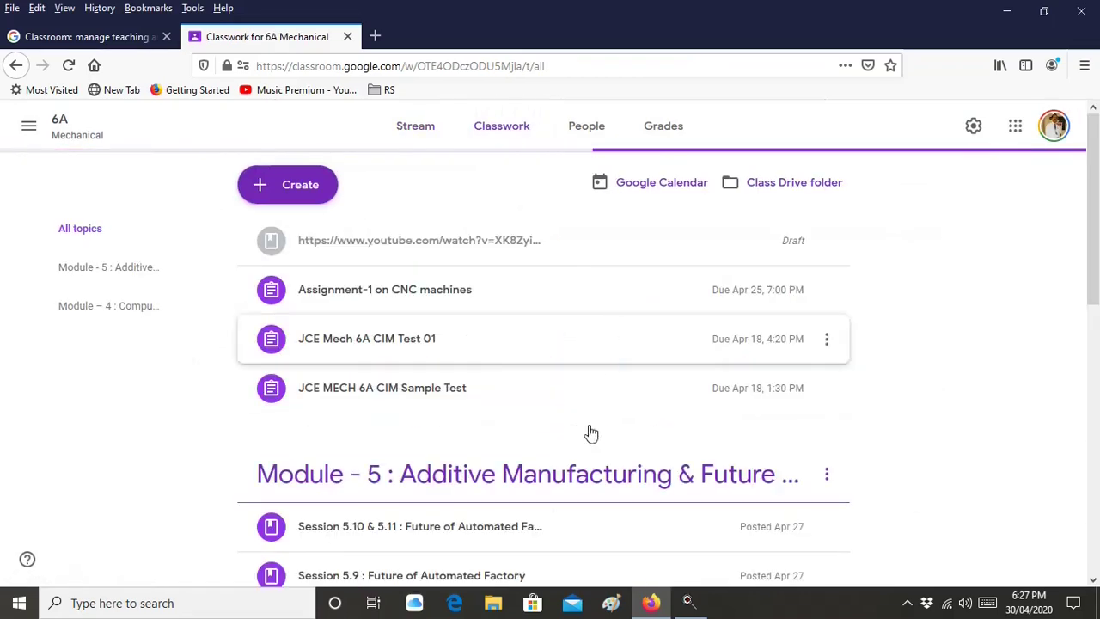
scroll(434, 413, "down", 2)
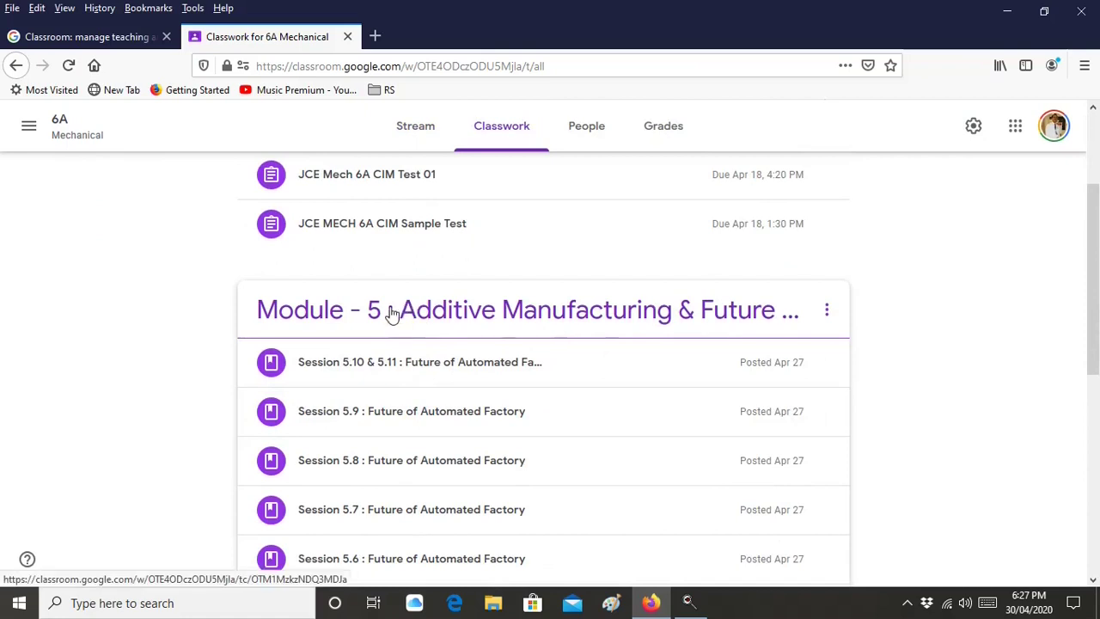
scroll(486, 321, "down", 3)
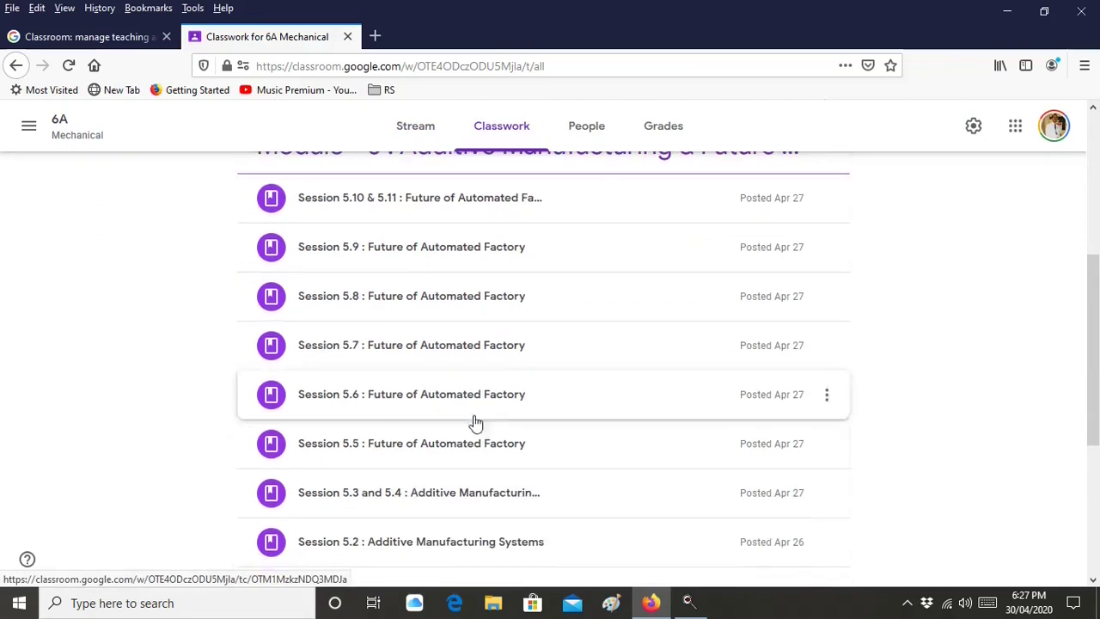
scroll(484, 209, "down", 3)
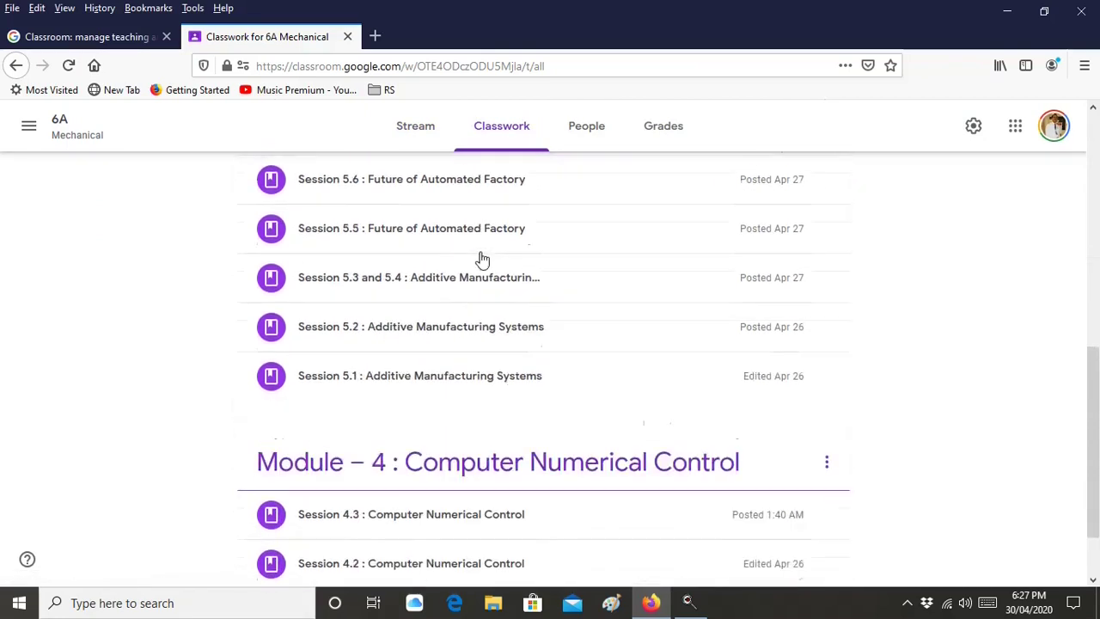
scroll(486, 364, "down", 1)
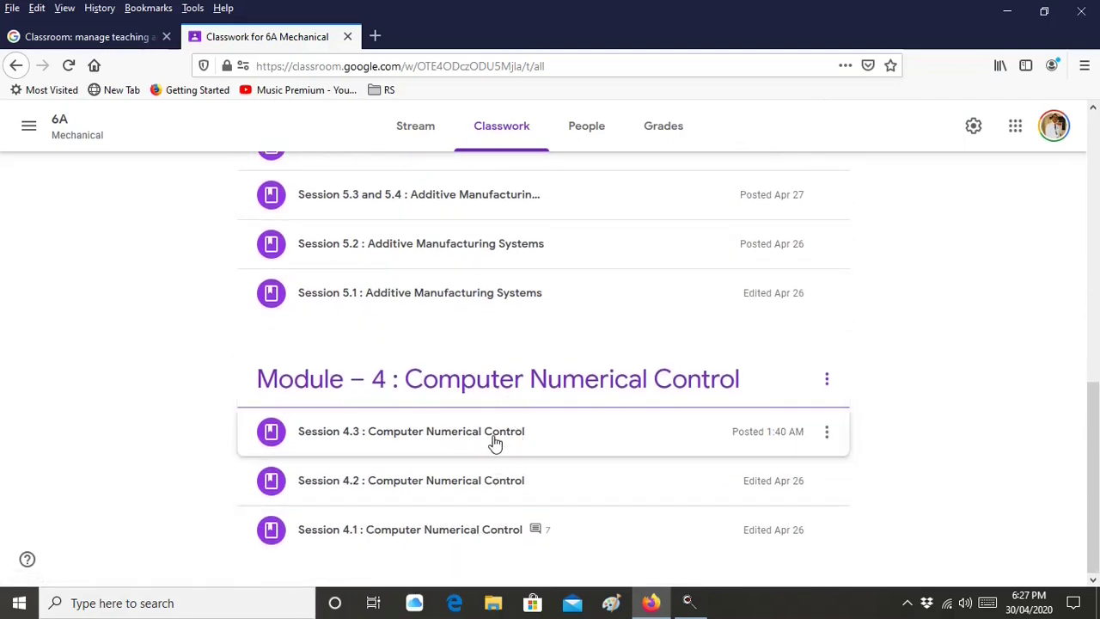
Check the 6A Mechanical People roster, then open the class gradebook
scroll(497, 453, "up", 10)
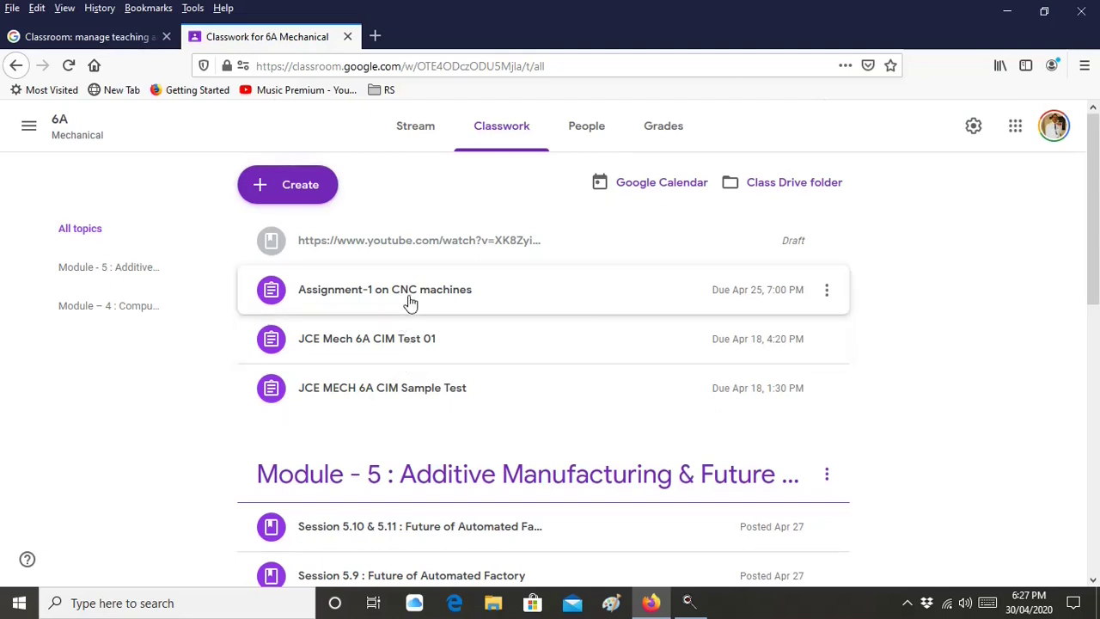
left_click(586, 136)
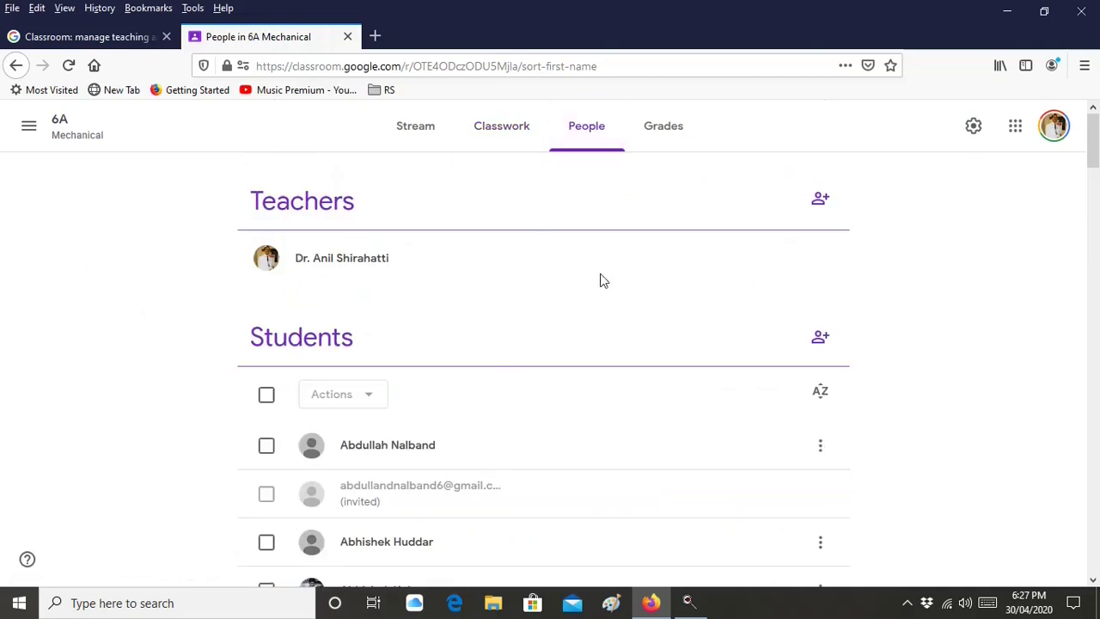
left_click(672, 147)
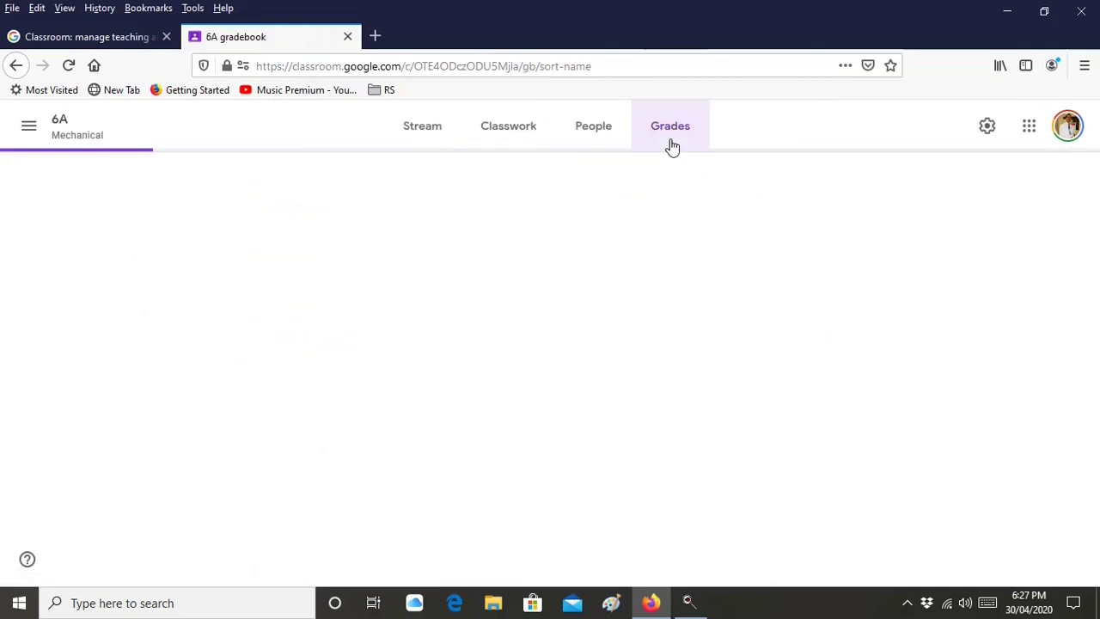
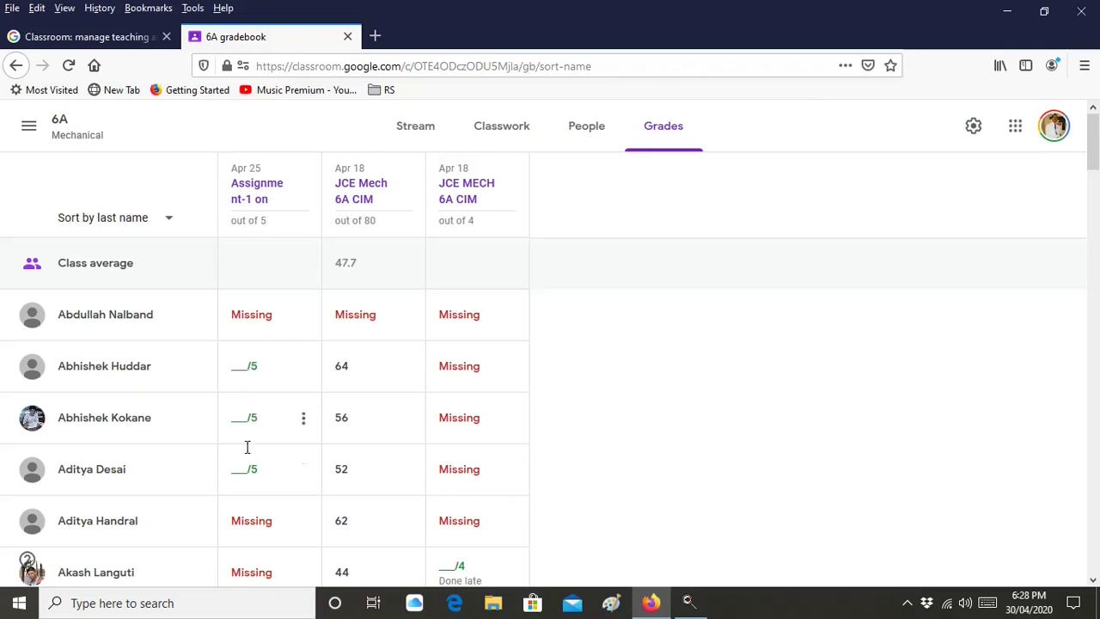
Grade the second student's Apr 25 assignment 5/5 and choose Return from the grade's menu
scroll(244, 443, "down", 2)
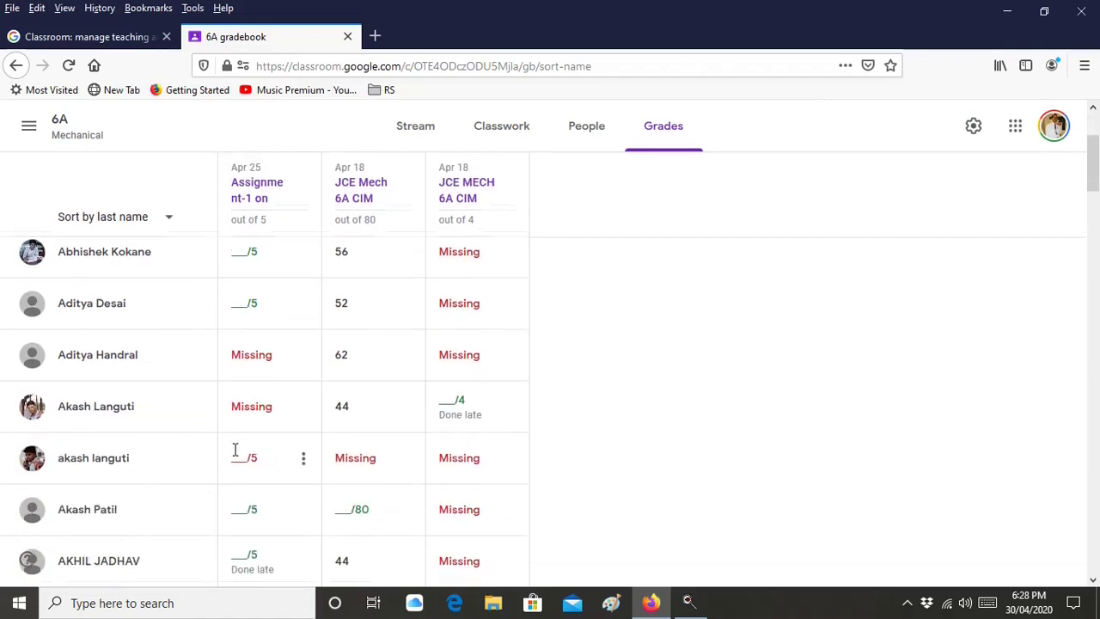
scroll(236, 449, "down", 1)
scroll(241, 283, "up", 3)
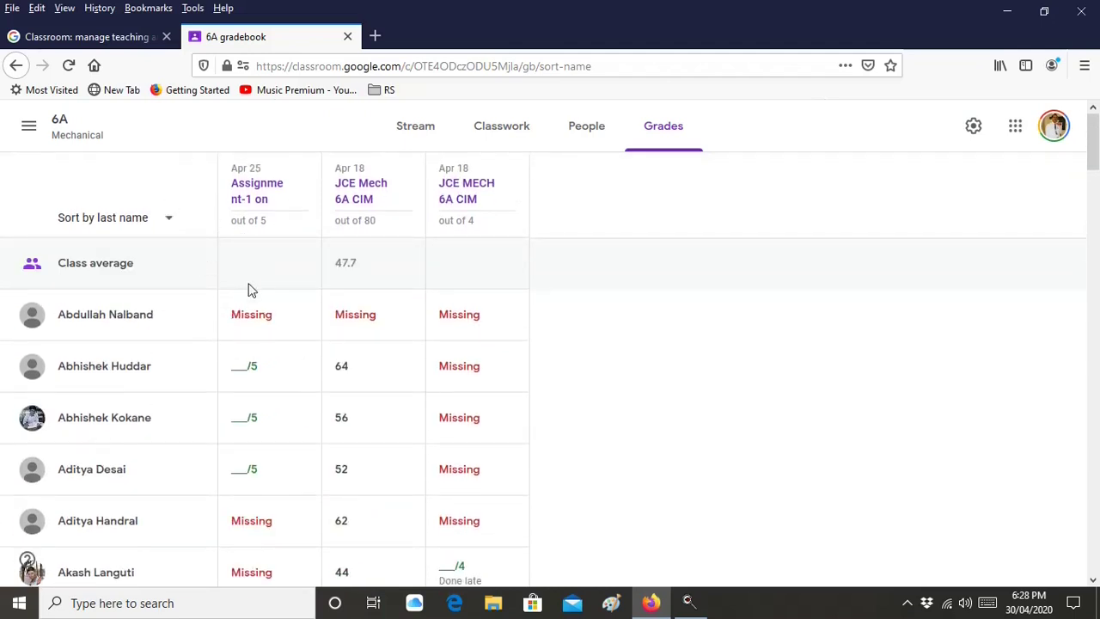
left_click(247, 370)
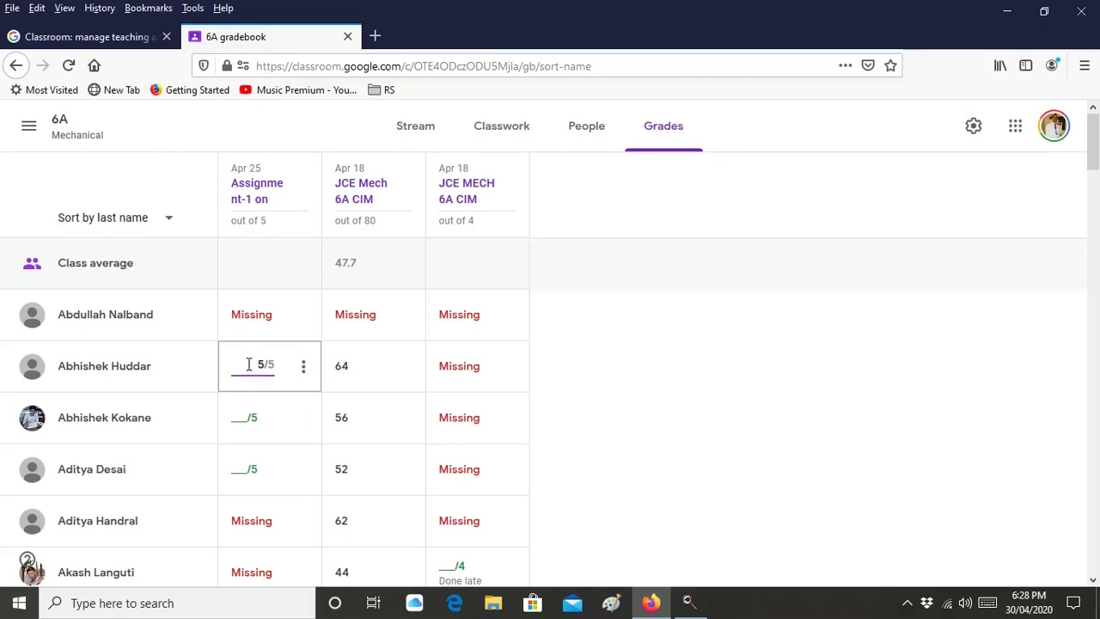
left_click(601, 394)
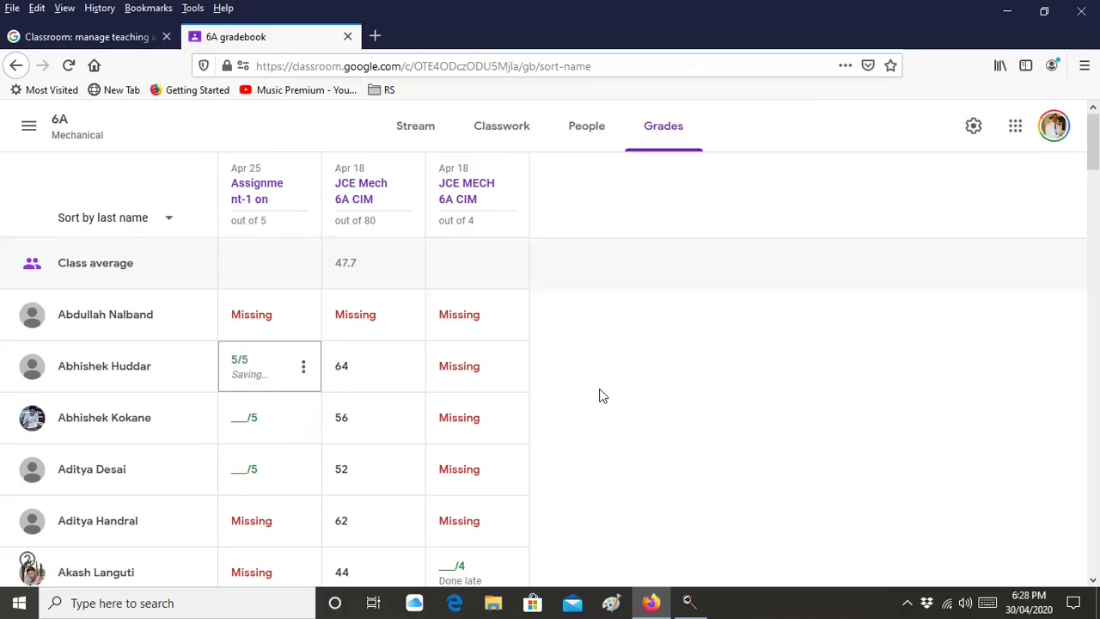
left_click(301, 375)
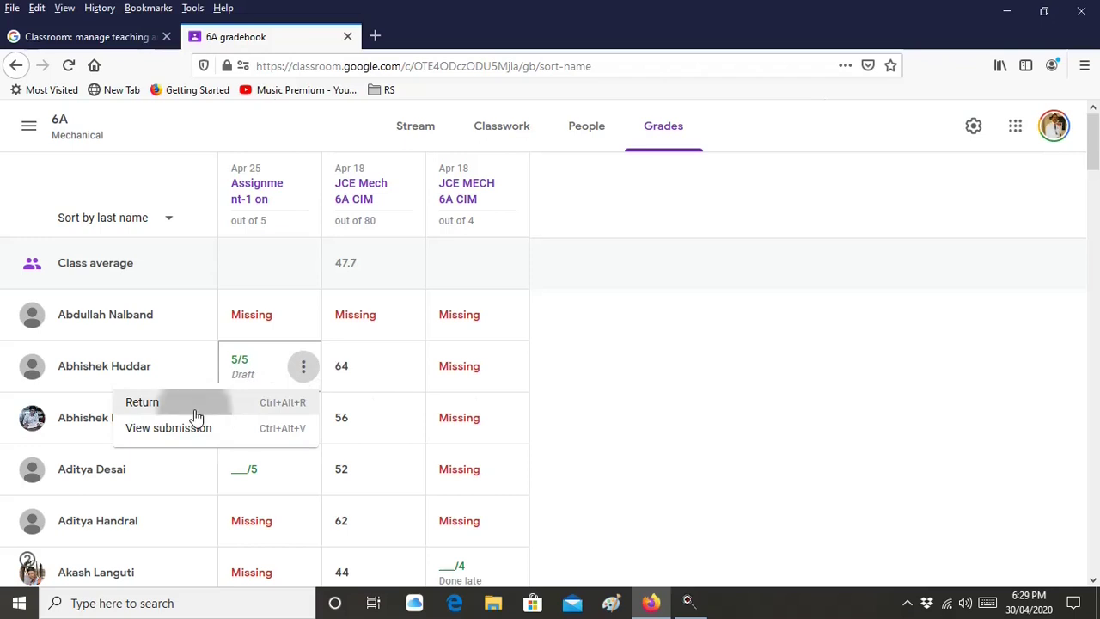
left_click(196, 414)
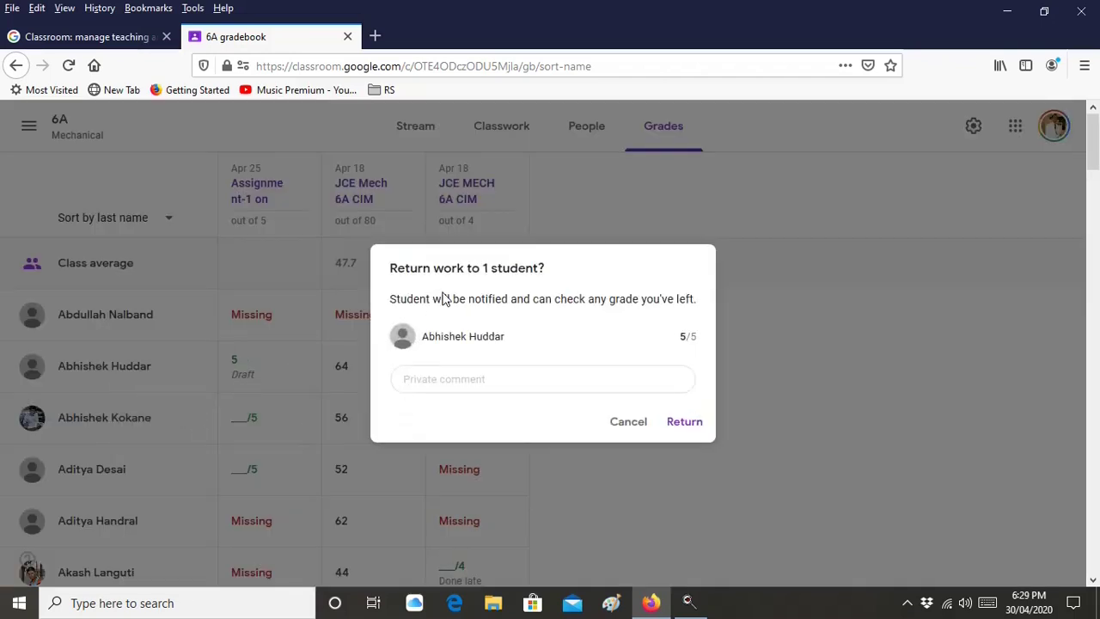
Return the 5/5 work with the private comment 'Attached is your assignment marks'
left_click(420, 381)
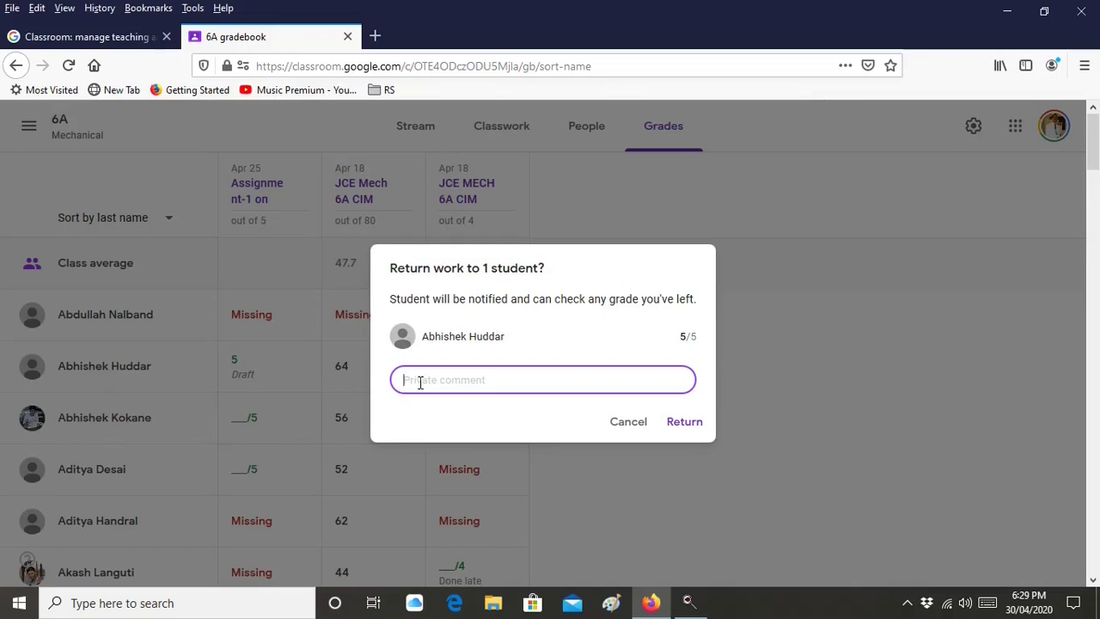
type("Yes")
key("BackSpace")
key("BackSpace")
key("BackSpace")
type("Attached is your assignment marks")
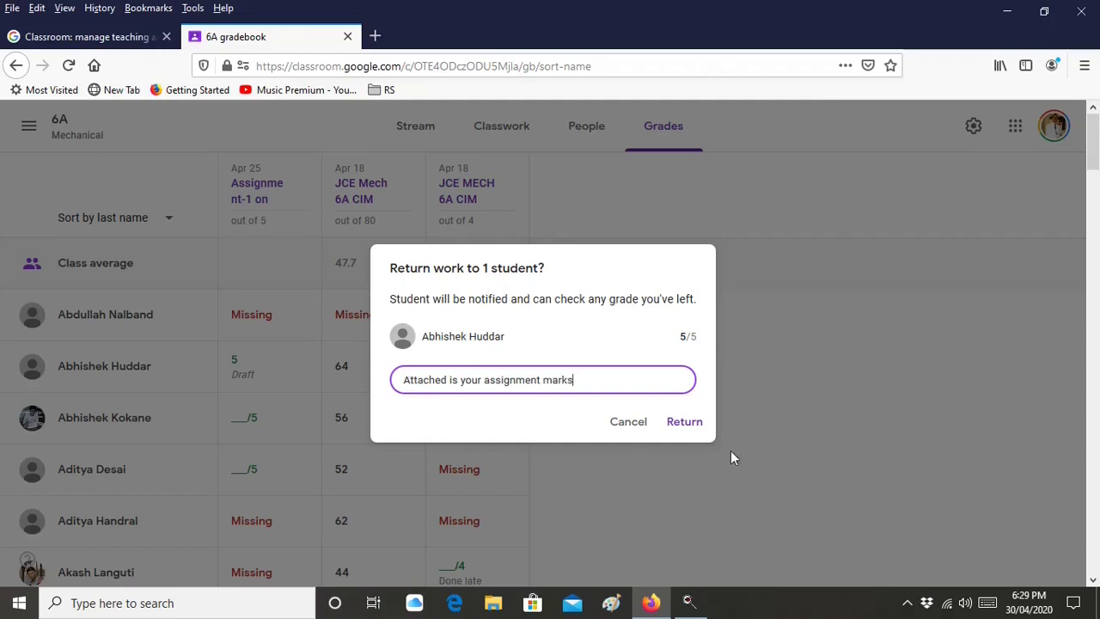
left_click(688, 422)
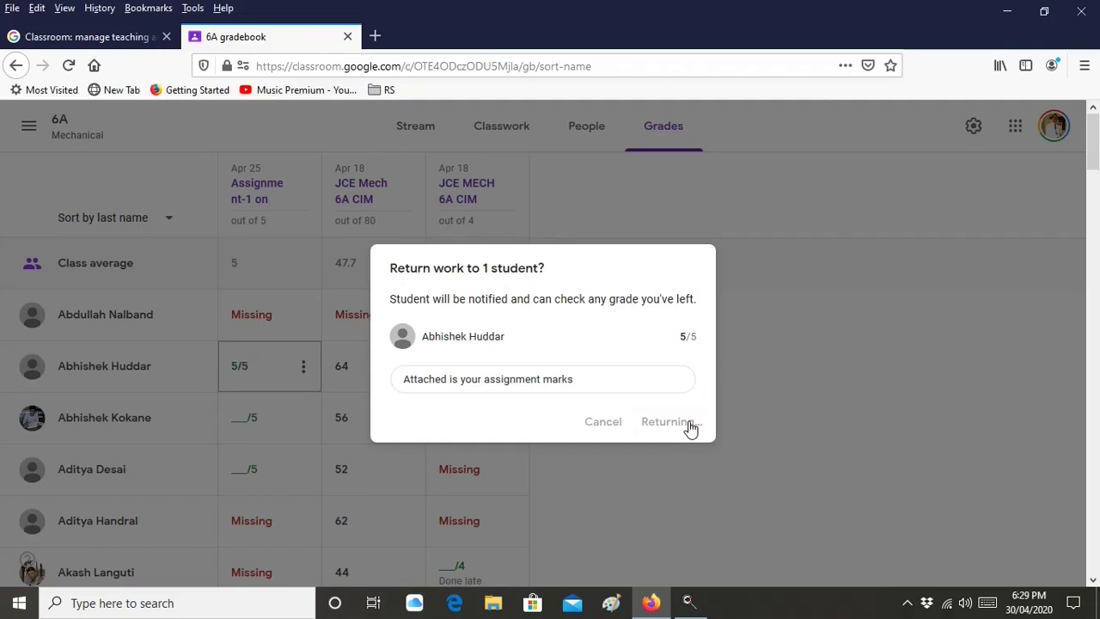
scroll(387, 439, "down", 3)
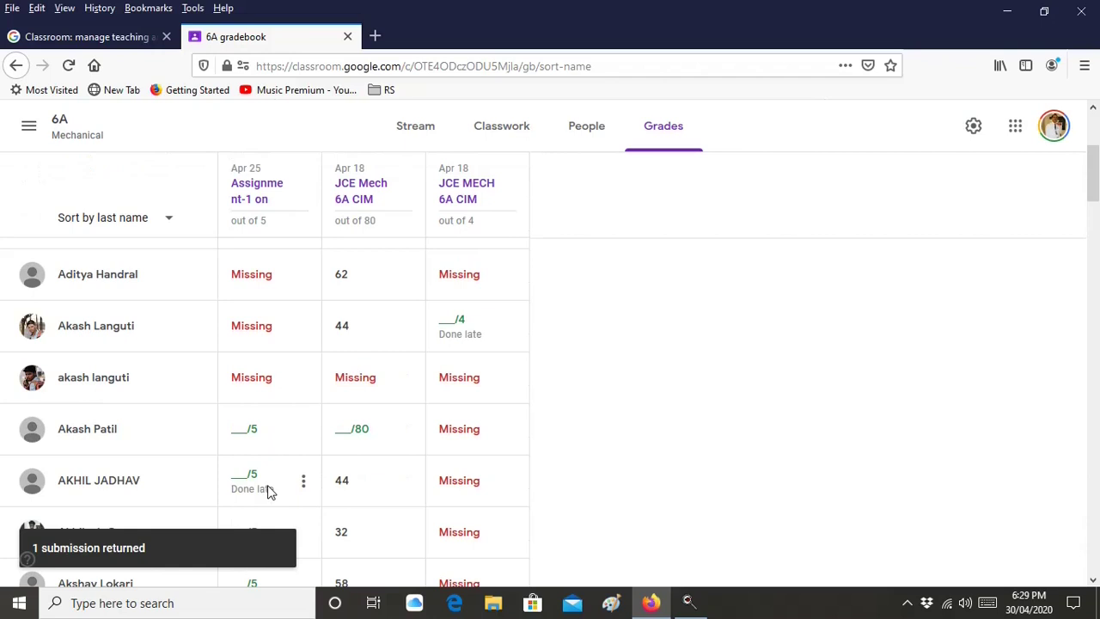
scroll(268, 490, "up", 3)
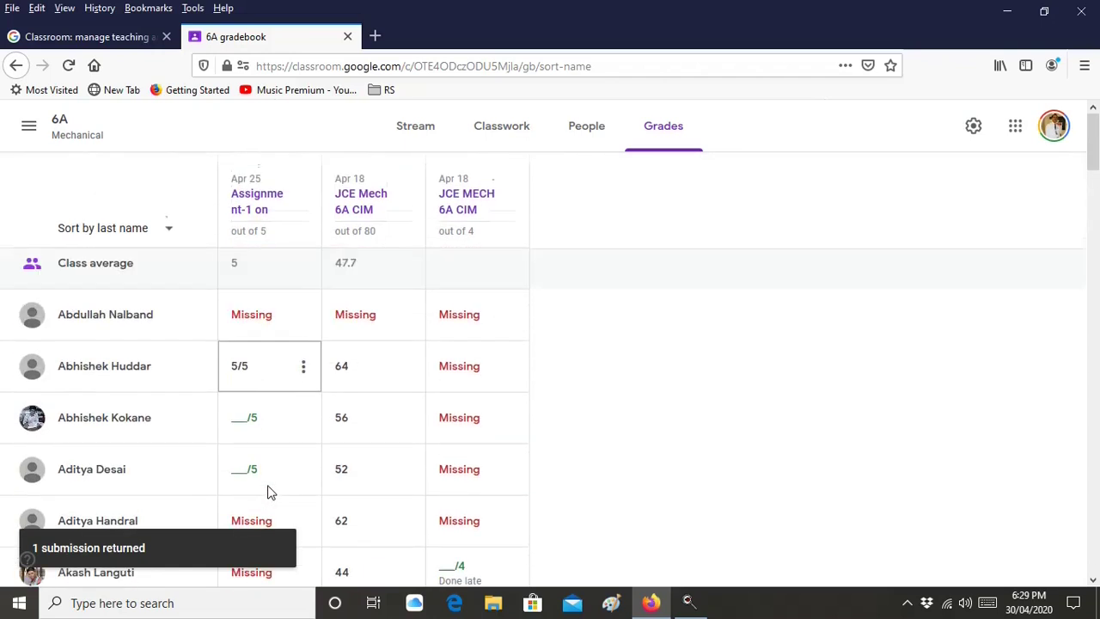
Archive the 4A Mechanical class from the Classes overview
left_click(31, 129)
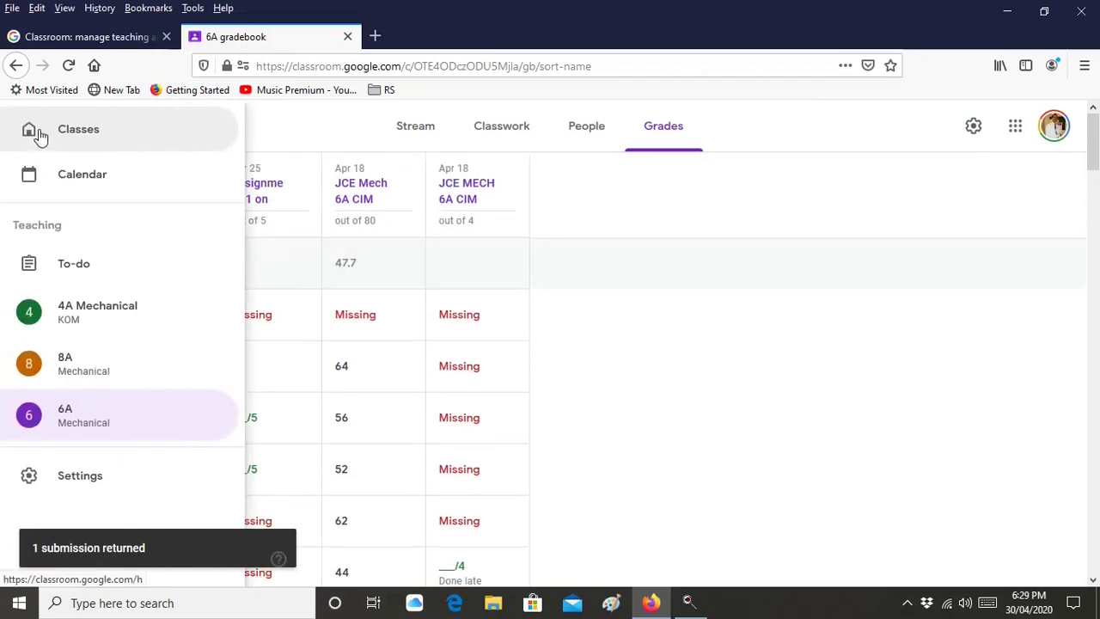
left_click(88, 142)
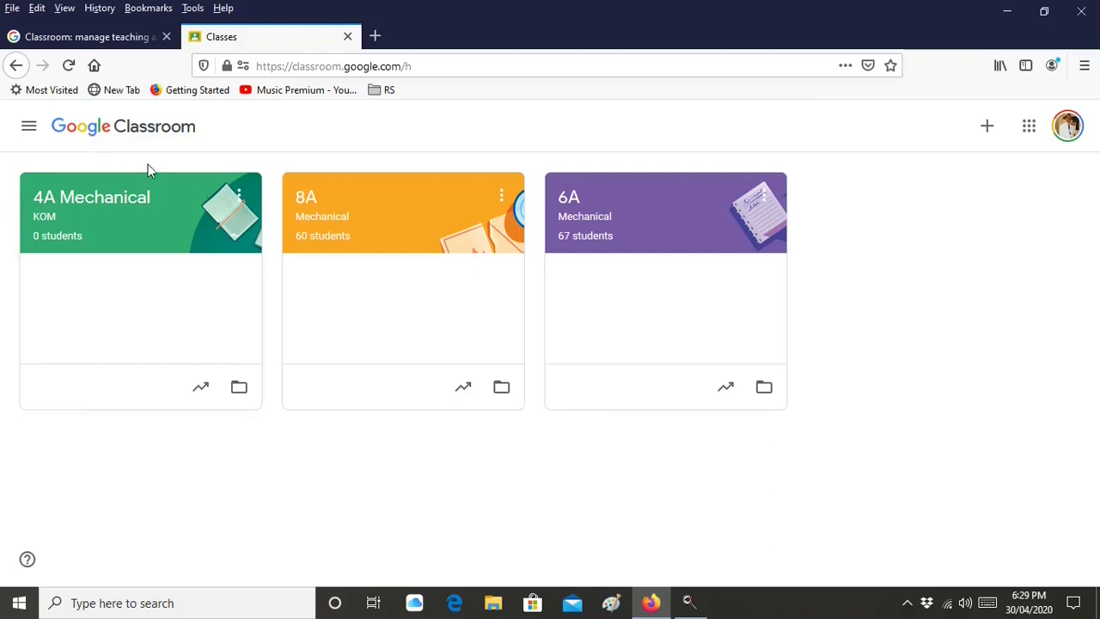
left_click(240, 196)
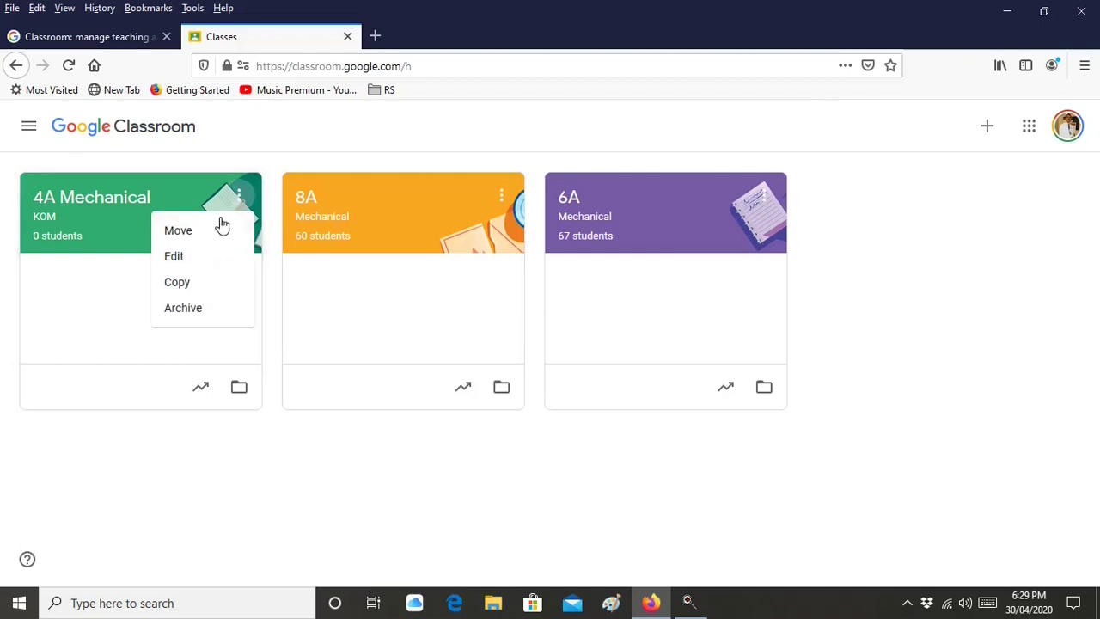
left_click(185, 310)
left_click(642, 419)
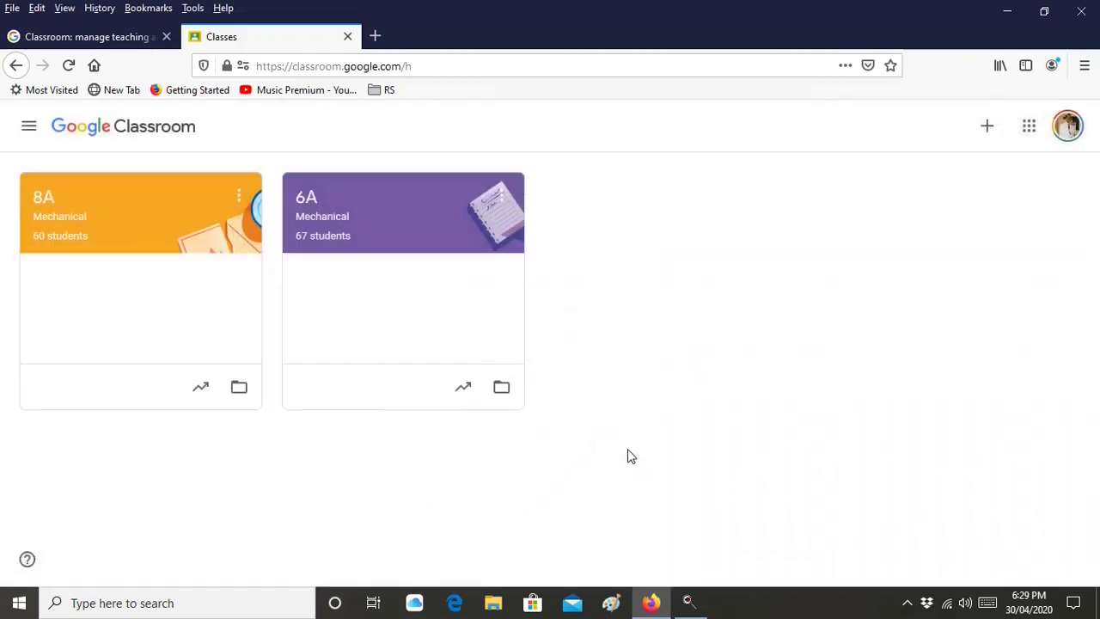
Restore 4A Mechanical from Archived classes and go back to the Classes overview
left_click(31, 131)
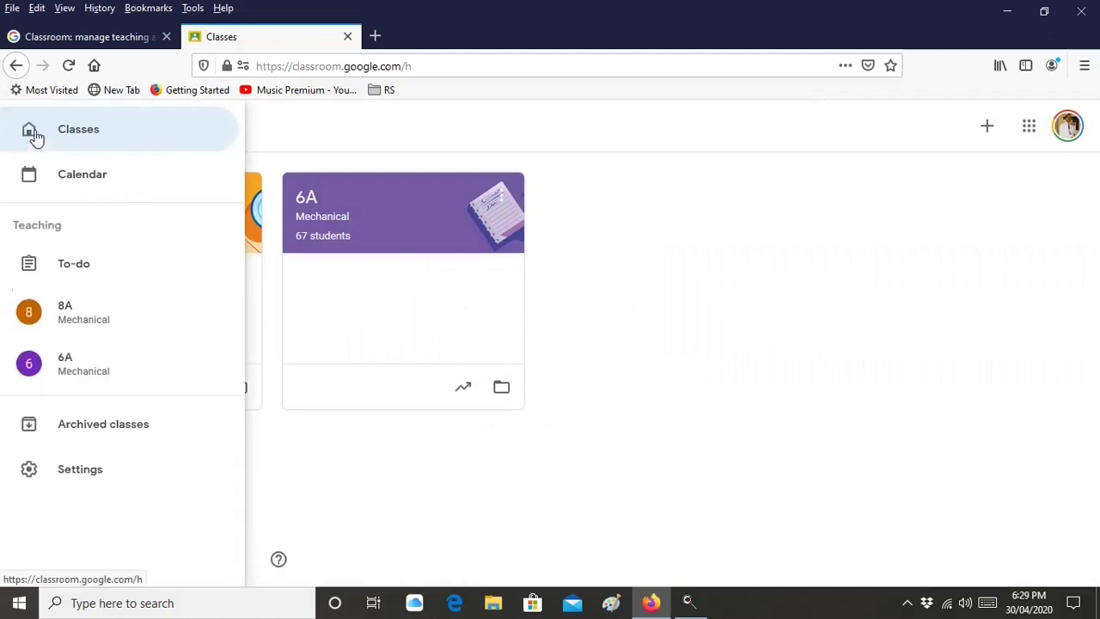
left_click(85, 442)
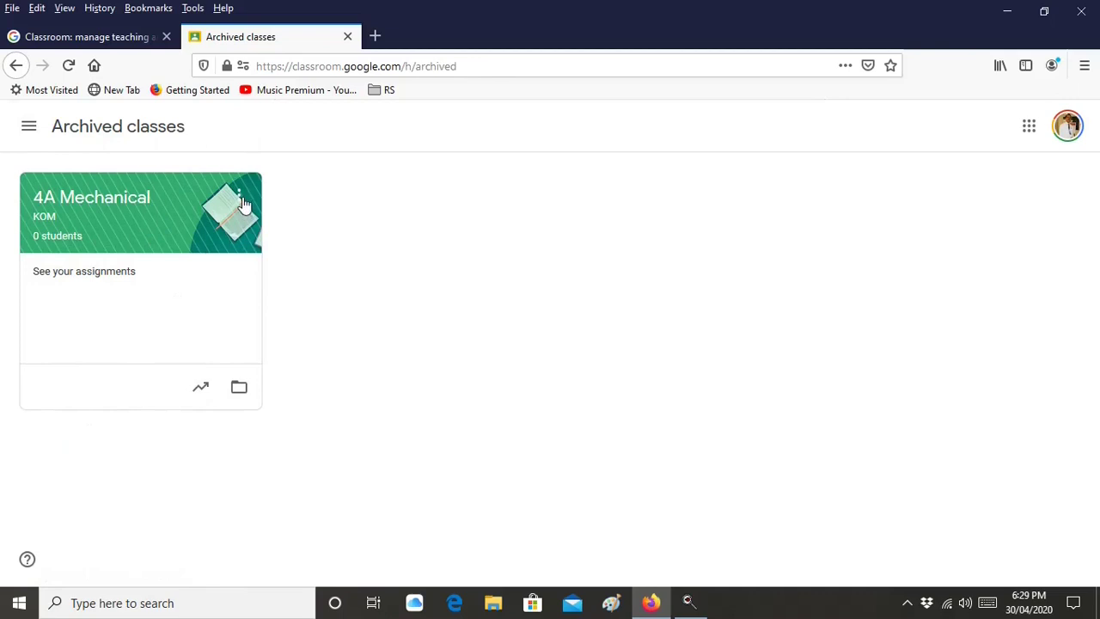
left_click(242, 202)
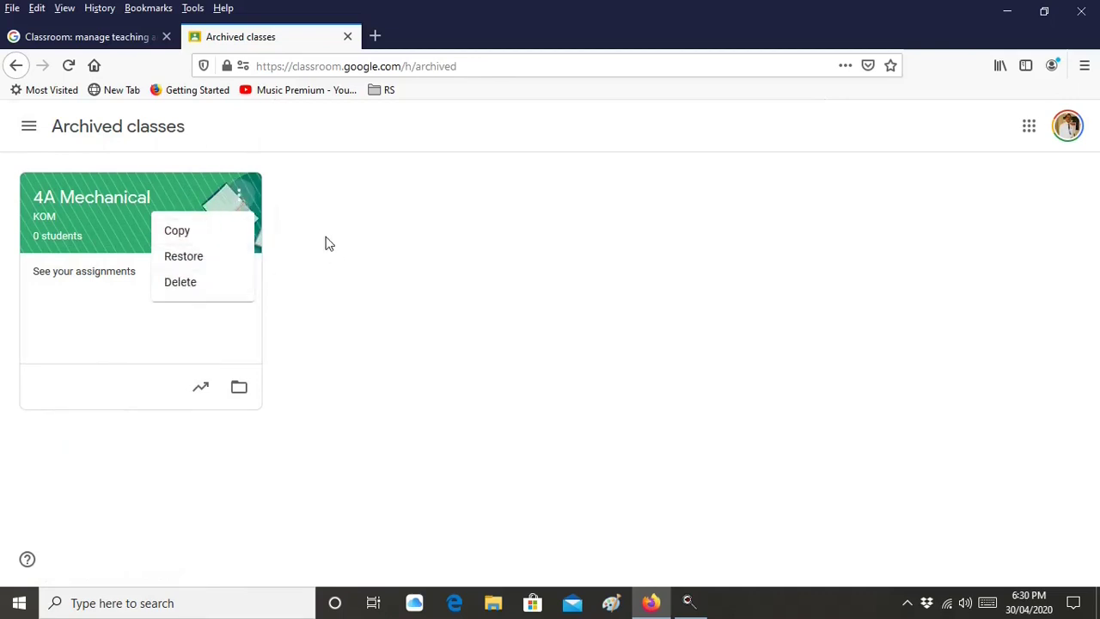
left_click(221, 255)
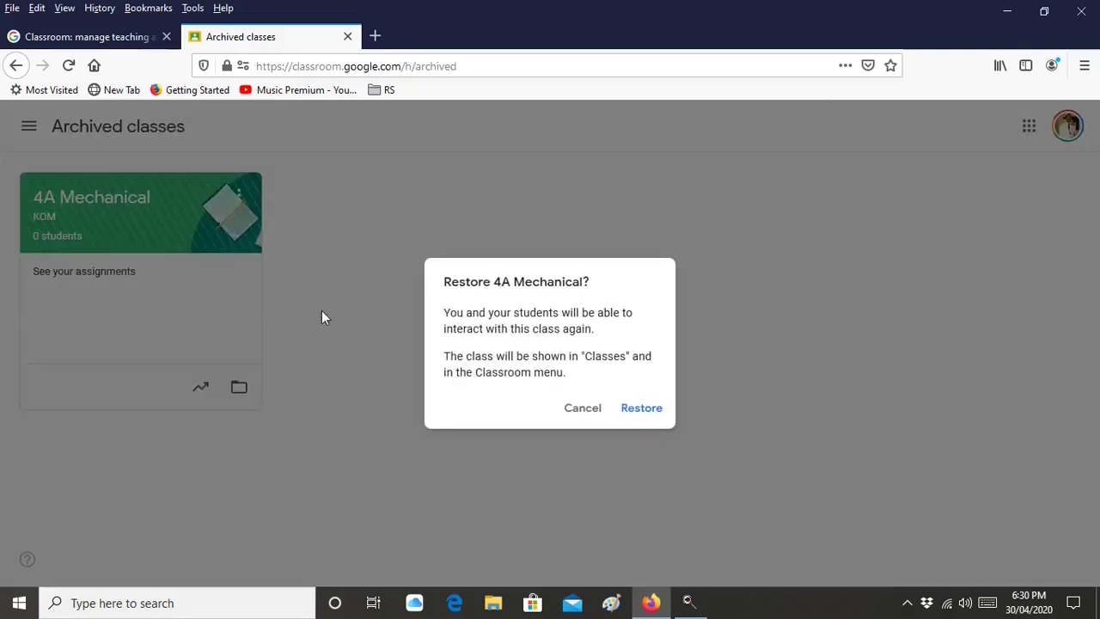
left_click(638, 408)
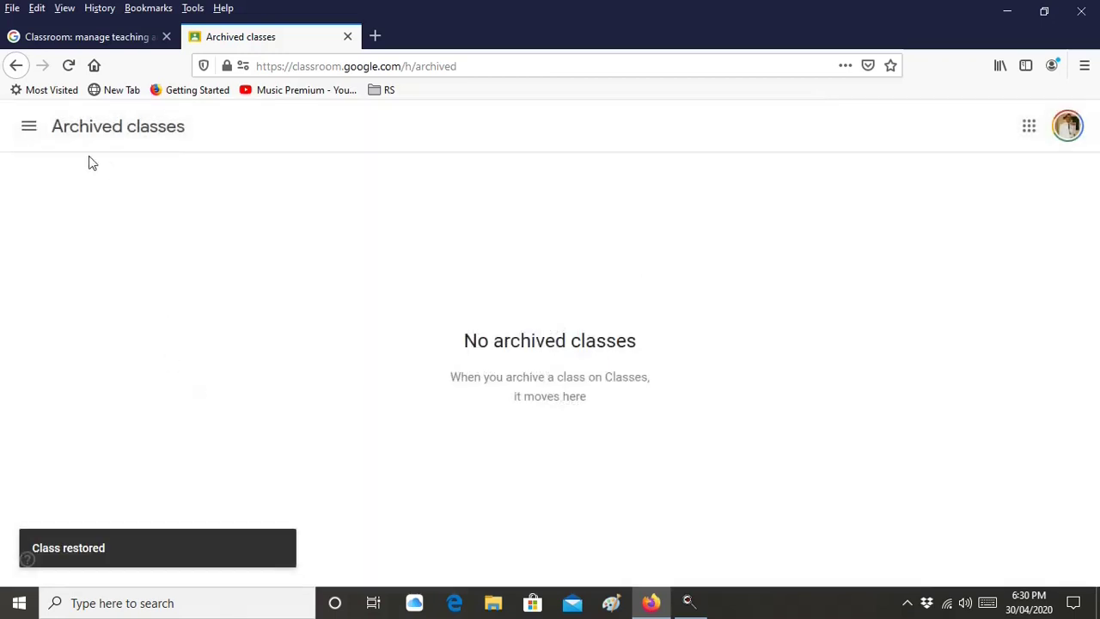
left_click(23, 129)
left_click(76, 138)
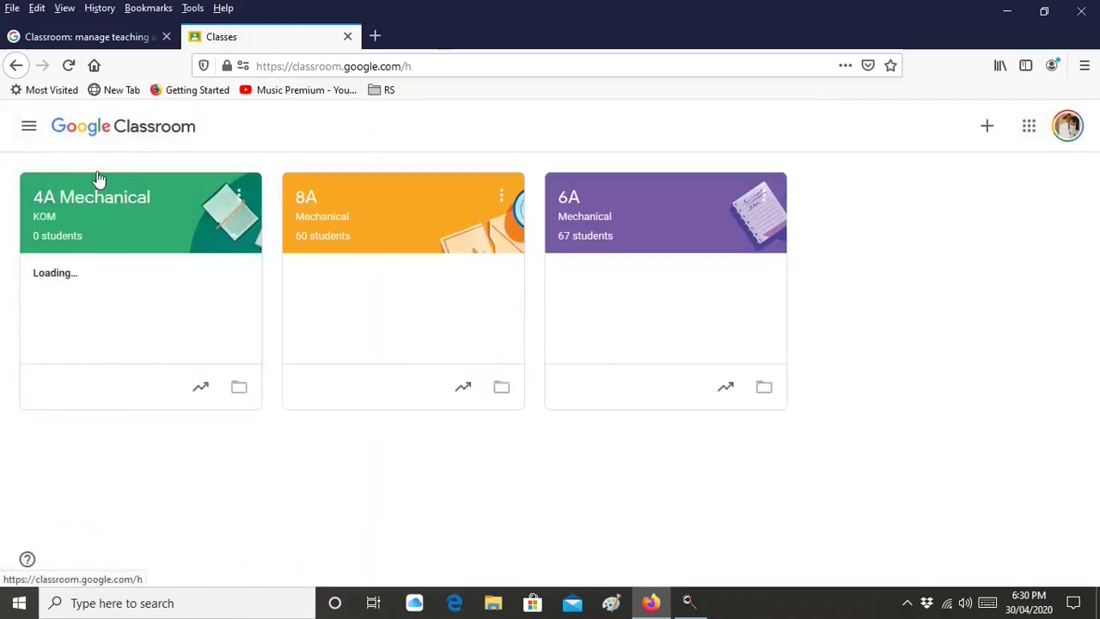
Open the 8A Mechanical class's stream from its card
left_click(506, 202)
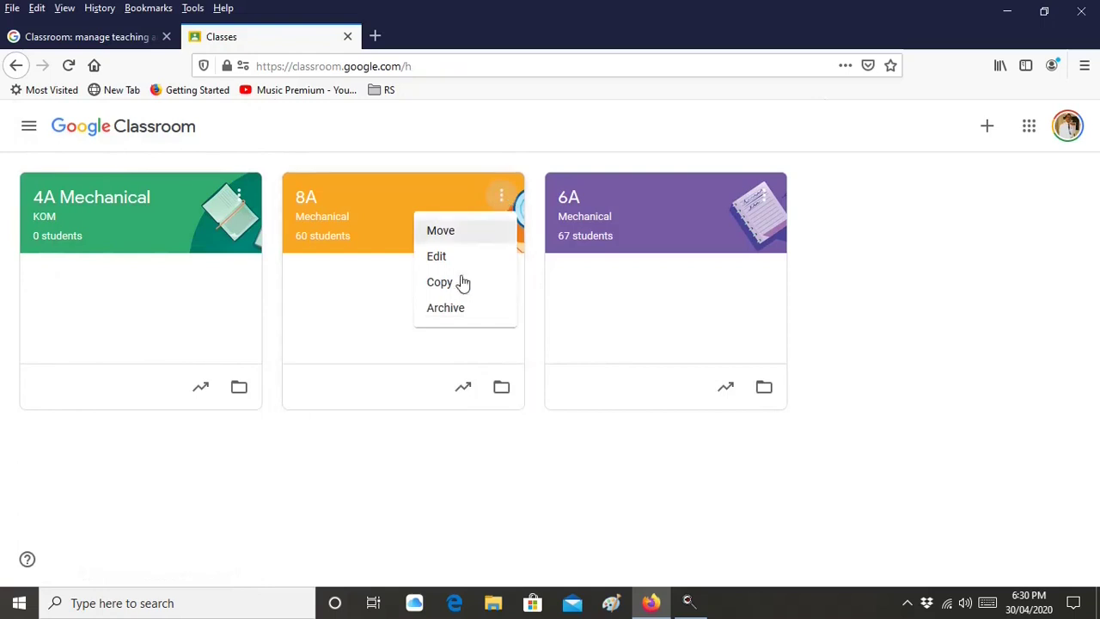
left_click(951, 335)
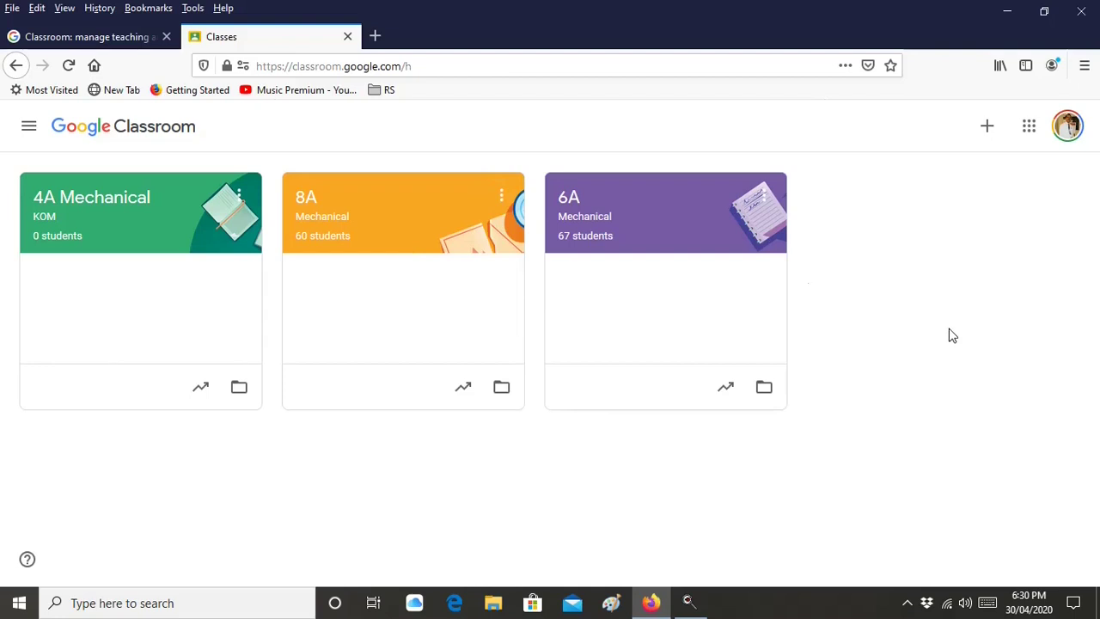
left_click(387, 202)
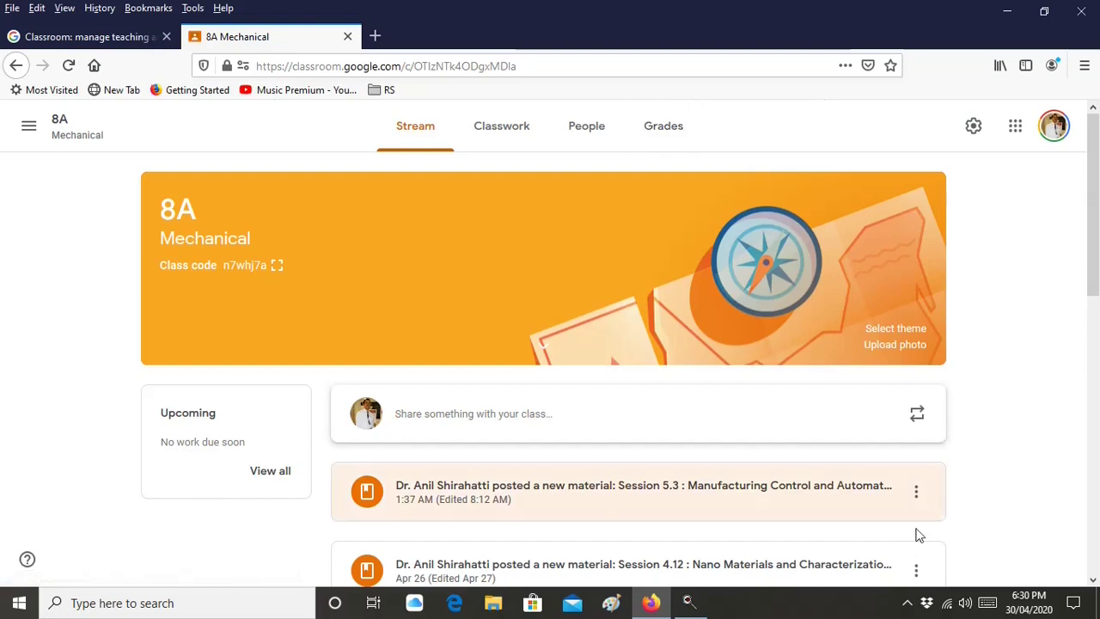
Stop the screen recording from the system tray
left_click(907, 605)
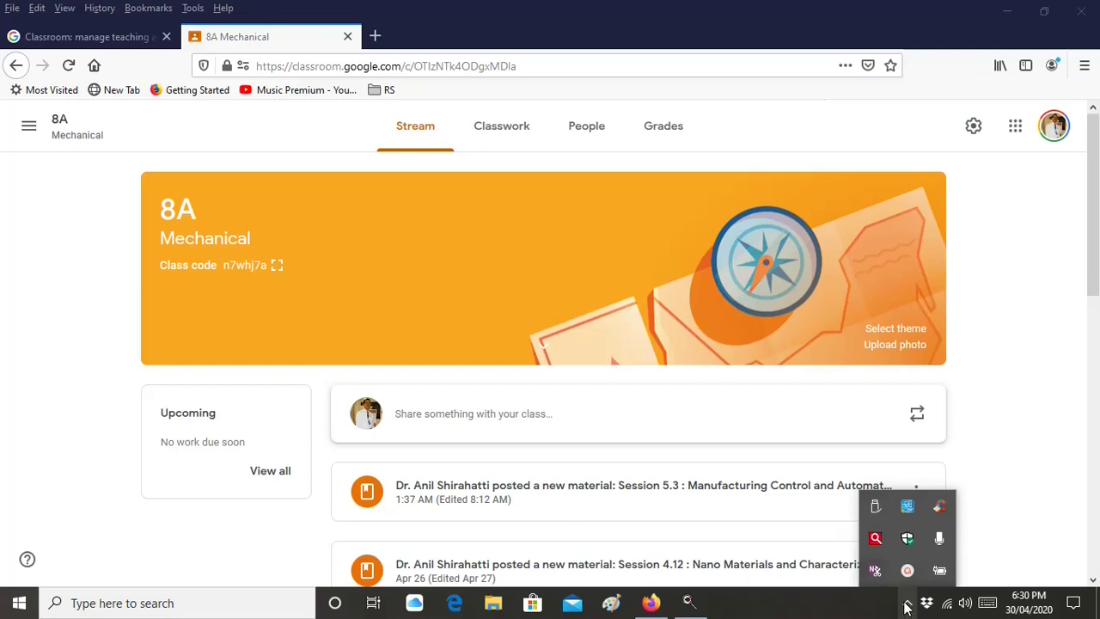
left_click(907, 570)
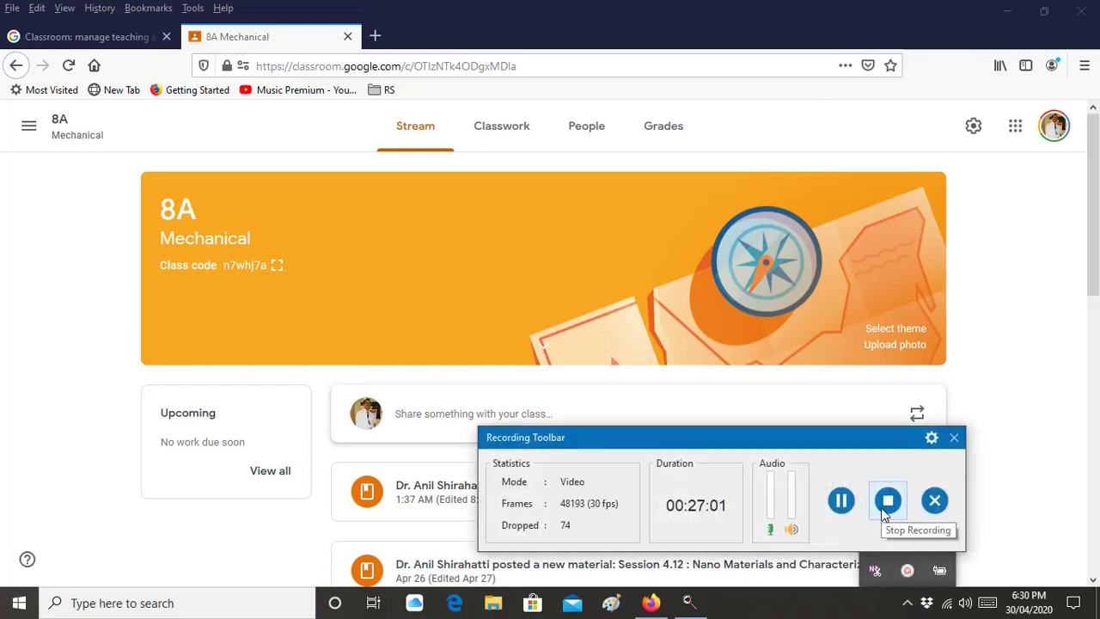
left_click(885, 507)
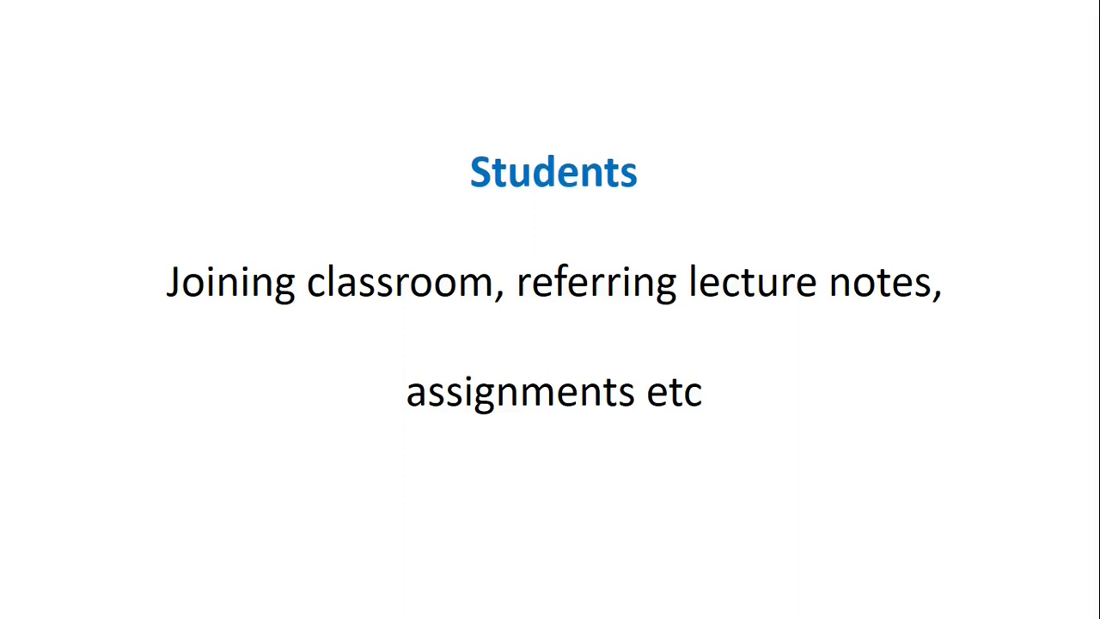
Exit the PowerPoint slide show and minimise PowerPoint to reveal the 'google classroom' search results
key("Escape")
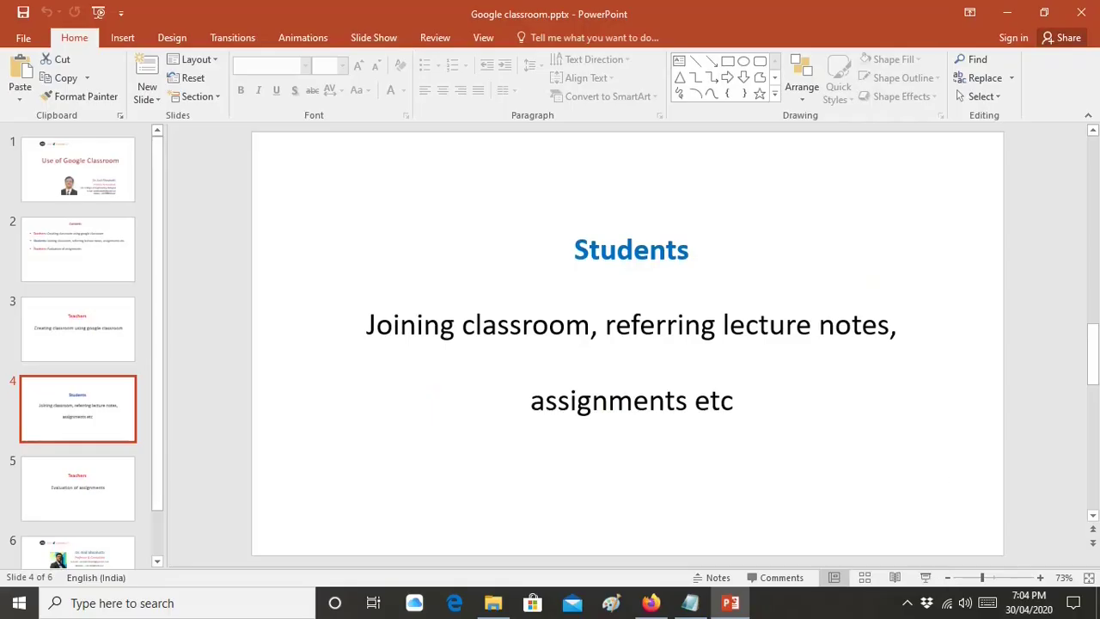
left_click(1016, 15)
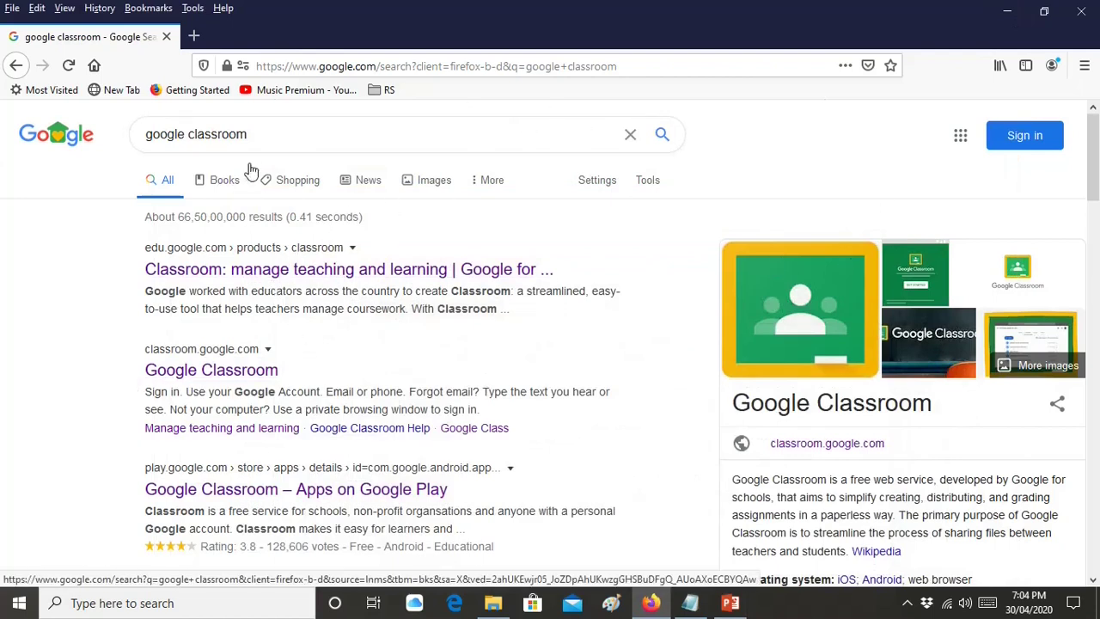
Open Google Classroom from the results and sign in with the student account's password, declining to save it
left_click(259, 374)
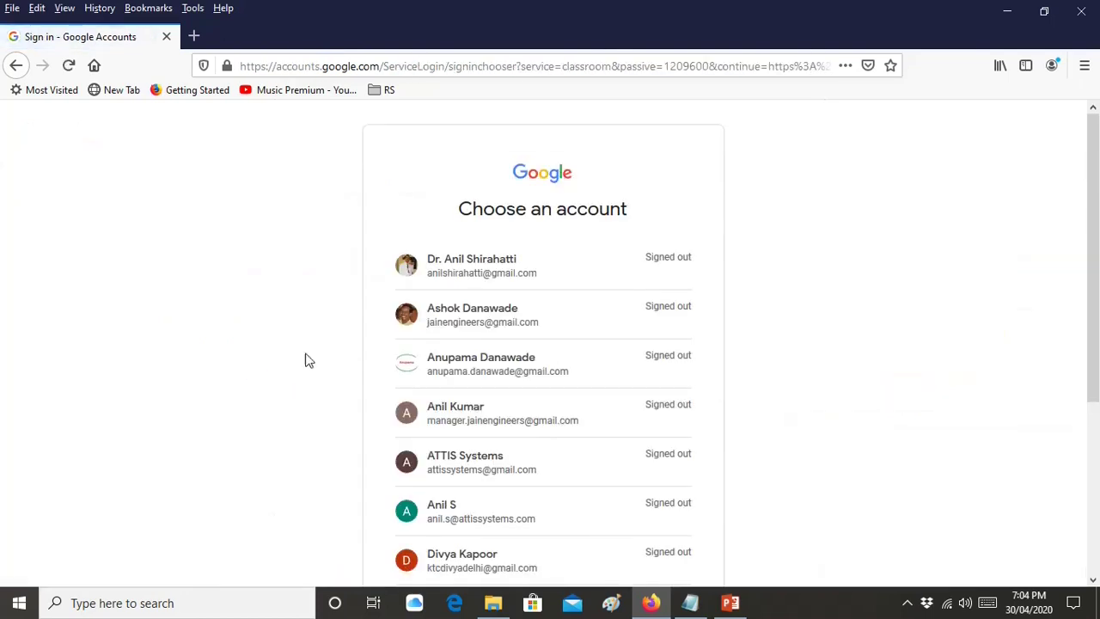
left_click(491, 434)
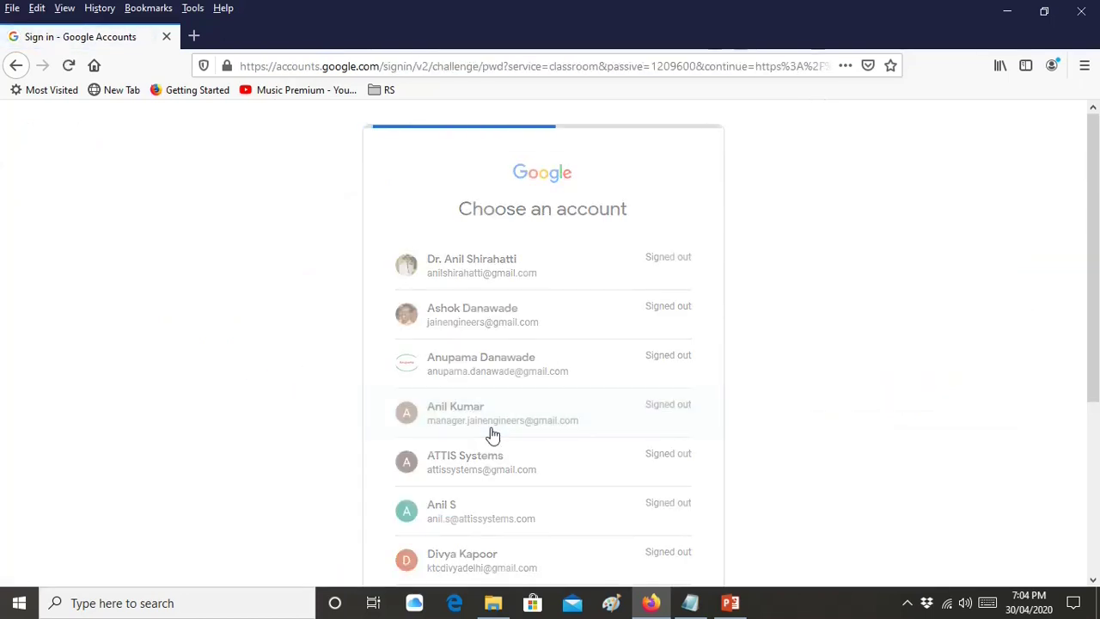
left_click(498, 321)
type("••")
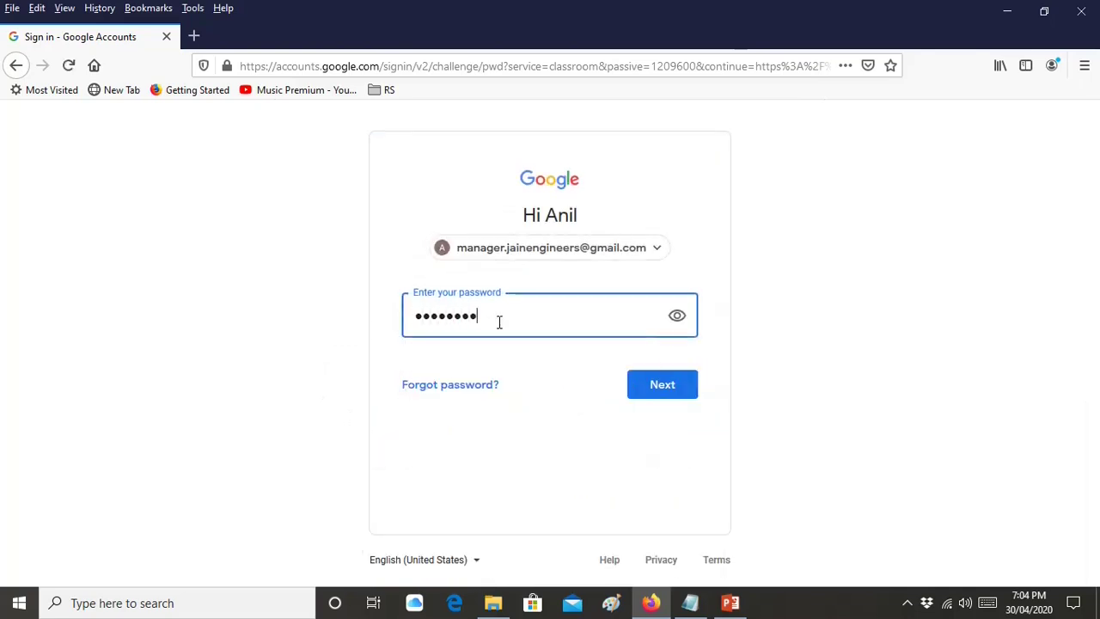
key("Return")
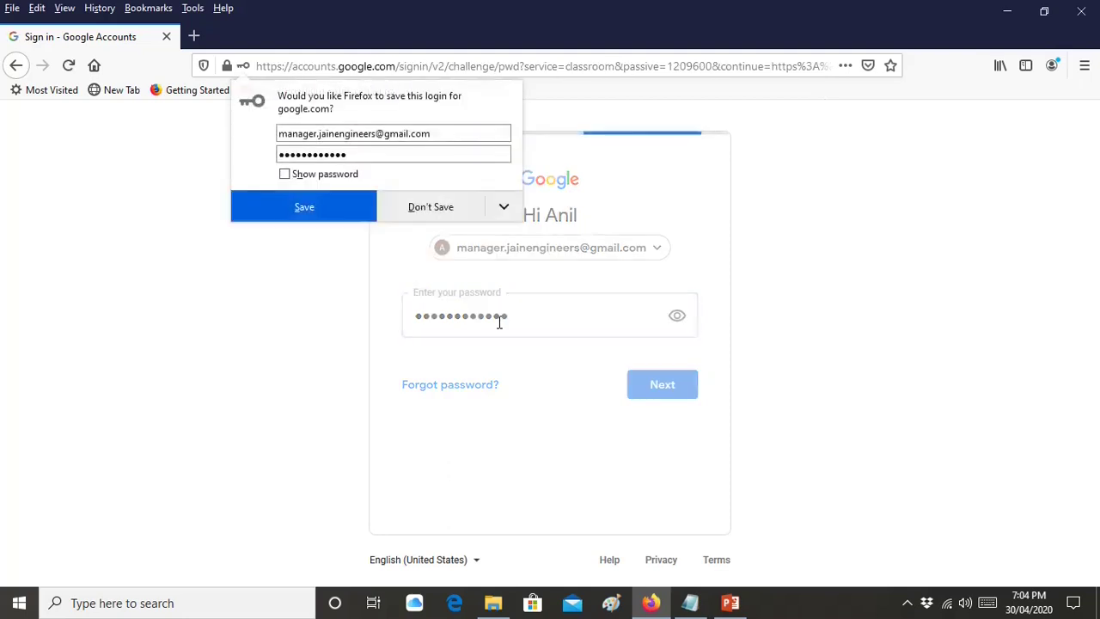
left_click(430, 206)
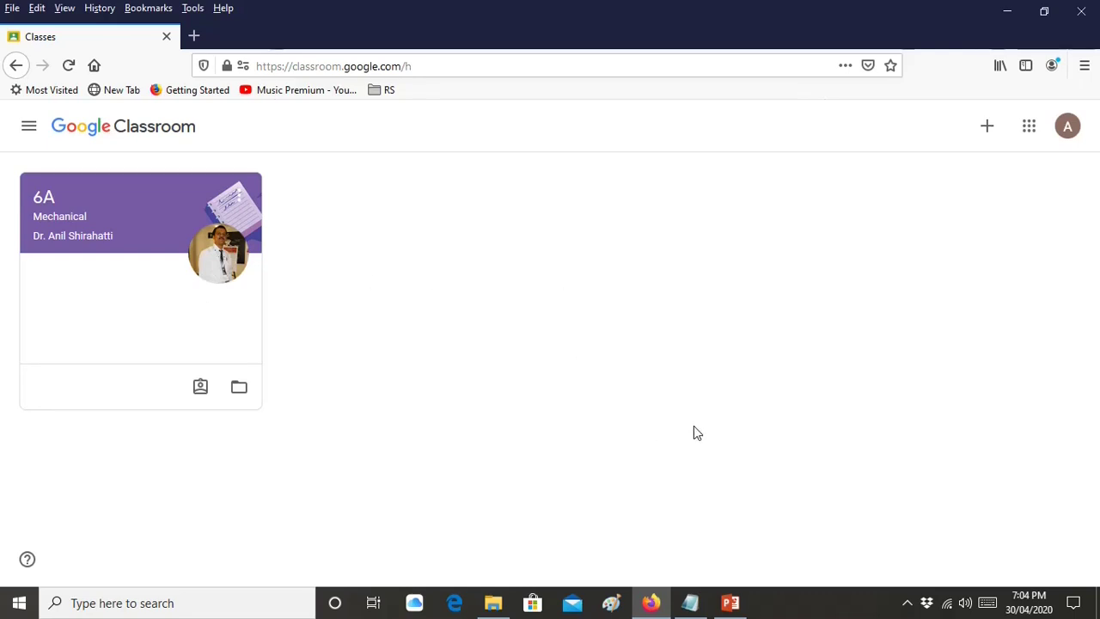
Copy the saved class code from Notepad
left_click(701, 608)
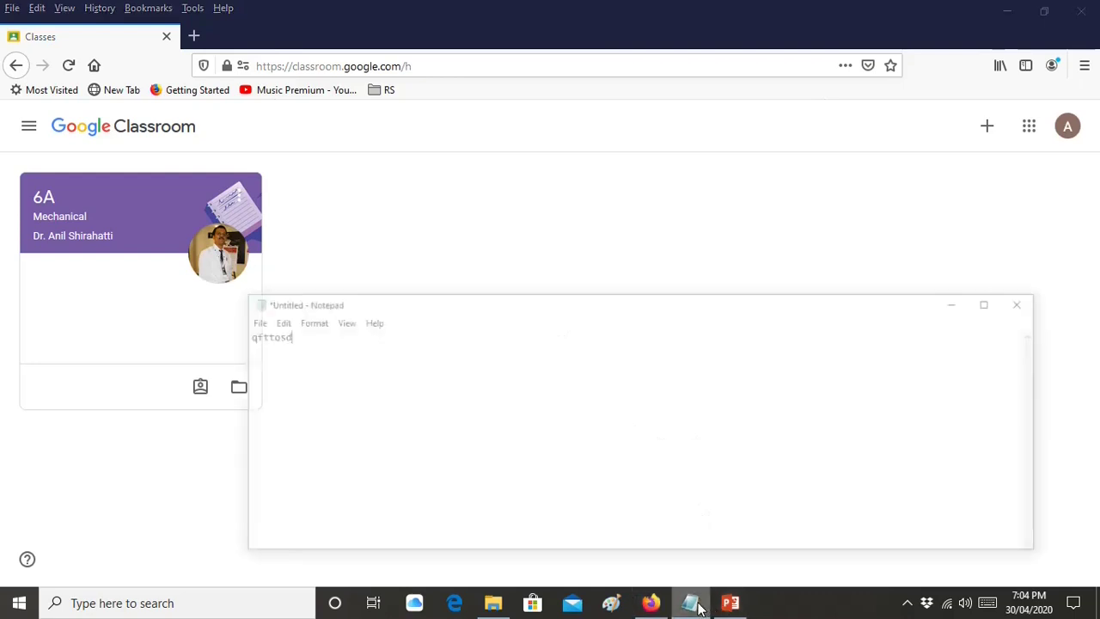
left_click_drag(229, 296, 178, 296)
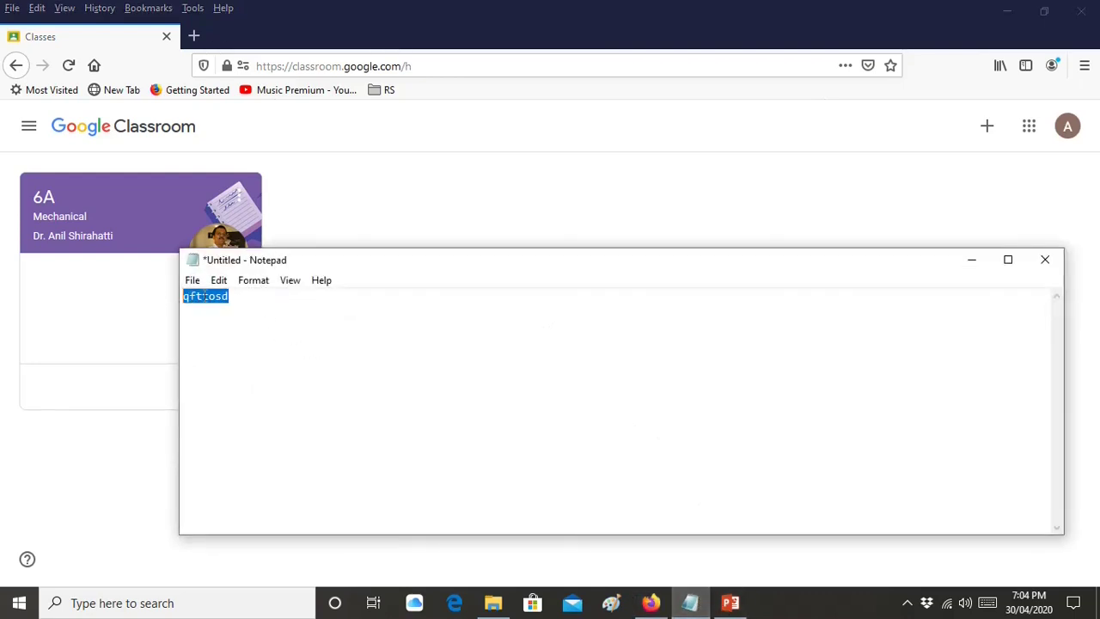
right_click(203, 296)
left_click(249, 348)
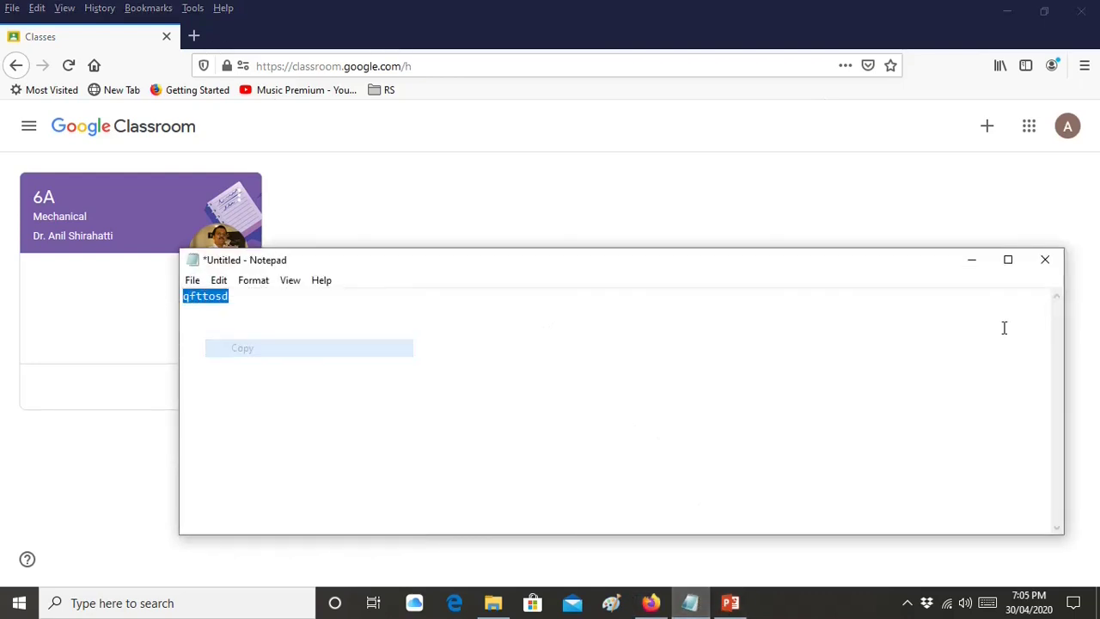
left_click(972, 261)
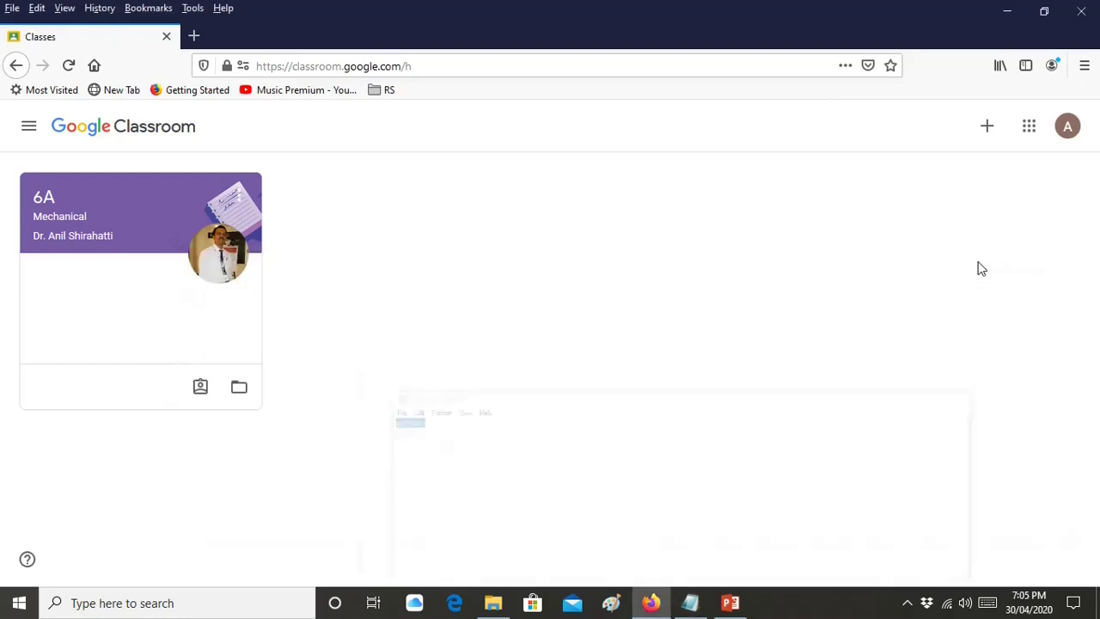
Paste the class code into Join class and join the 4A Mechanical class
left_click(987, 129)
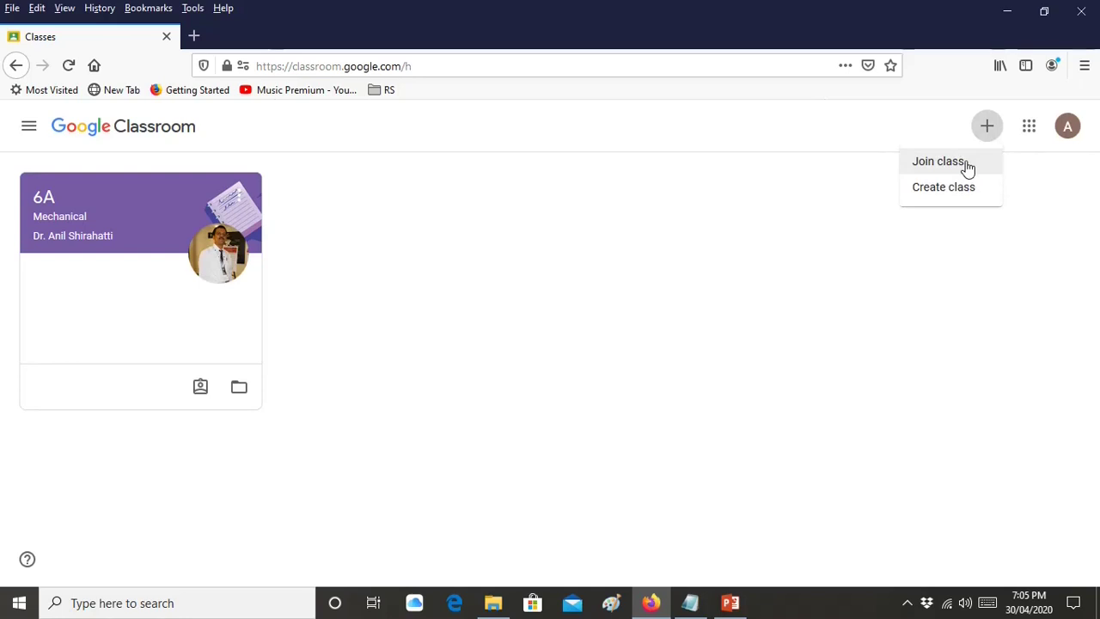
left_click(954, 172)
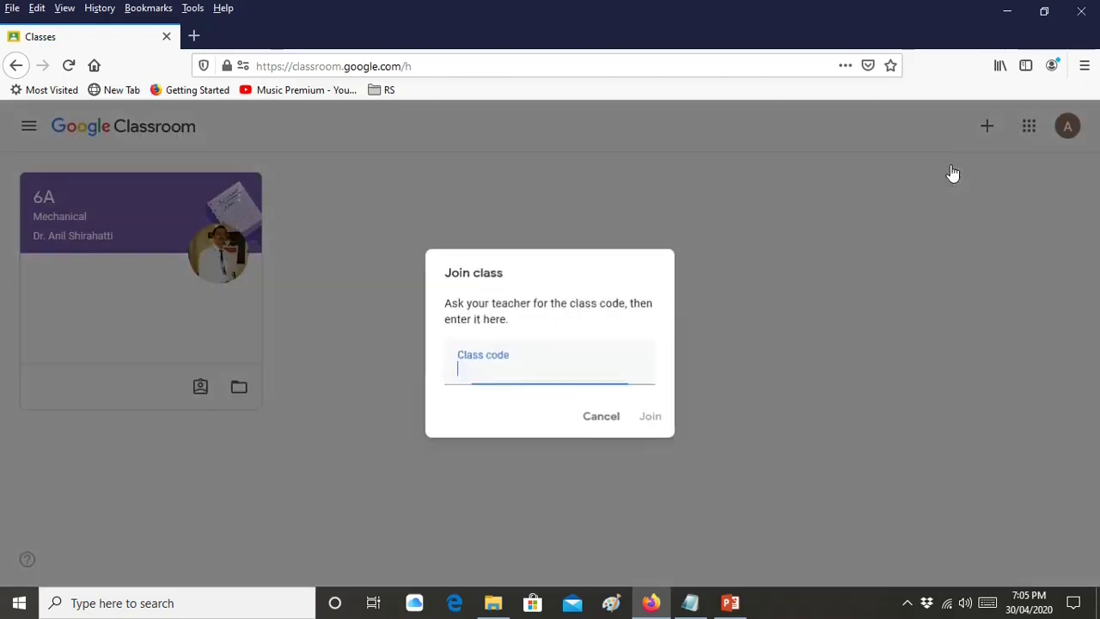
right_click(522, 378)
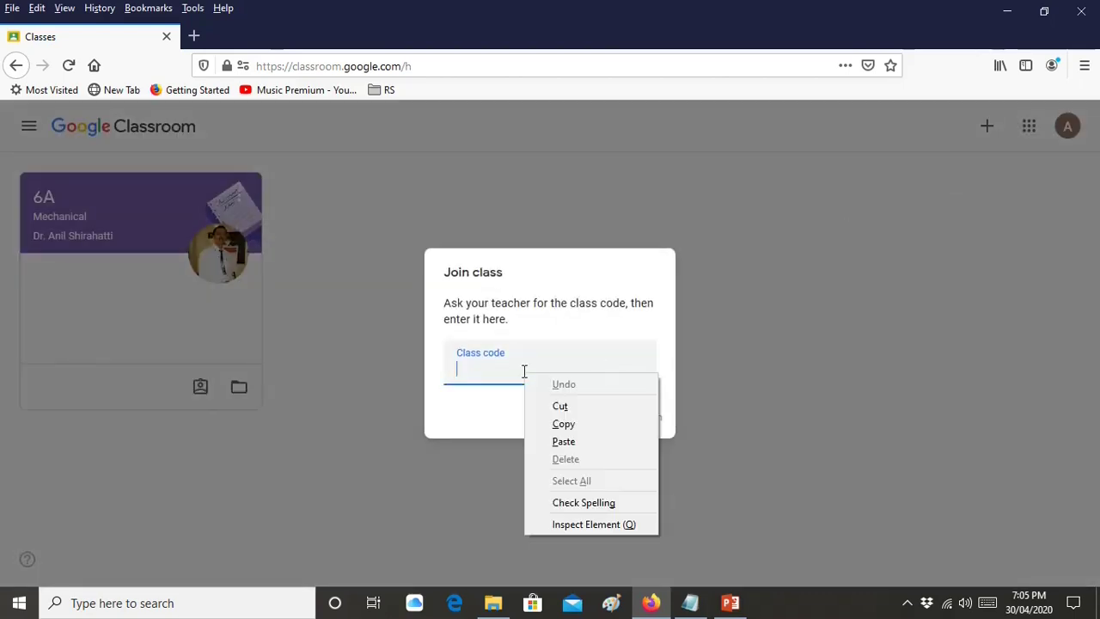
left_click(580, 445)
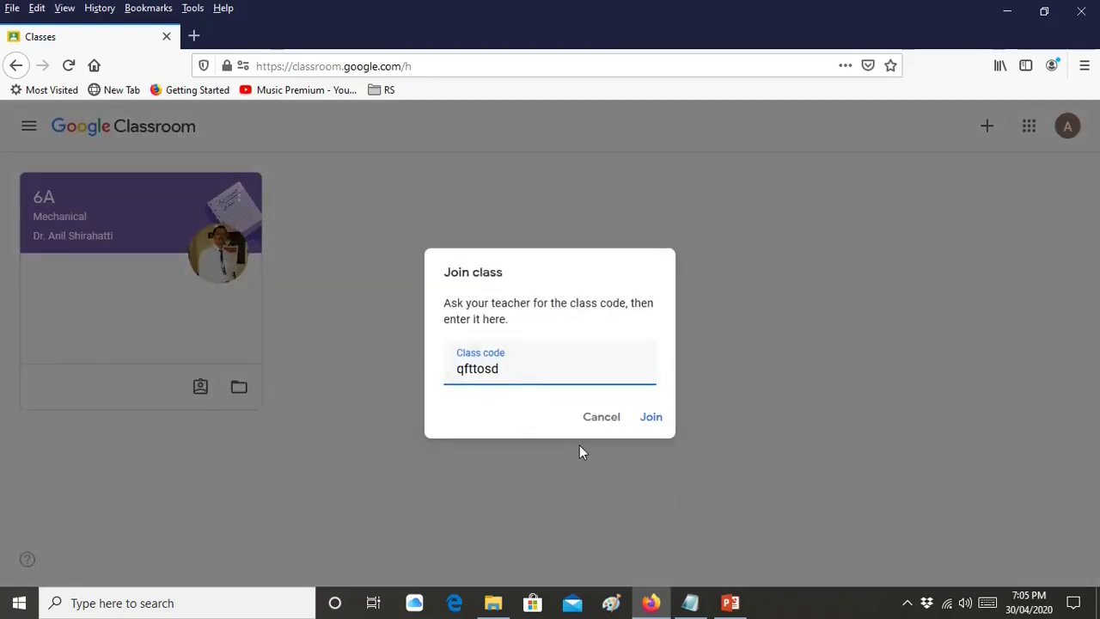
left_click(645, 421)
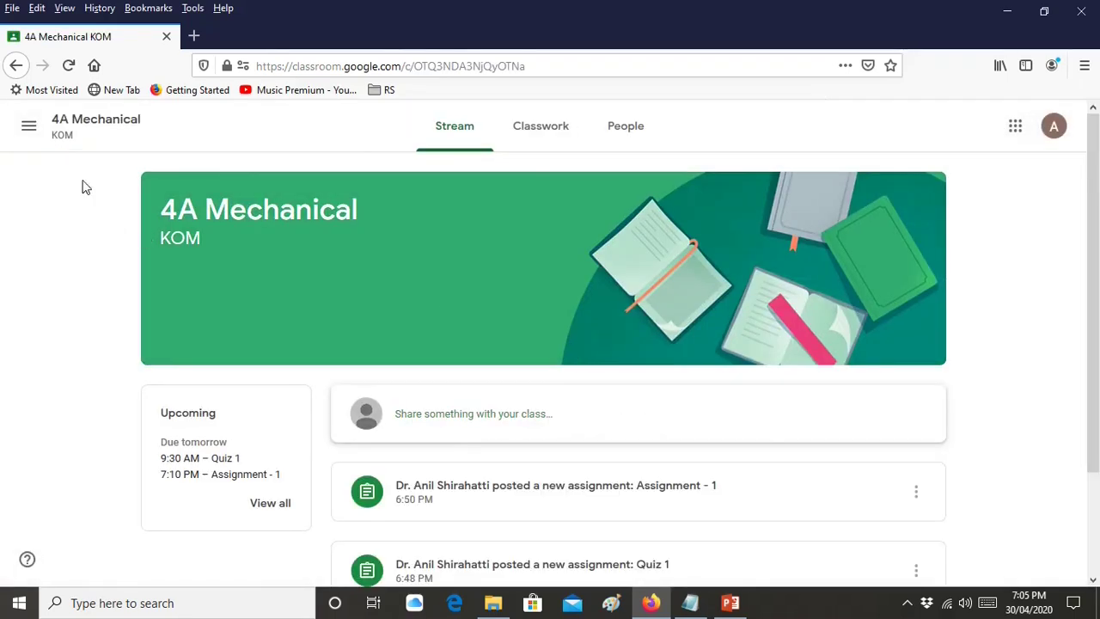
left_click(29, 125)
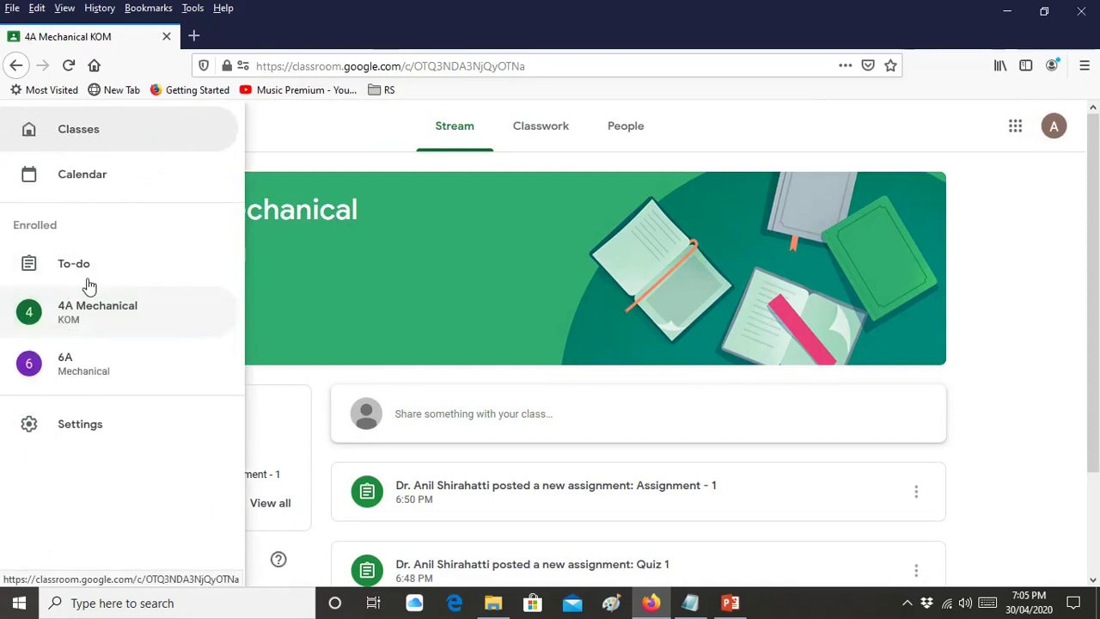
left_click(86, 137)
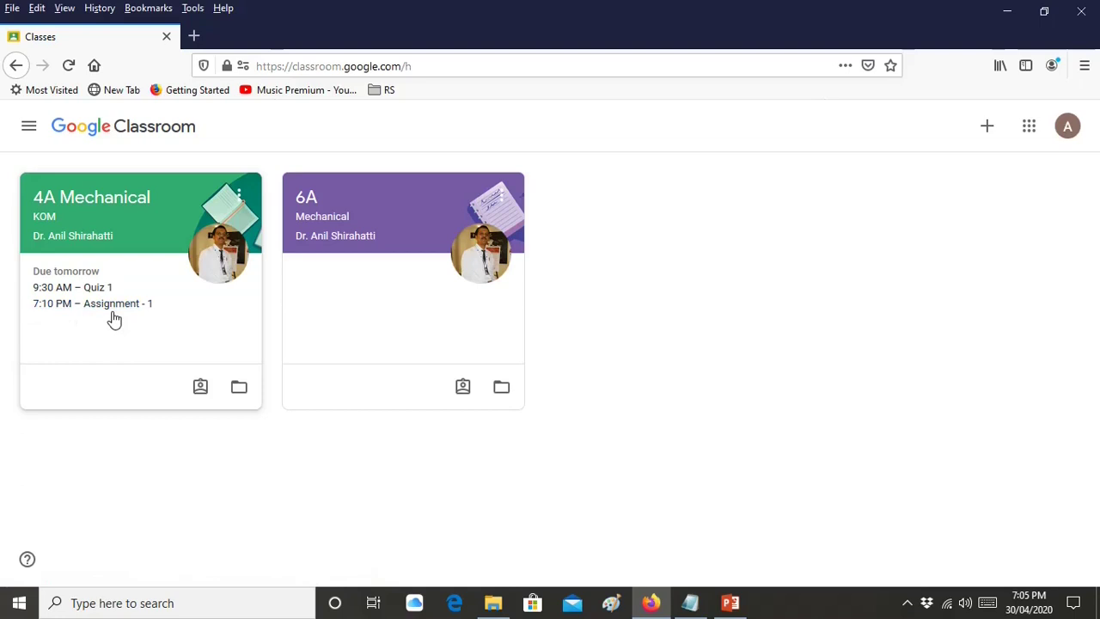
left_click(76, 212)
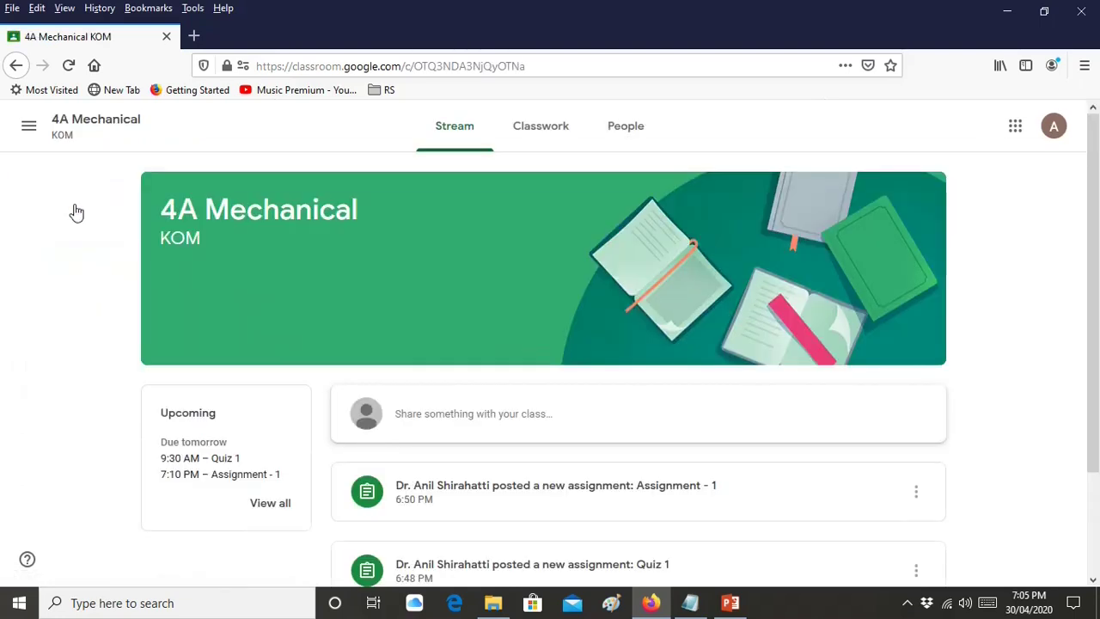
scroll(137, 378, "down", 3)
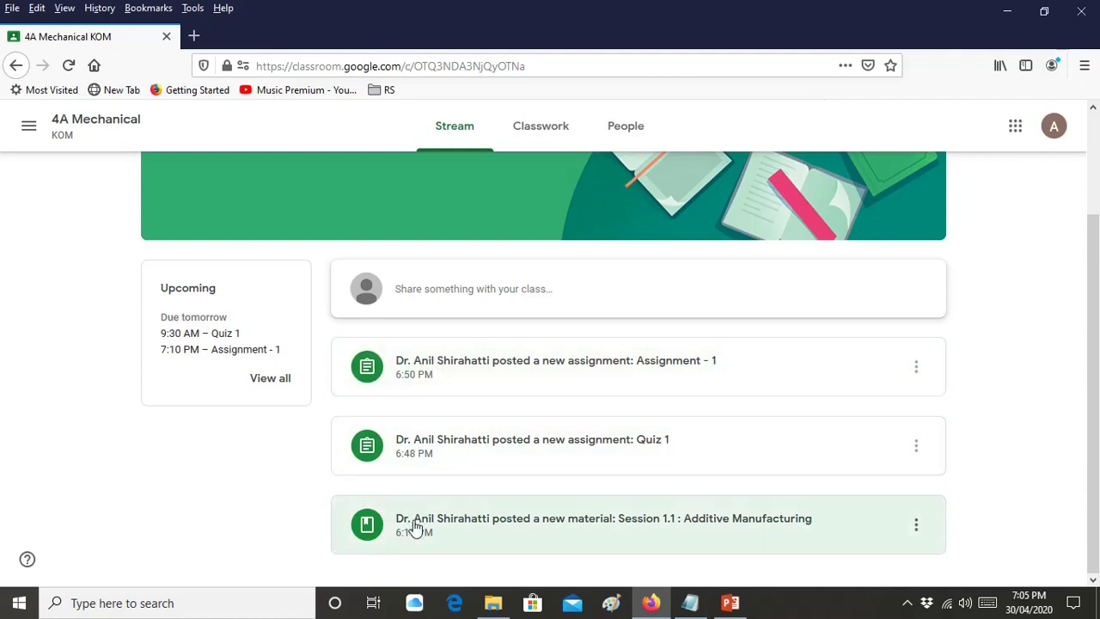
scroll(412, 526, "up", 3)
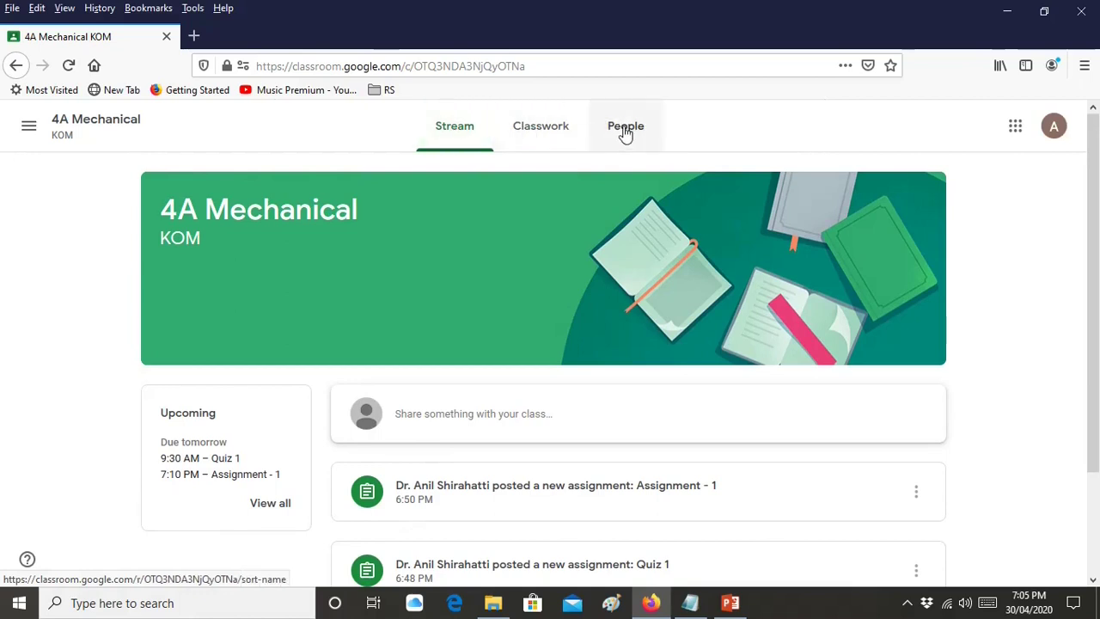
scroll(473, 133, "down", 3)
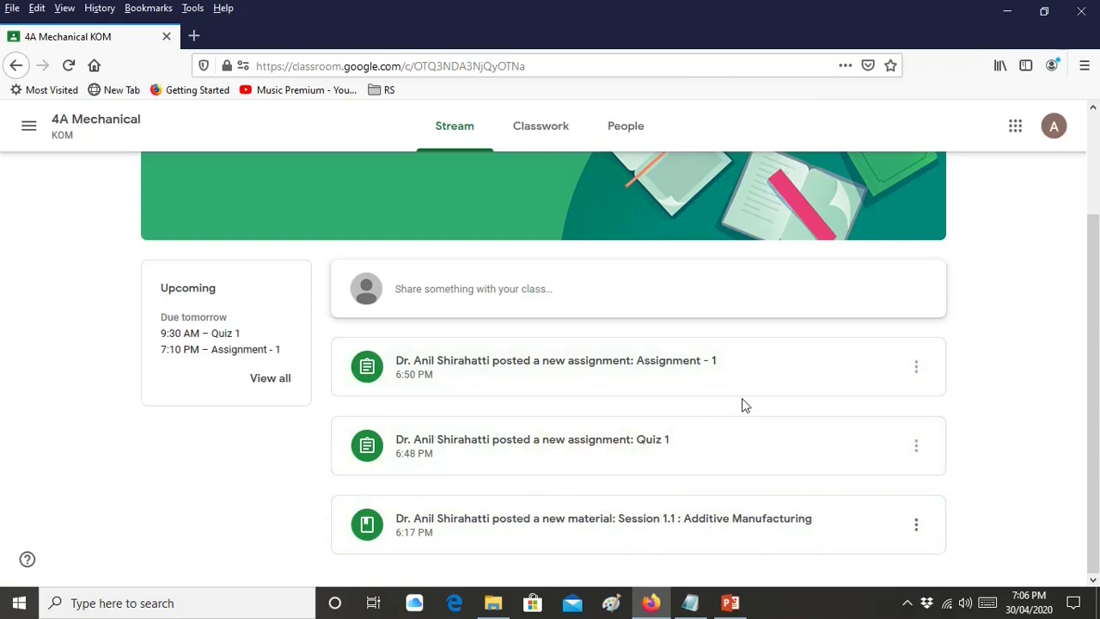
On Classwork, preview Session 1.1's attachments: the module 3 PDF, Nanomaterials-1.mp4 and the CNC video
left_click(524, 143)
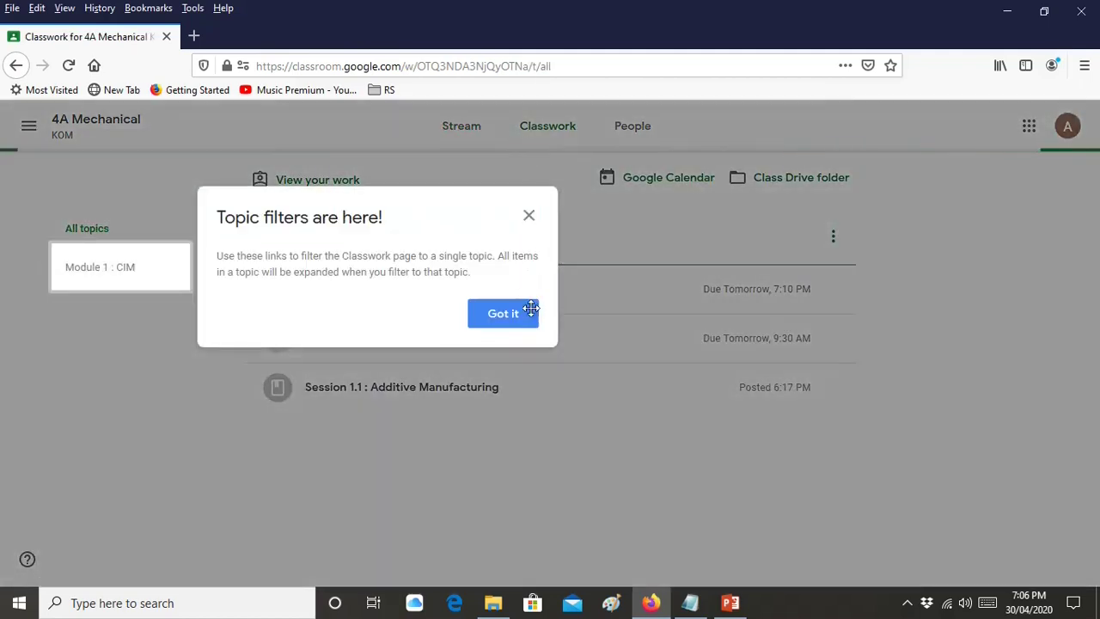
left_click(515, 325)
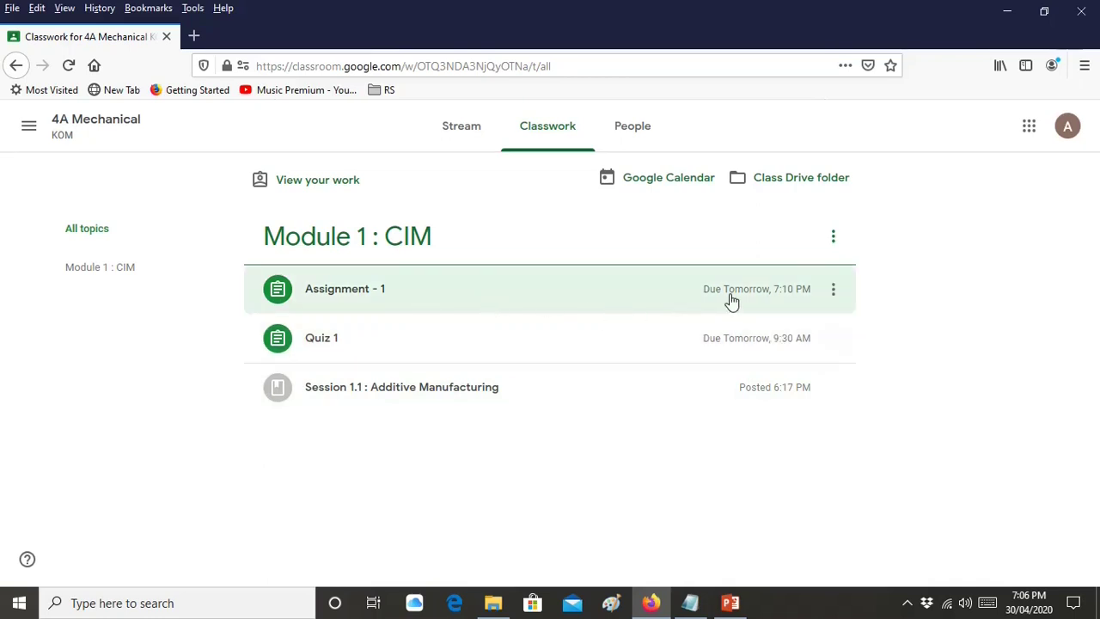
left_click(450, 399)
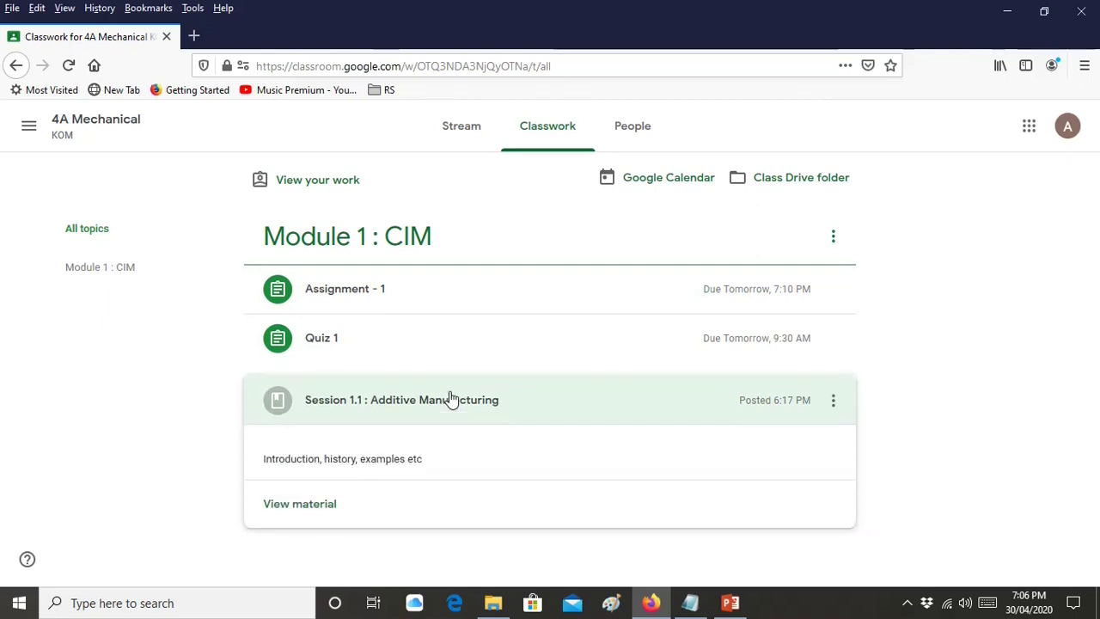
left_click(326, 508)
left_click(328, 512)
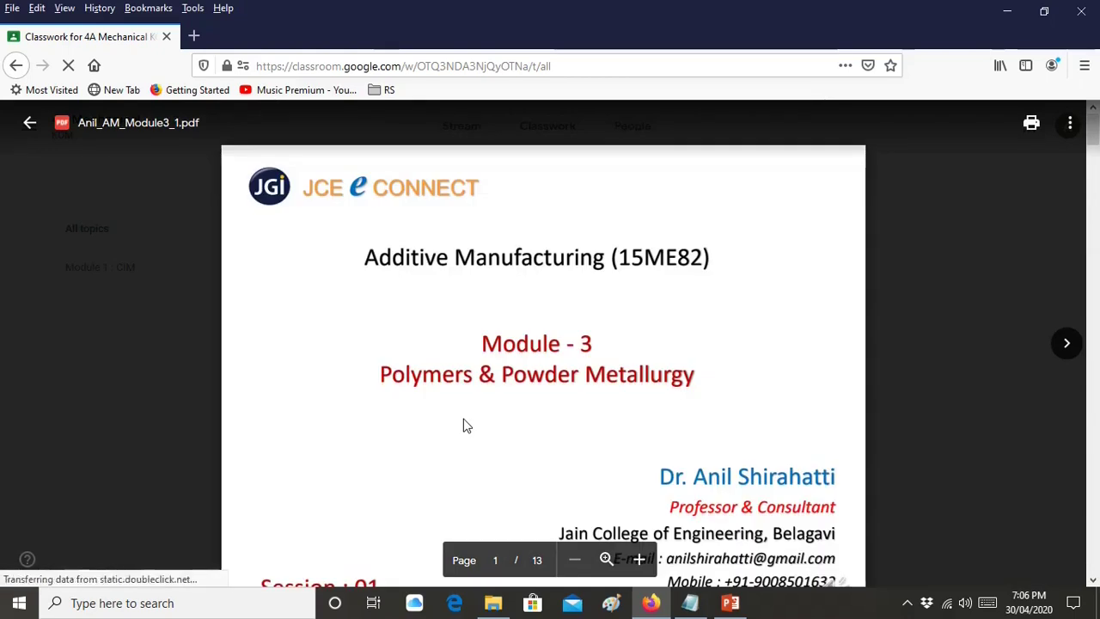
left_click(1065, 344)
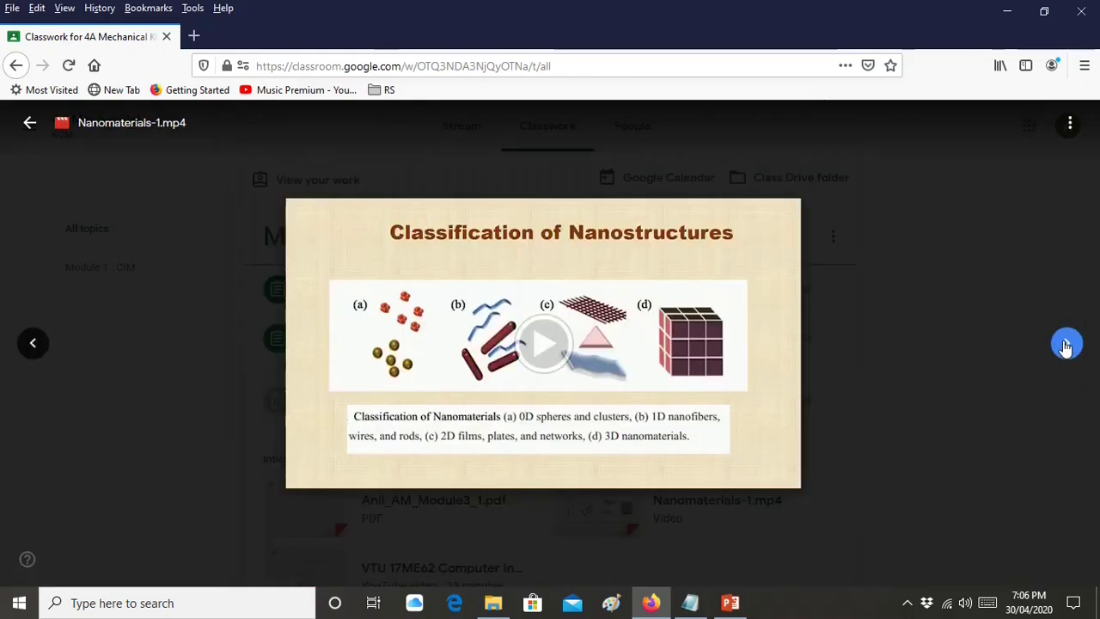
left_click(1066, 345)
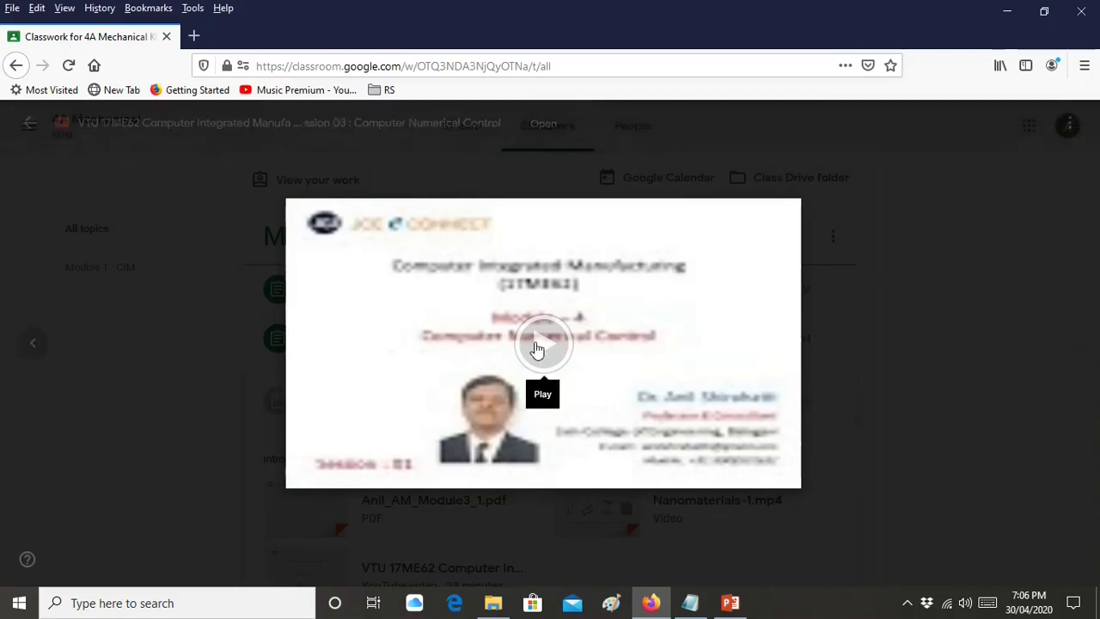
left_click(35, 351)
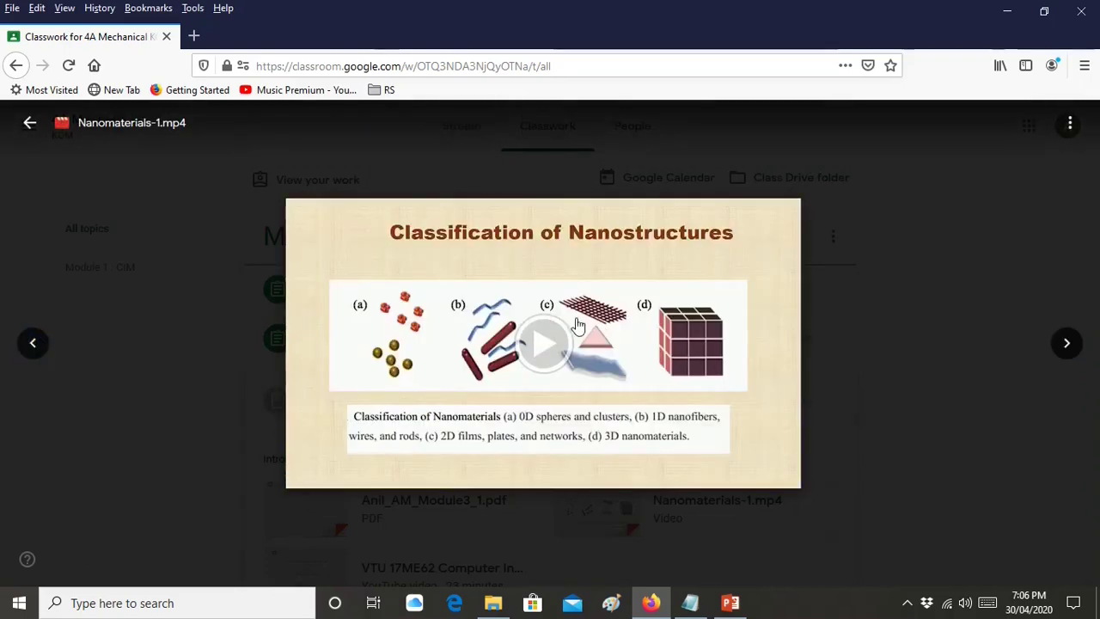
left_click(31, 123)
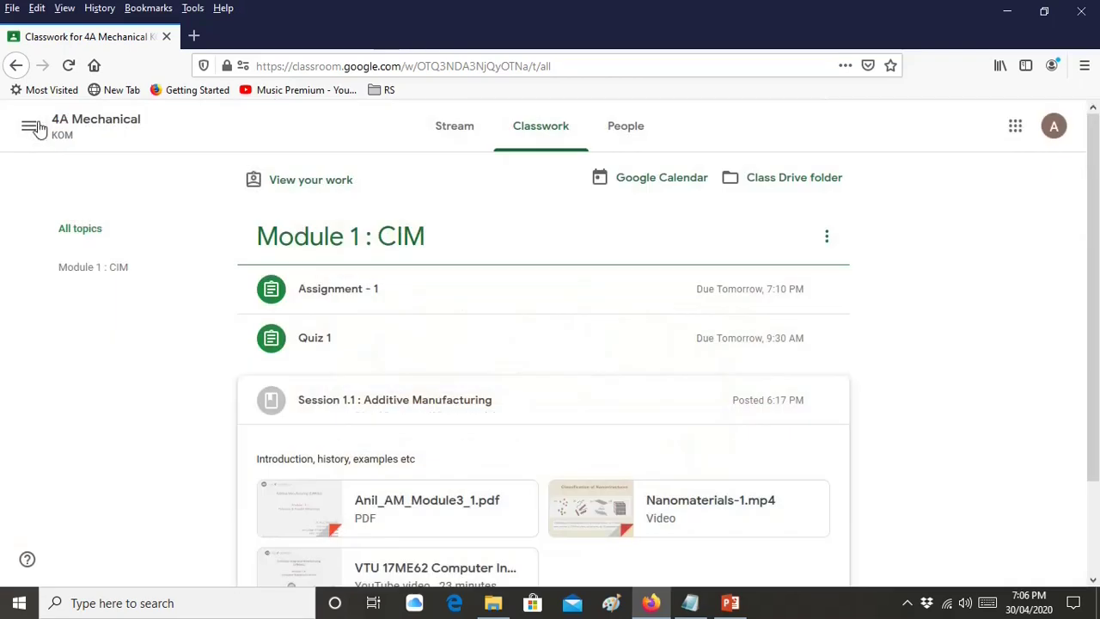
Re-expand Session 1.1 and play its Computer Integrated Manufacturing YouTube video
left_click(621, 403)
left_click(621, 403)
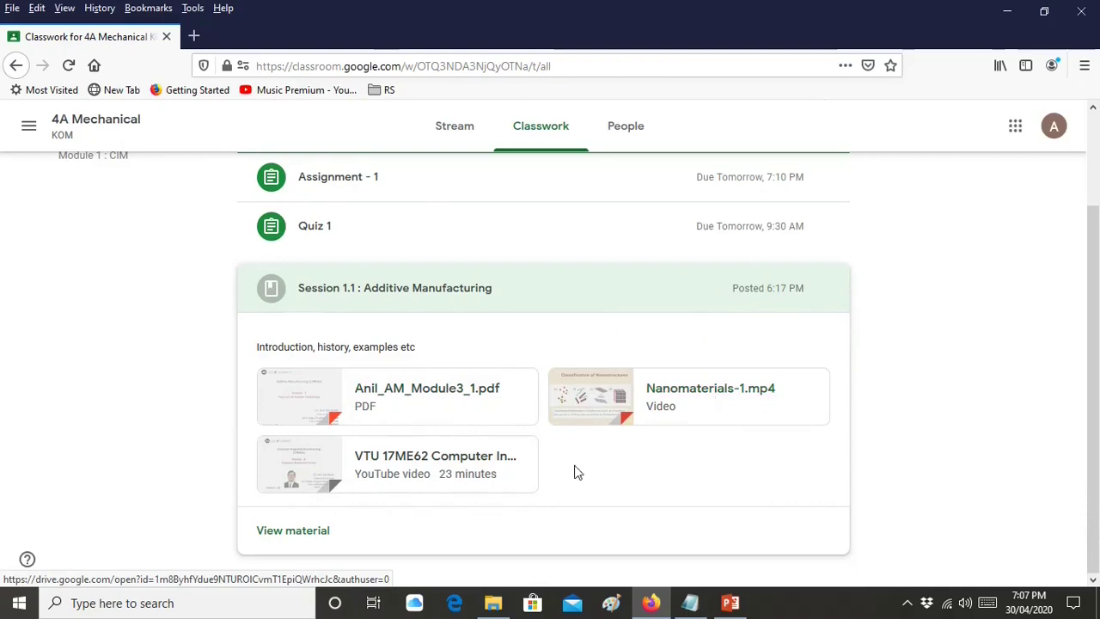
left_click(487, 474)
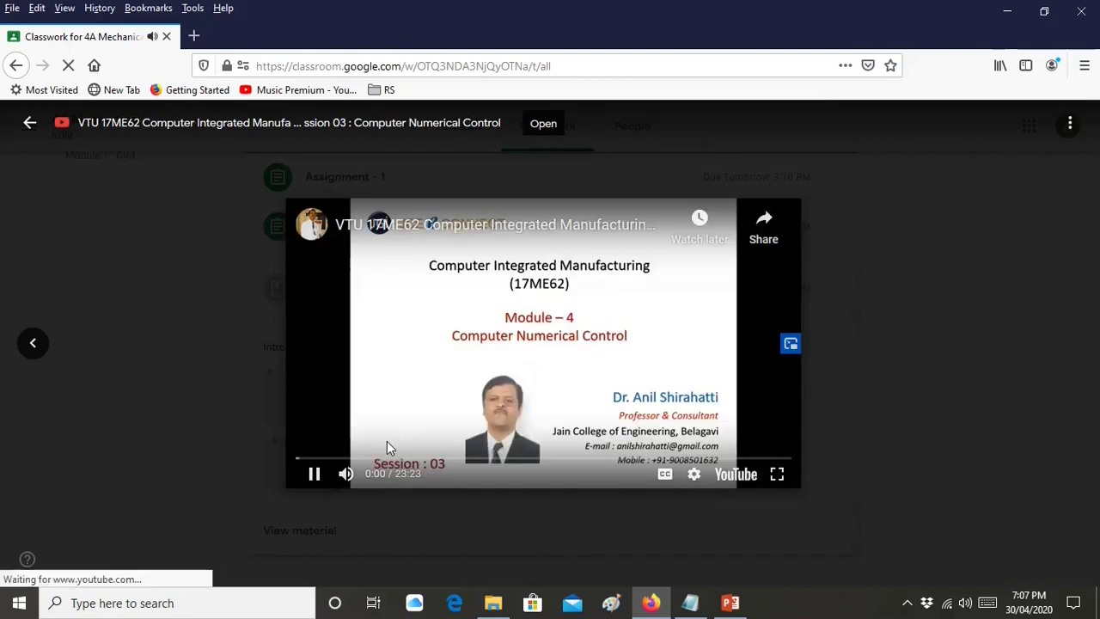
Watch the video on YouTube from Part Programming to M-Codes at 6:11, then close back to Classwork
left_click(332, 460)
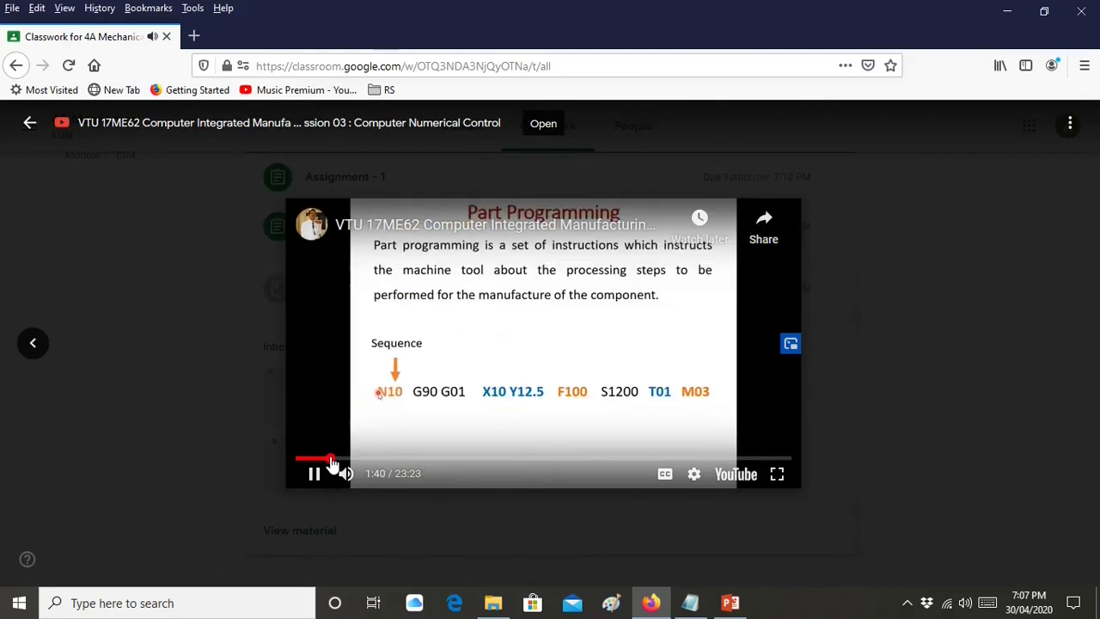
left_click(724, 484)
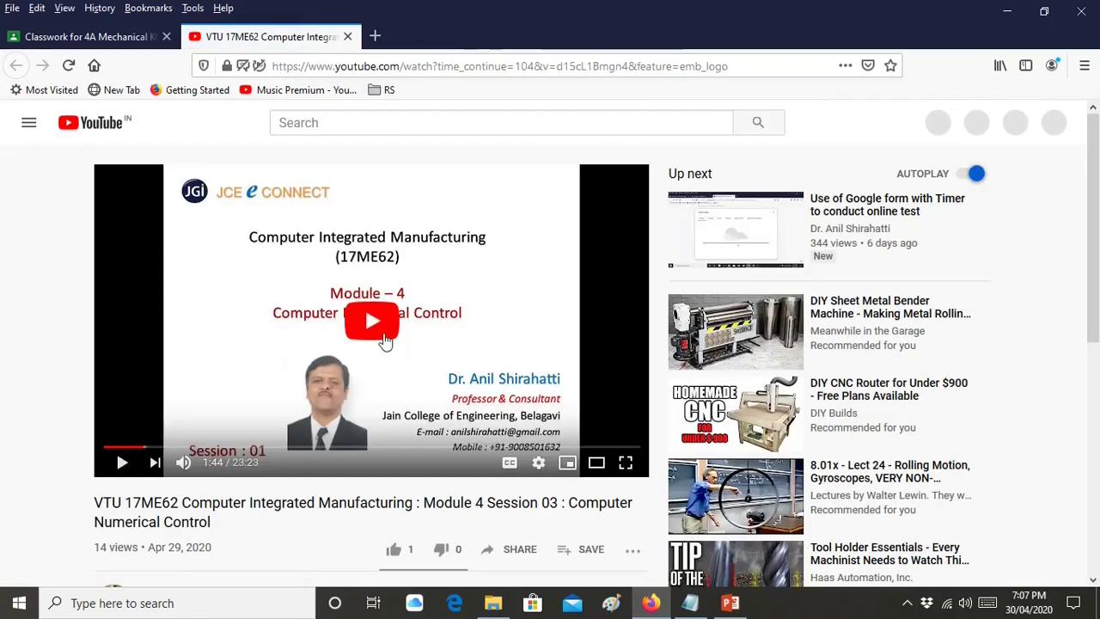
left_click(381, 345)
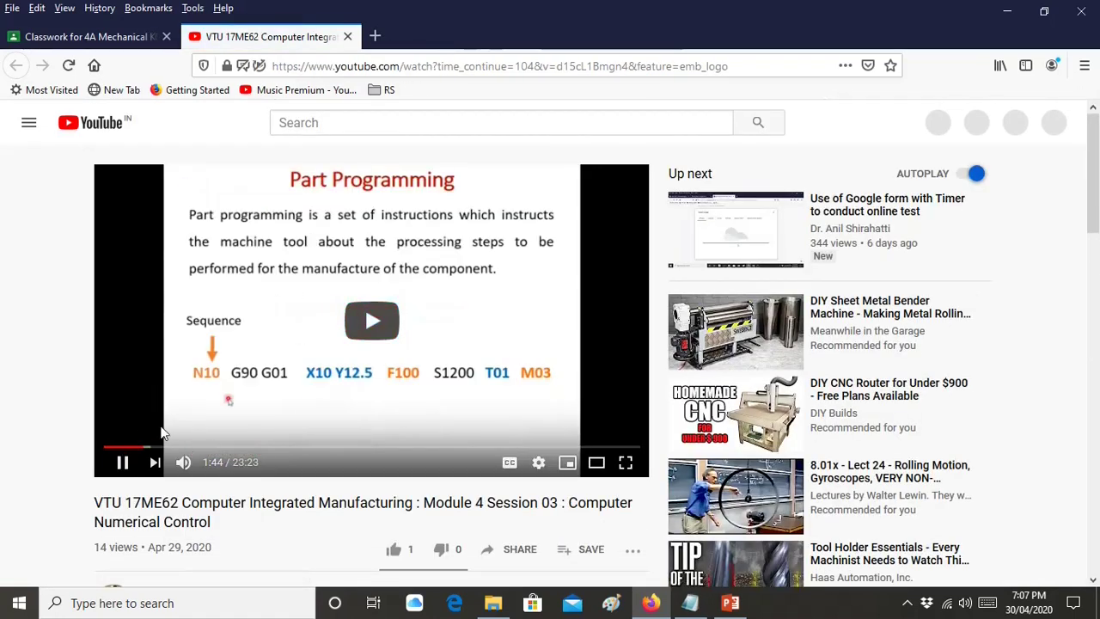
left_click(247, 448)
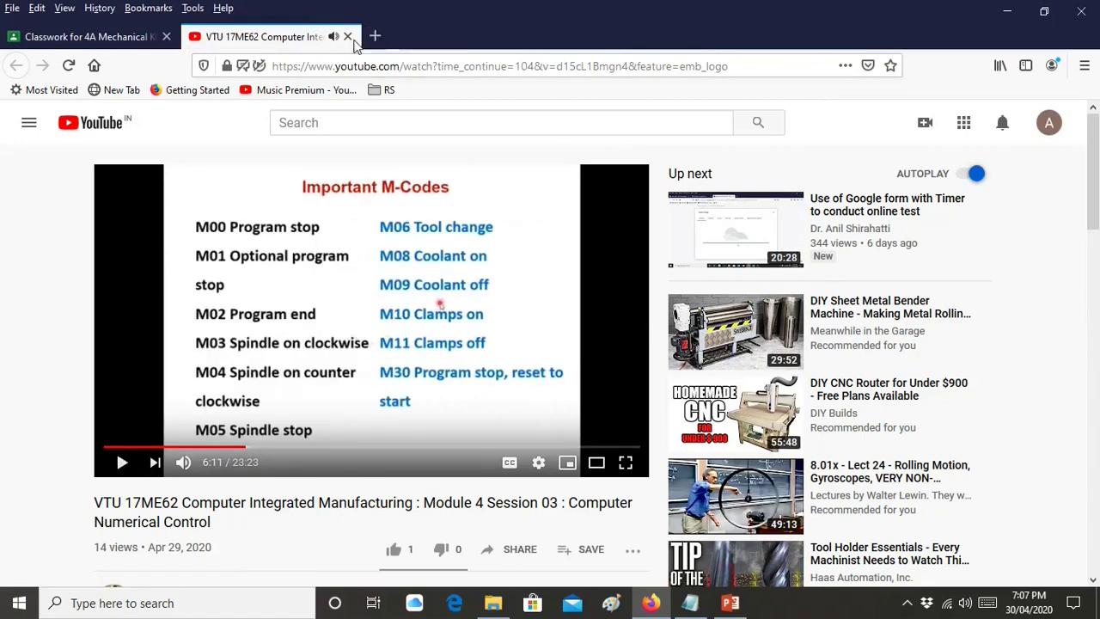
left_click(347, 36)
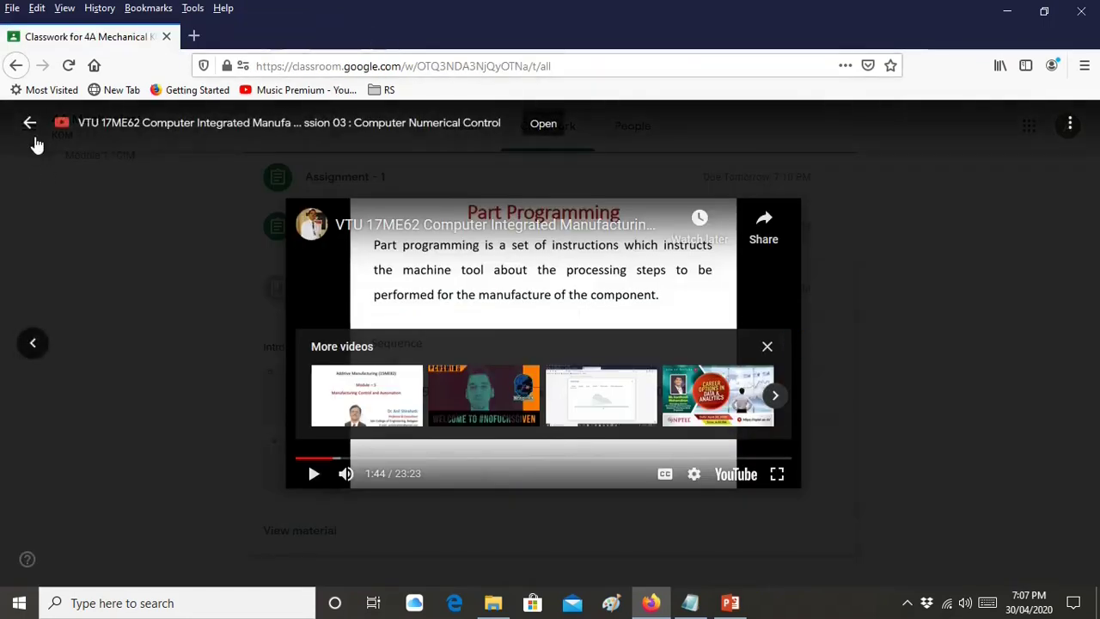
left_click(156, 269)
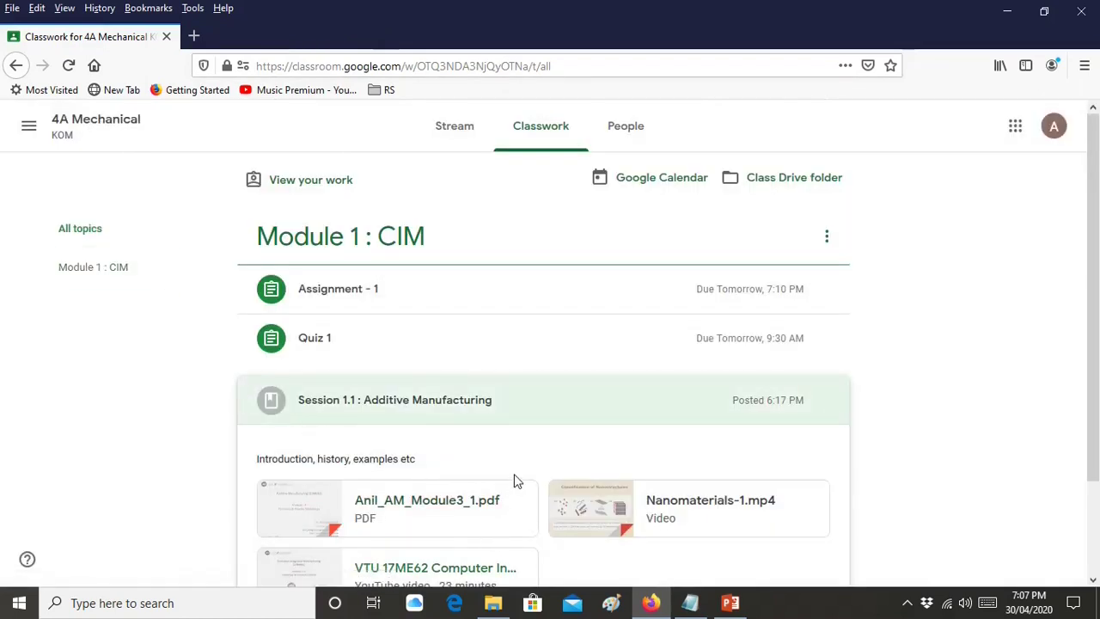
Look through People and Stream, then expand Quiz 1 on Classwork to see its 20 min Quiz - 1 form
left_click(652, 144)
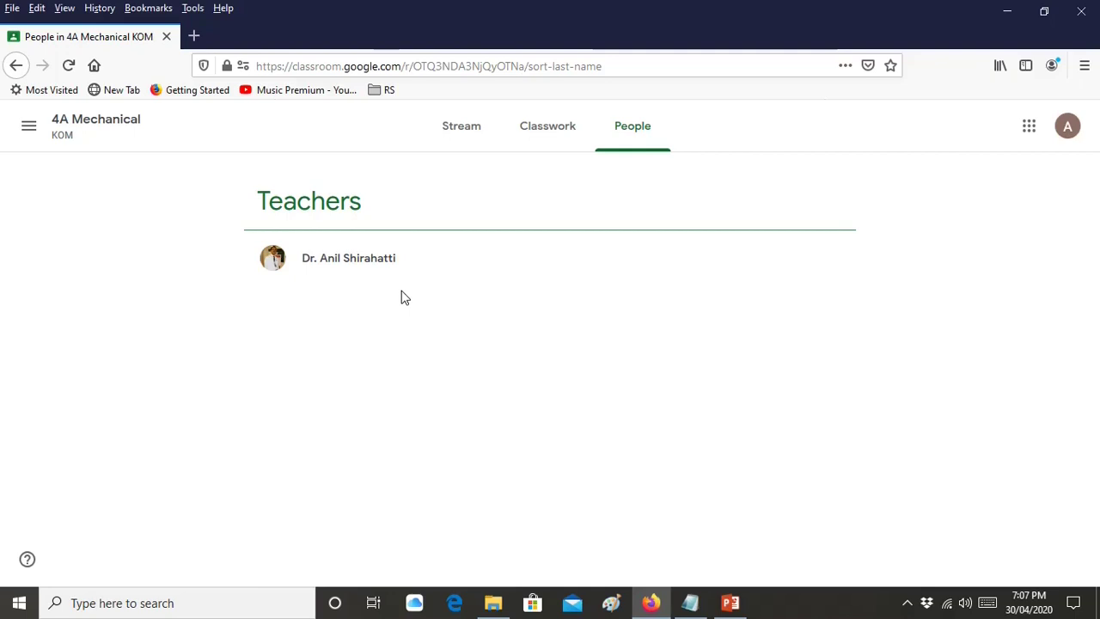
left_click(462, 138)
left_click(533, 131)
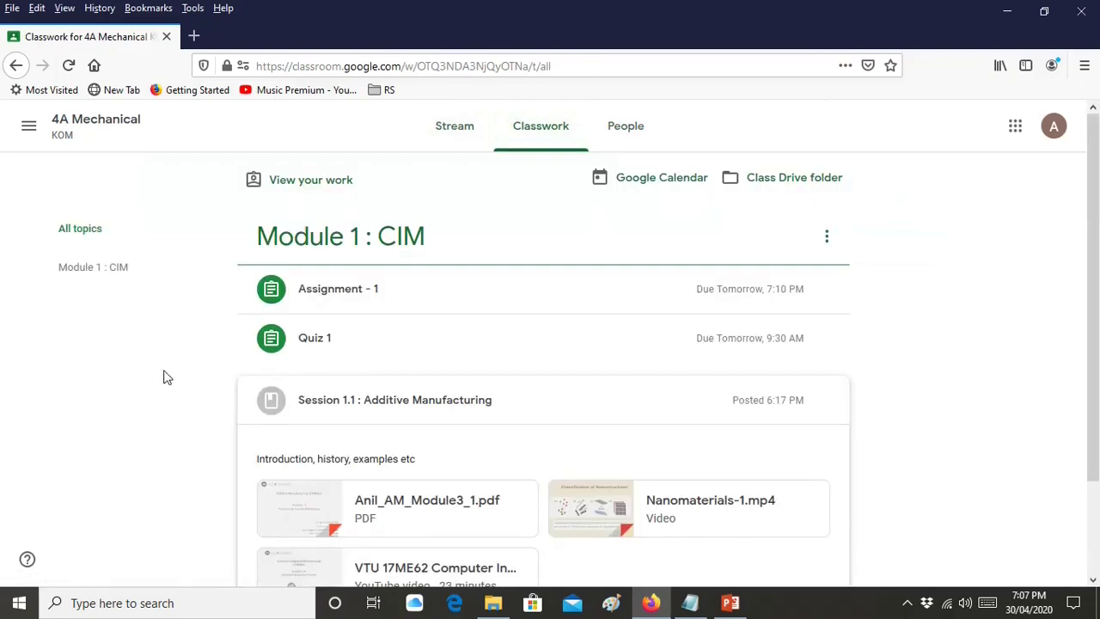
scroll(324, 400, "down", 2)
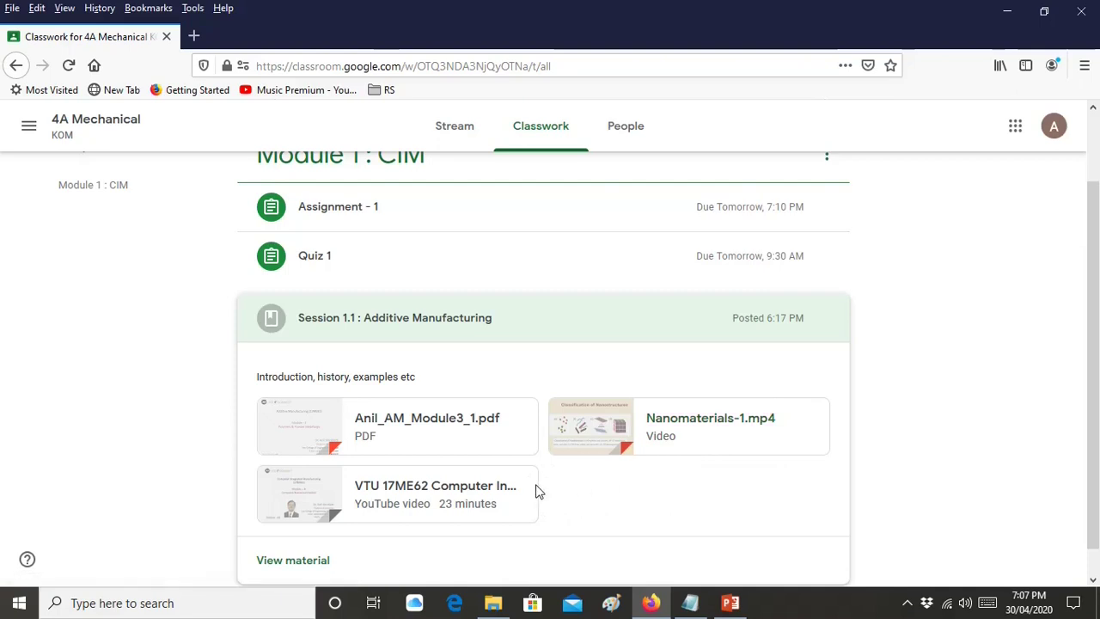
left_click(410, 267)
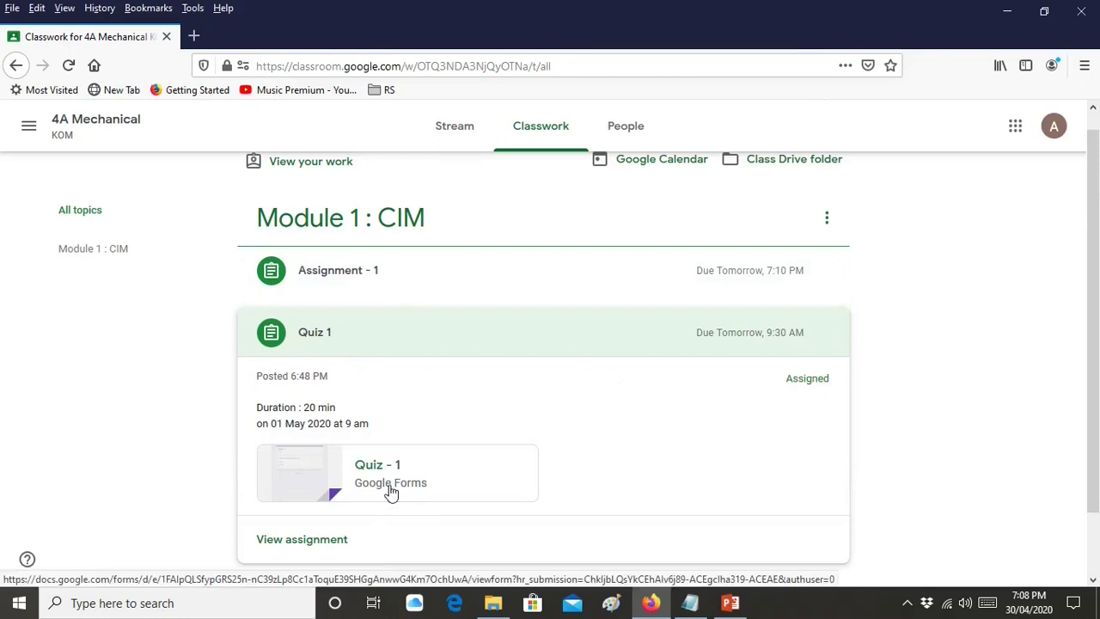
Answer Quiz - 1 with TRUE for the first question and a) PLA for the FDM question, then submit
left_click(391, 491)
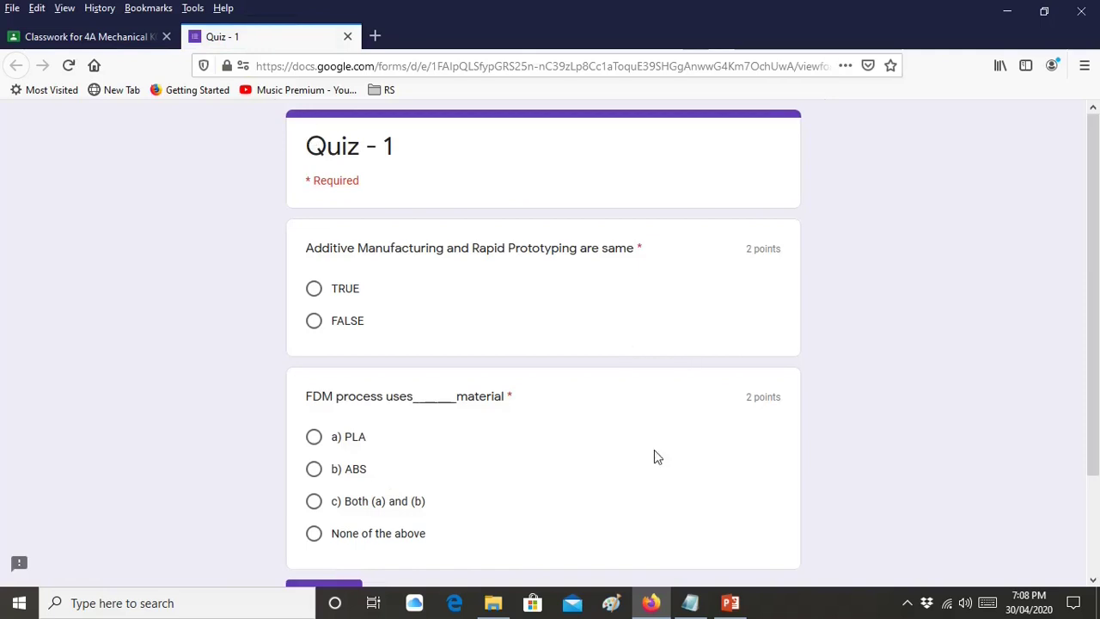
scroll(654, 457, "down", 2)
scroll(651, 460, "up", 1)
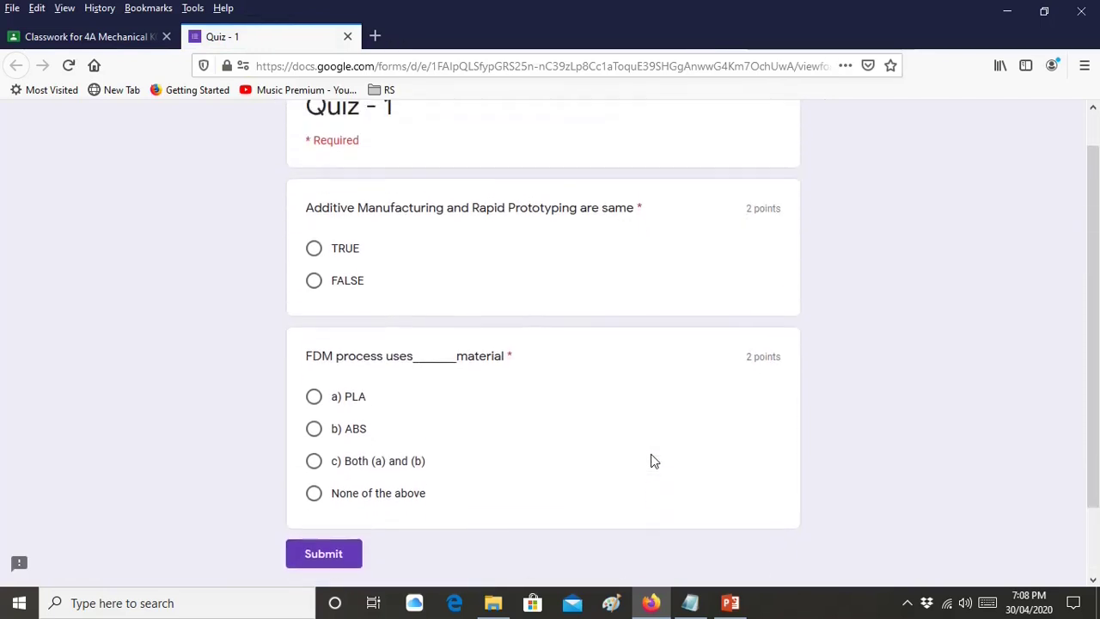
scroll(585, 452, "up", 1)
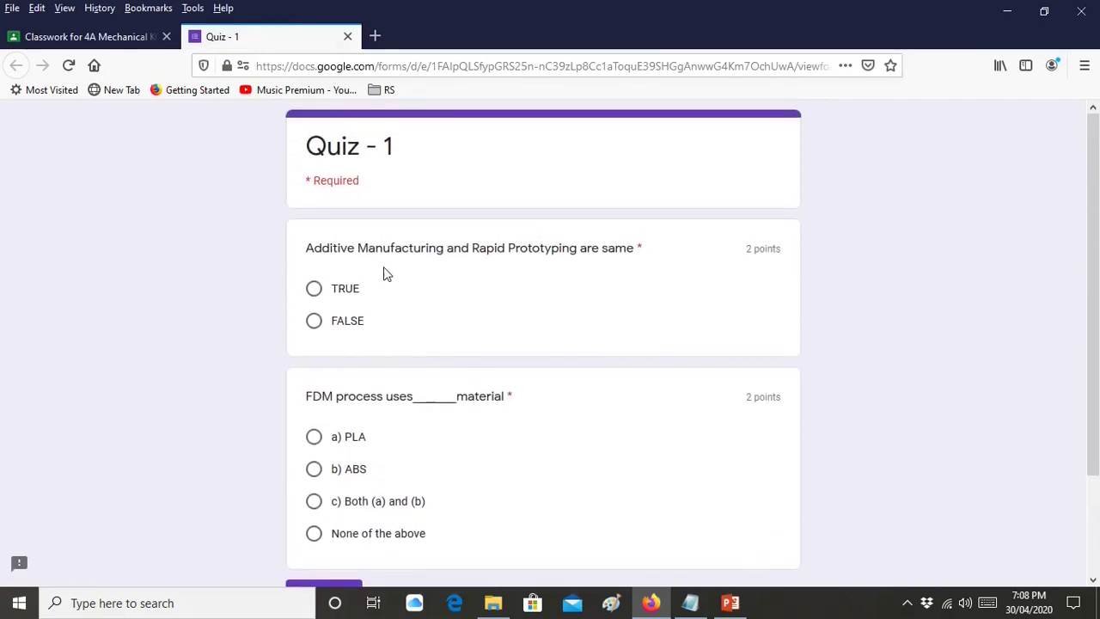
left_click(317, 293)
scroll(426, 343, "down", 1)
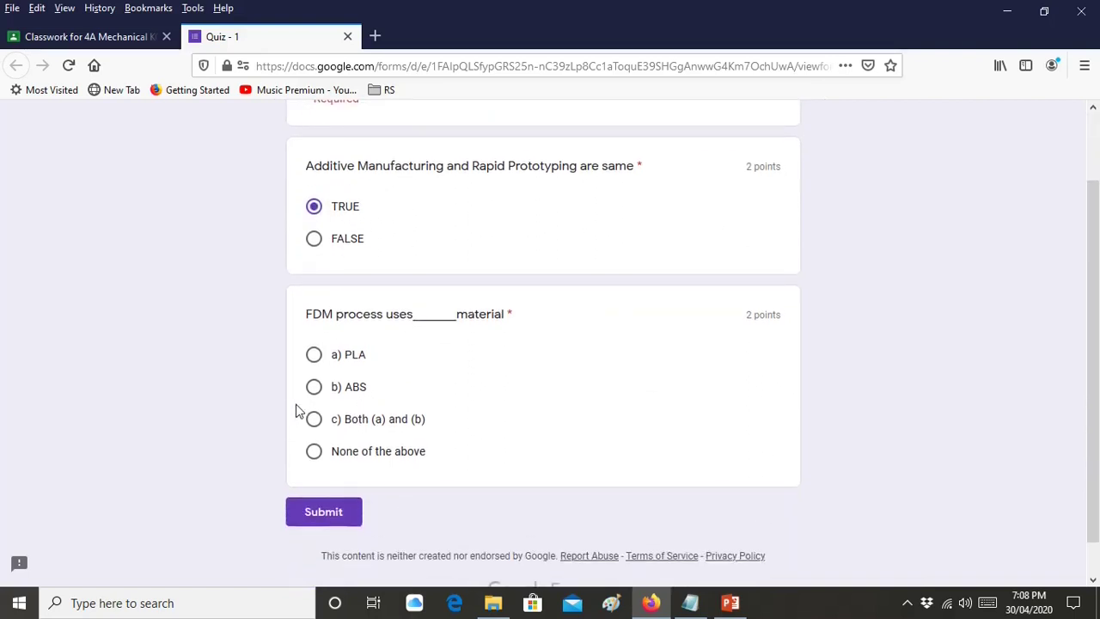
left_click(313, 354)
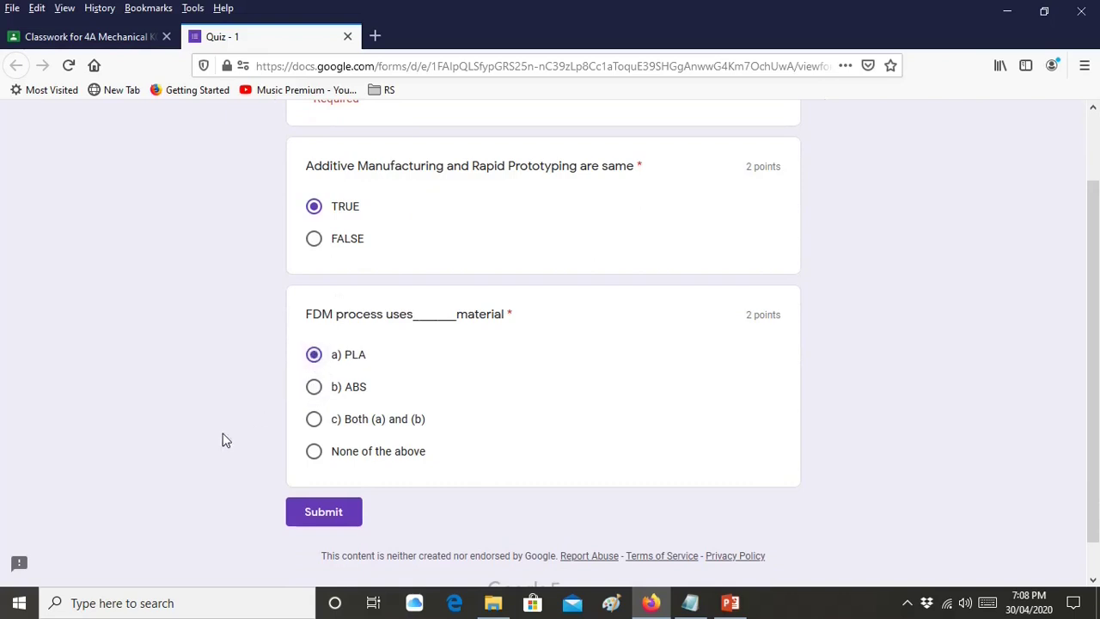
left_click(346, 514)
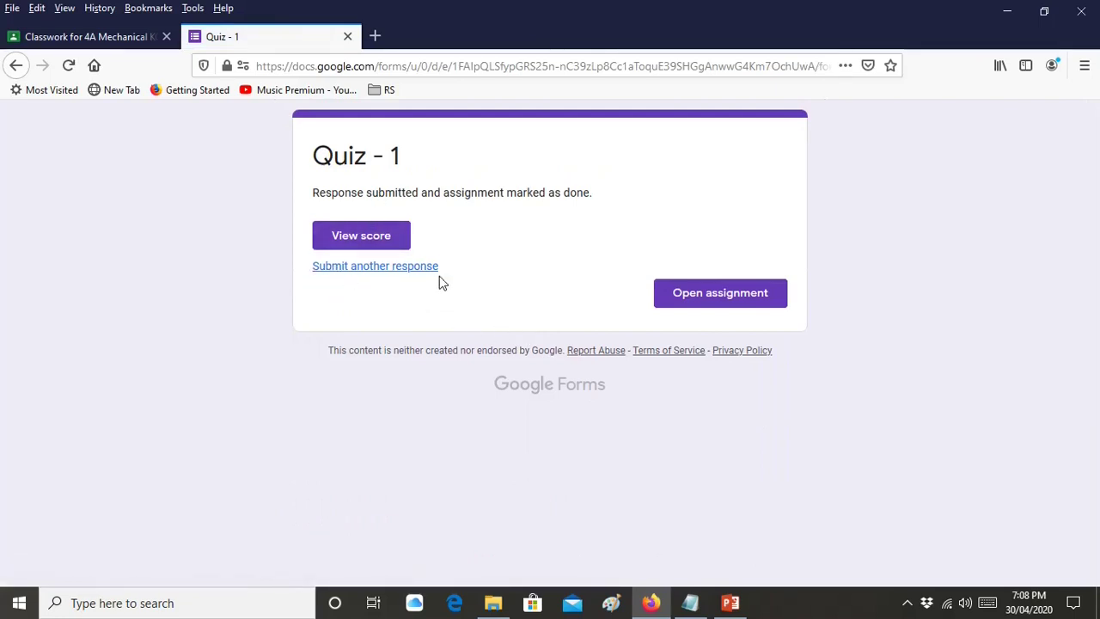
Check the quiz assignment's turned-in status, then return to the 4A Mechanical class stream
left_click(697, 296)
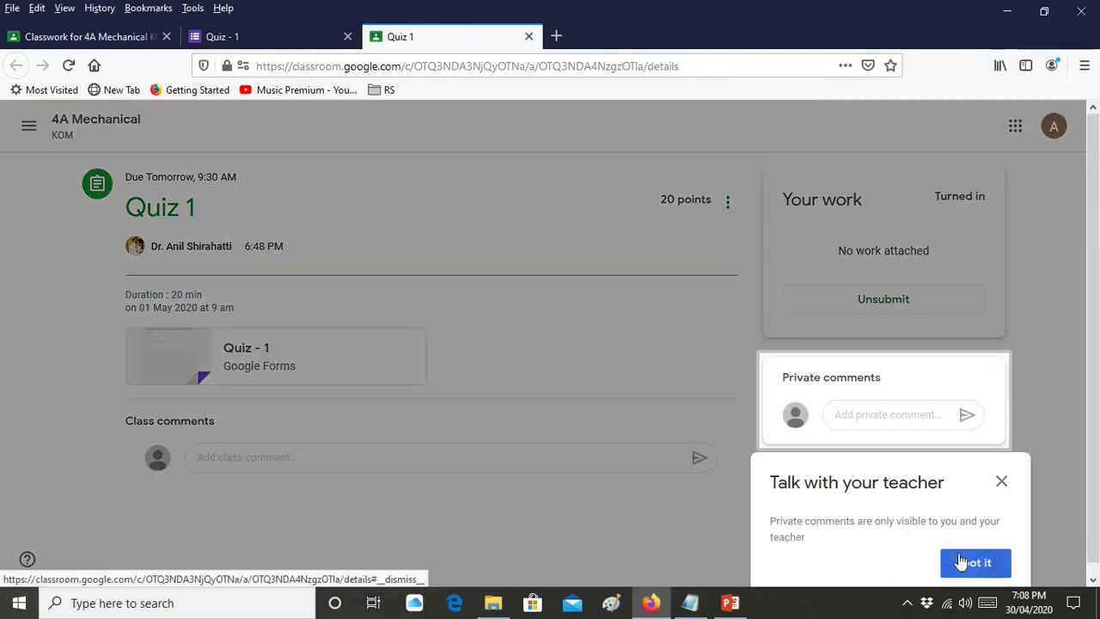
left_click(967, 563)
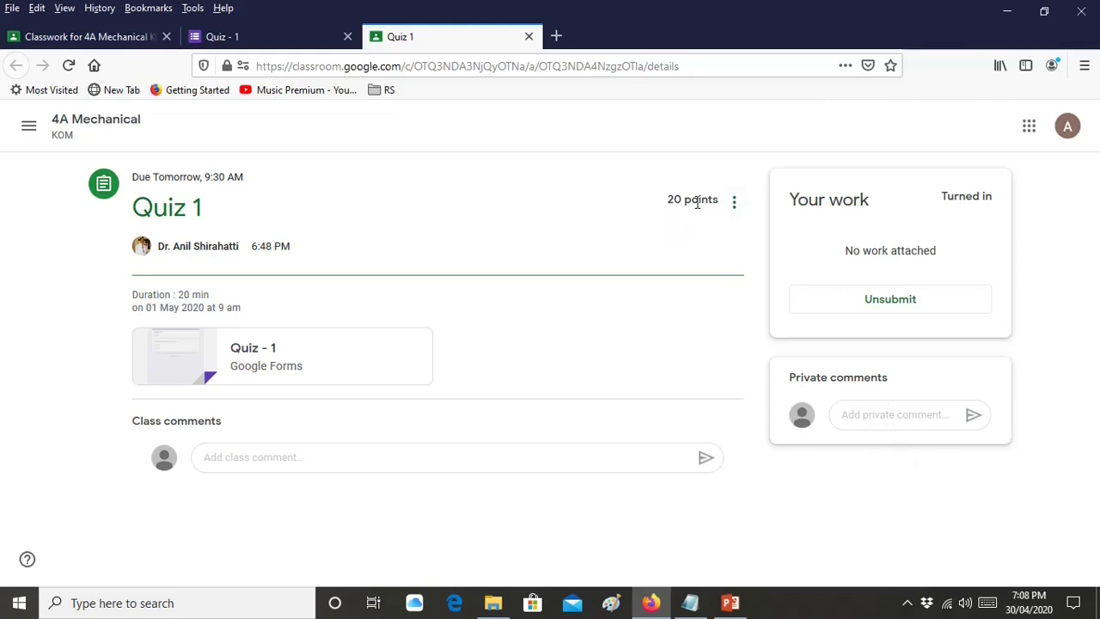
left_click(80, 130)
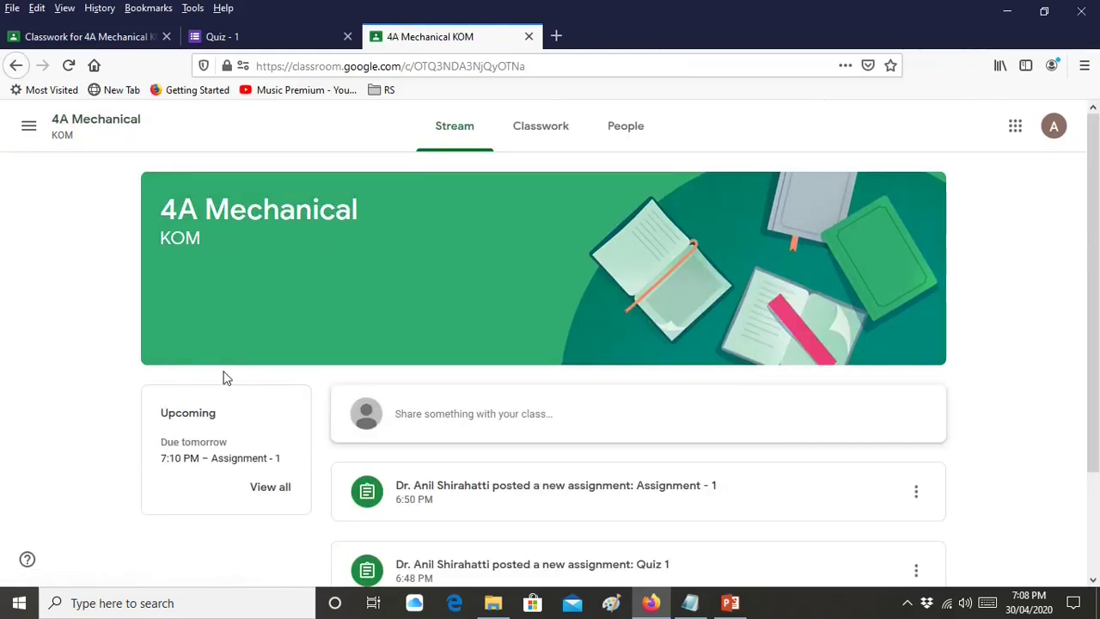
From the Classwork list, expand Assignment - 1 and open its full page
scroll(223, 379, "down", 2)
scroll(224, 378, "up", 3)
left_click(518, 138)
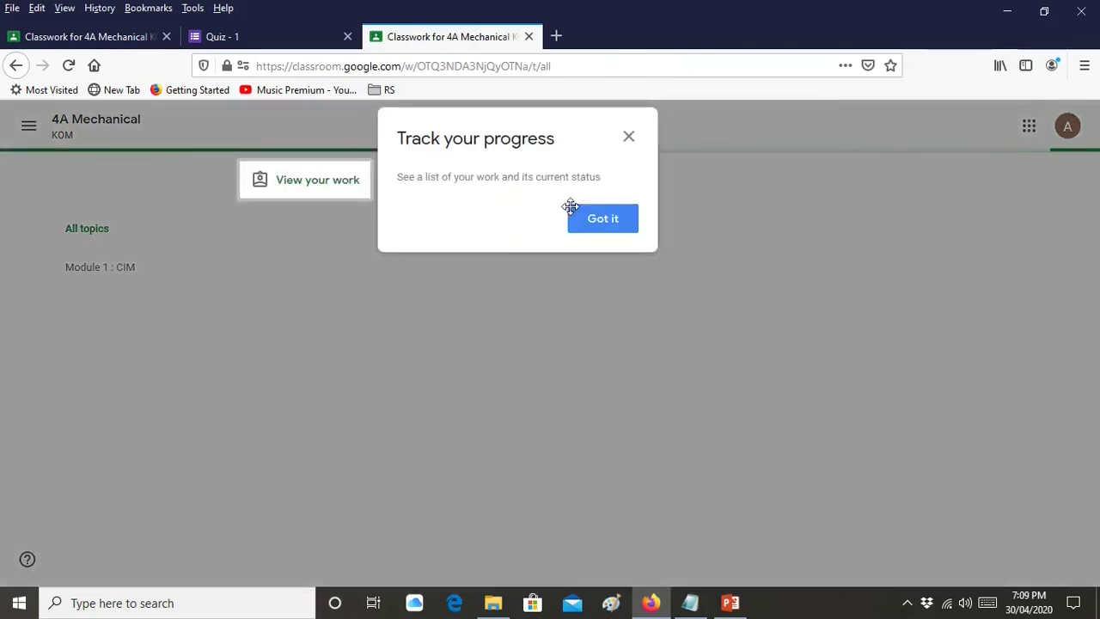
left_click(593, 221)
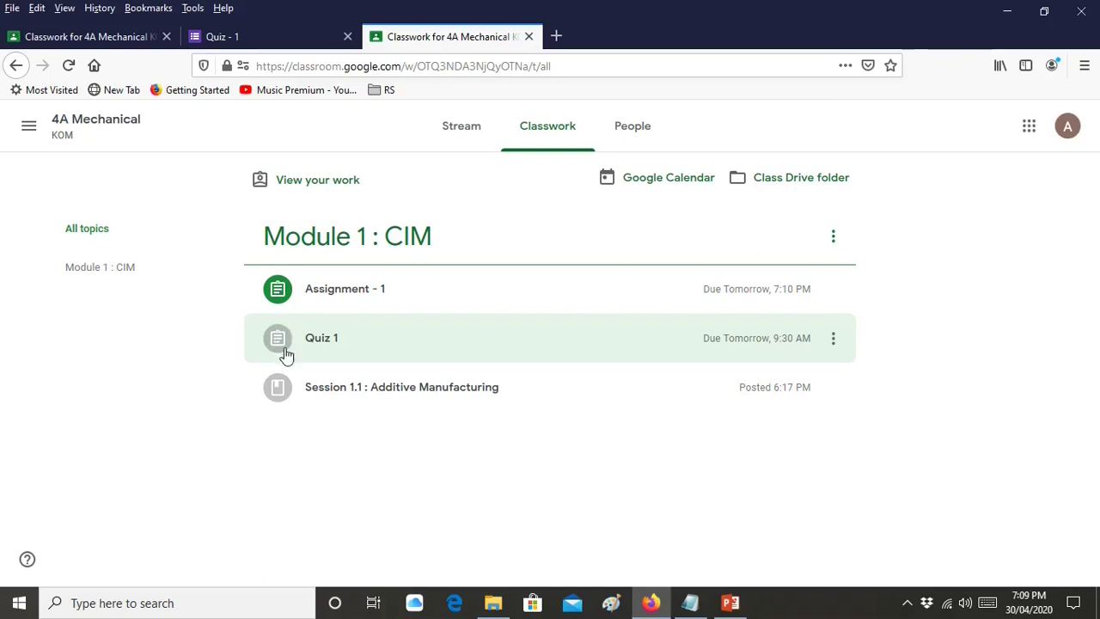
left_click(594, 312)
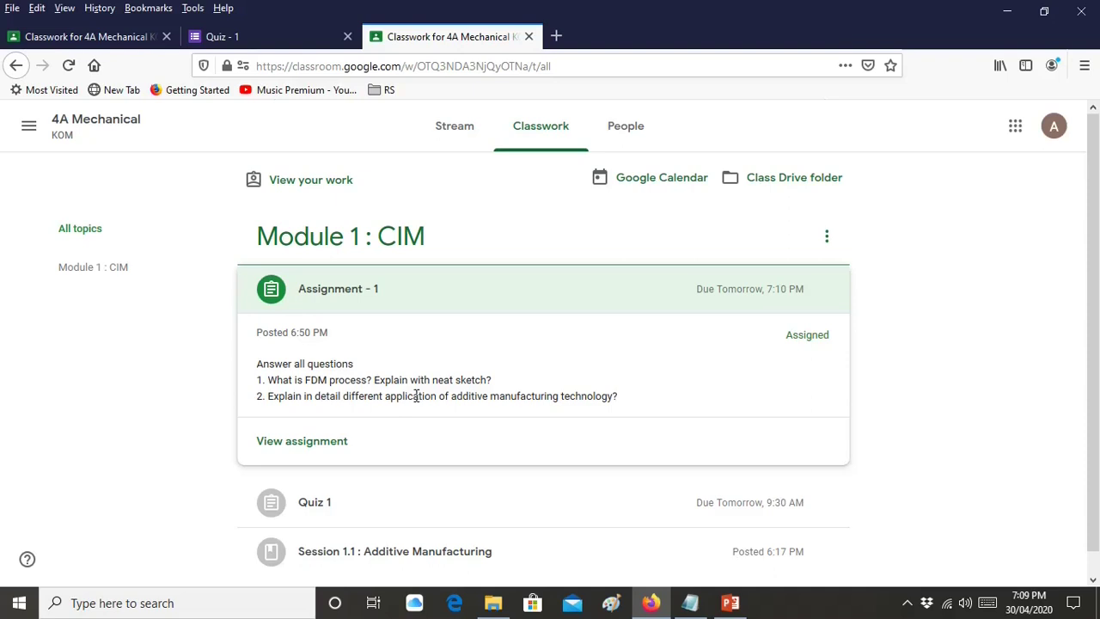
left_click(318, 442)
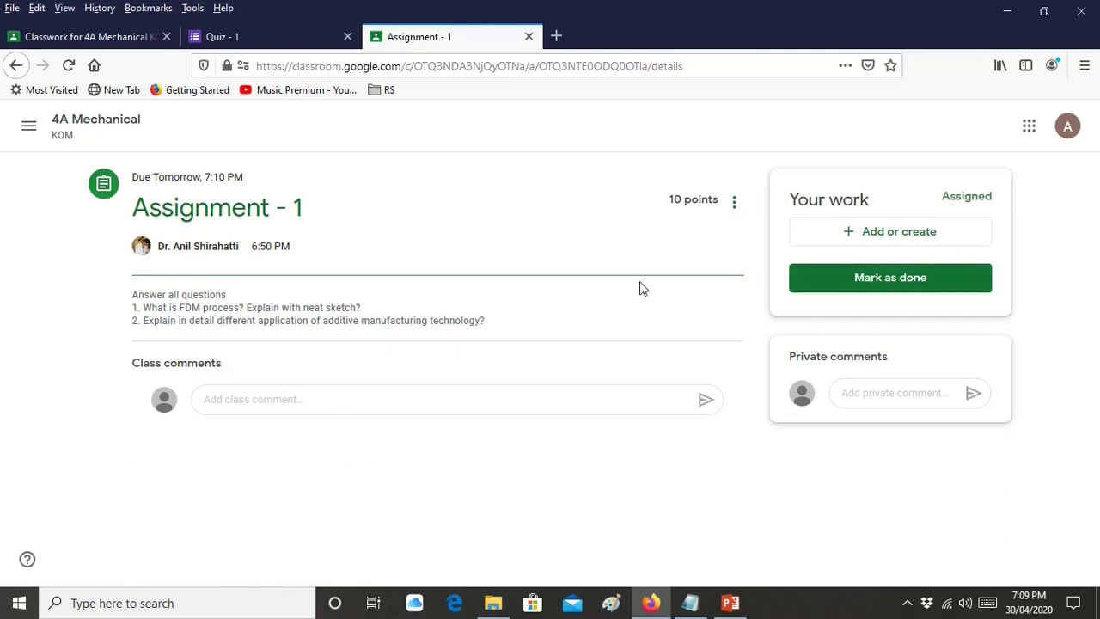
Upload mechschsyll6.pdf from the Subject folder as the attached work for Assignment - 1
left_click(916, 244)
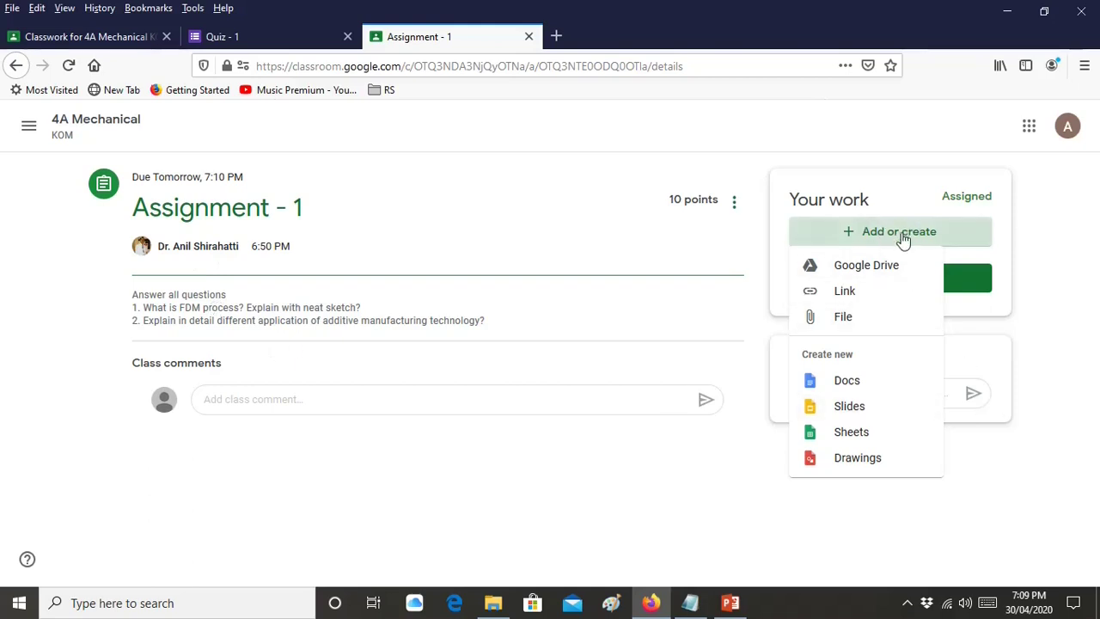
left_click(866, 331)
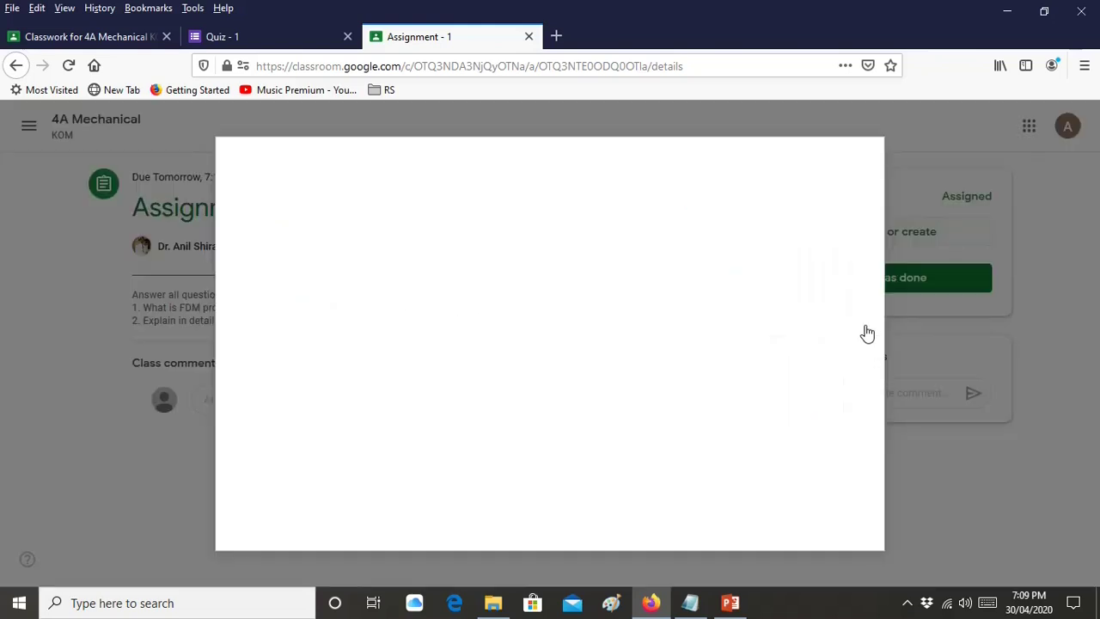
left_click(609, 364)
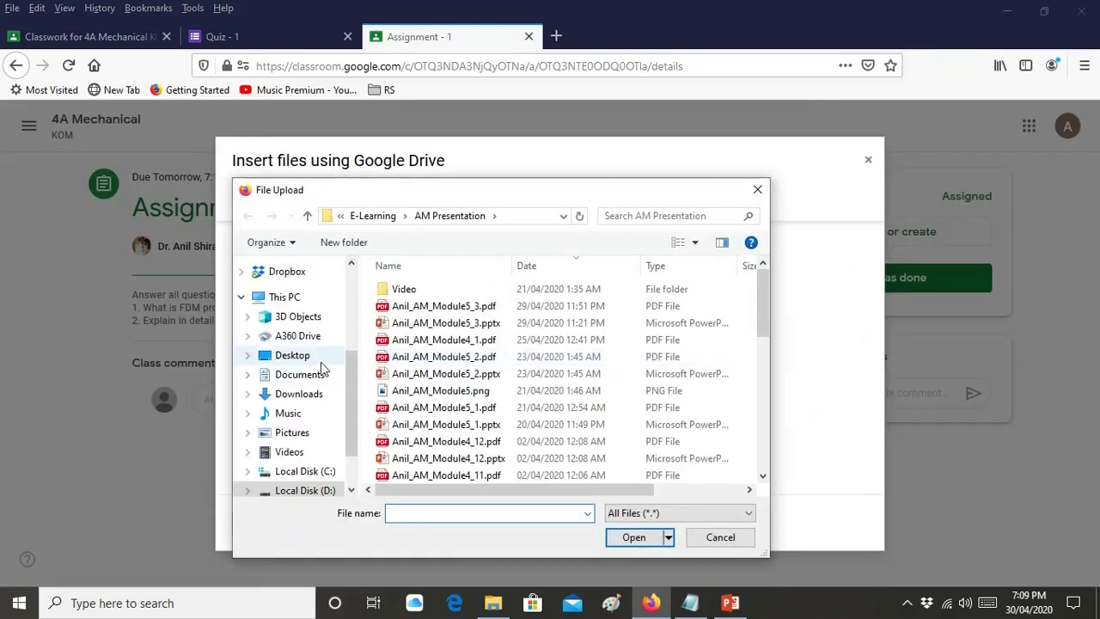
left_click_drag(352, 365, 356, 275)
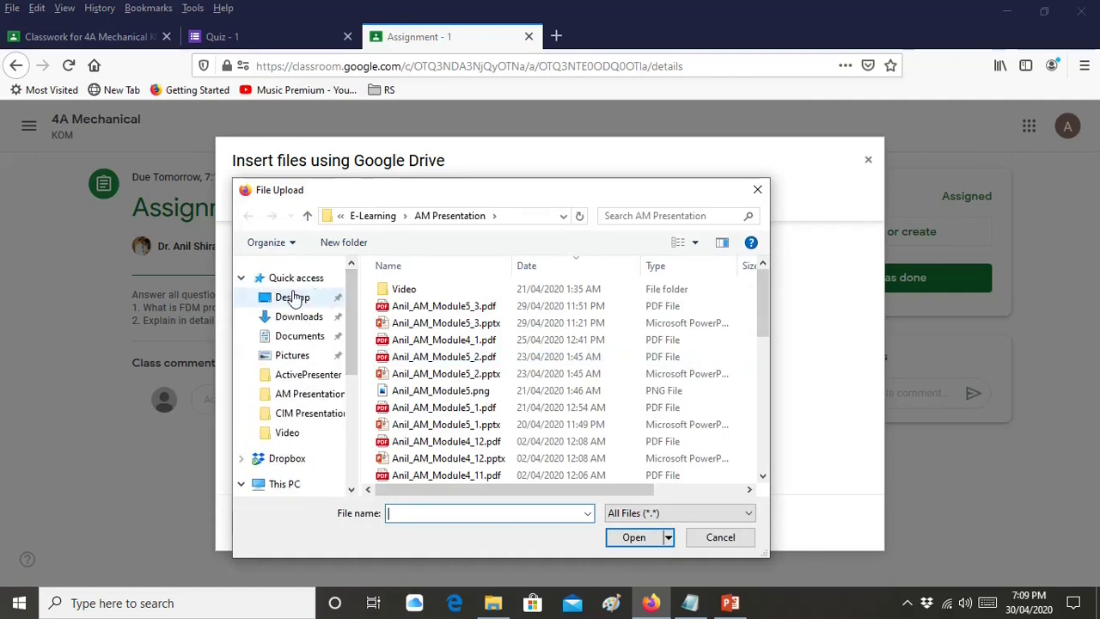
scroll(279, 393, "down", 3)
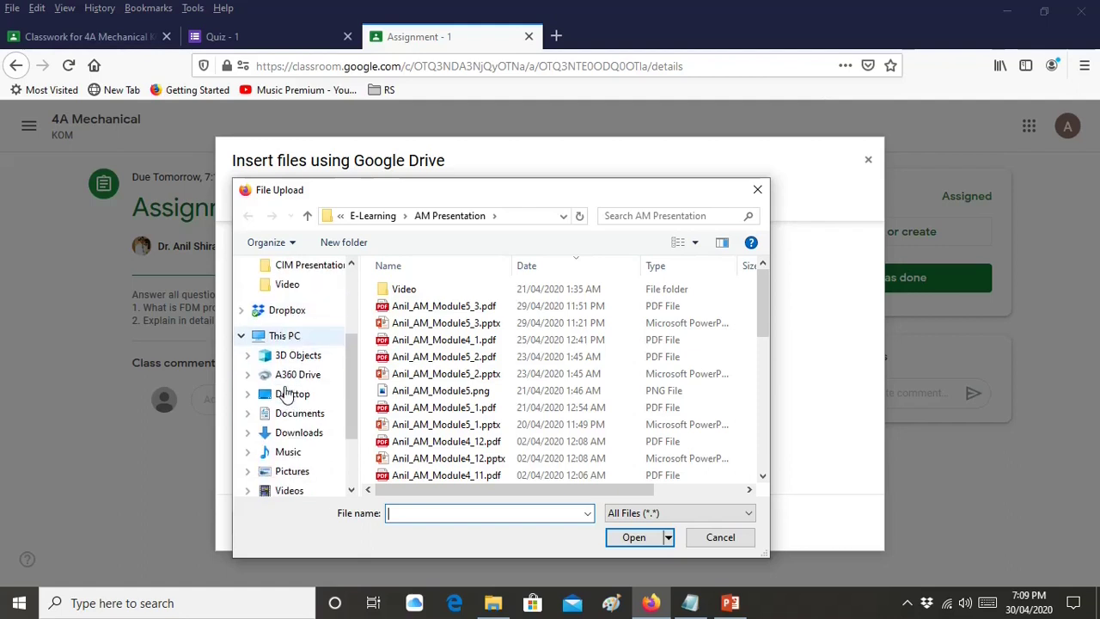
left_click(308, 217)
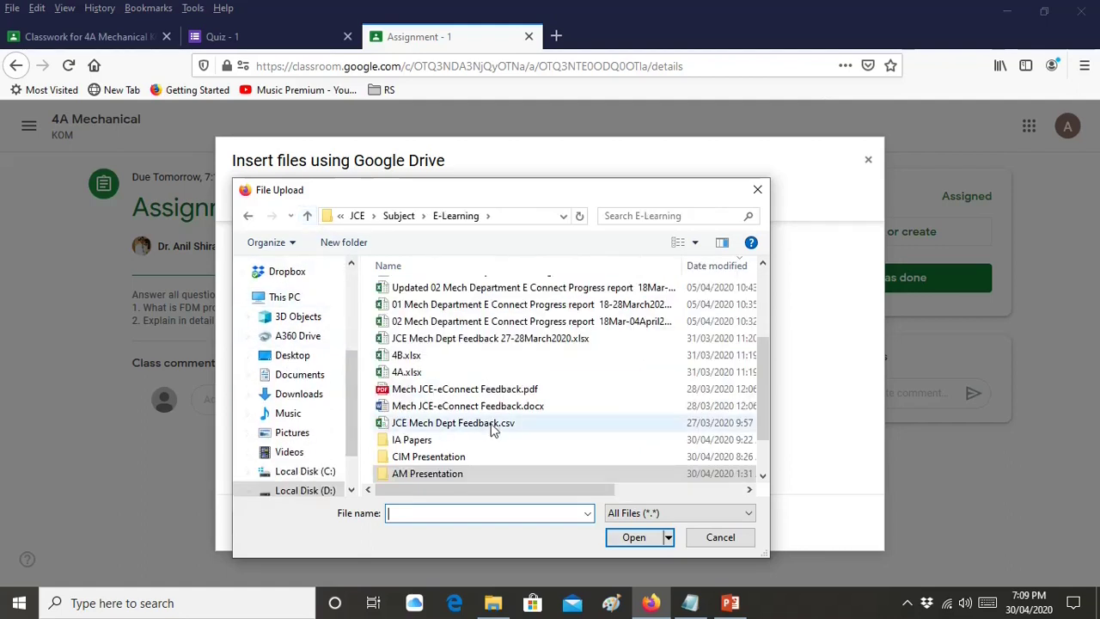
scroll(497, 426, "down", 1)
left_click(310, 221)
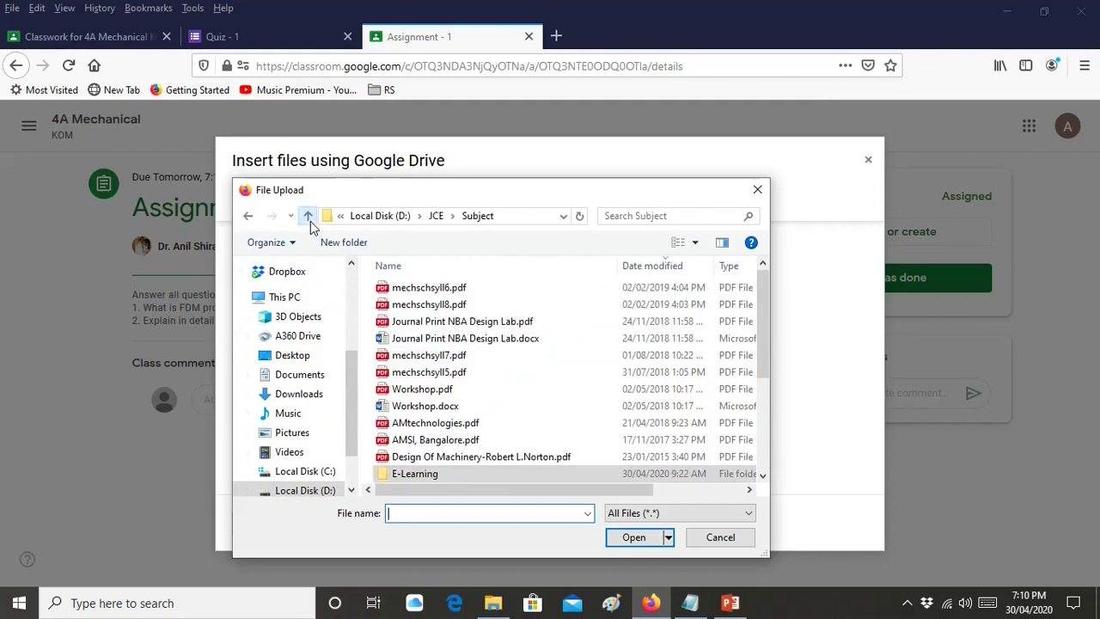
left_click(425, 289)
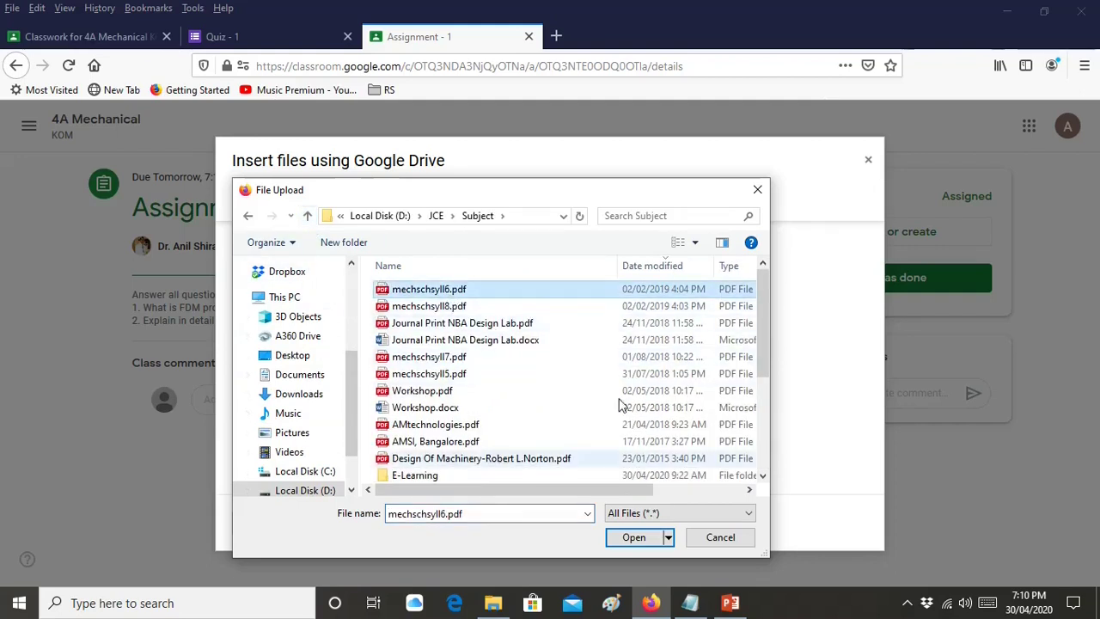
left_click(635, 537)
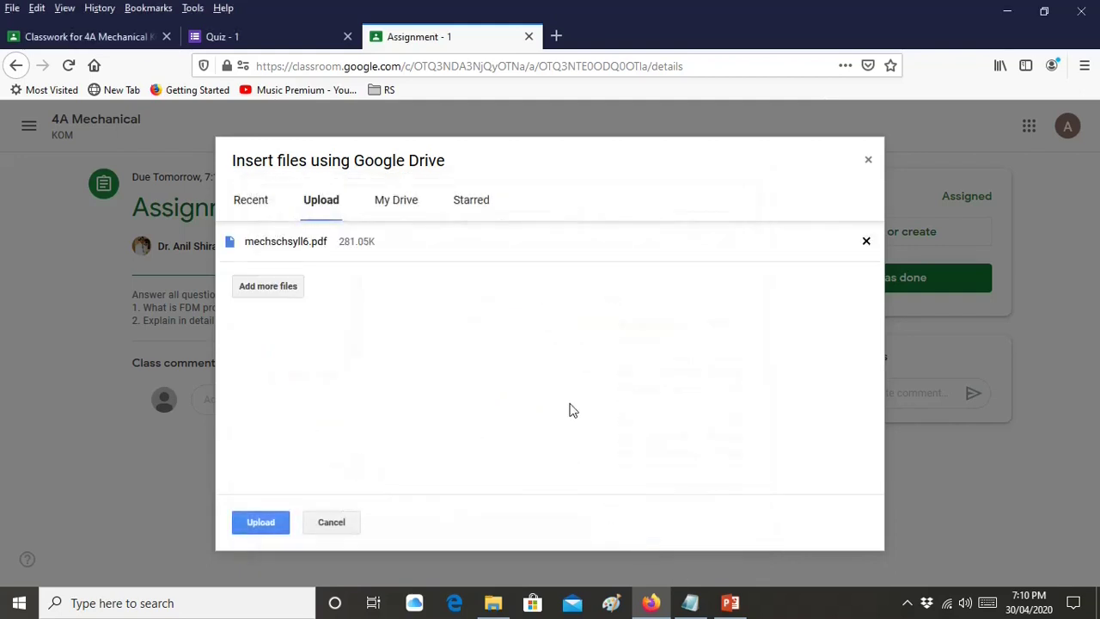
left_click(277, 524)
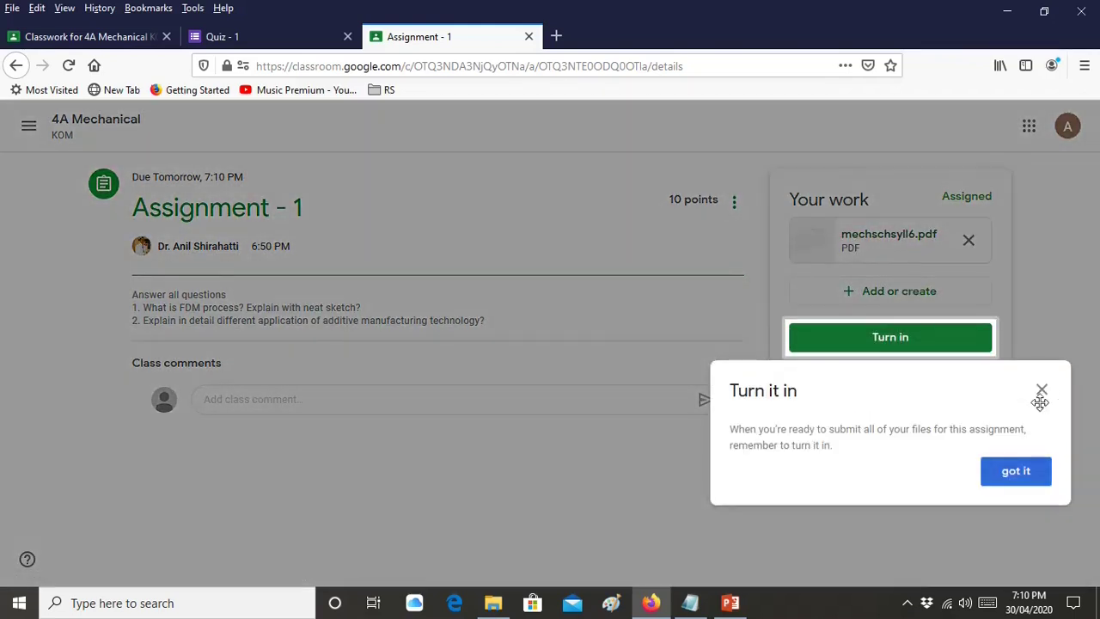
Upload Workshop.docx from the computer alongside mechschsyll6.pdf in Assignment - 1's work
left_click(1042, 391)
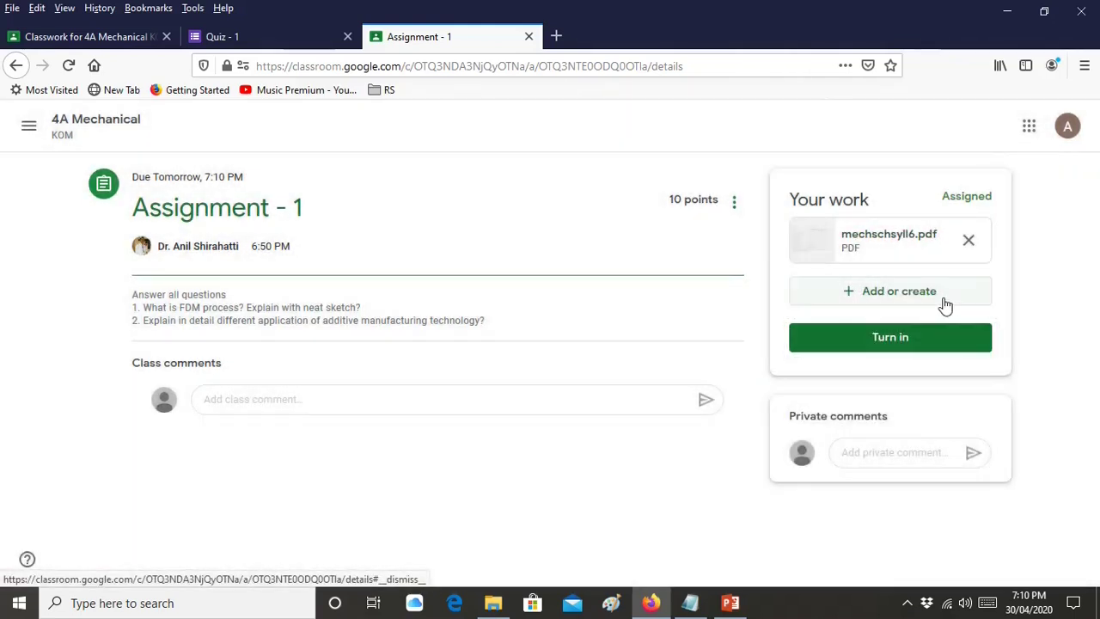
left_click(945, 303)
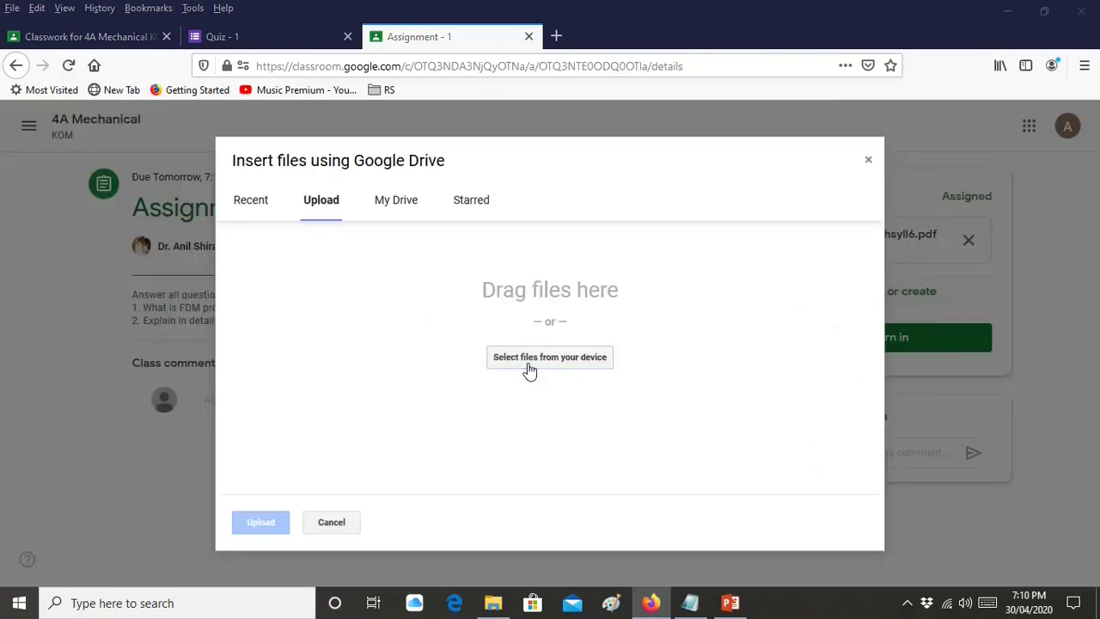
left_click(530, 368)
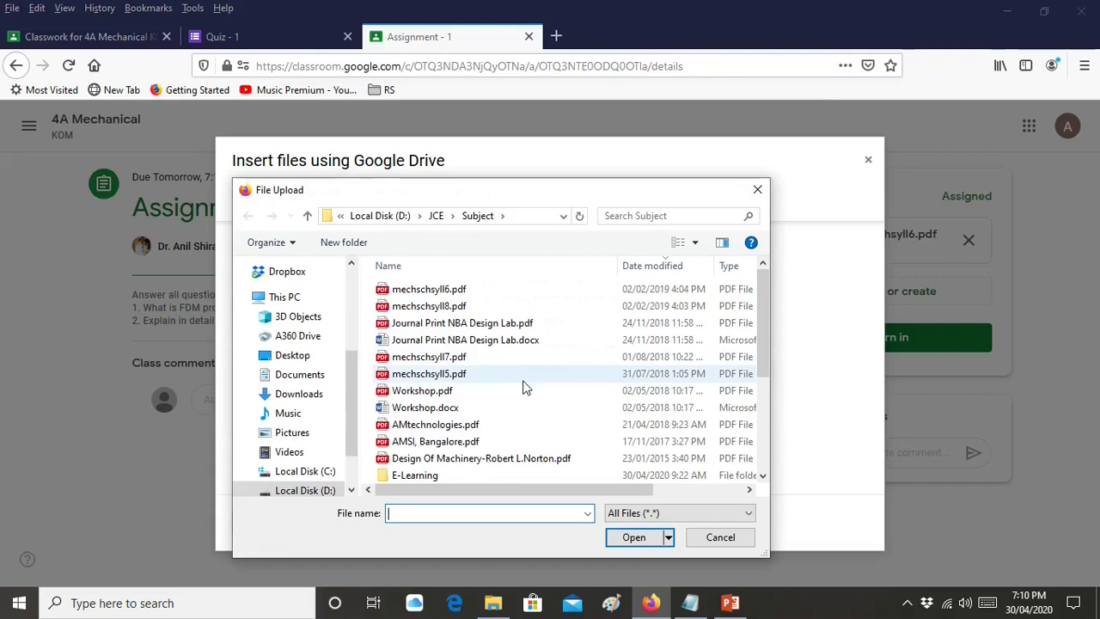
left_click(507, 408)
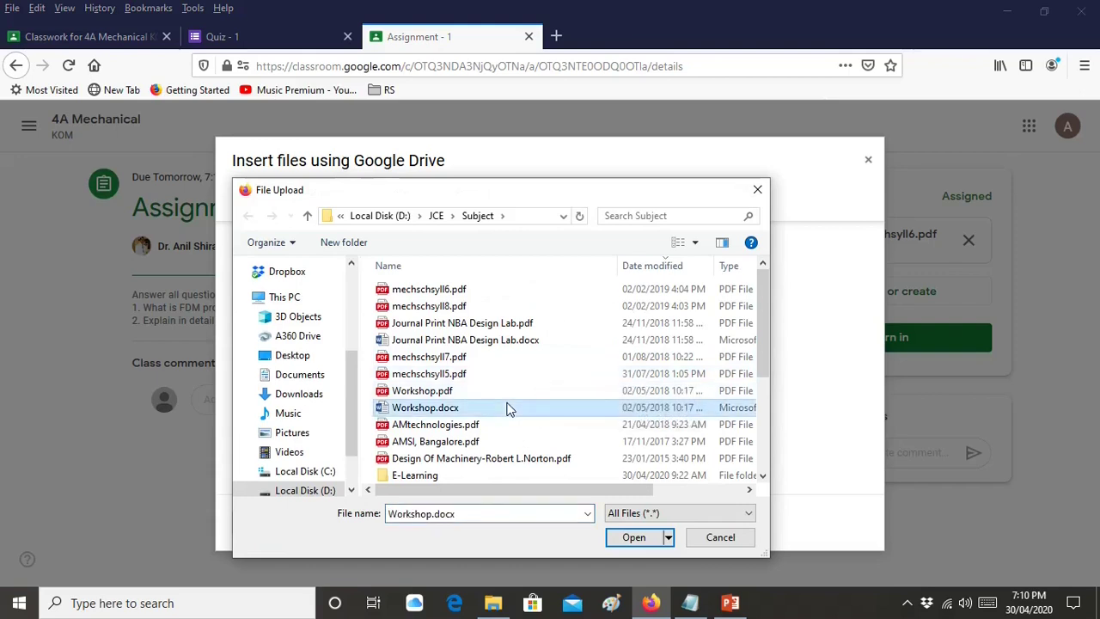
left_click(647, 537)
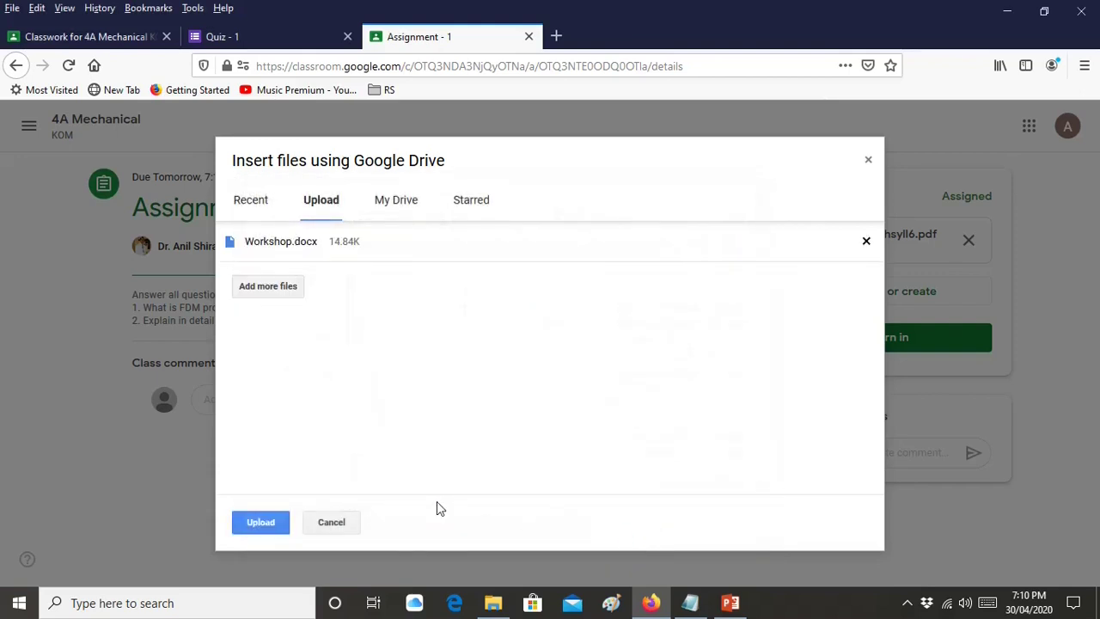
left_click(285, 521)
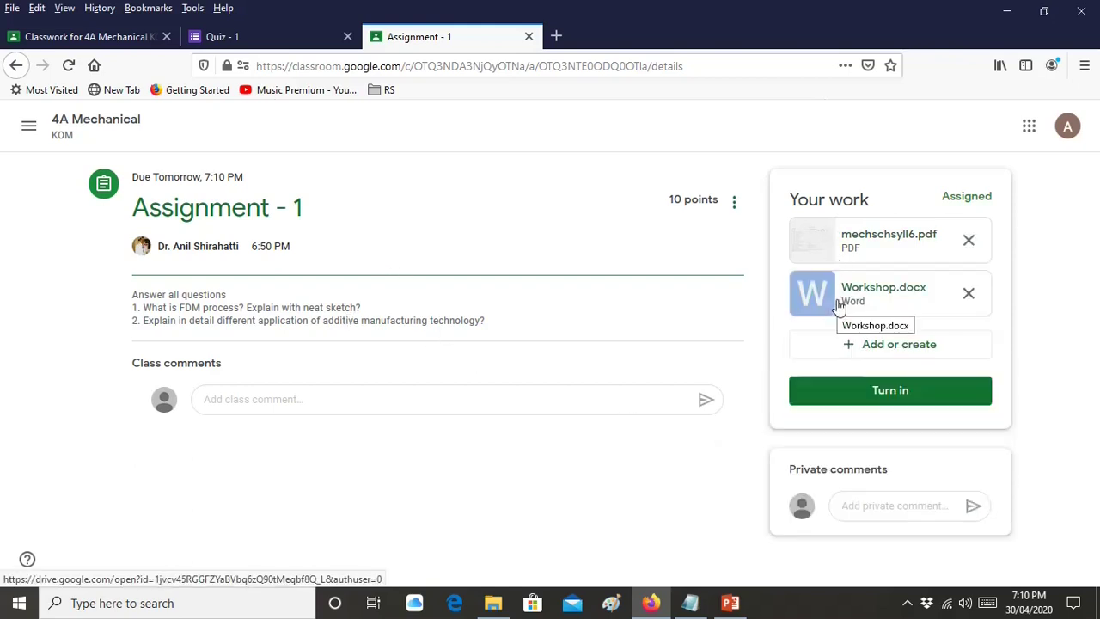
Turn in Assignment - 1 with mechschsyll6.pdf and Workshop.docx, confirming the dialog
left_click(895, 402)
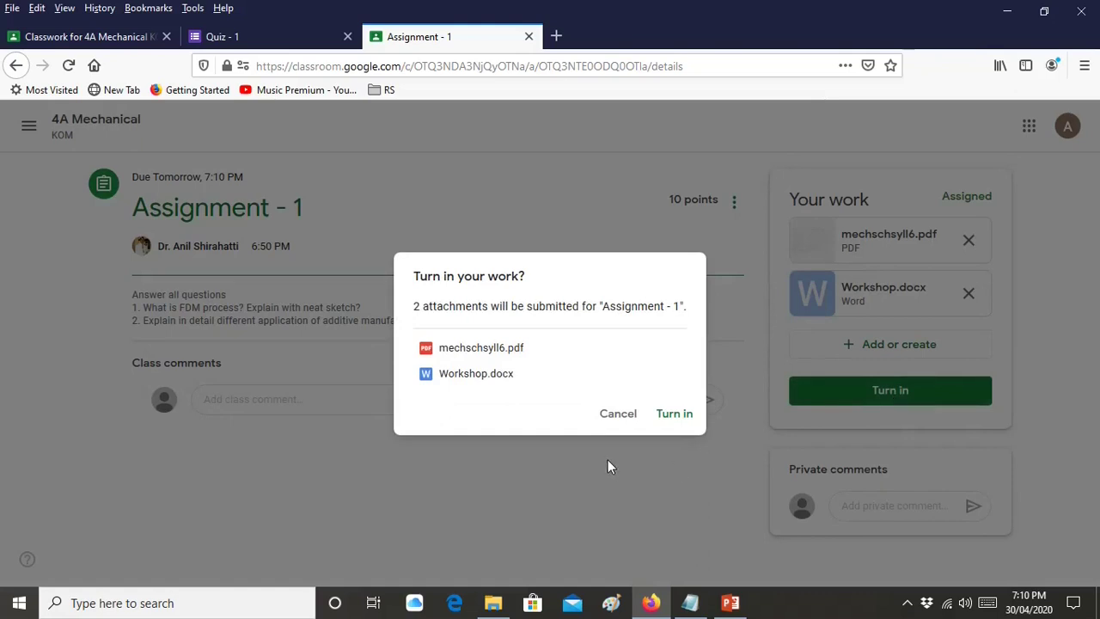
left_click(679, 416)
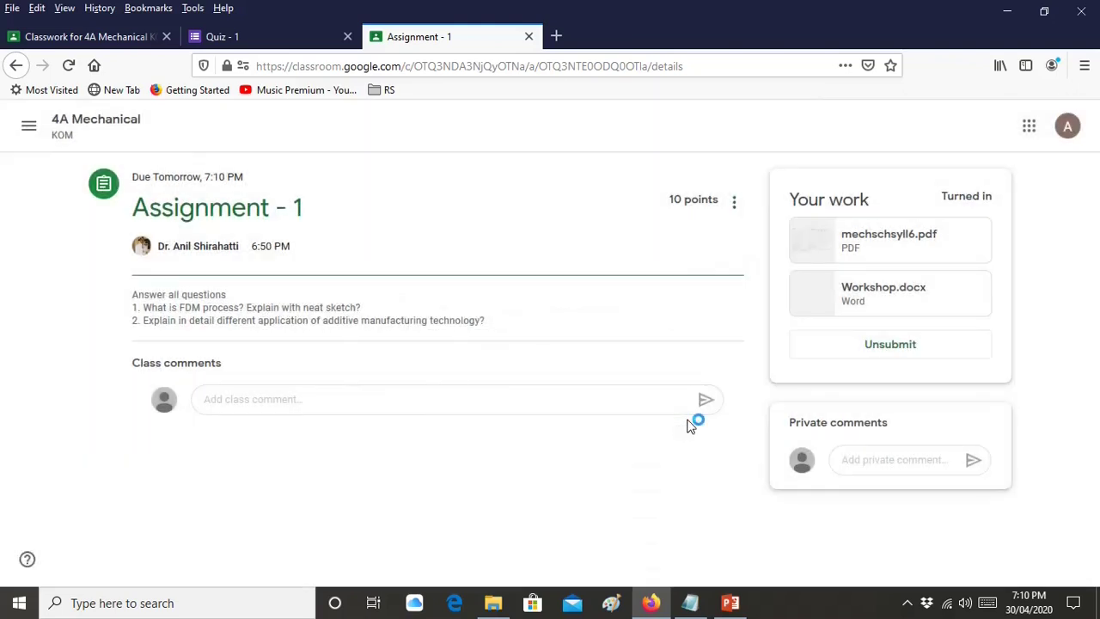
left_click(30, 133)
Open the 4A Mechanical class's Classwork list
left_click(89, 143)
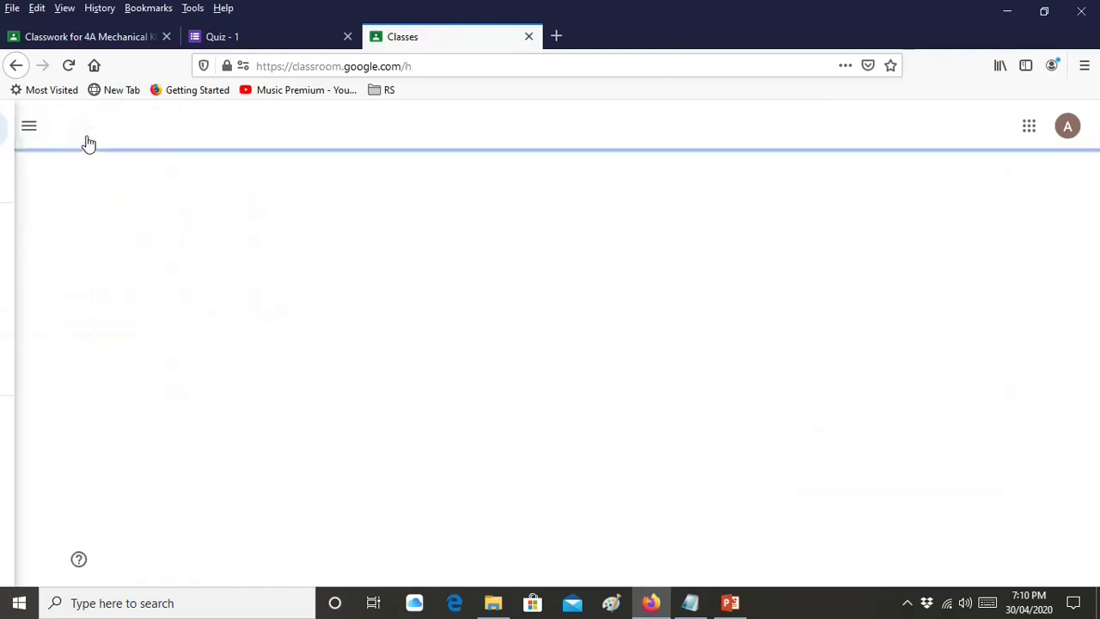
left_click(164, 226)
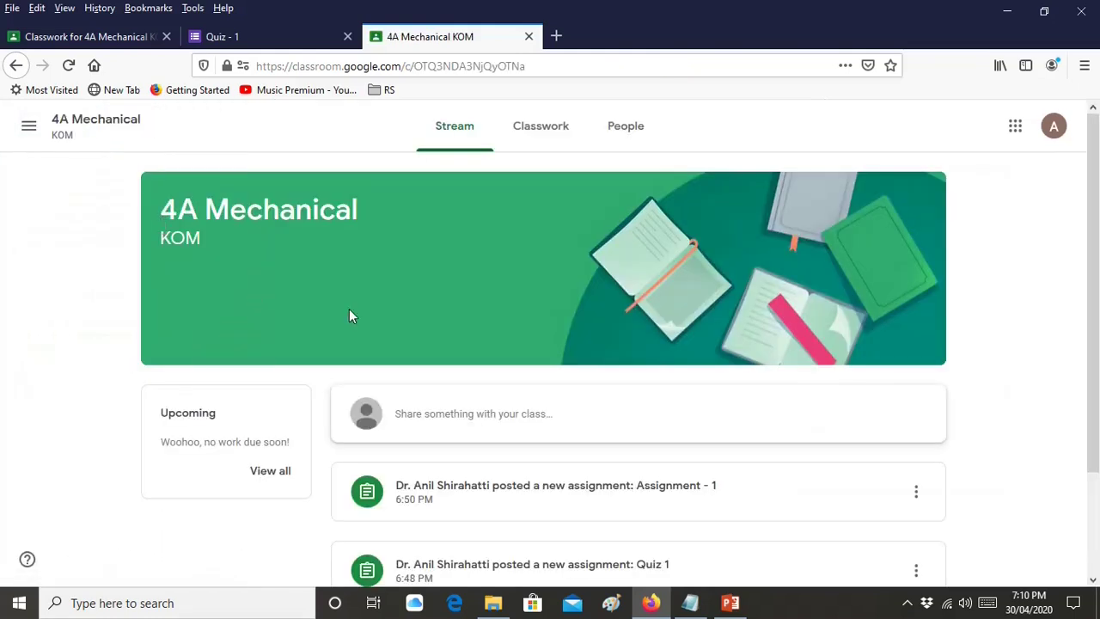
scroll(533, 202, "down", 3)
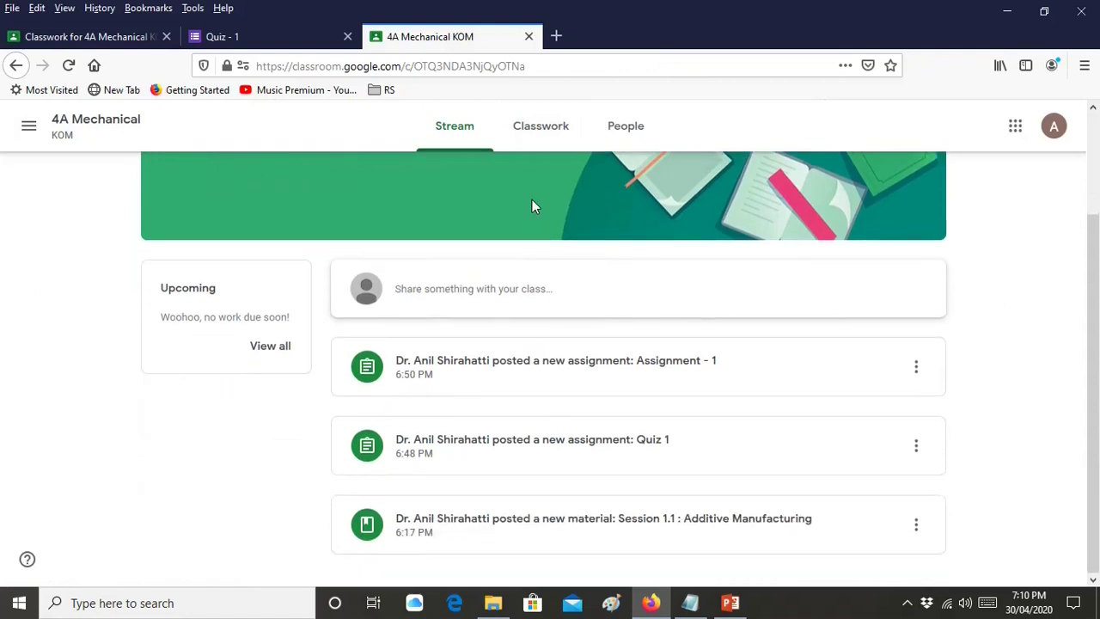
scroll(532, 249, "up", 3)
left_click(539, 146)
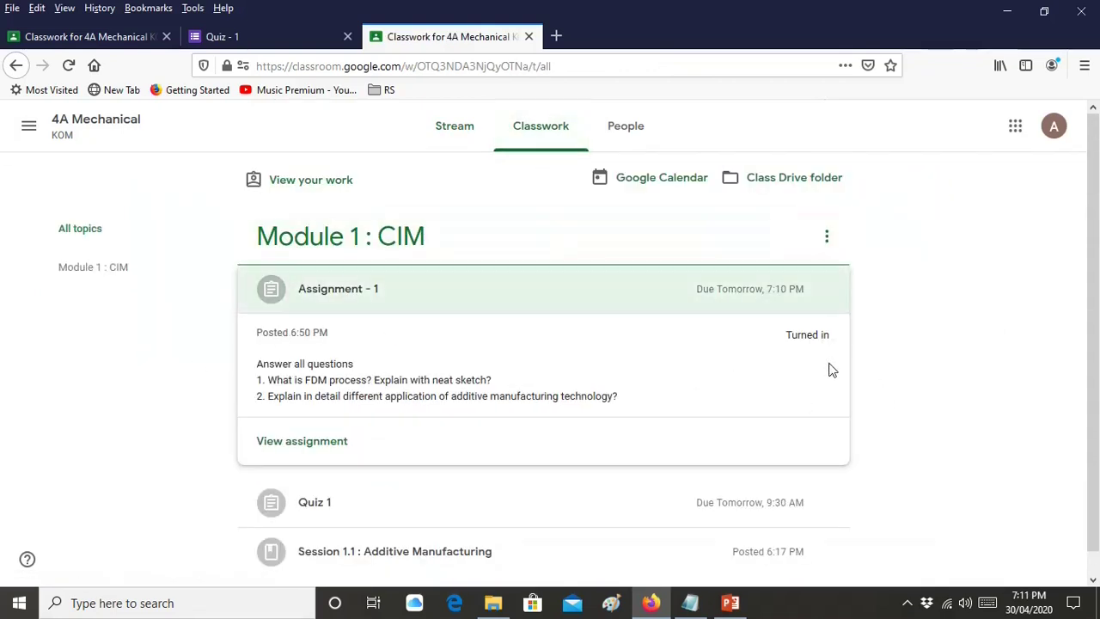
Expand Quiz 1 and Assignment - 1 to verify both are Turned in, then return to Classes
left_click(718, 521)
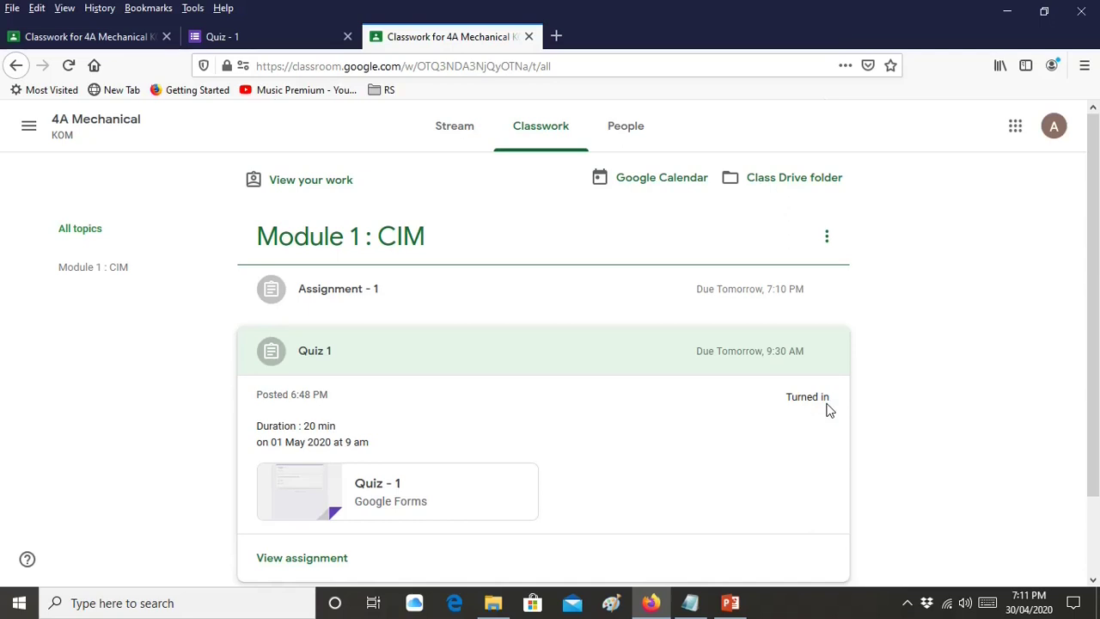
scroll(846, 401, "down", 2)
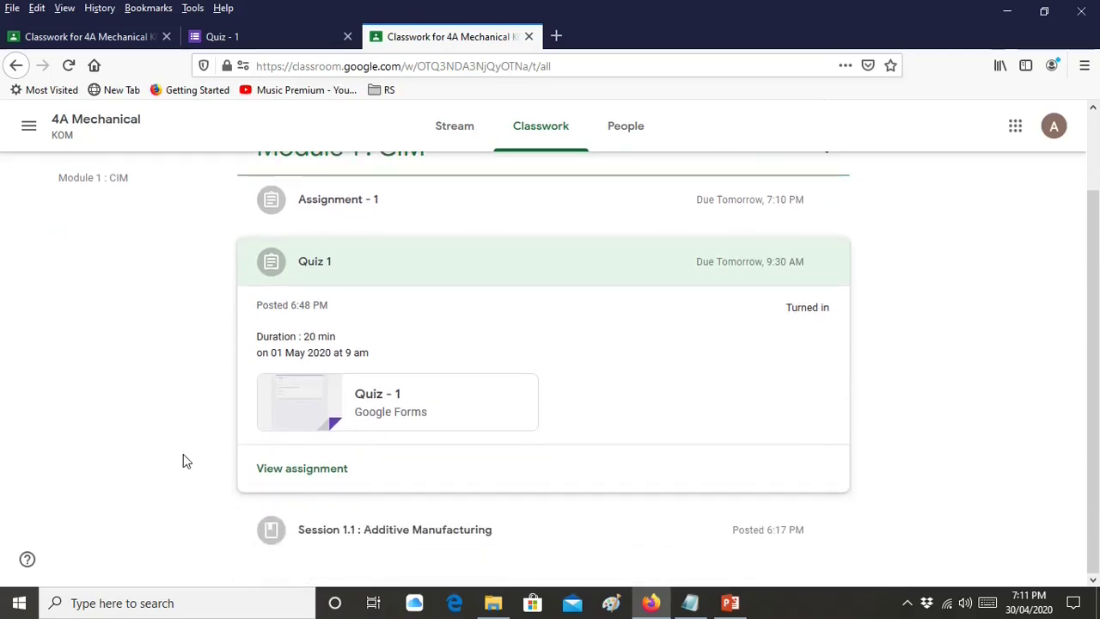
left_click(368, 225)
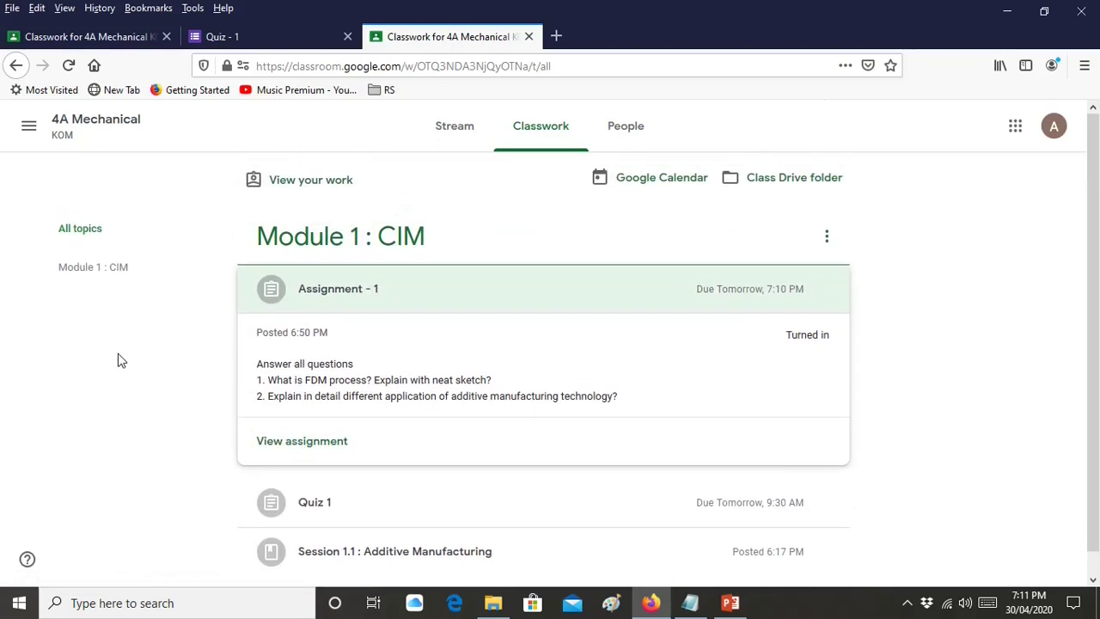
left_click(35, 134)
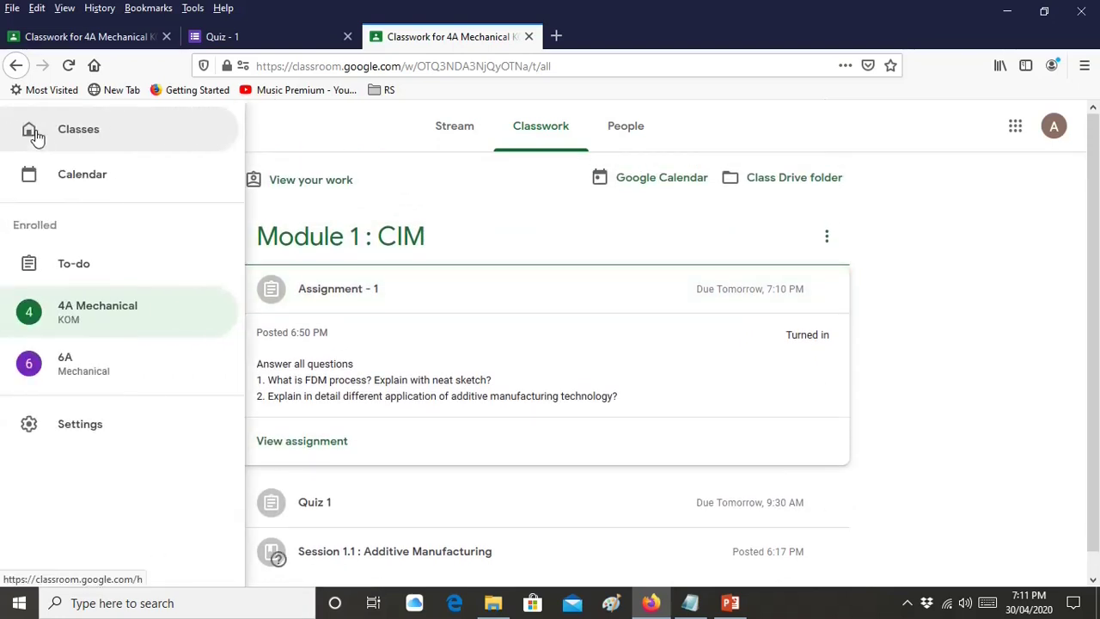
left_click(98, 135)
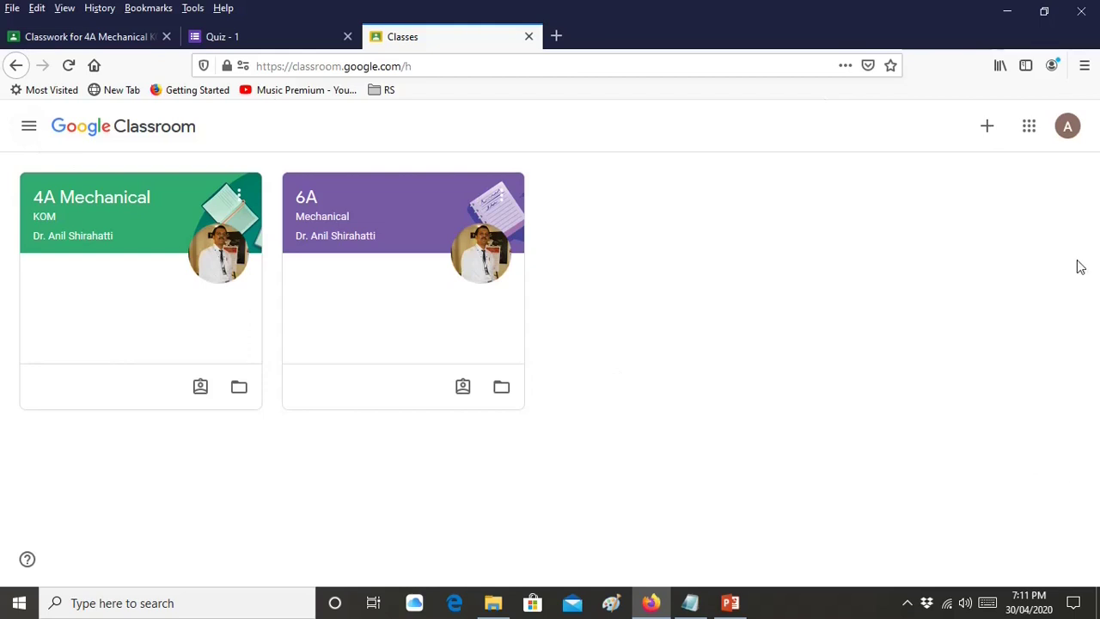
Sign the student out of Classroom, closing the sign-in and Quiz - 1 tabs
left_click(1069, 136)
scroll(1003, 315, "down", 3)
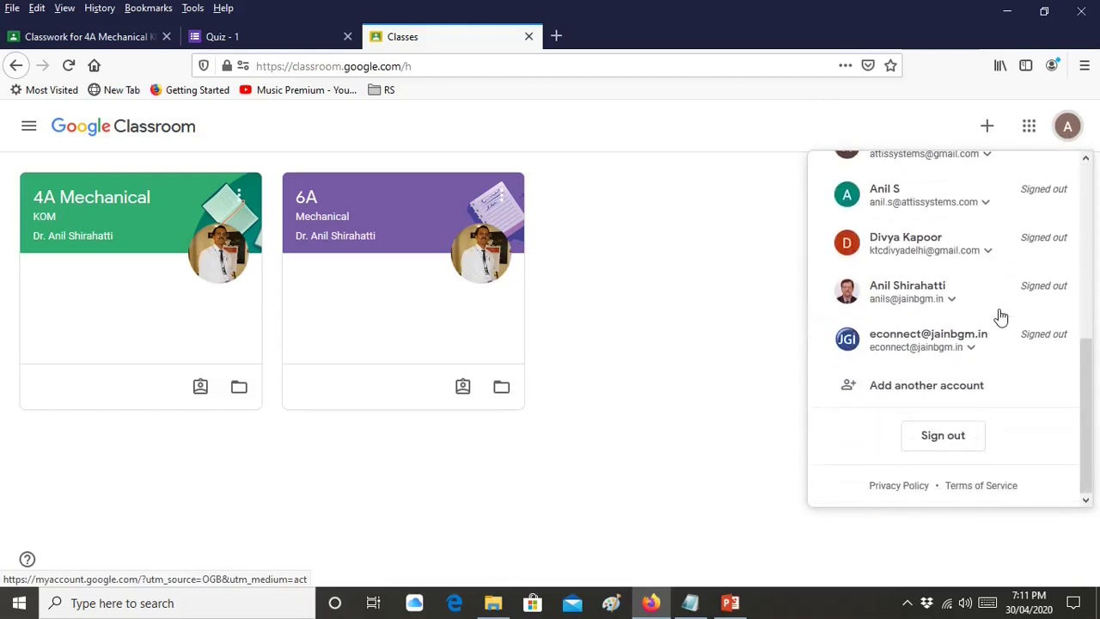
left_click(976, 437)
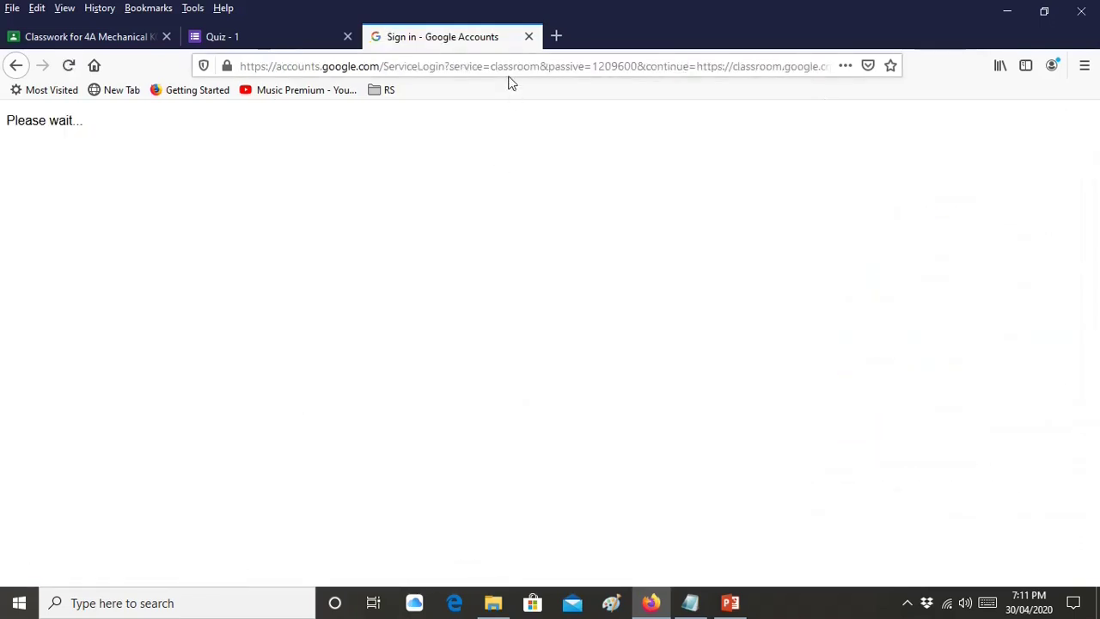
left_click(529, 37)
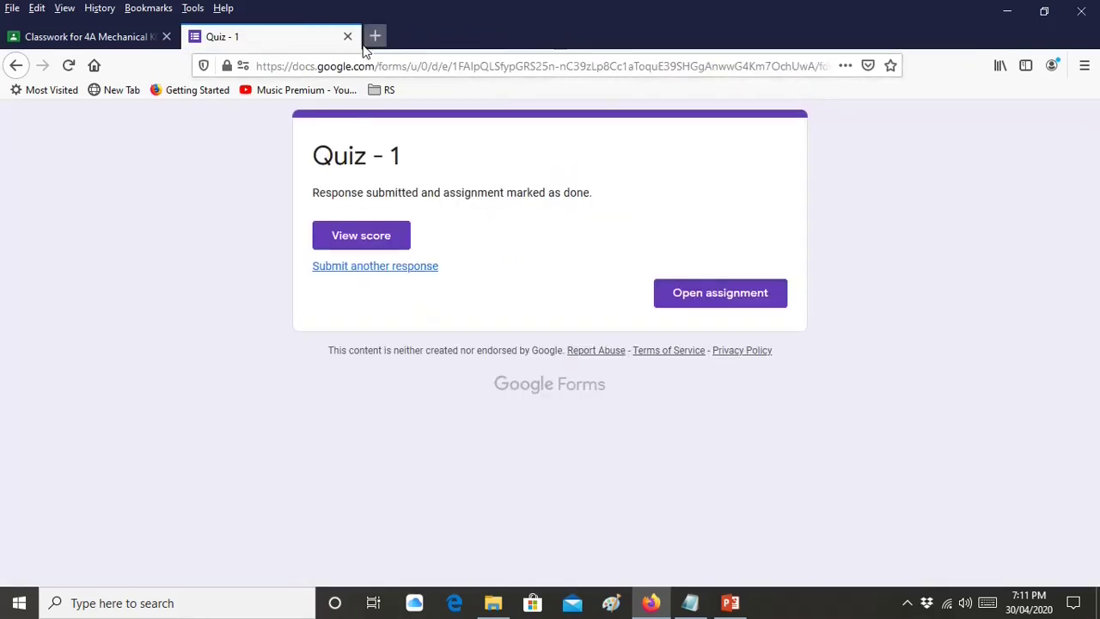
left_click(361, 37)
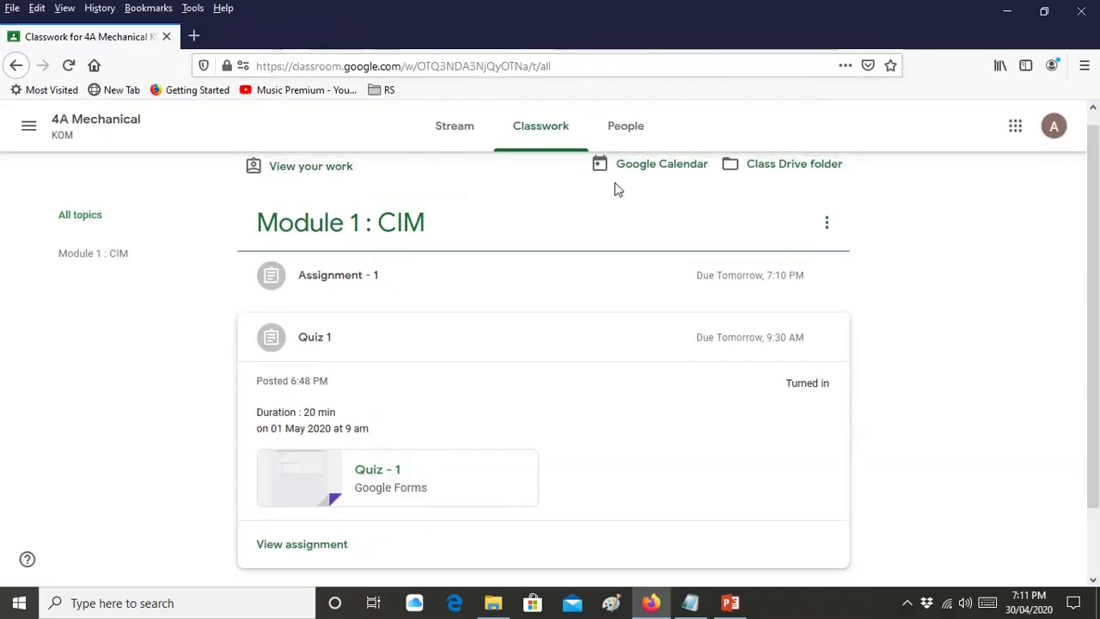
left_click(1054, 136)
scroll(876, 413, "down", 5)
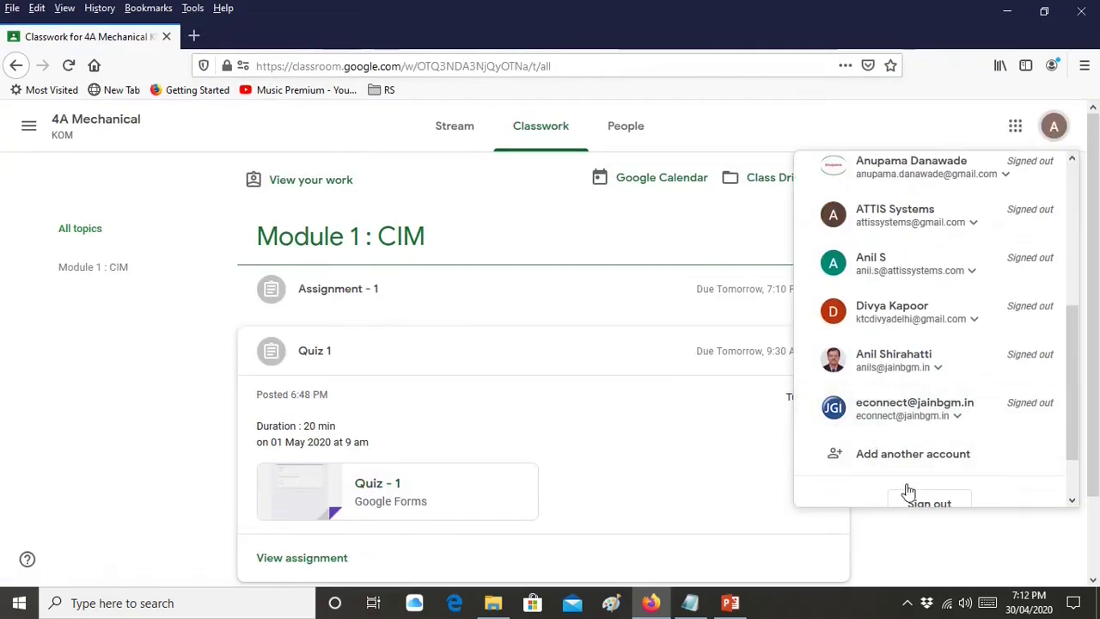
left_click(908, 497)
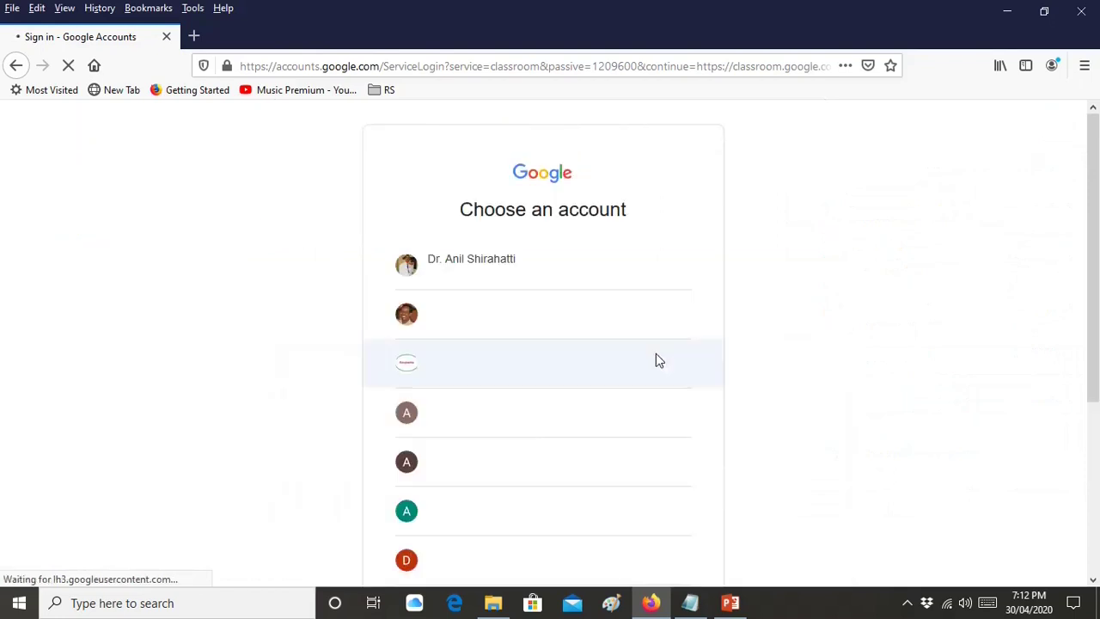
Sign in as the teacher without saving the password, then open Gmail in a new tab
left_click(600, 274)
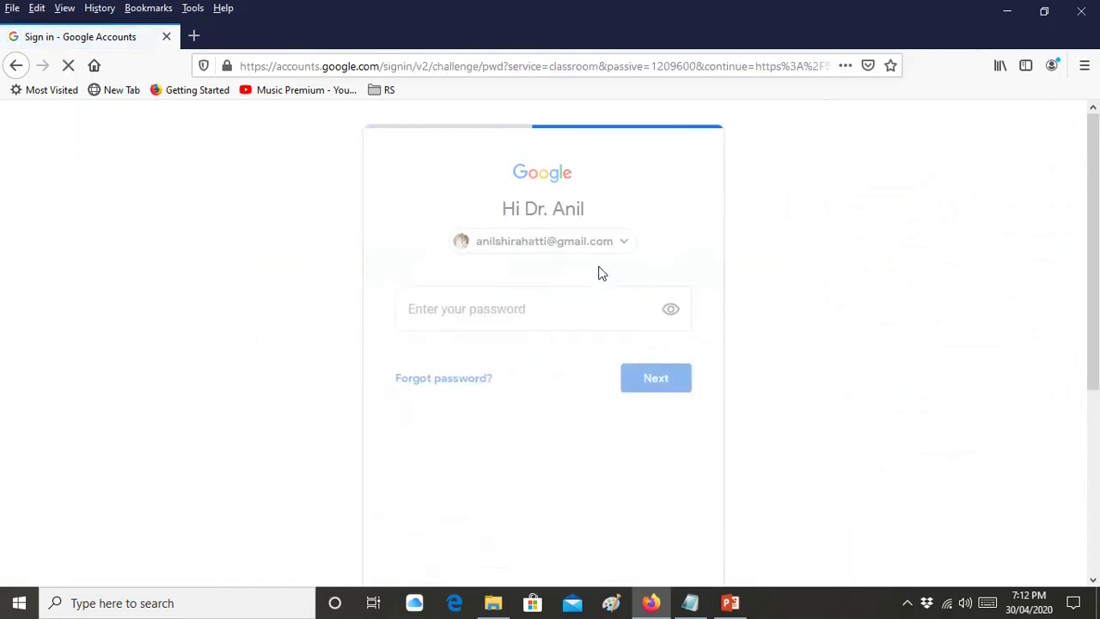
type("•••")
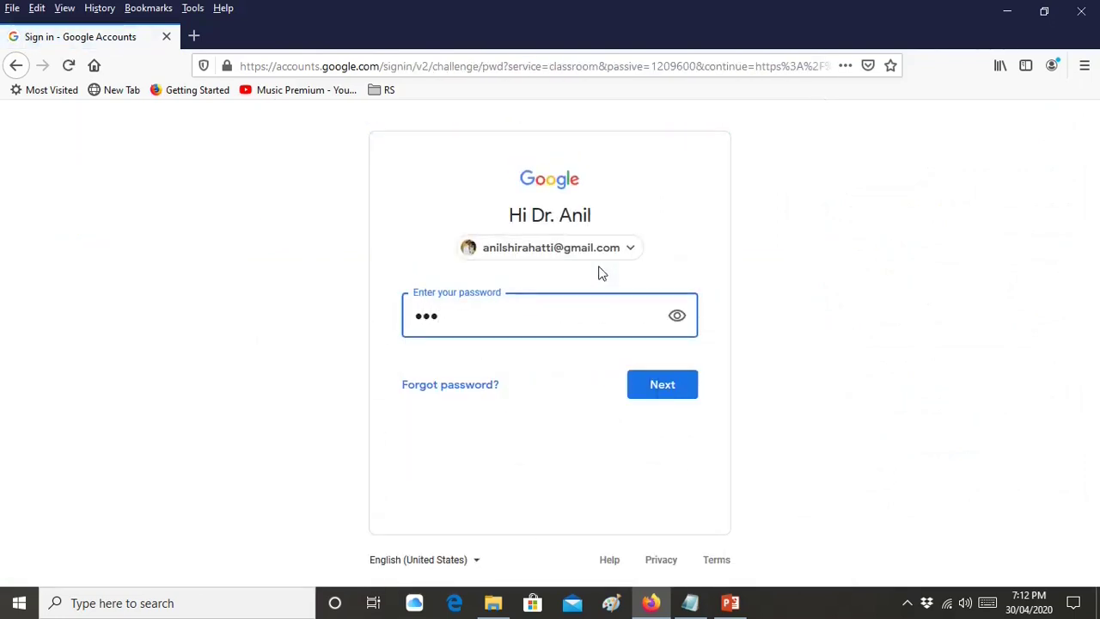
type("••••••")
key("Return")
left_click(429, 209)
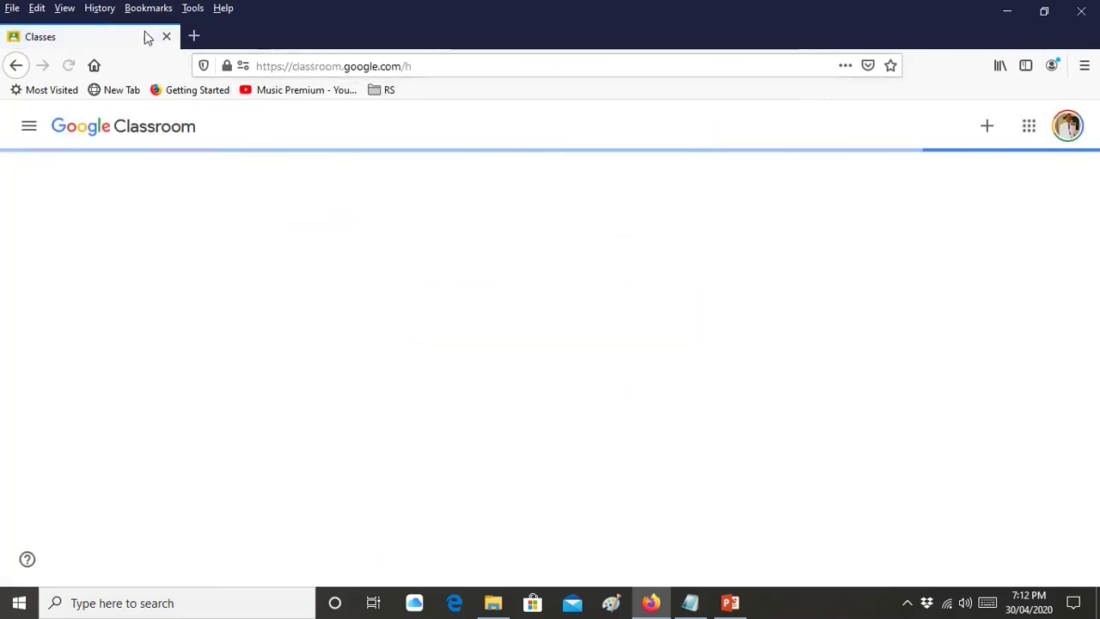
left_click(193, 36)
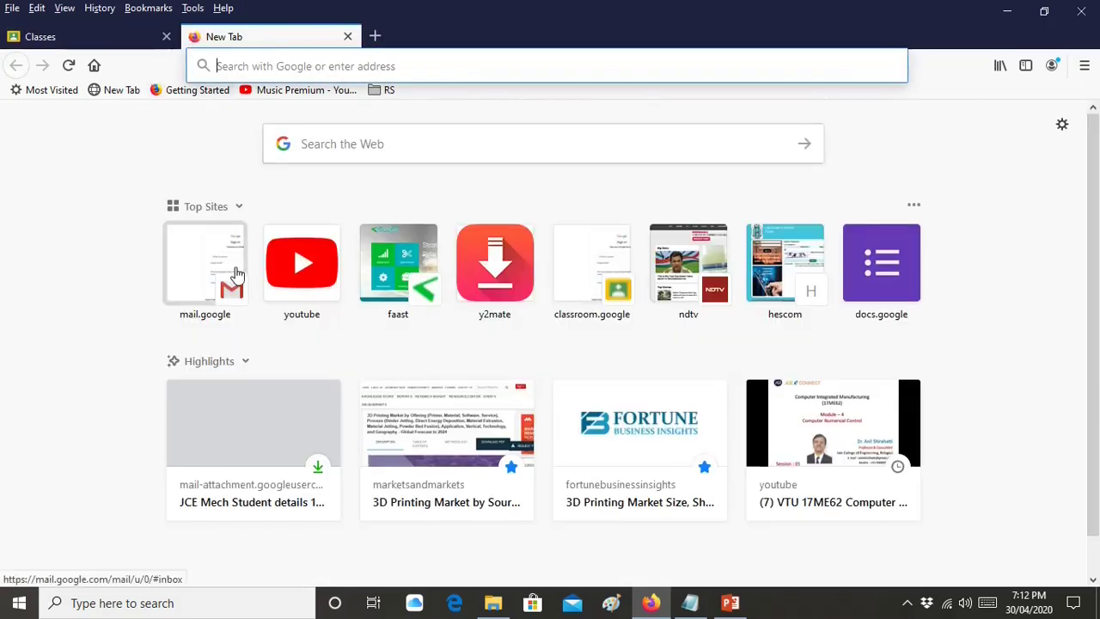
left_click(231, 274)
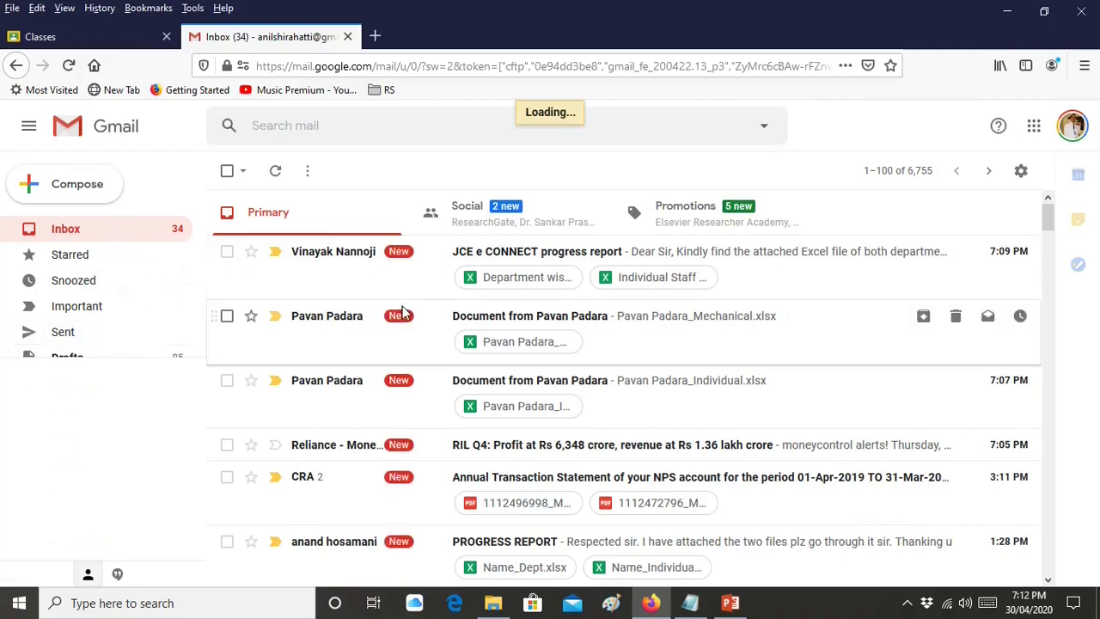
Scroll down the loaded Gmail inbox and back to the top
scroll(404, 313, "down", 4)
scroll(404, 314, "up", 4)
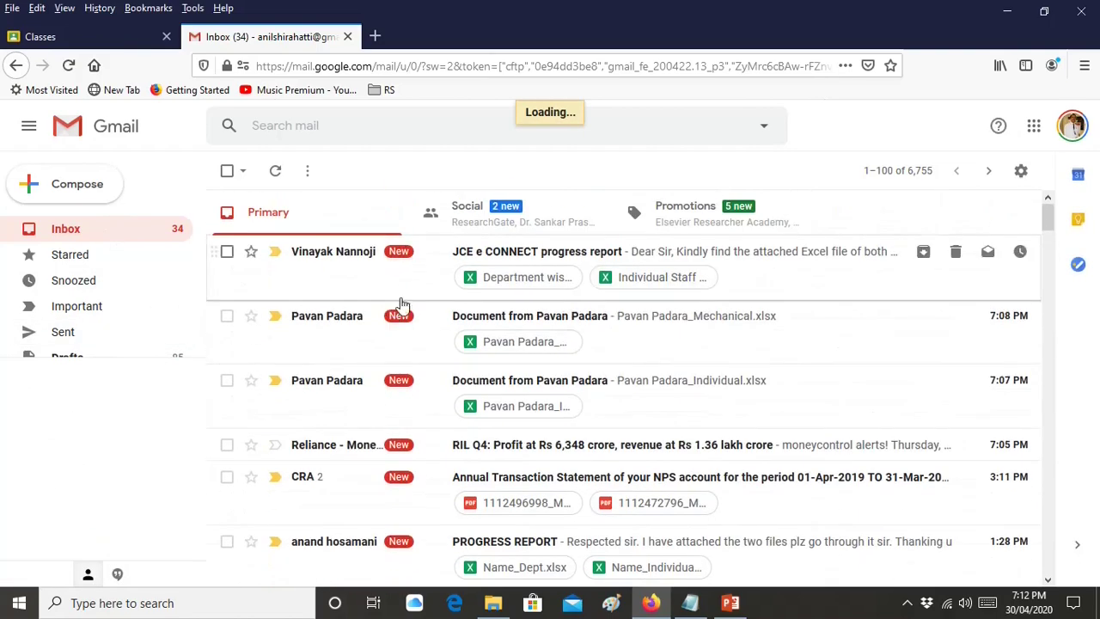
Return to the Classes tab and show the 4A Mechanical class's People list
left_click(84, 37)
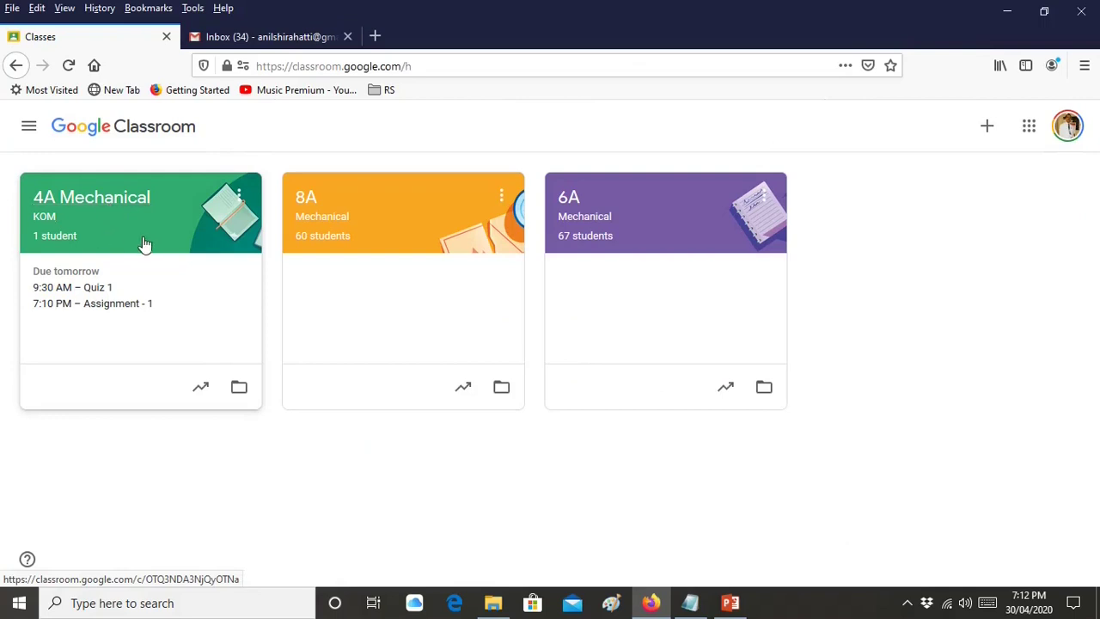
left_click(75, 215)
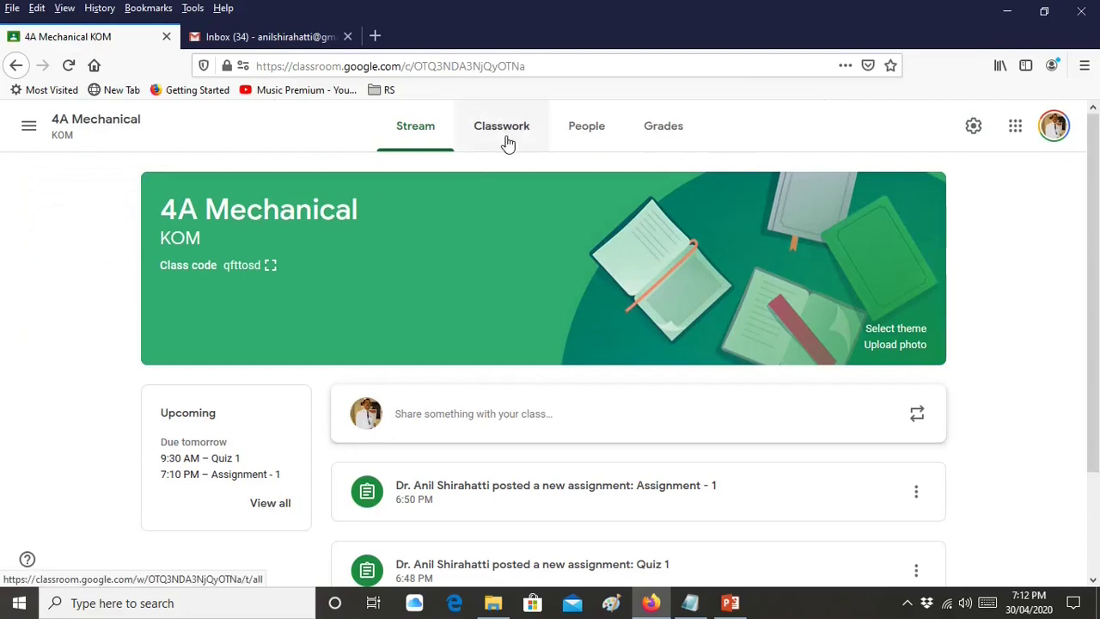
left_click(602, 141)
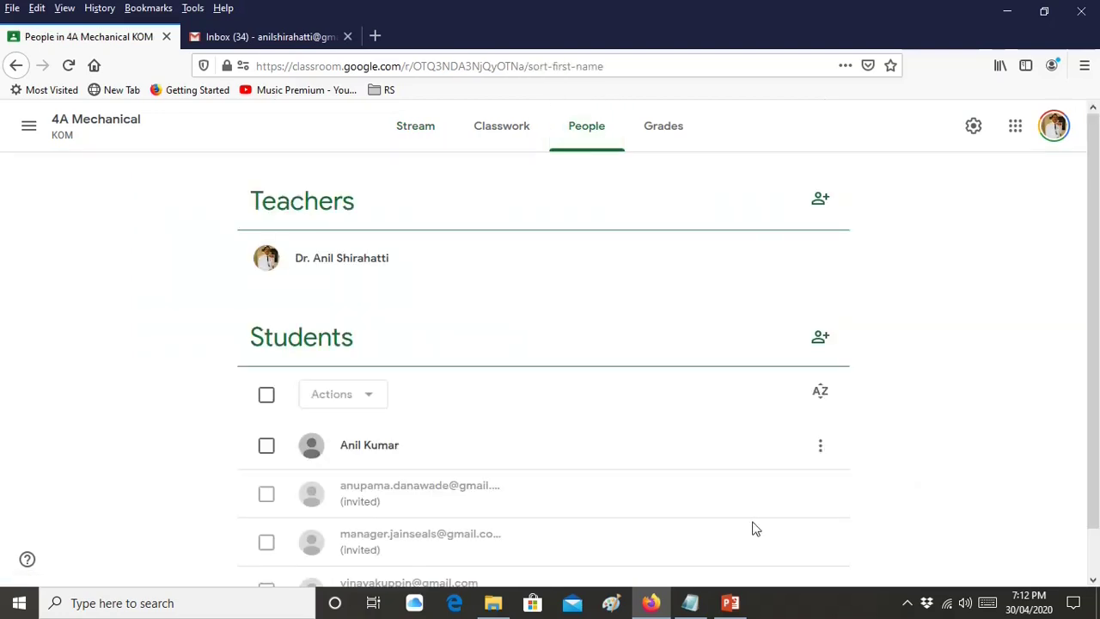
left_click(731, 603)
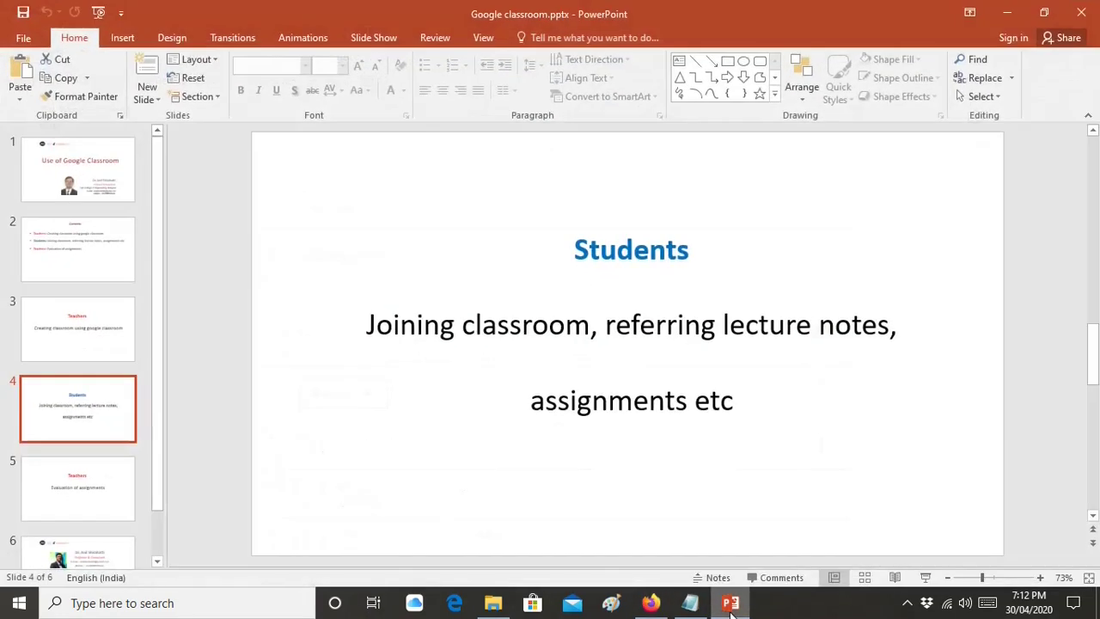
left_click(926, 577)
left_click(925, 440)
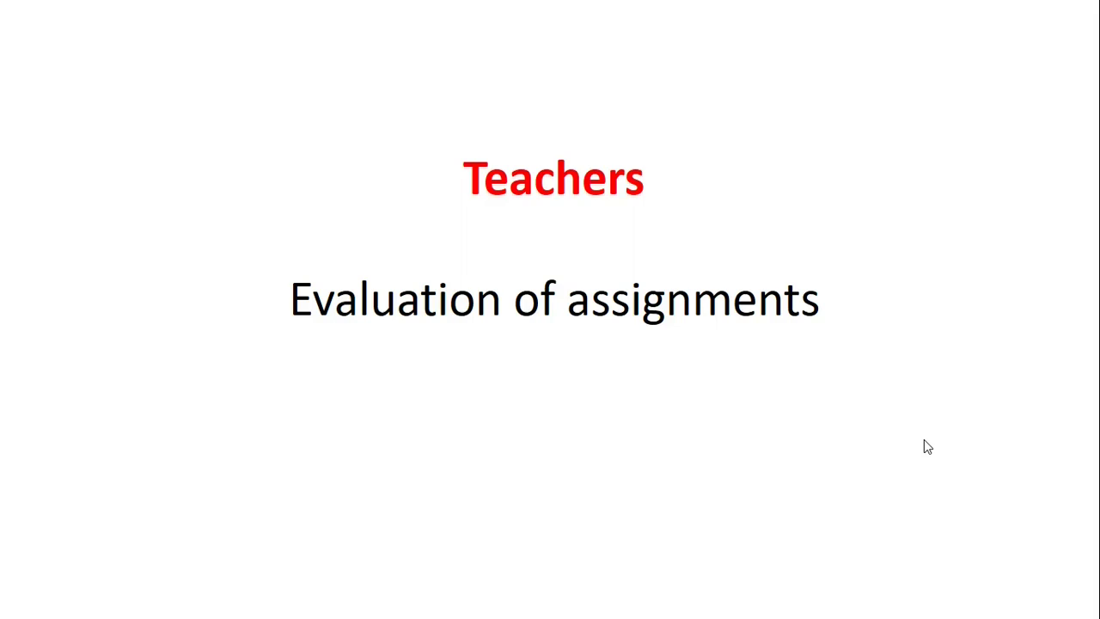
key("Escape")
left_click(1021, 22)
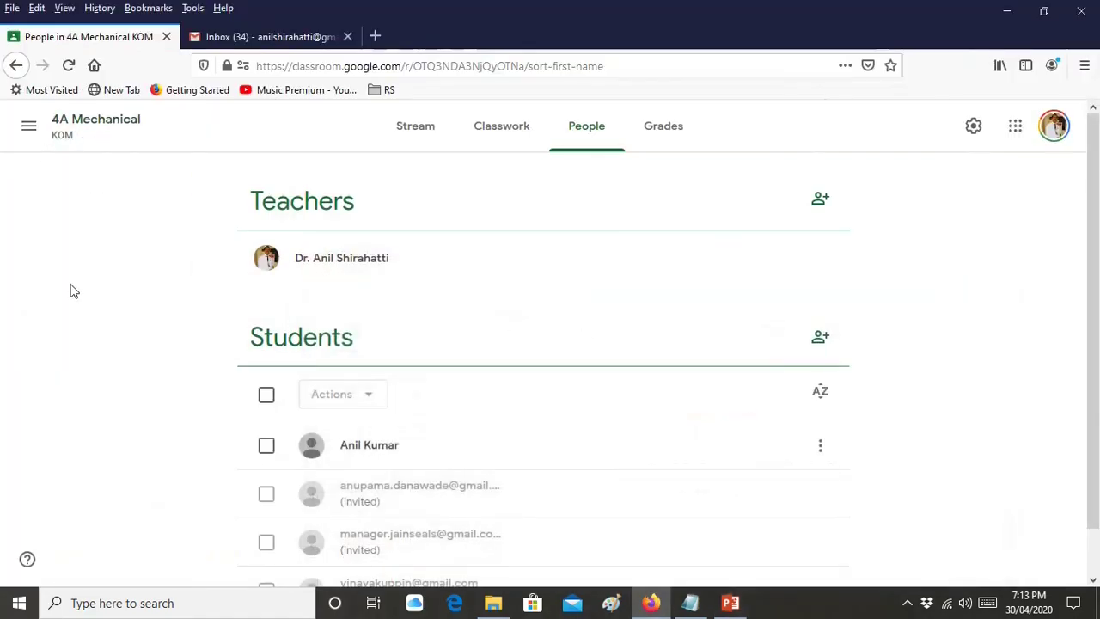
Open the Grades tab showing ungraded Assignment - 1 (out of 10) and Quiz 1 (out of 20)
scroll(73, 290, "down", 1)
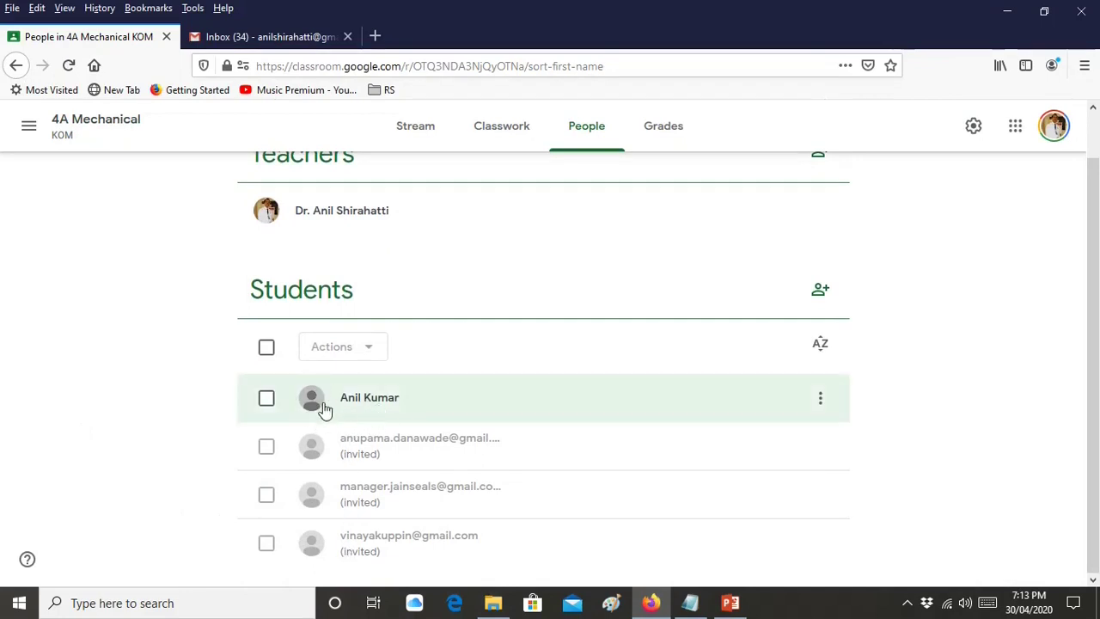
scroll(418, 410, "up", 1)
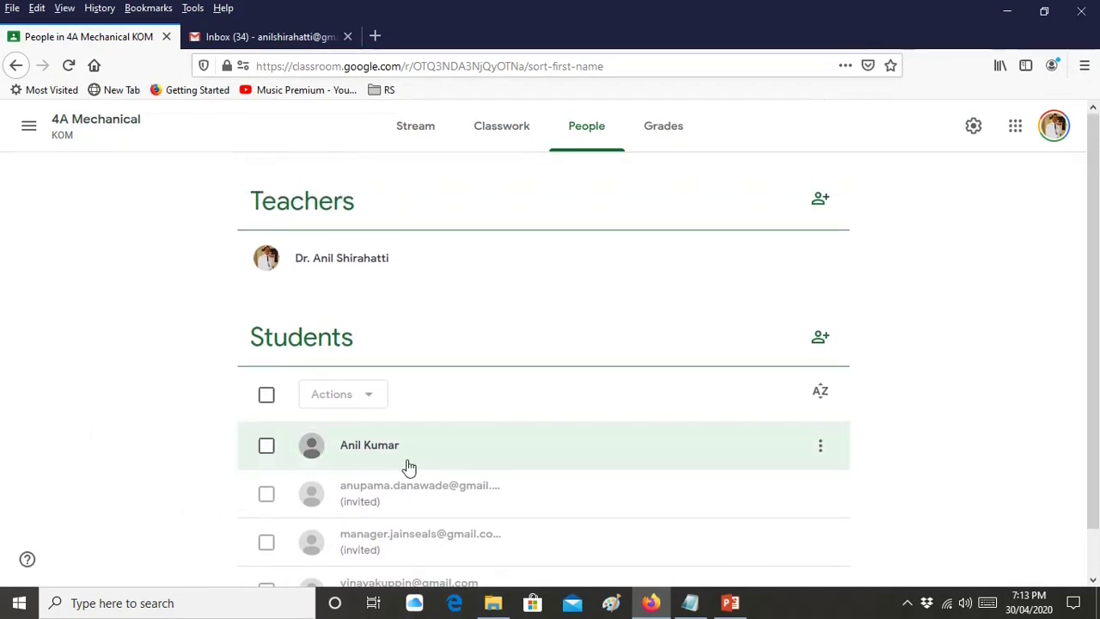
left_click(670, 133)
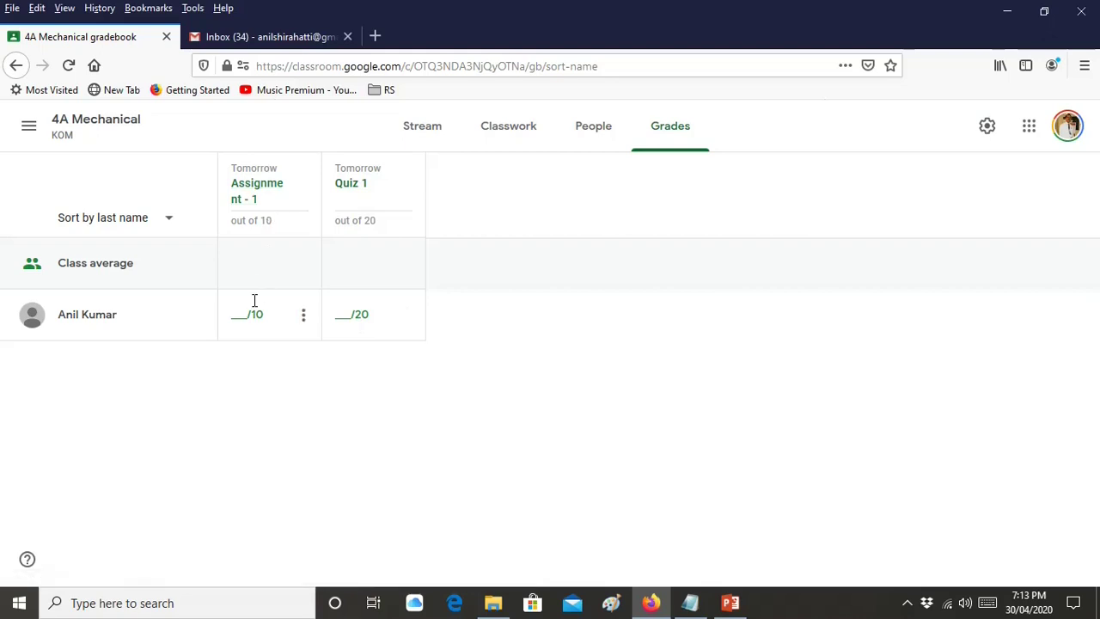
left_click(89, 318)
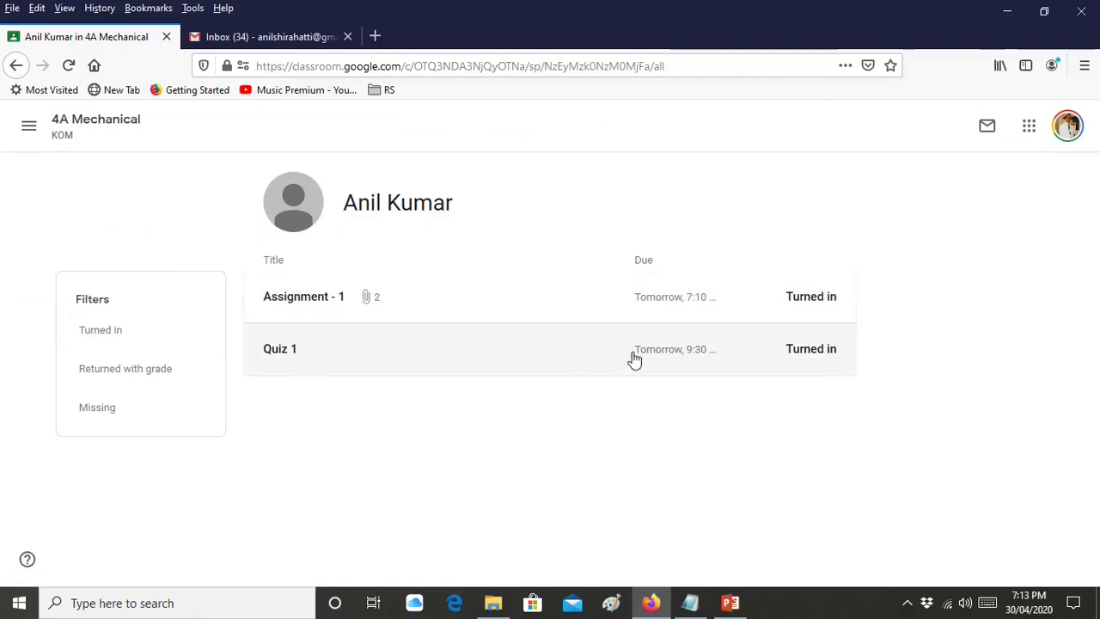
left_click(823, 358)
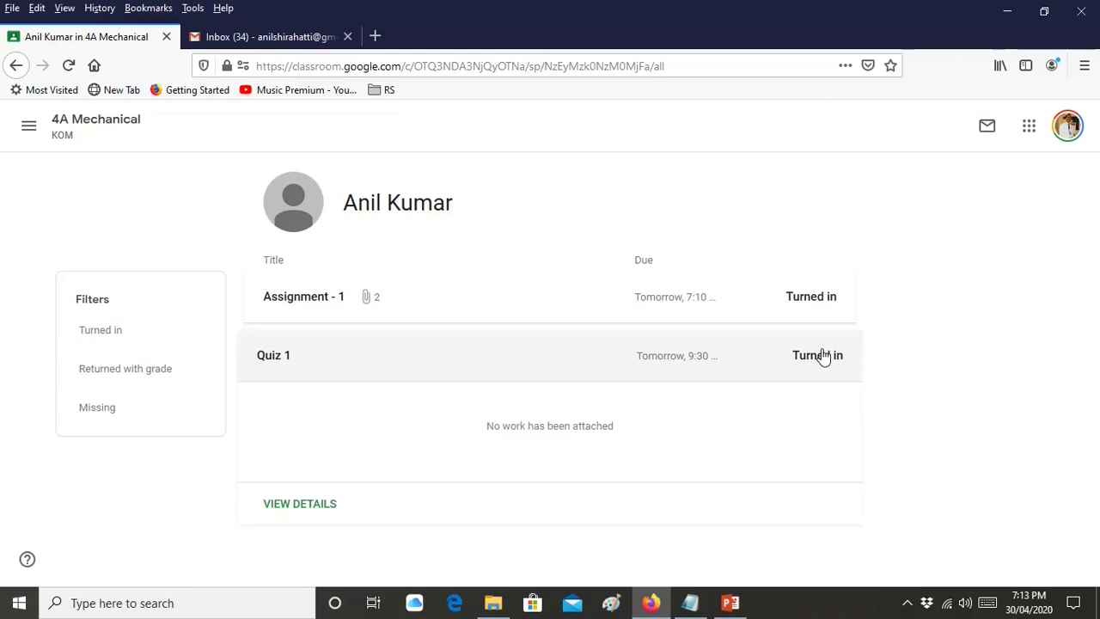
left_click(331, 506)
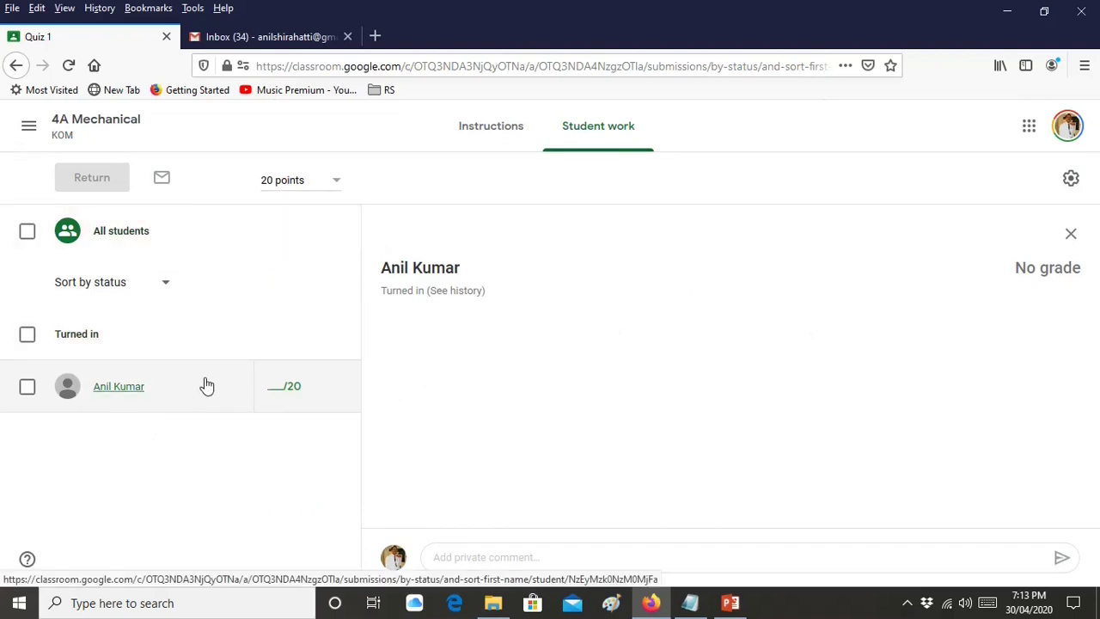
left_click(71, 129)
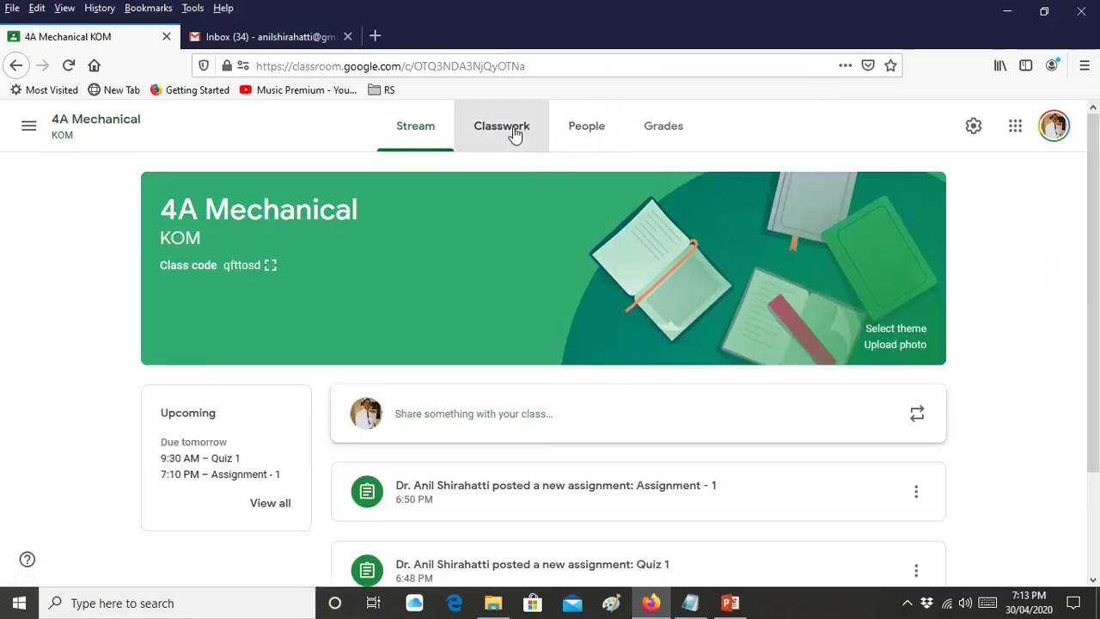
left_click(512, 131)
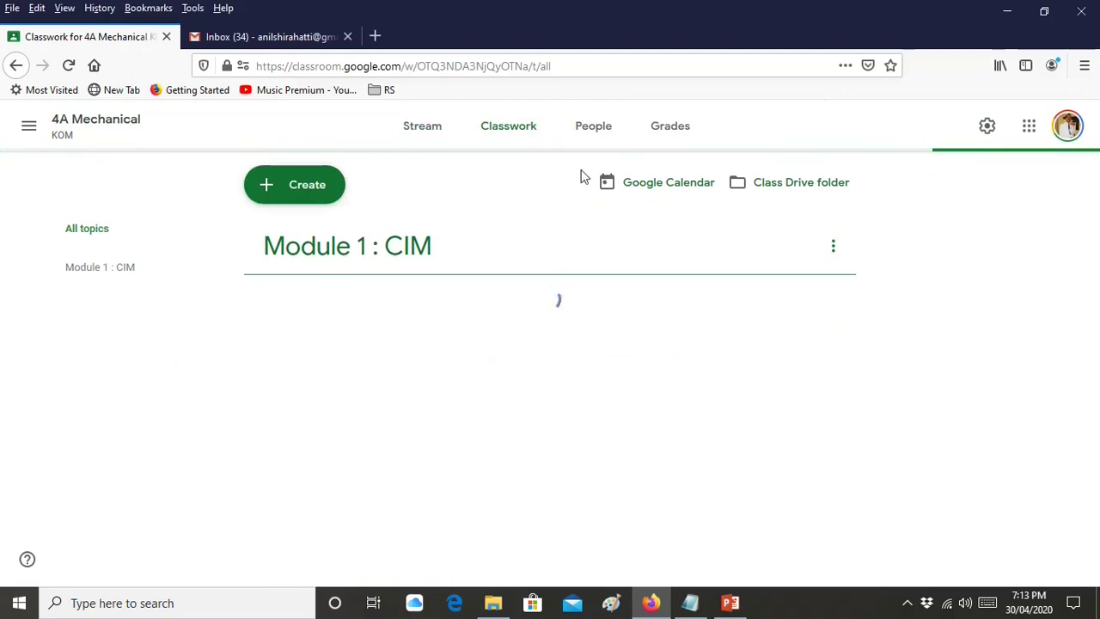
left_click(651, 134)
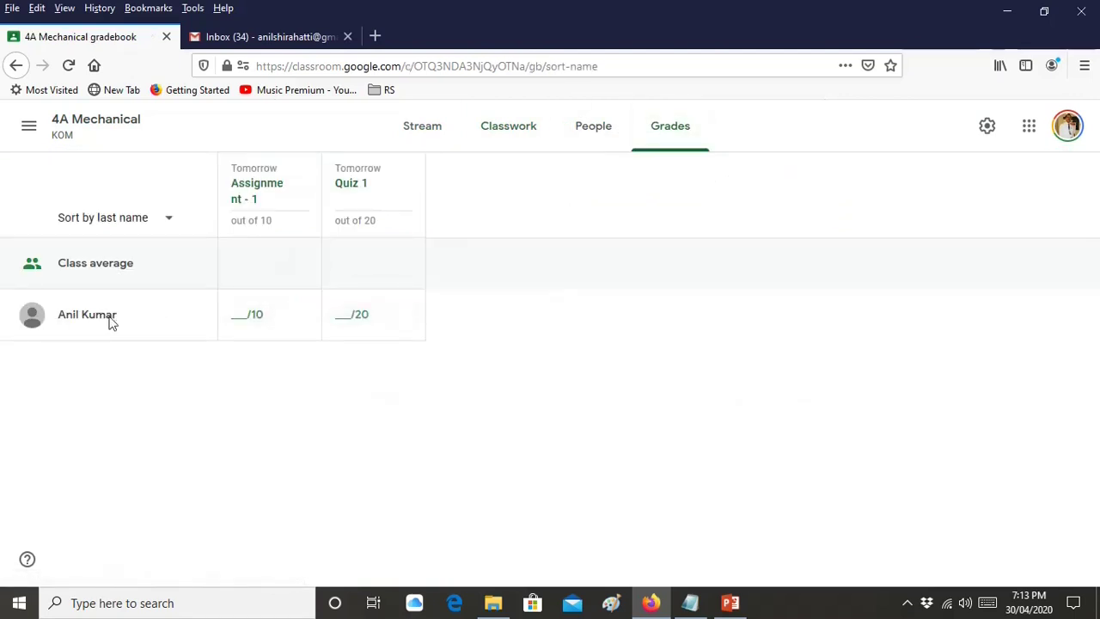
Reopen the student's Assignment - 1 files and scroll through the mechschsyll6.pdf submission
left_click(260, 318)
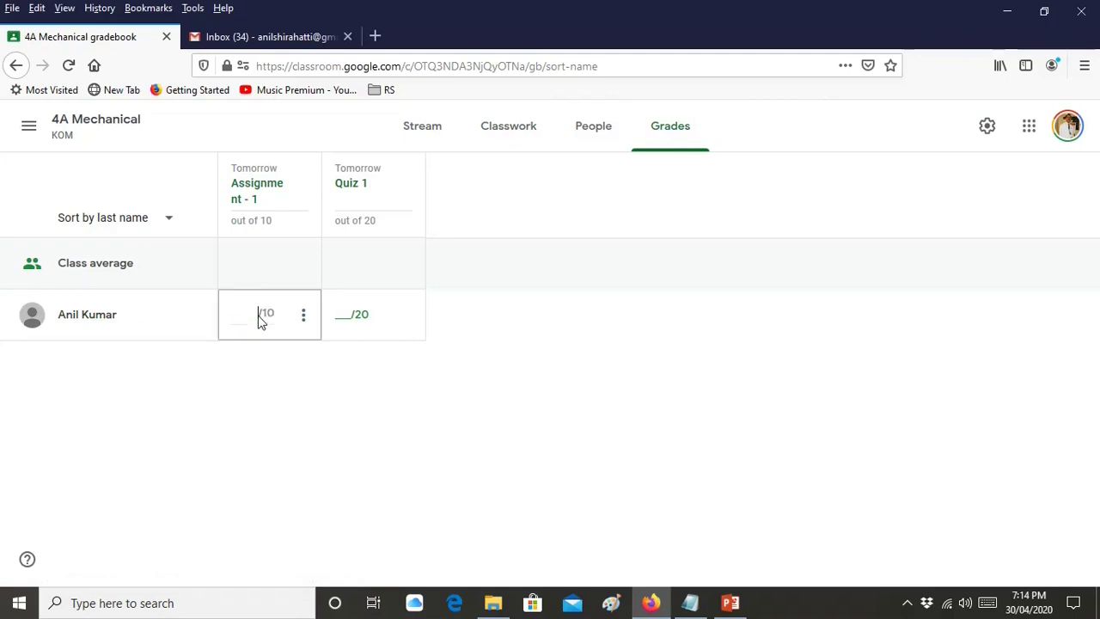
left_click(105, 320)
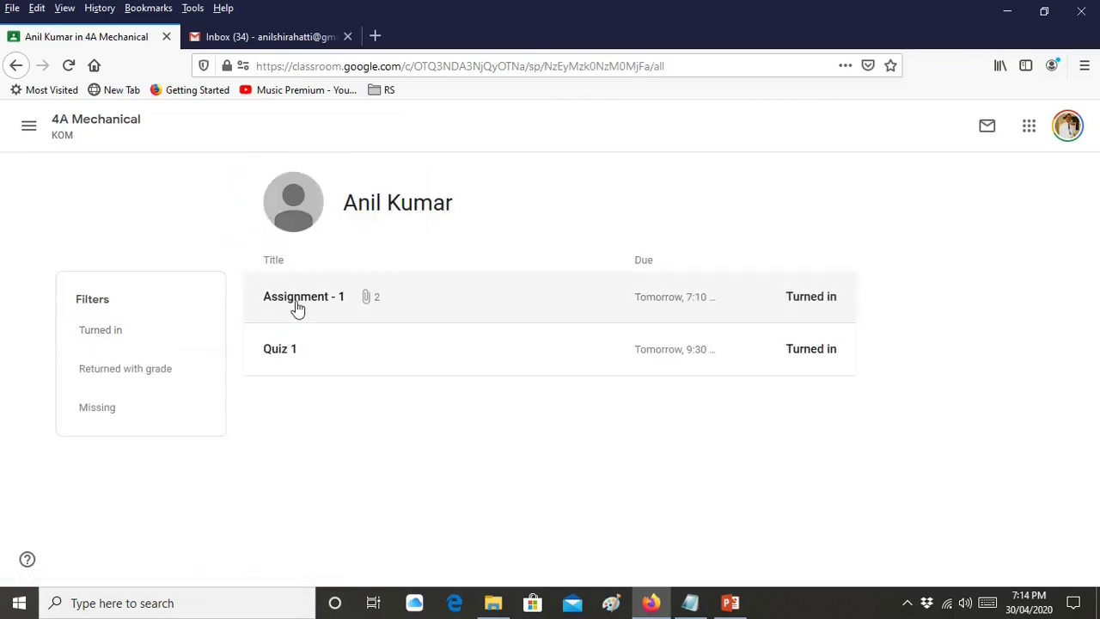
left_click(297, 308)
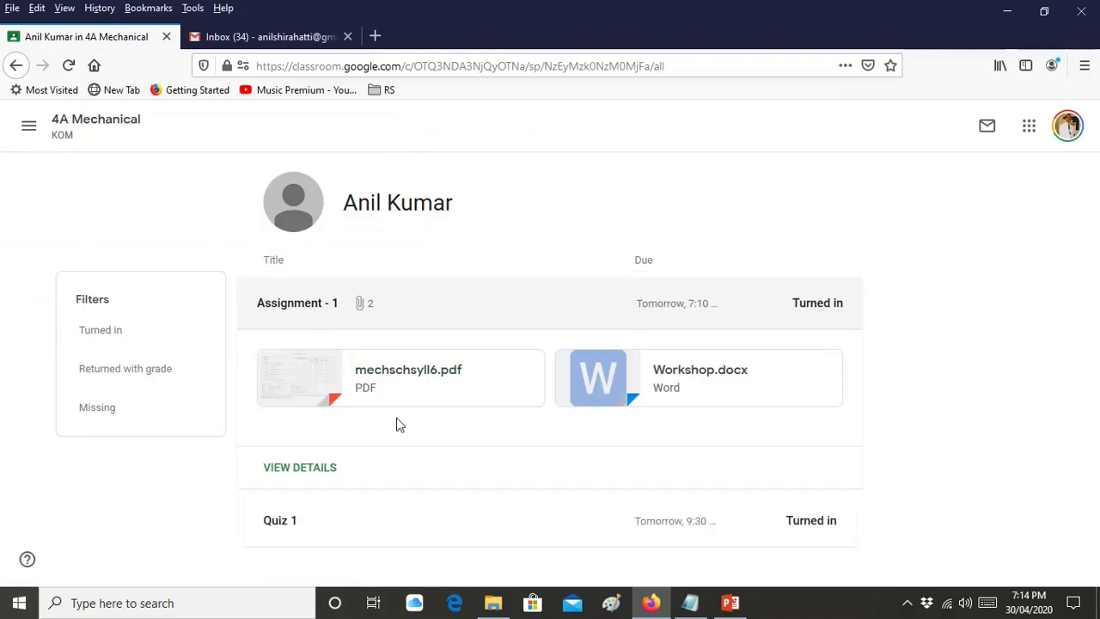
left_click(421, 388)
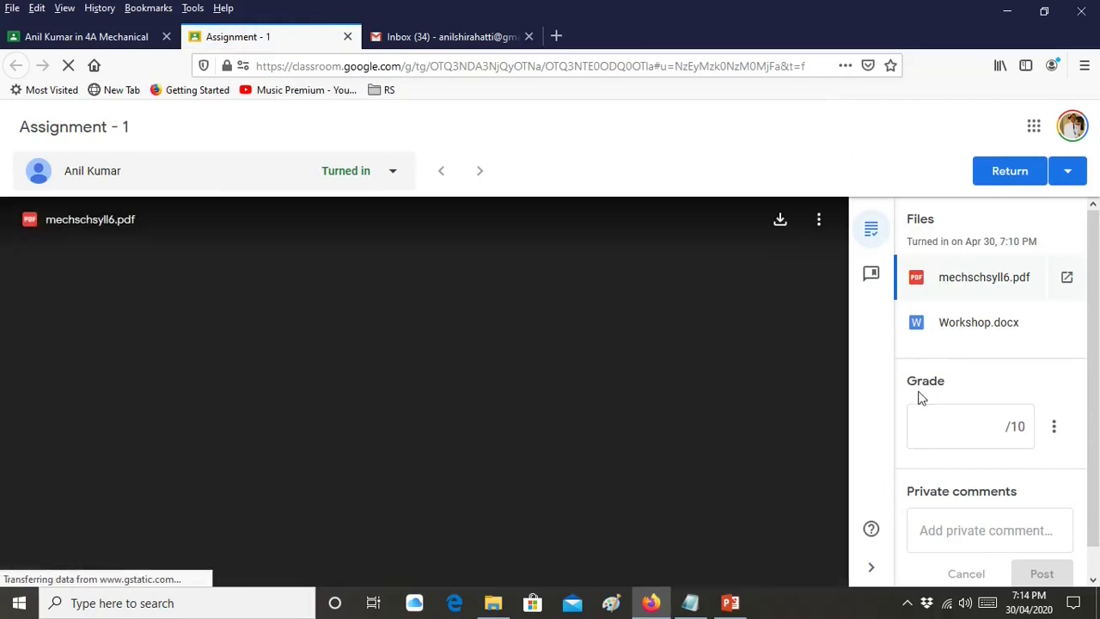
scroll(422, 310, "down", 15)
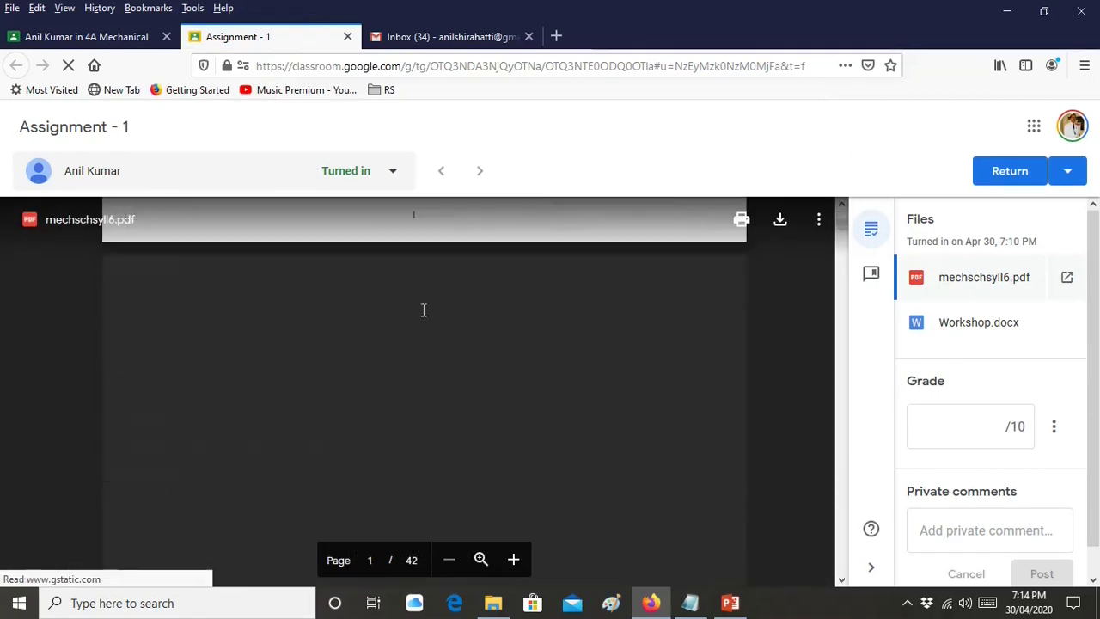
scroll(422, 311, "down", 12)
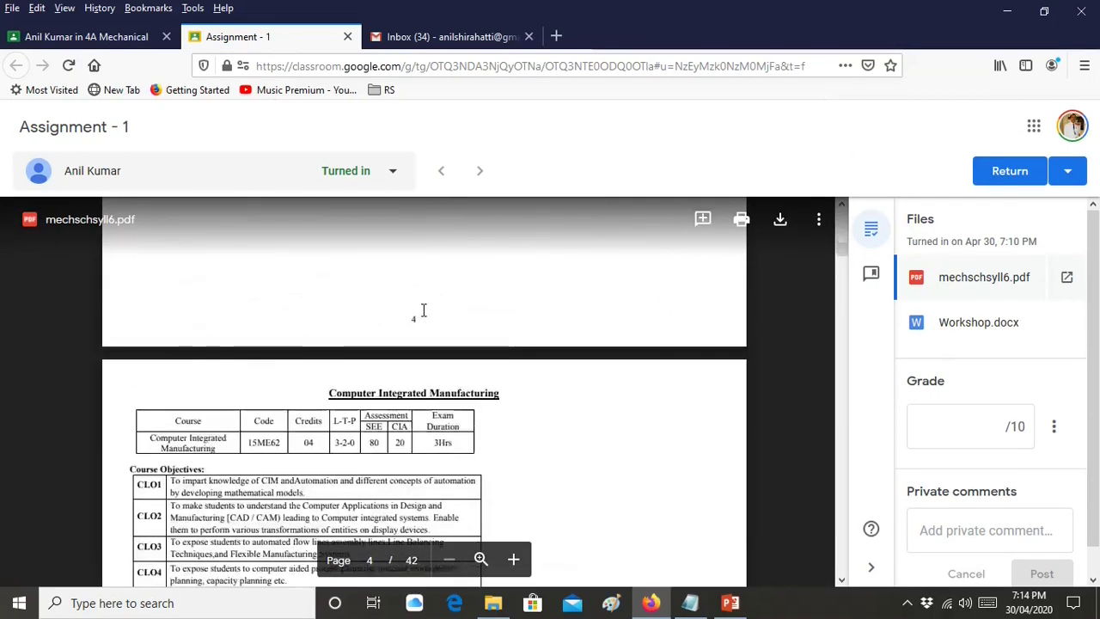
scroll(422, 311, "down", 8)
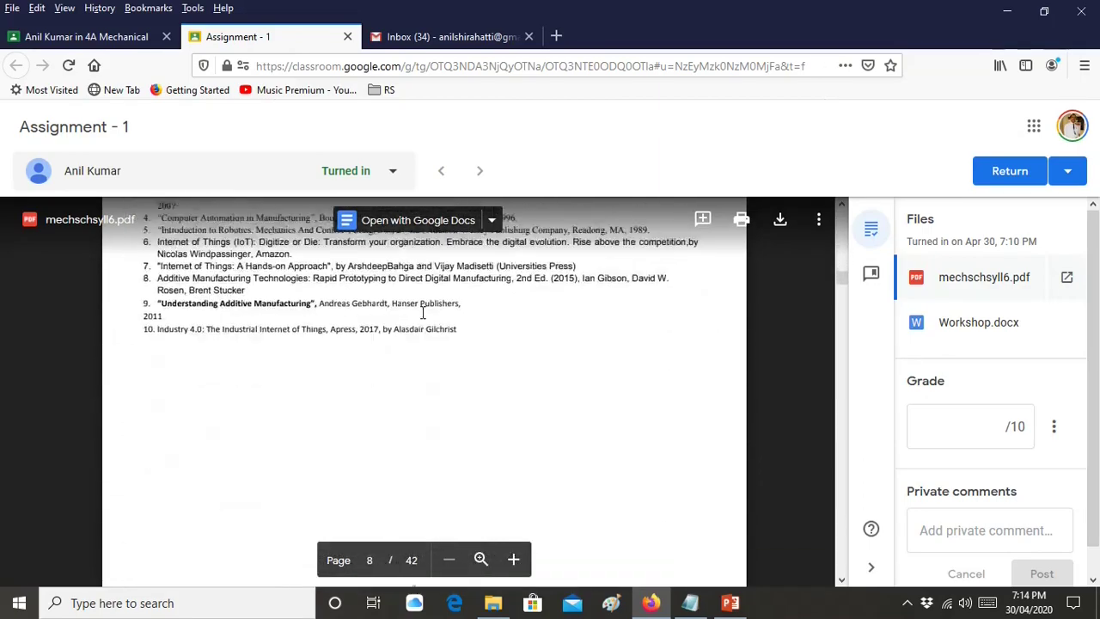
Switch to Workshop.docx and scroll down to its total and back to the title
left_click(946, 340)
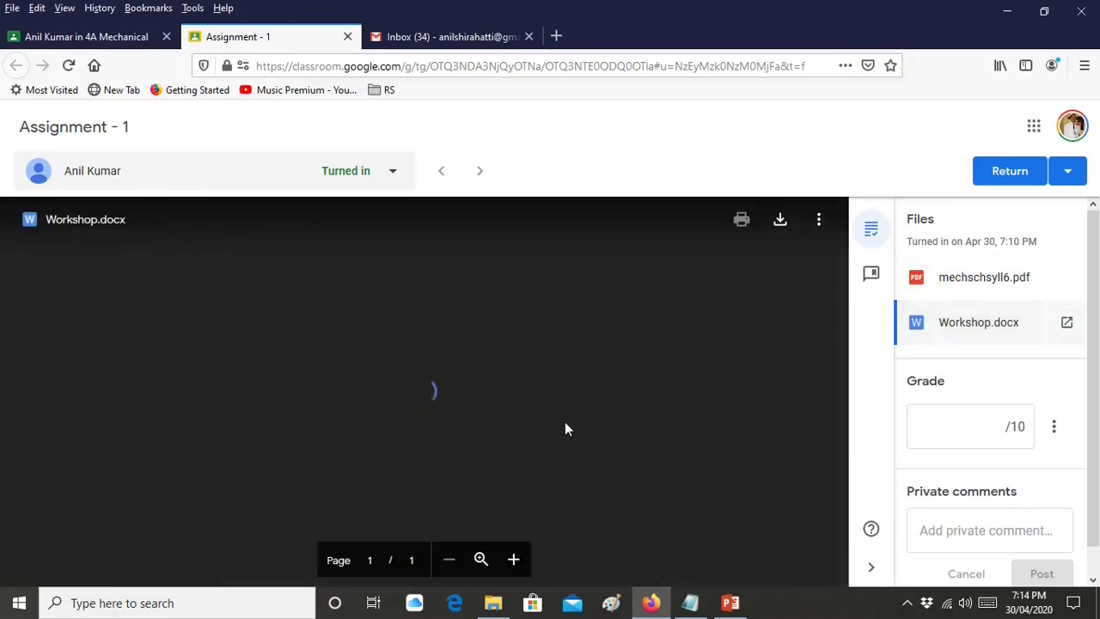
scroll(635, 357, "down", 10)
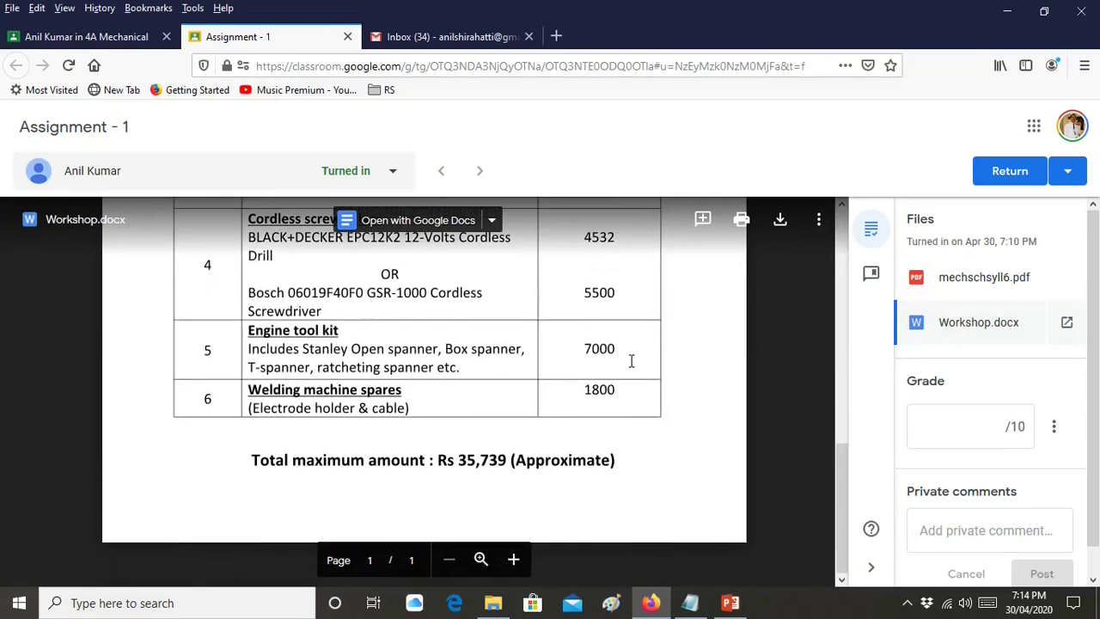
scroll(631, 362, "up", 10)
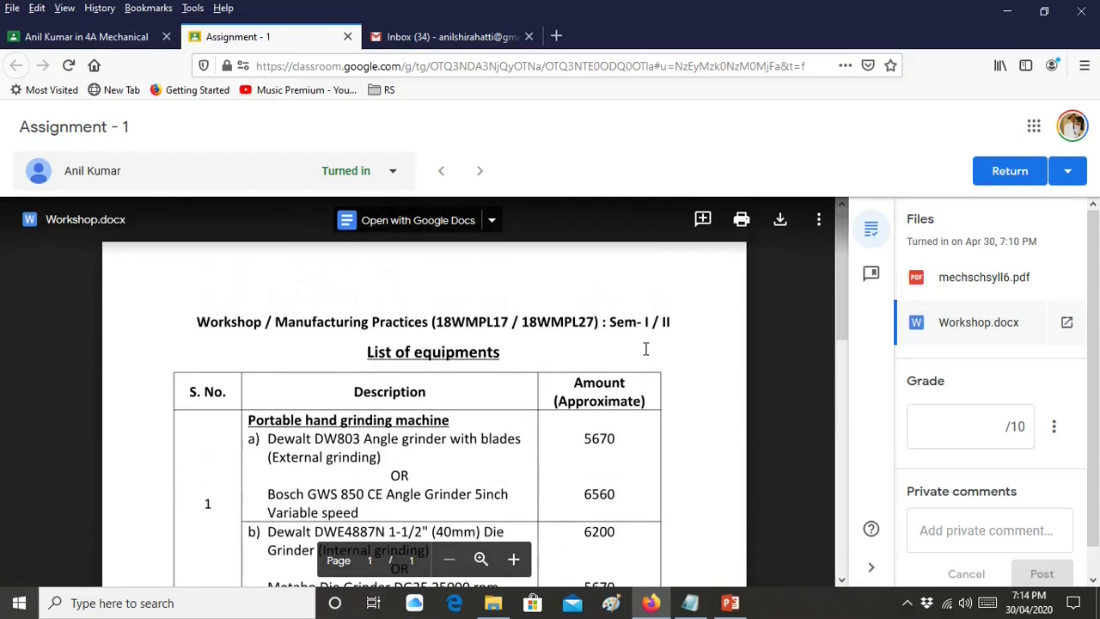
Enter 9 out of 10, post the private comment 'Good work.', and return the work
left_click(997, 427)
type("9")
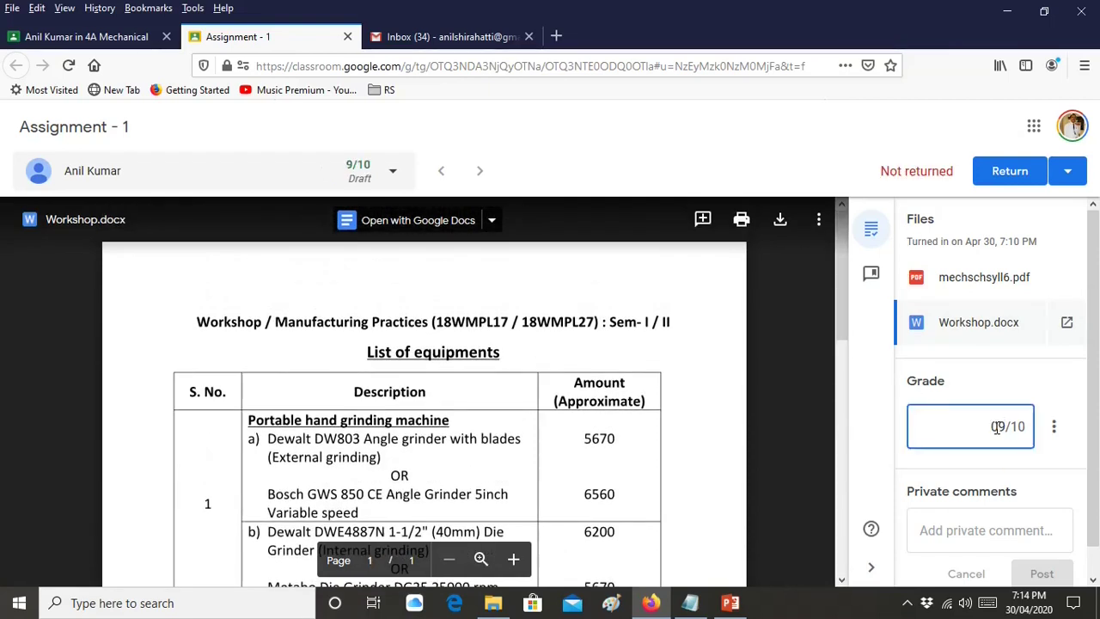
left_click(1036, 530)
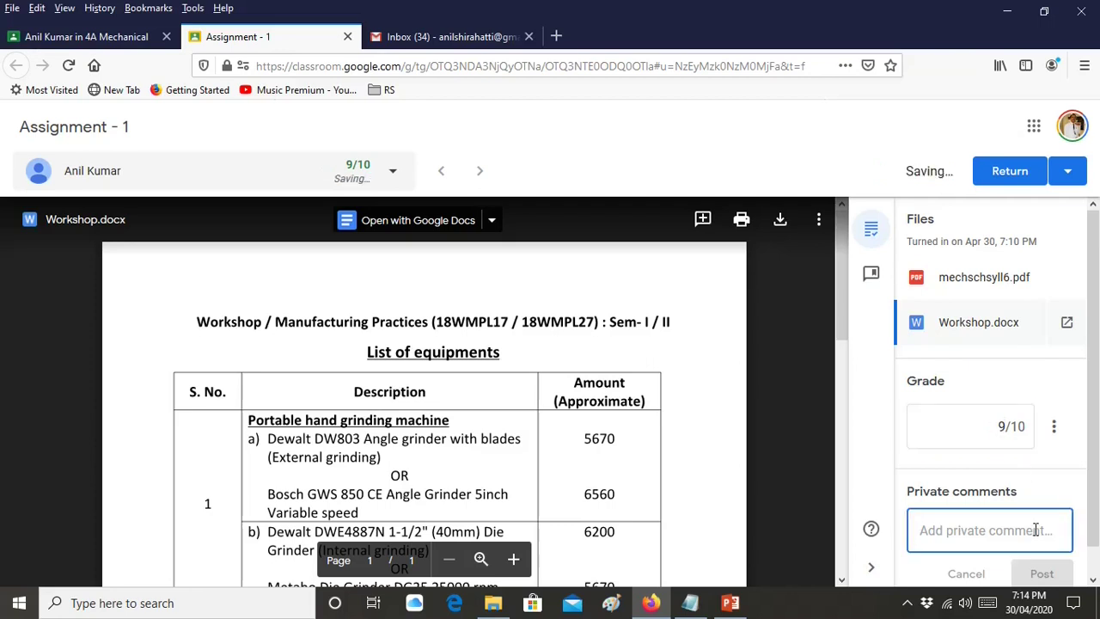
type("Goo")
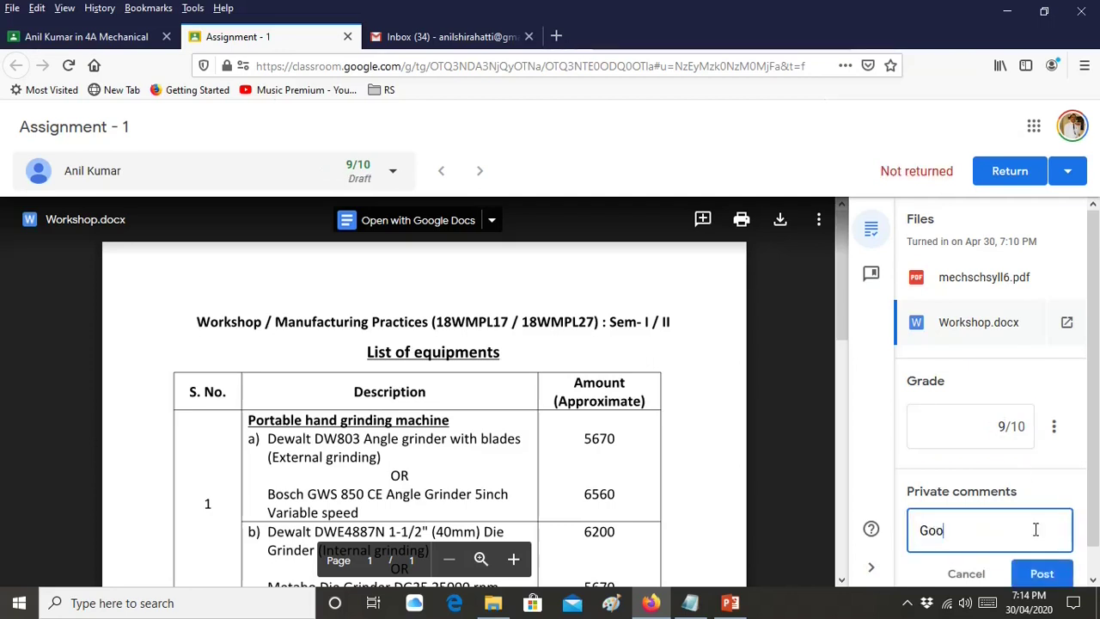
type("d work.")
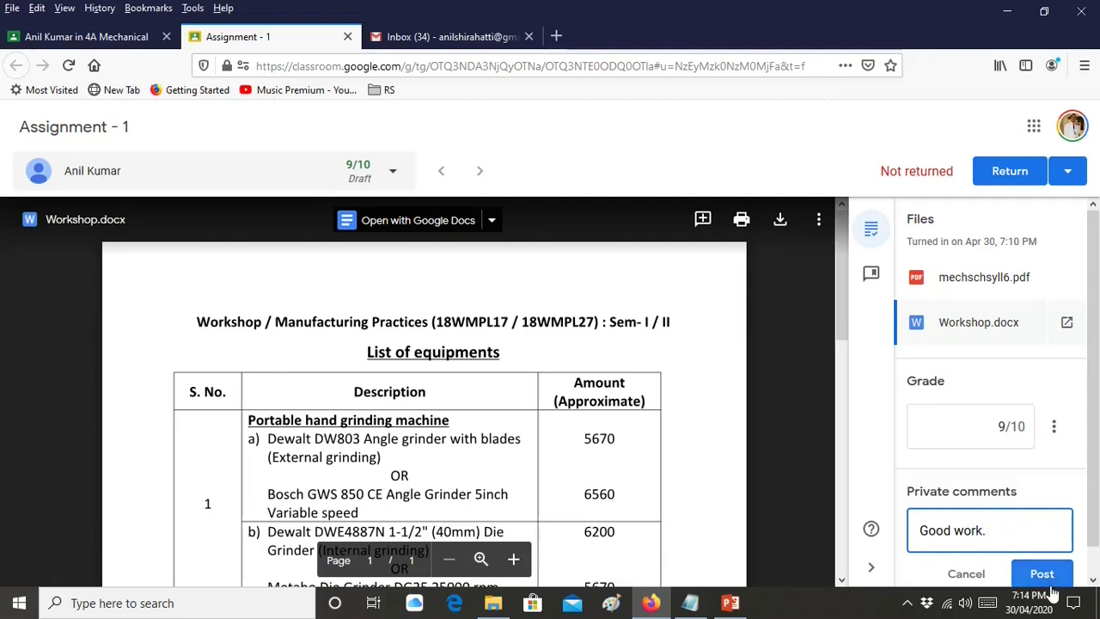
left_click(1050, 574)
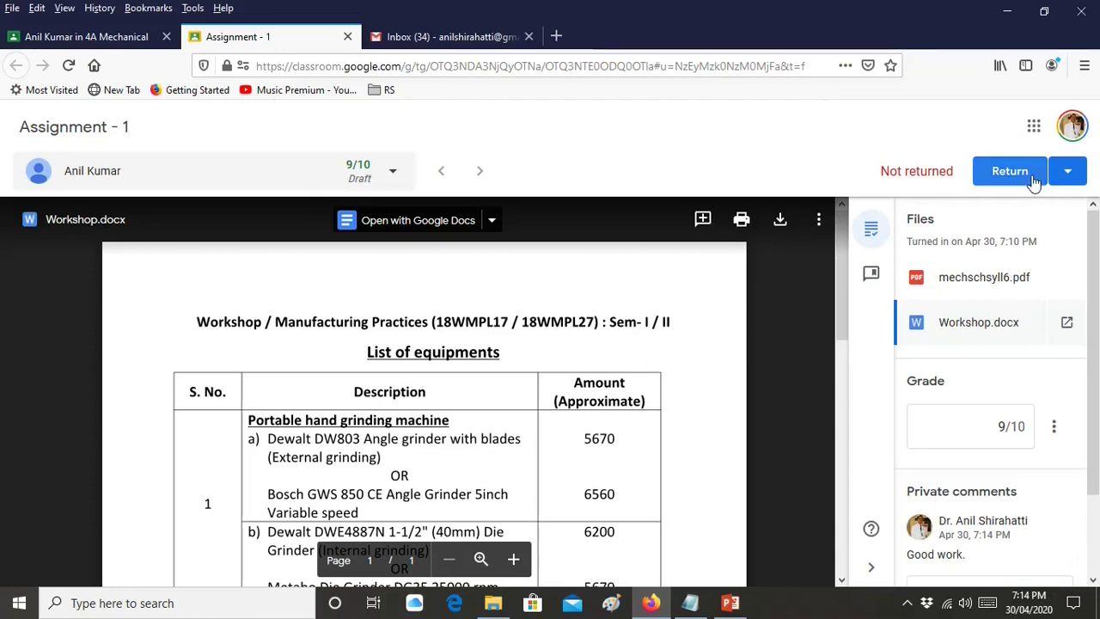
left_click(1035, 183)
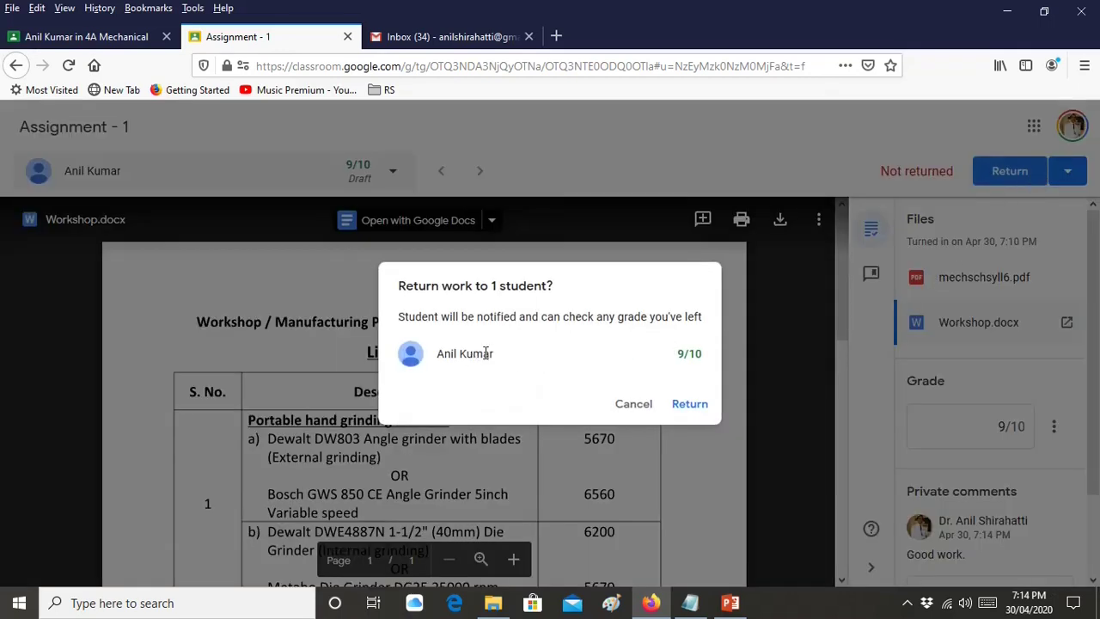
left_click(690, 404)
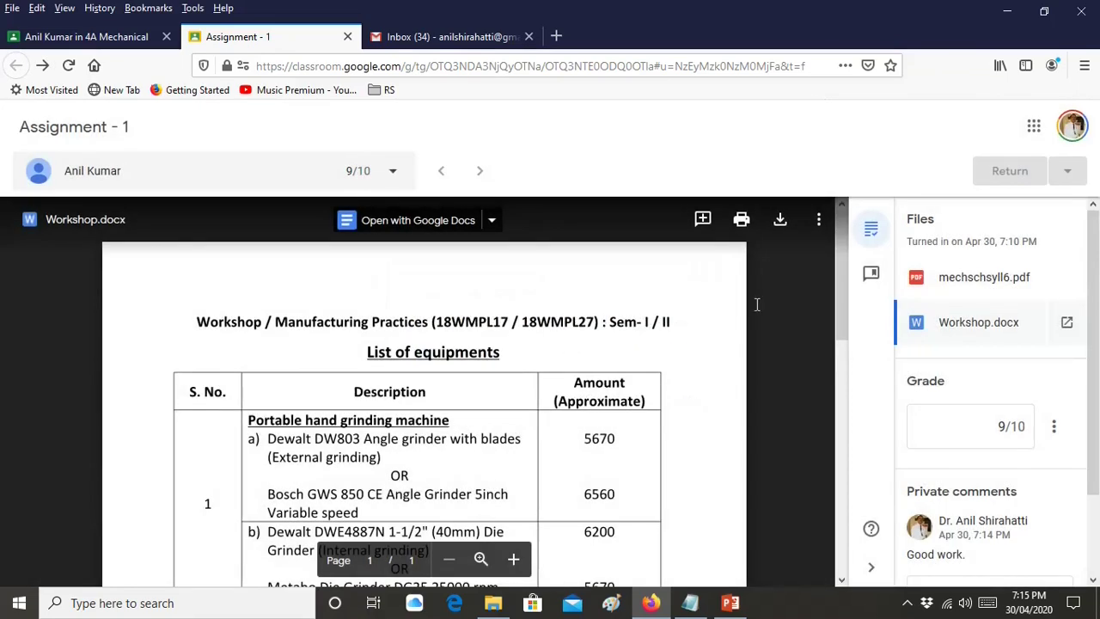
Close the grading tab and filter the student's work by Missing, Returned with grade and Turned in
left_click(348, 38)
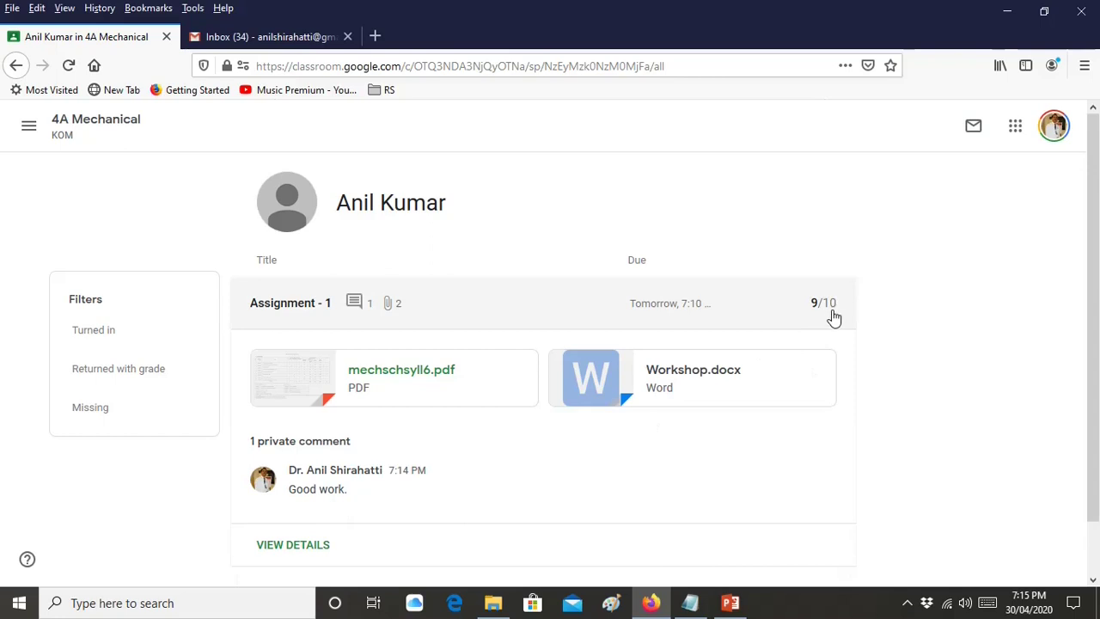
scroll(833, 318, "down", 1)
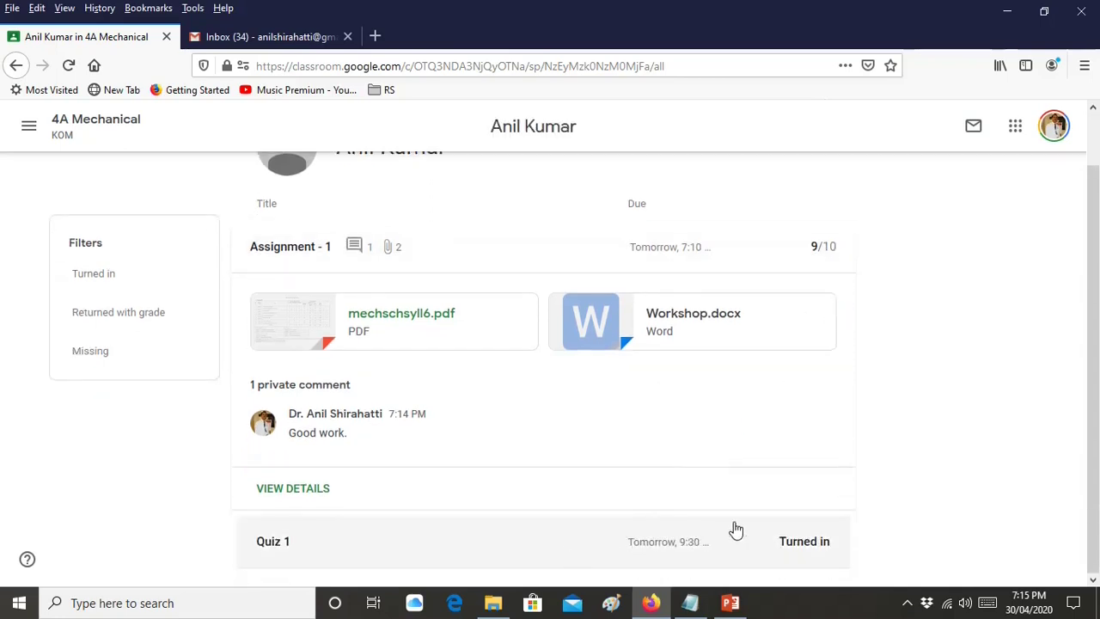
scroll(726, 526, "up", 1)
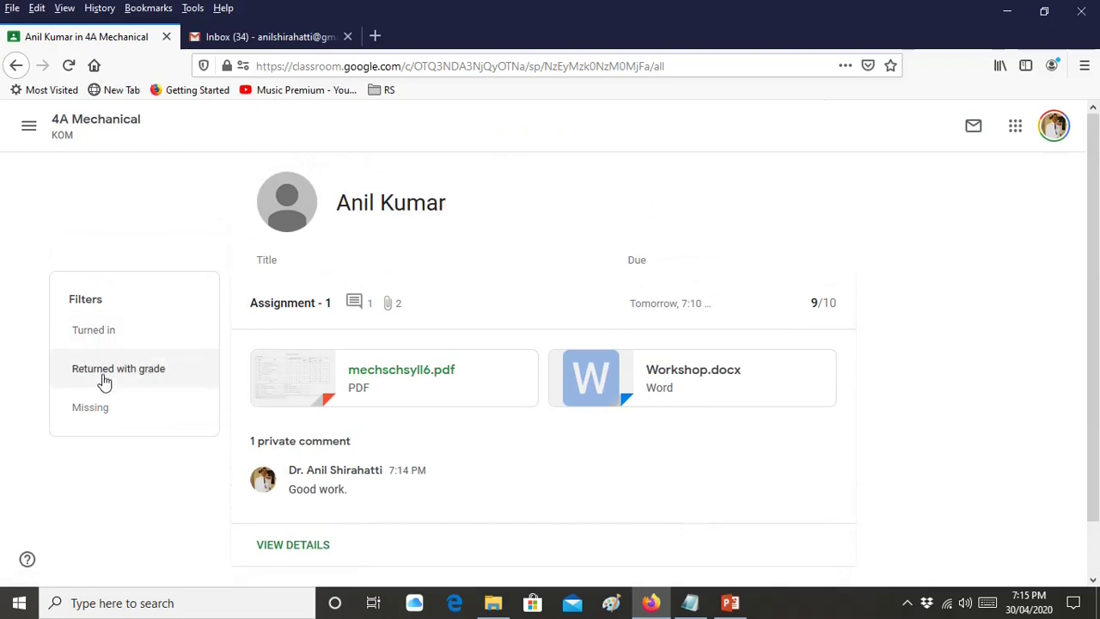
left_click(90, 408)
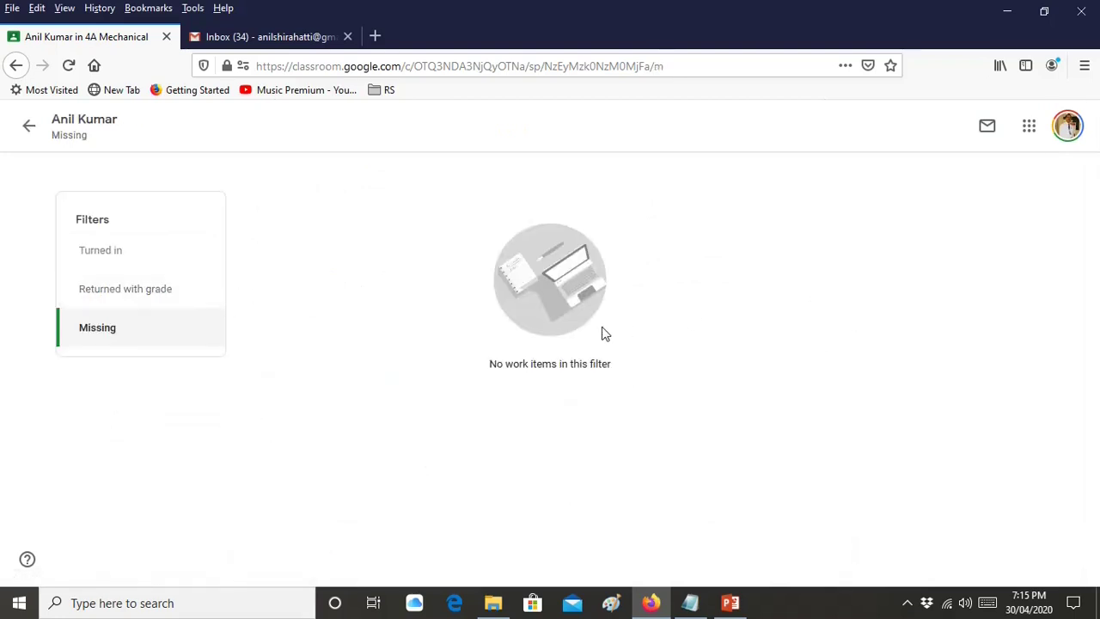
left_click(159, 301)
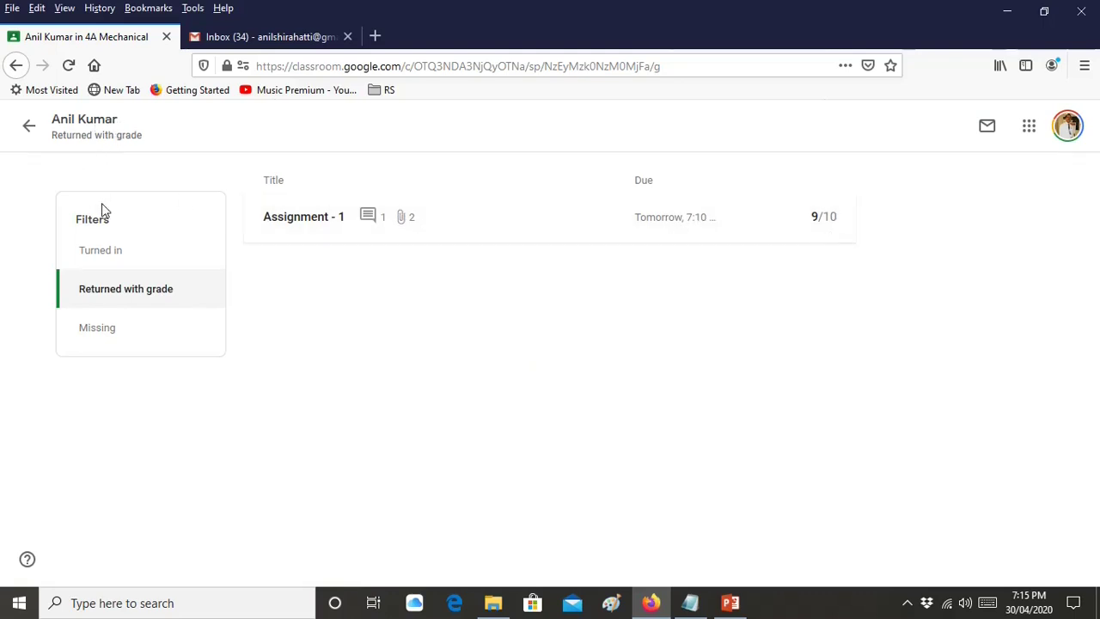
left_click(95, 251)
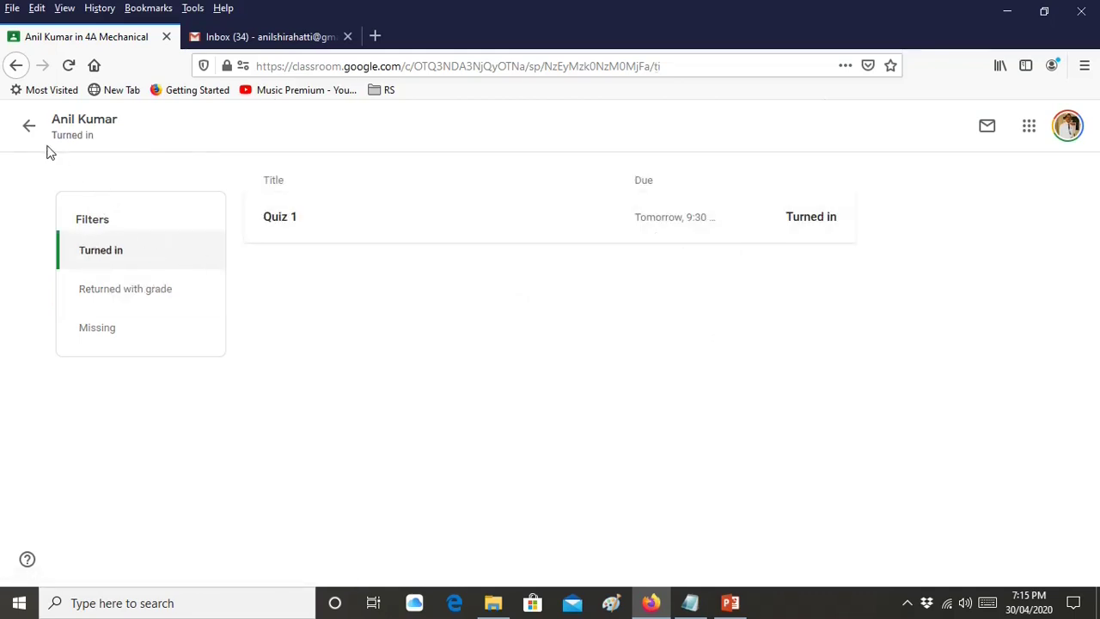
left_click(29, 125)
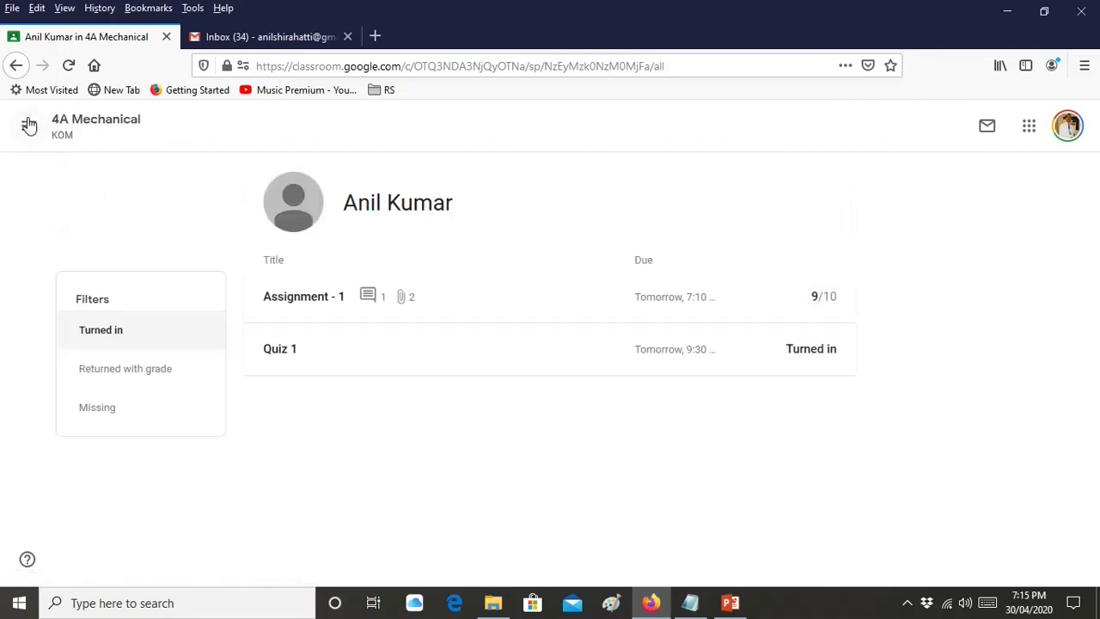
Check the 4A Mechanical Grades tab shows 9 for Assignment - 1, then return to Stream
left_click(114, 124)
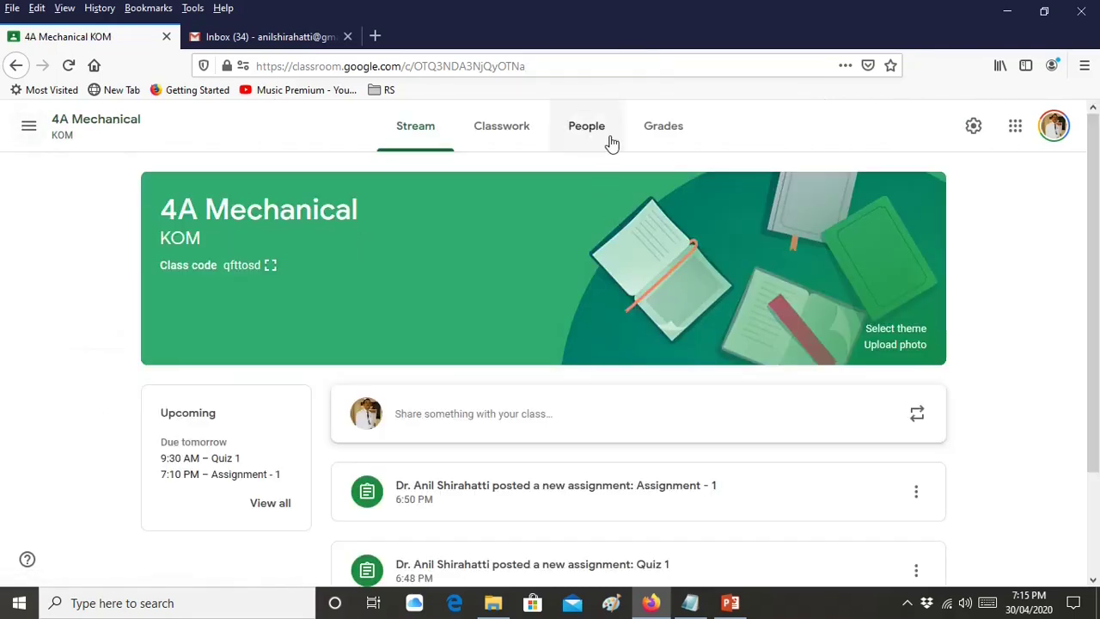
left_click(656, 135)
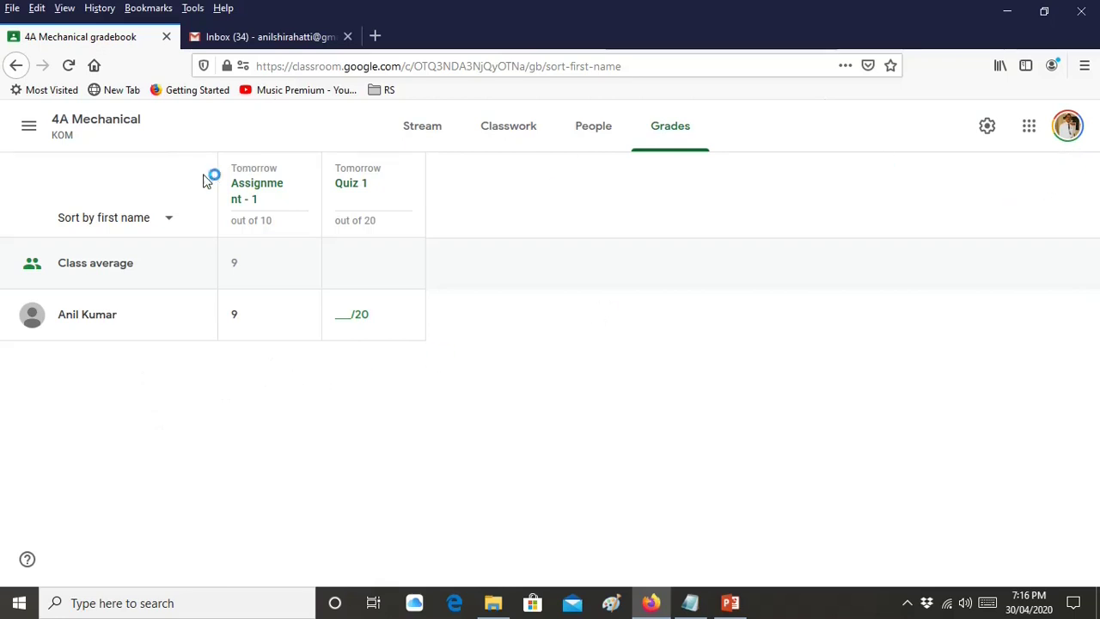
left_click(111, 131)
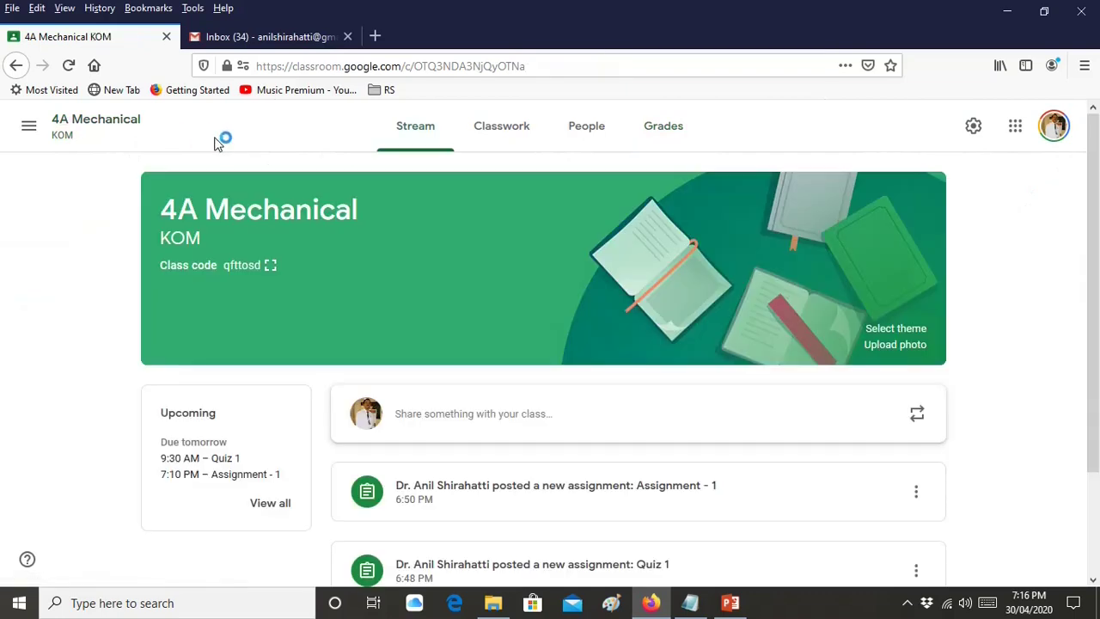
Switch to the 6A Mechanical class and scroll through its Grades tab scores
left_click(28, 125)
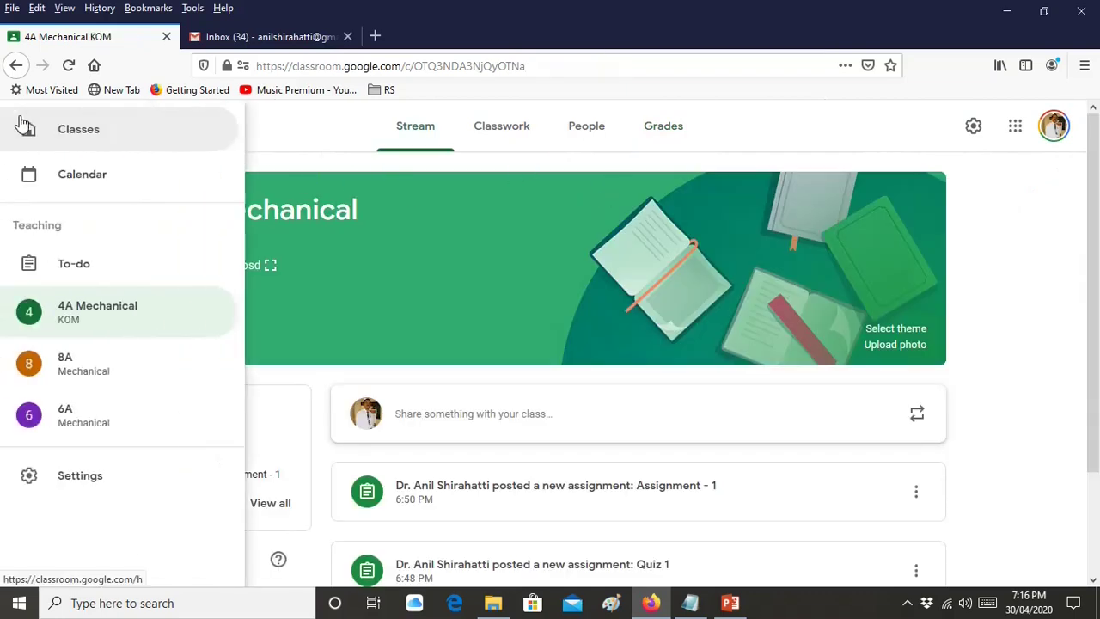
left_click(69, 419)
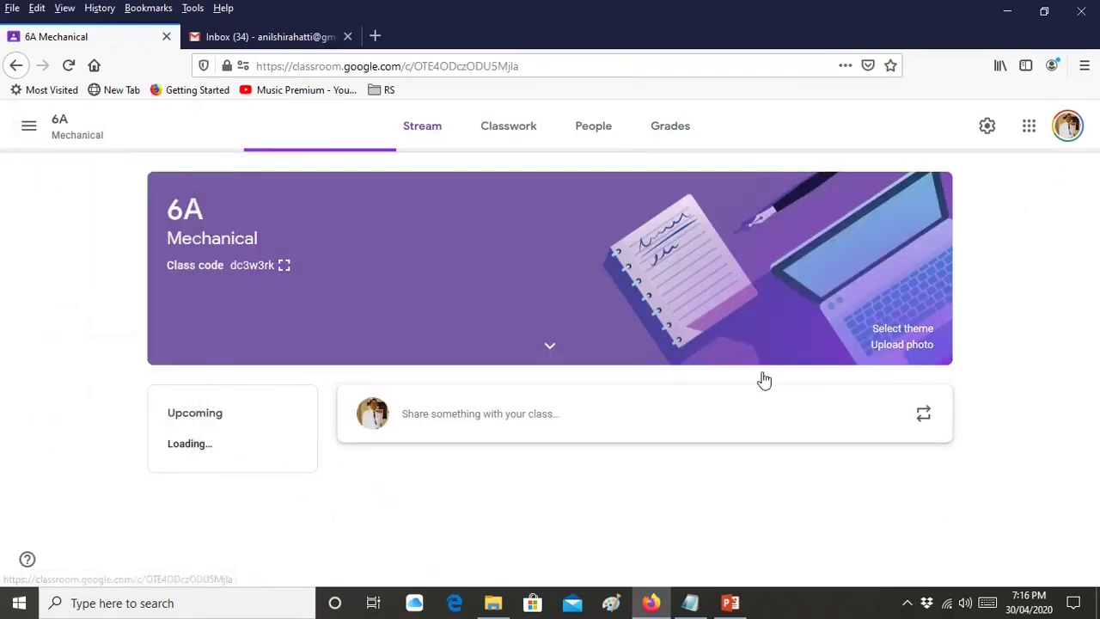
left_click(662, 146)
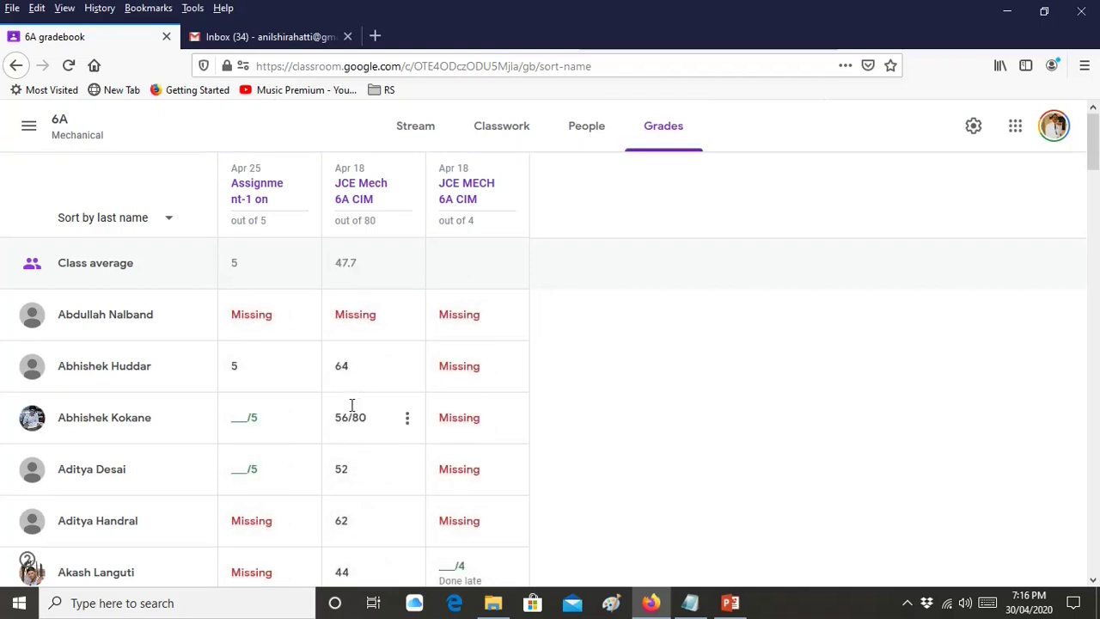
scroll(361, 447, "down", 3)
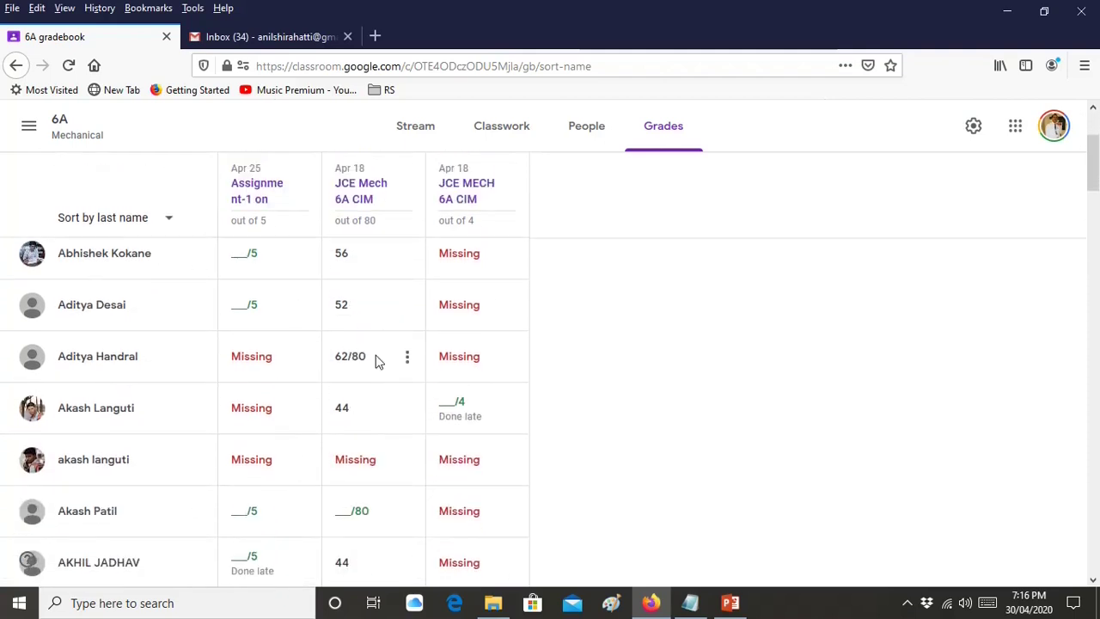
scroll(384, 301, "up", 3)
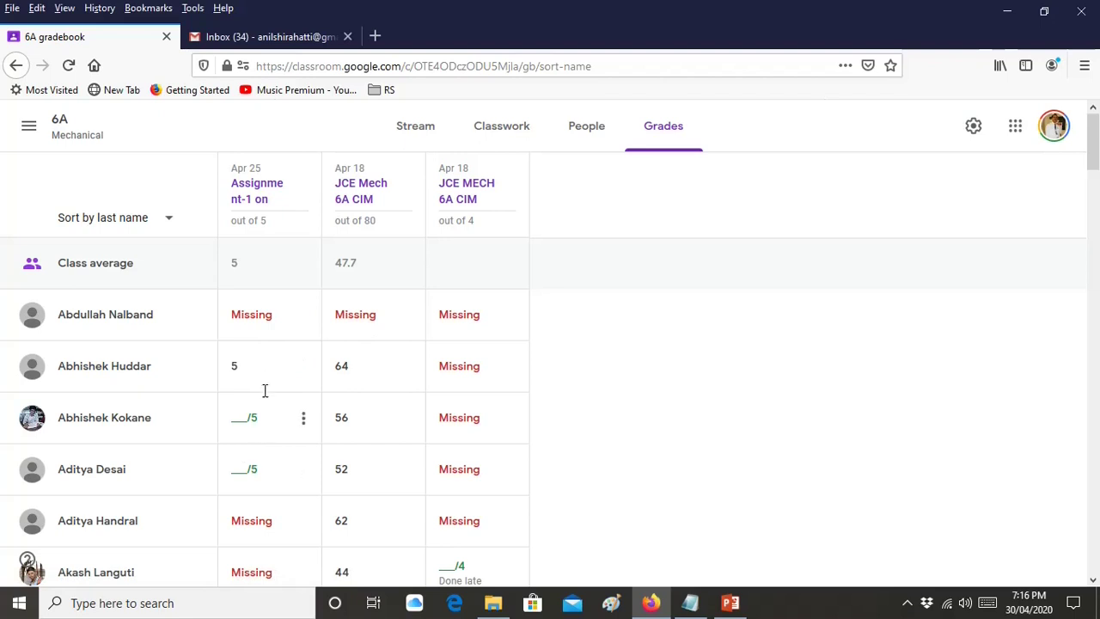
scroll(265, 387, "down", 3)
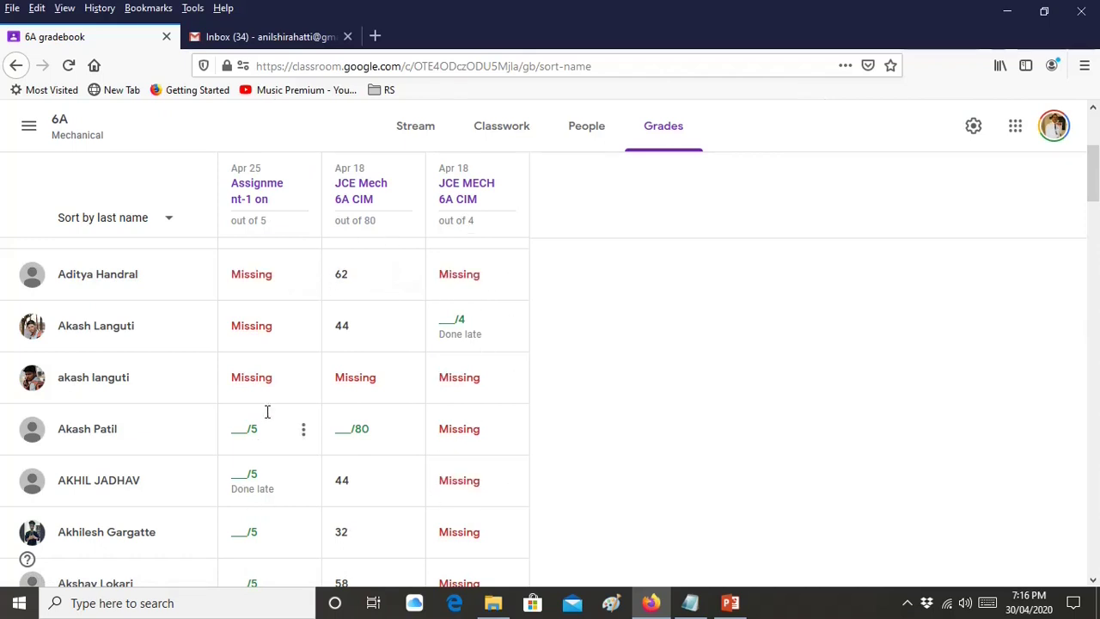
scroll(268, 407, "down", 5)
scroll(267, 408, "up", 2)
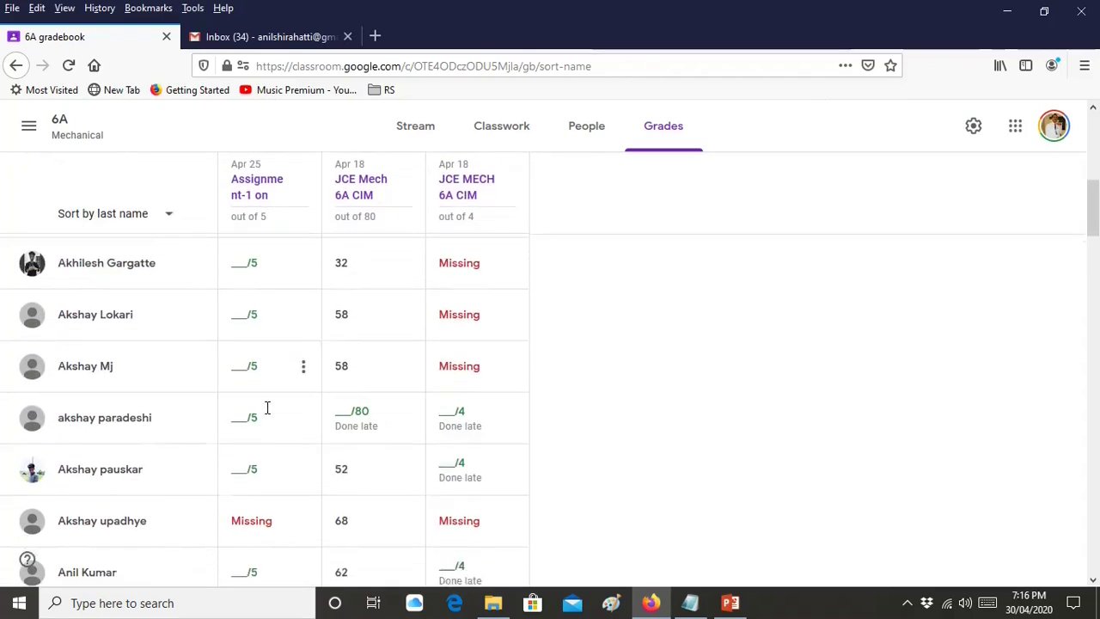
scroll(267, 407, "down", 4)
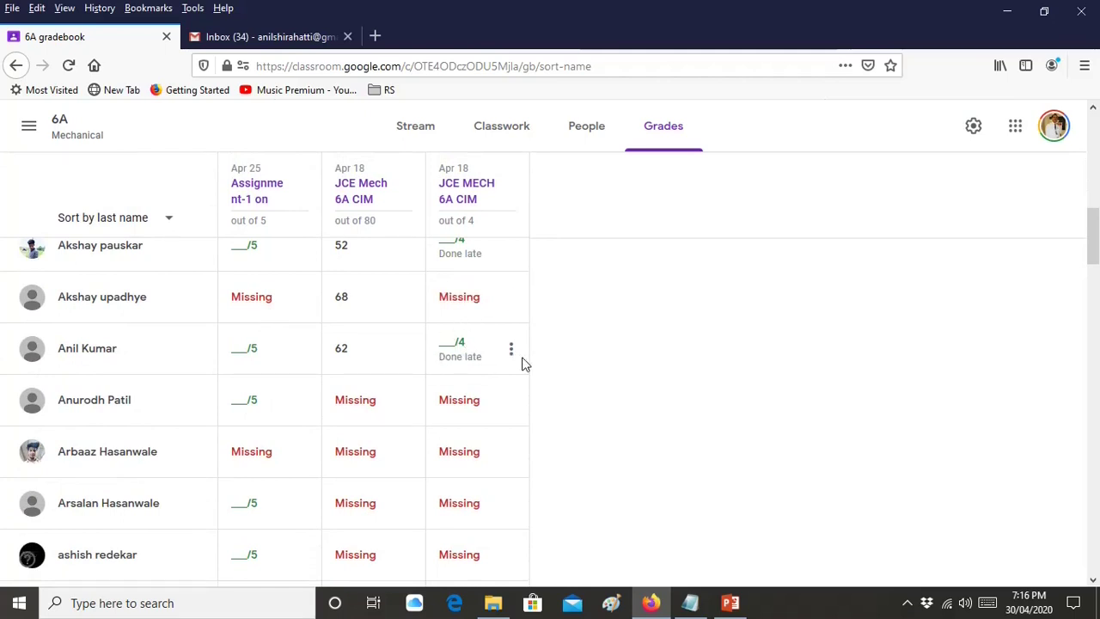
scroll(464, 344, "up", 8)
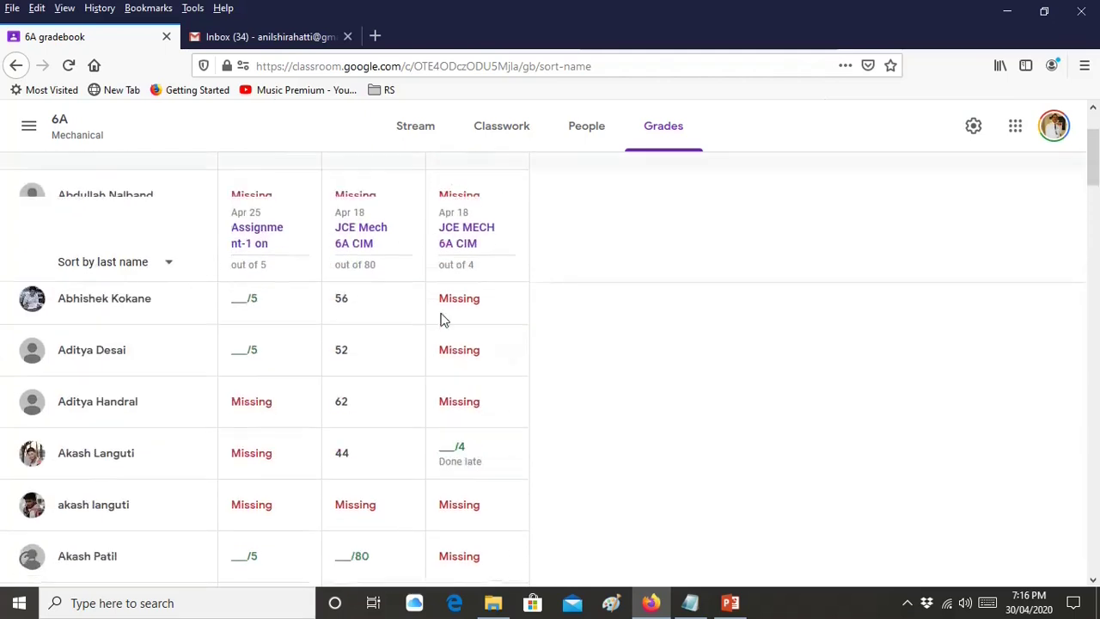
left_click(31, 135)
Sign the teacher out of Google Classroom from the profile avatar
left_click(66, 145)
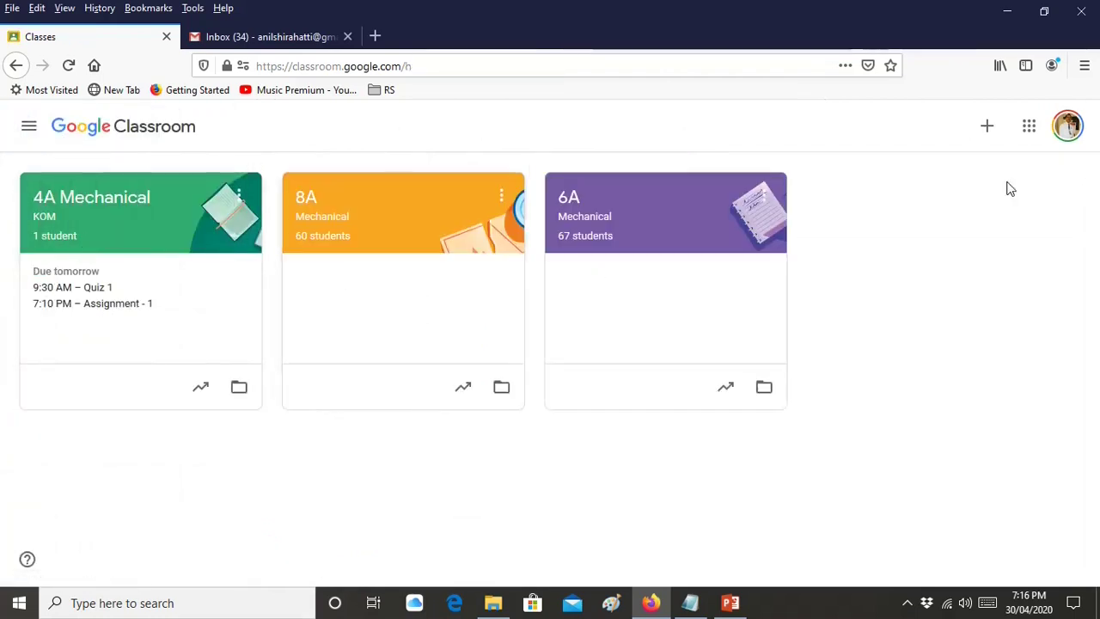
left_click(1065, 138)
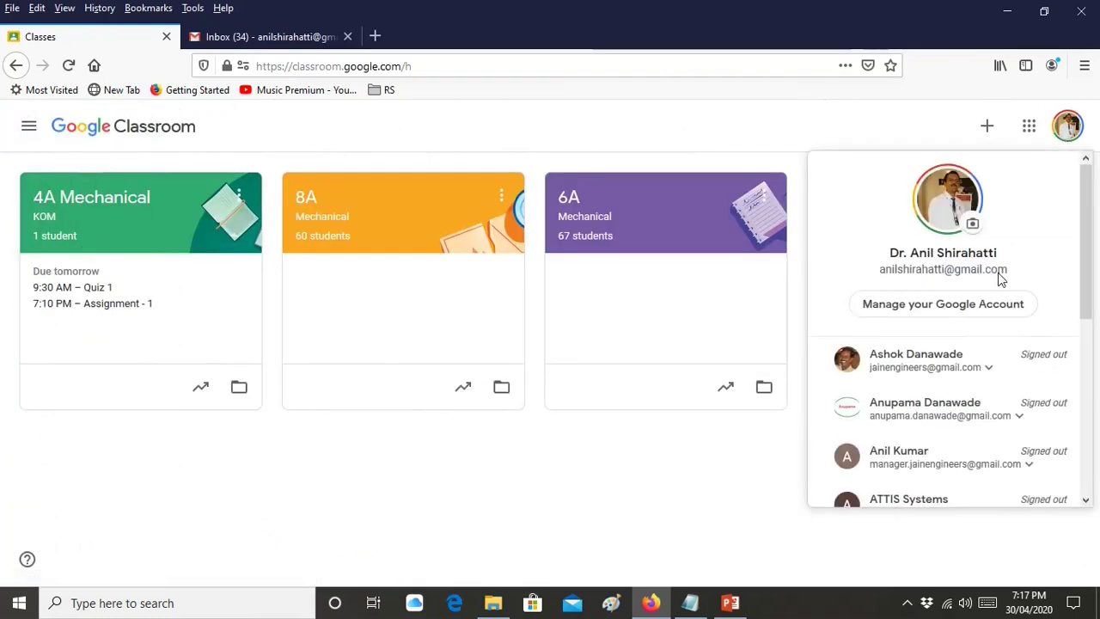
scroll(997, 278, "down", 5)
left_click(975, 438)
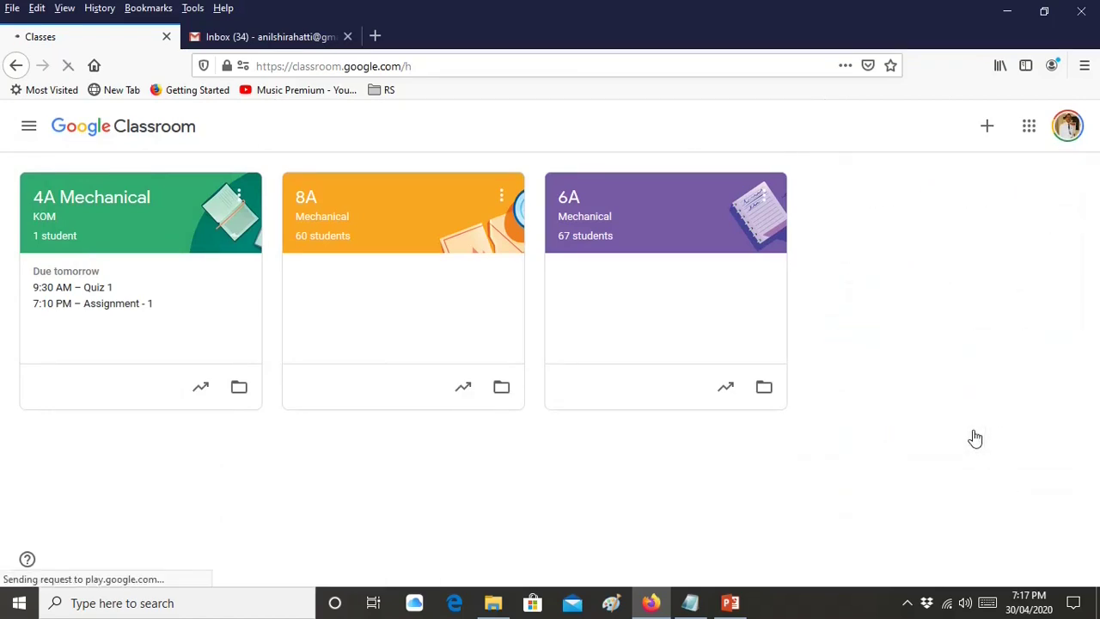
Sign the teacher out of Gmail and close the Gmail tab
left_click(309, 37)
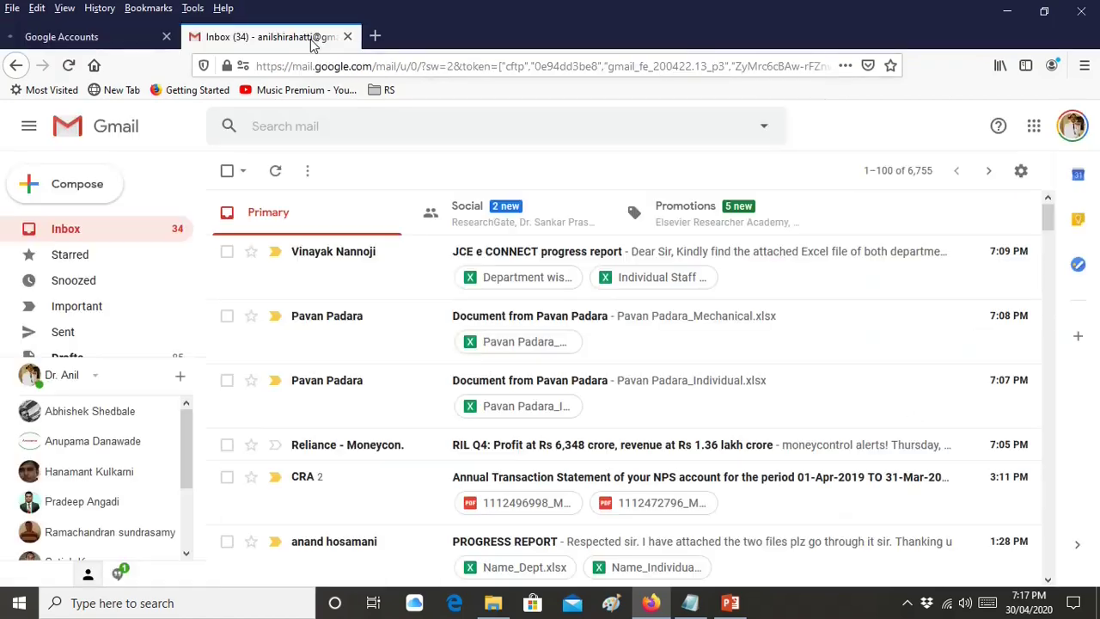
left_click(1074, 129)
scroll(957, 322, "down", 3)
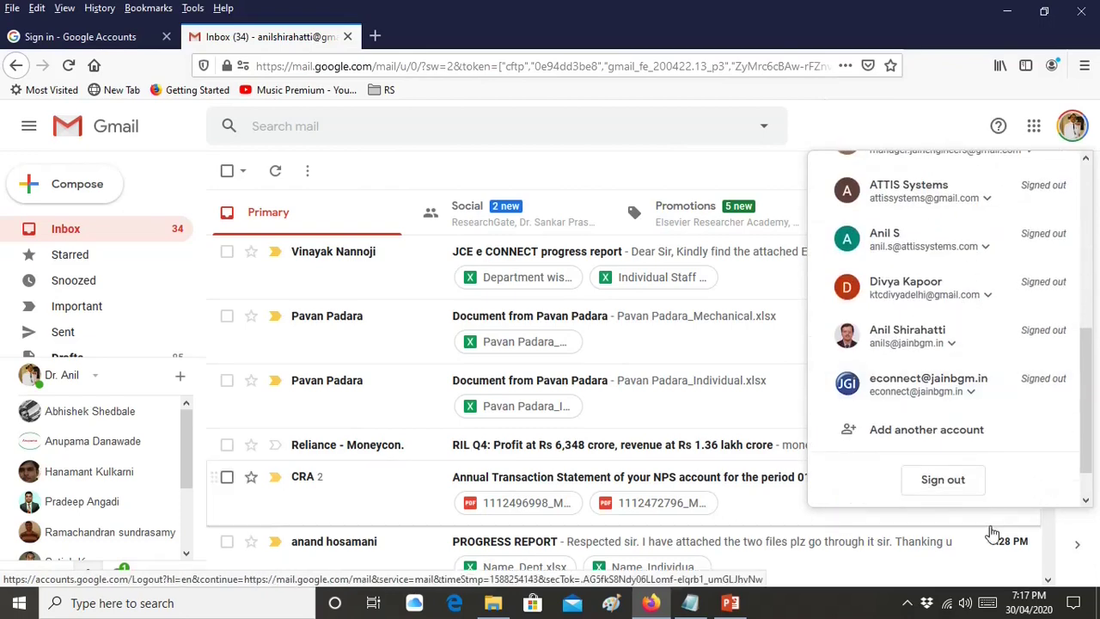
left_click(980, 488)
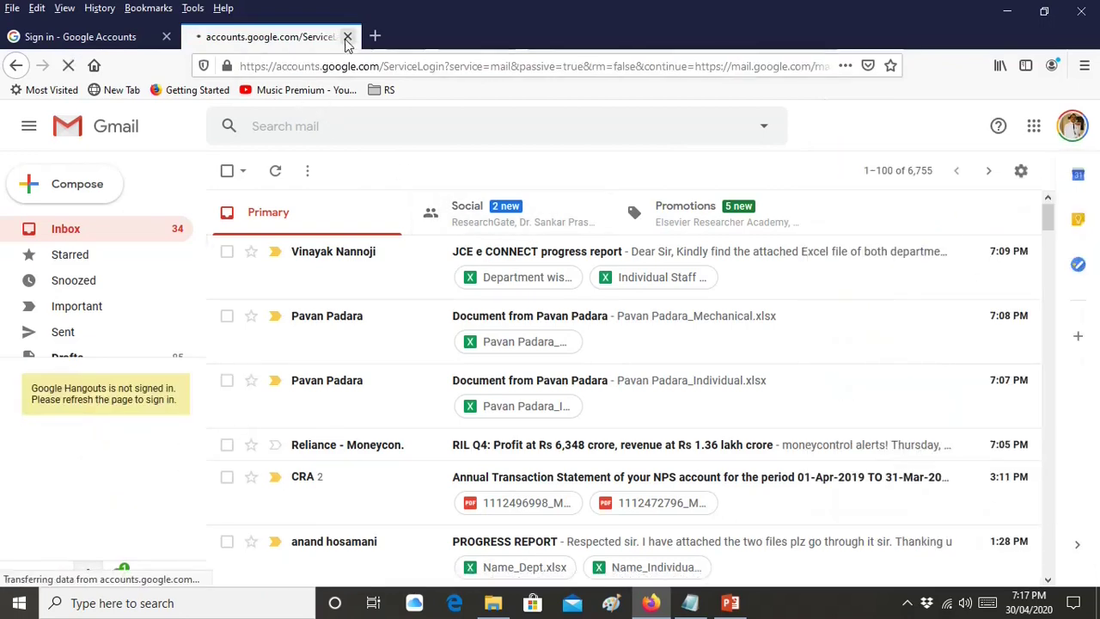
left_click(347, 36)
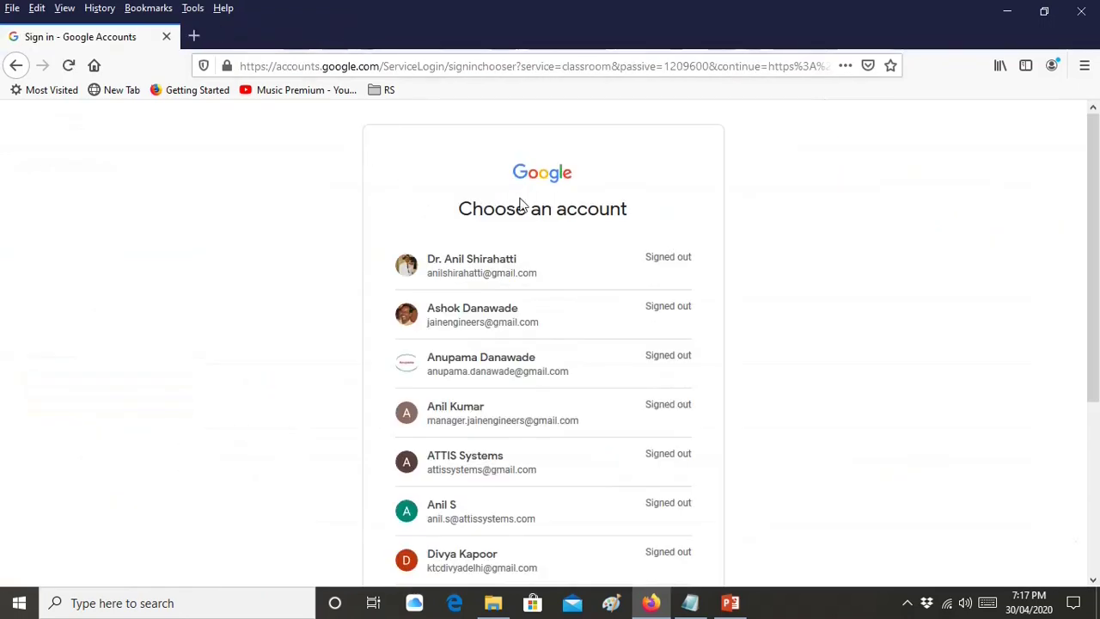
Choose the student account and sign in with its password
left_click(527, 423)
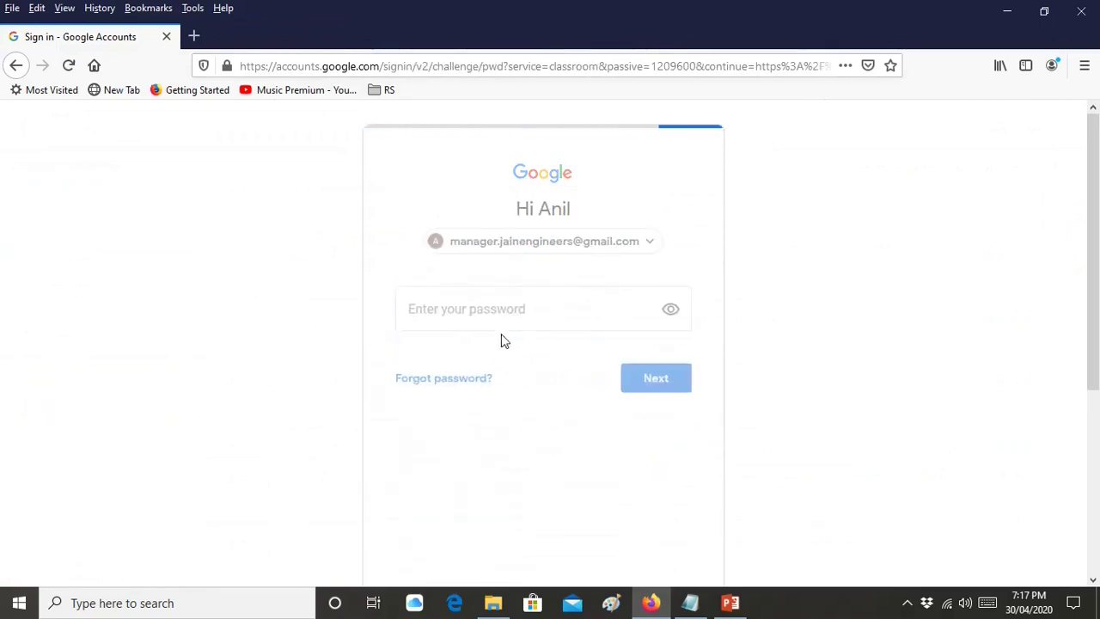
left_click(507, 323)
type("••")
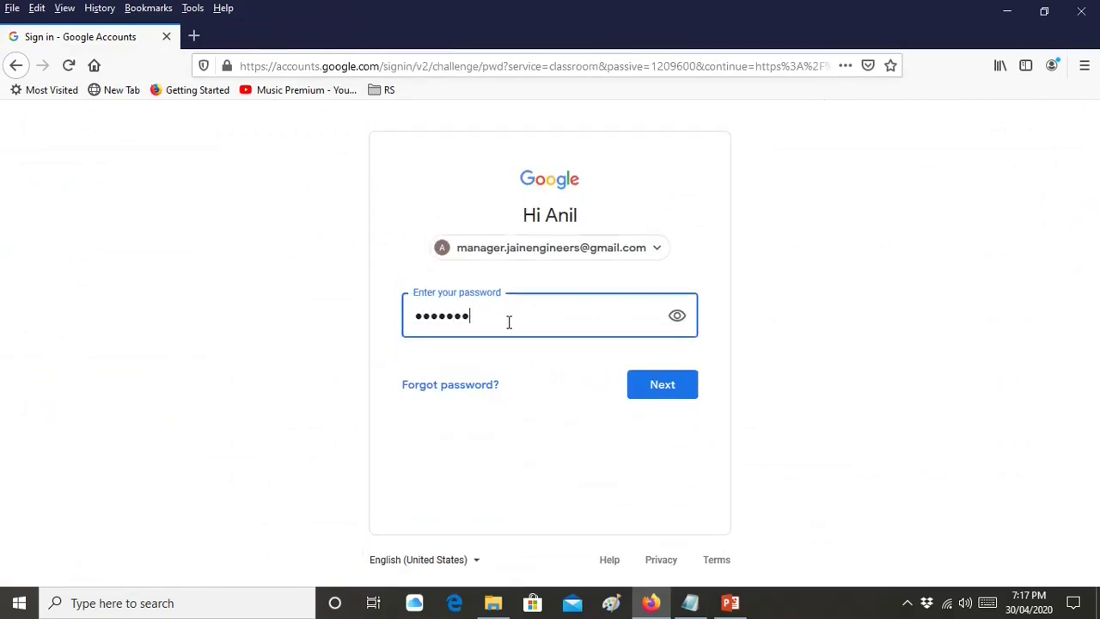
type("••••••••••")
key("Return")
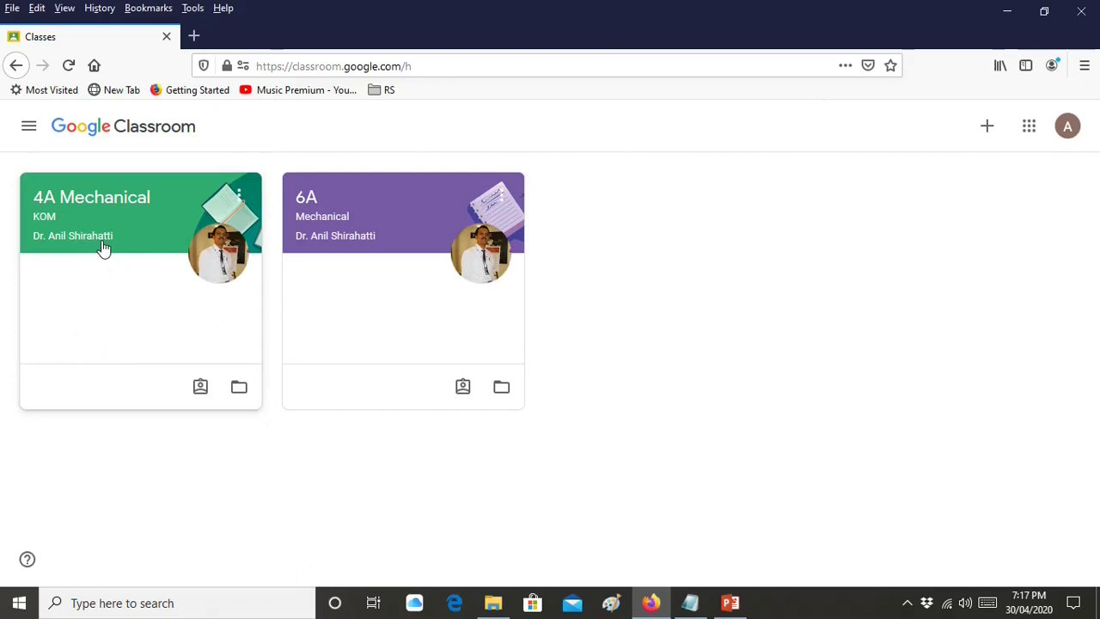
In 4A Mechanical Classwork, confirm Assignment - 1 shows Graded and open its details page
left_click(89, 198)
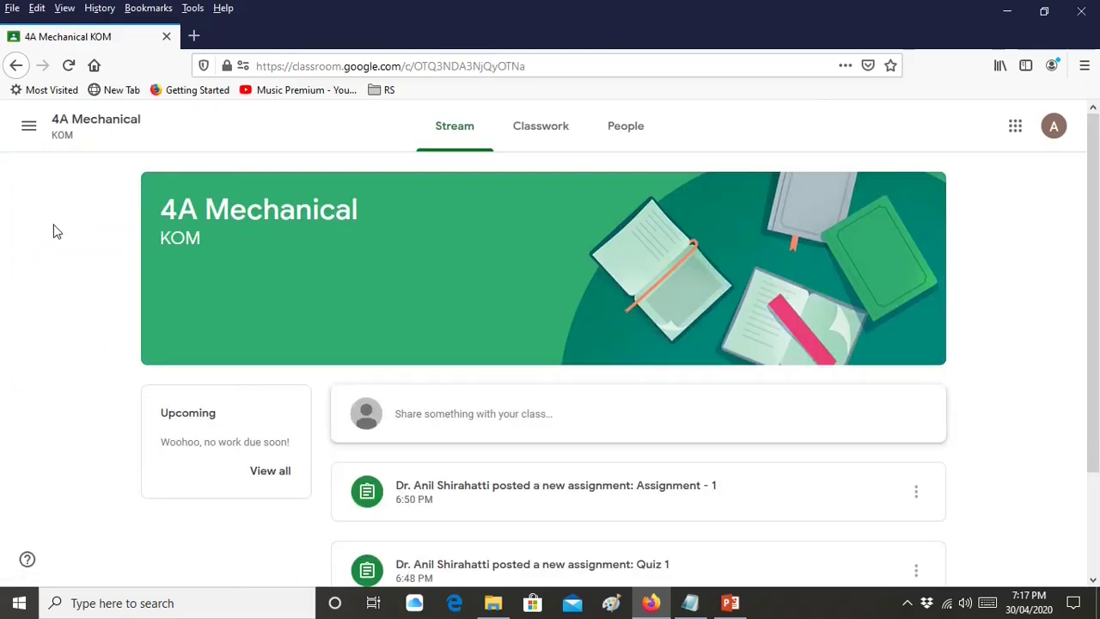
left_click(544, 140)
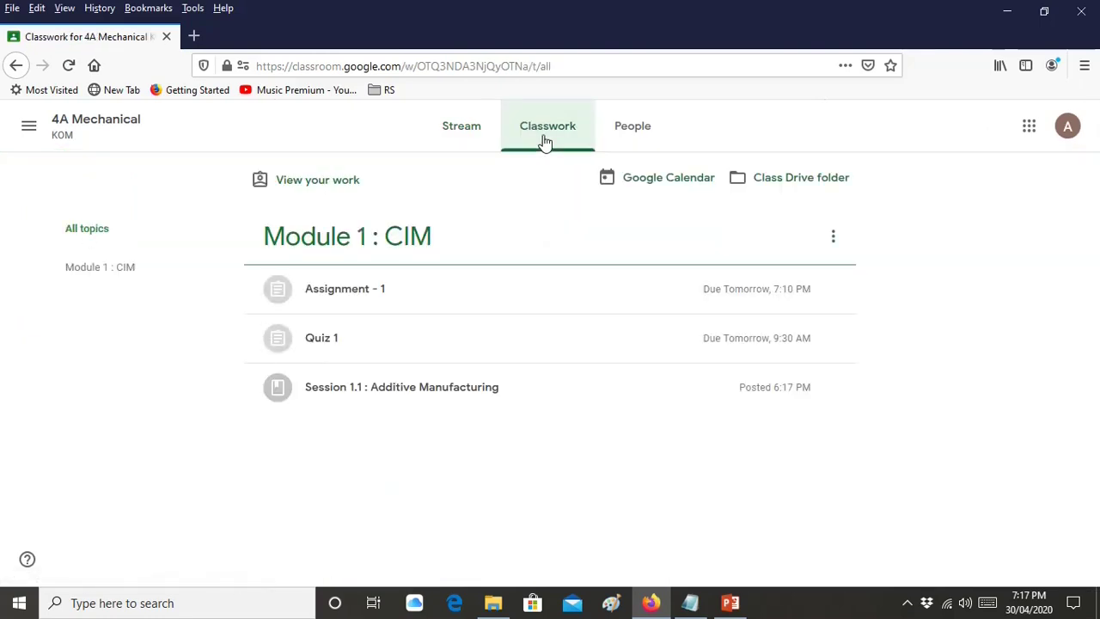
left_click(432, 301)
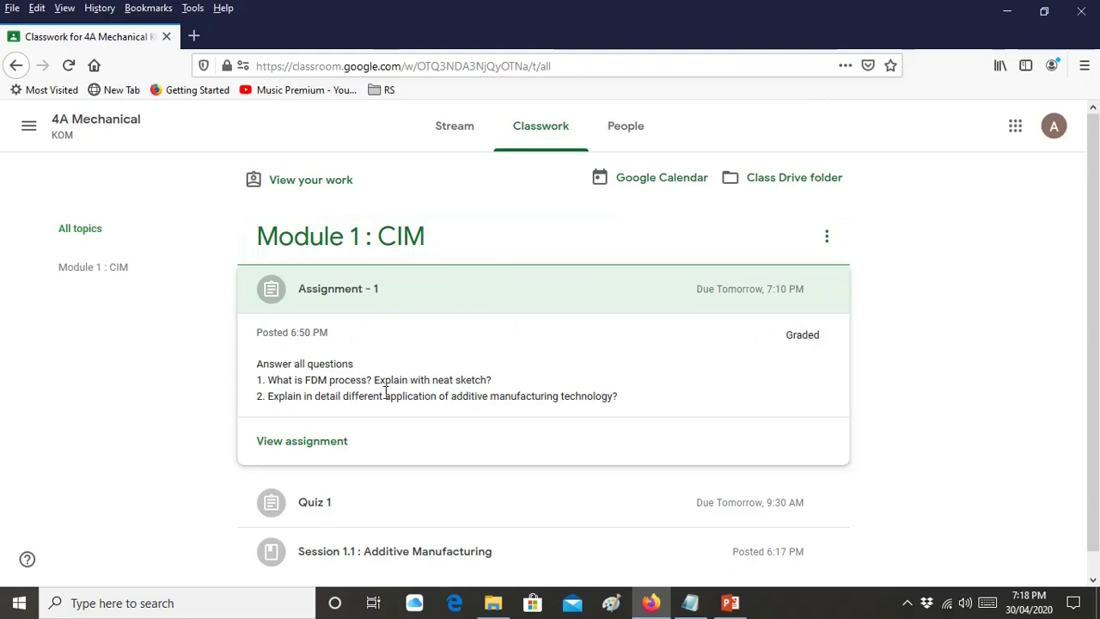
left_click_drag(784, 339, 820, 338)
left_click(551, 510)
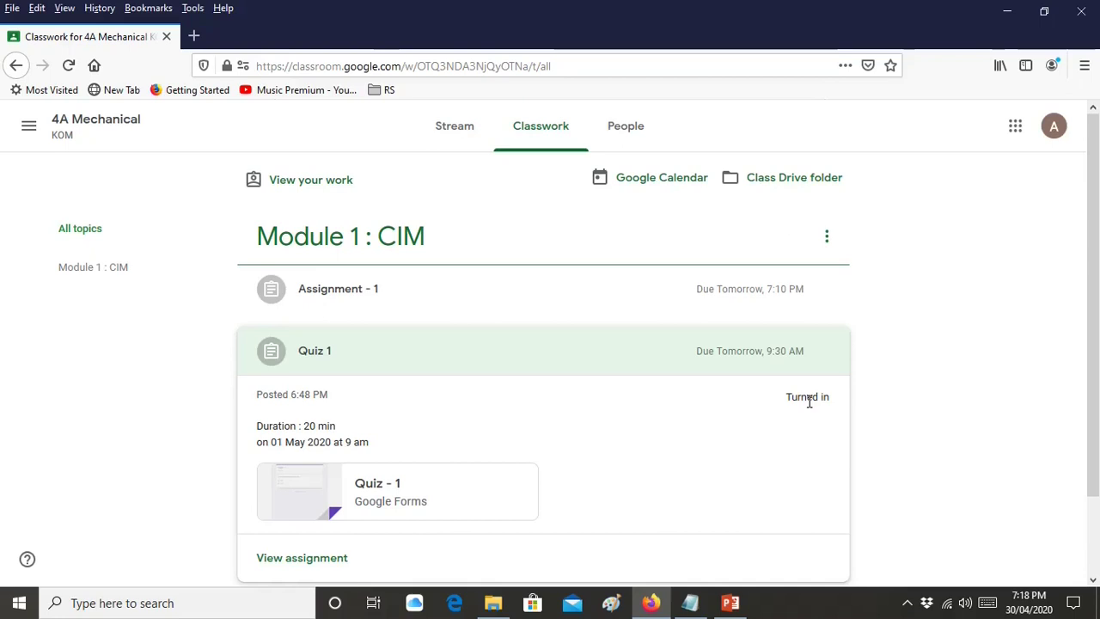
left_click(531, 305)
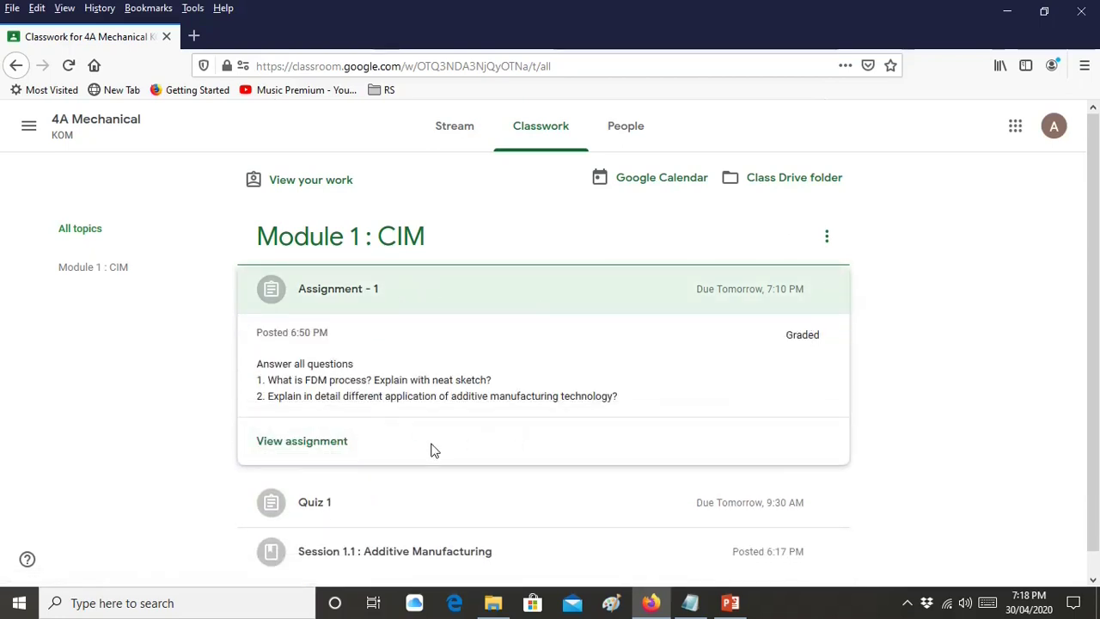
left_click(337, 443)
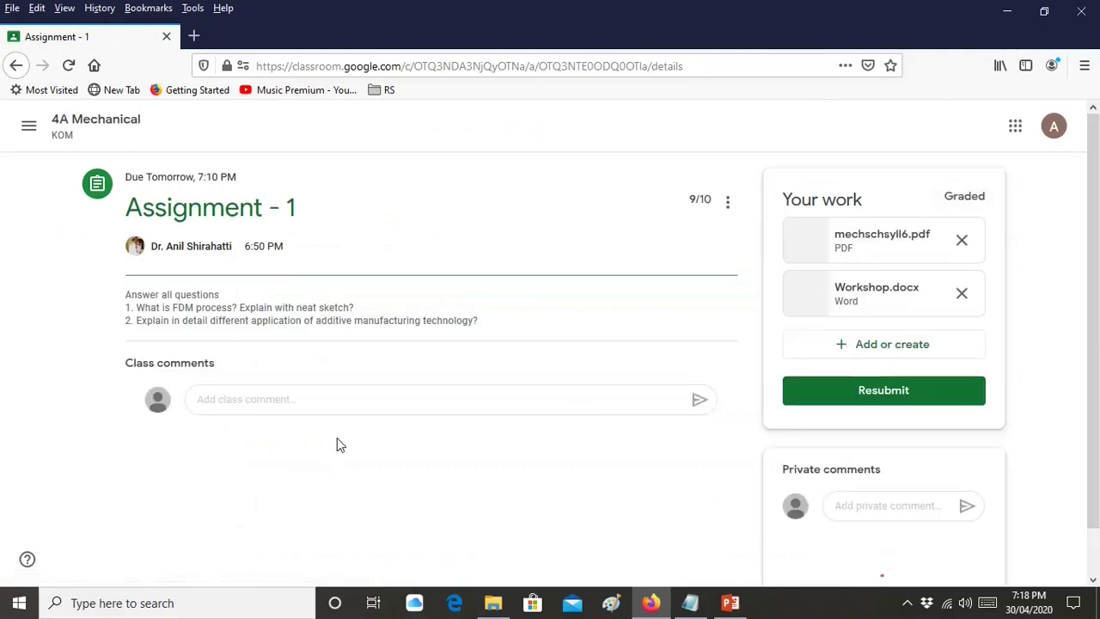
Read the 9/10 grade and the 'Good work.' private comment, then open the account panel
scroll(471, 447, "down", 1)
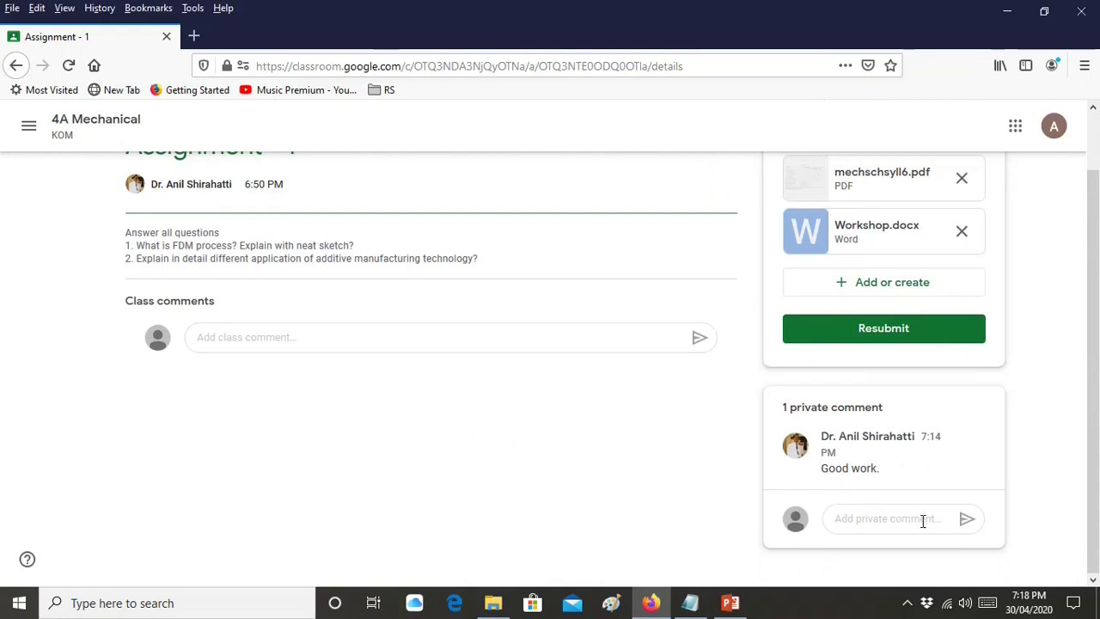
scroll(526, 430, "up", 1)
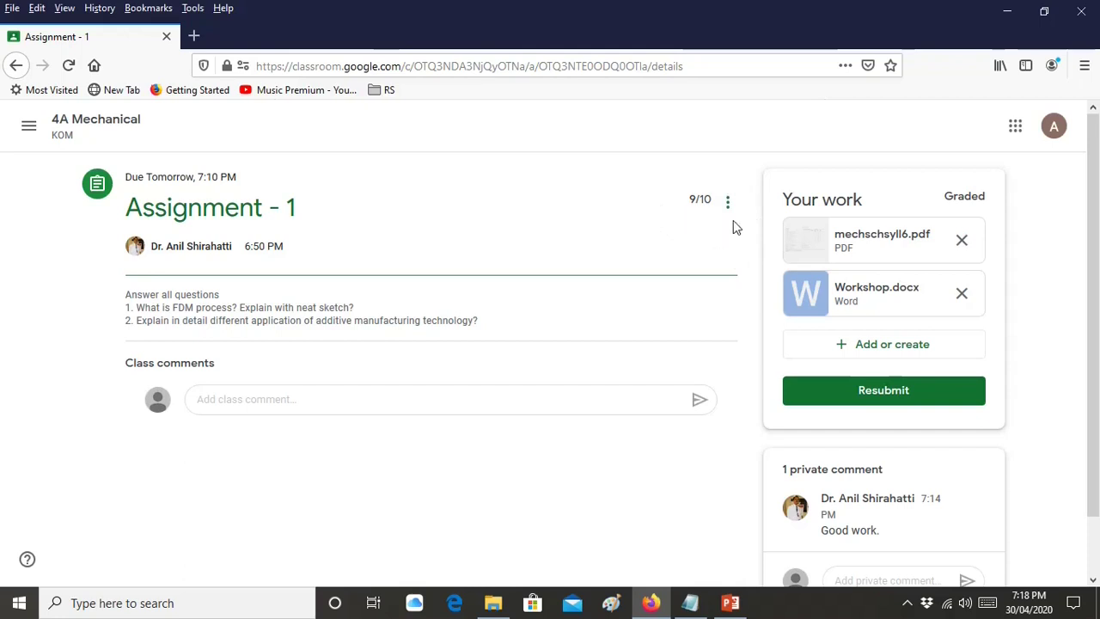
scroll(679, 368, "down", 1)
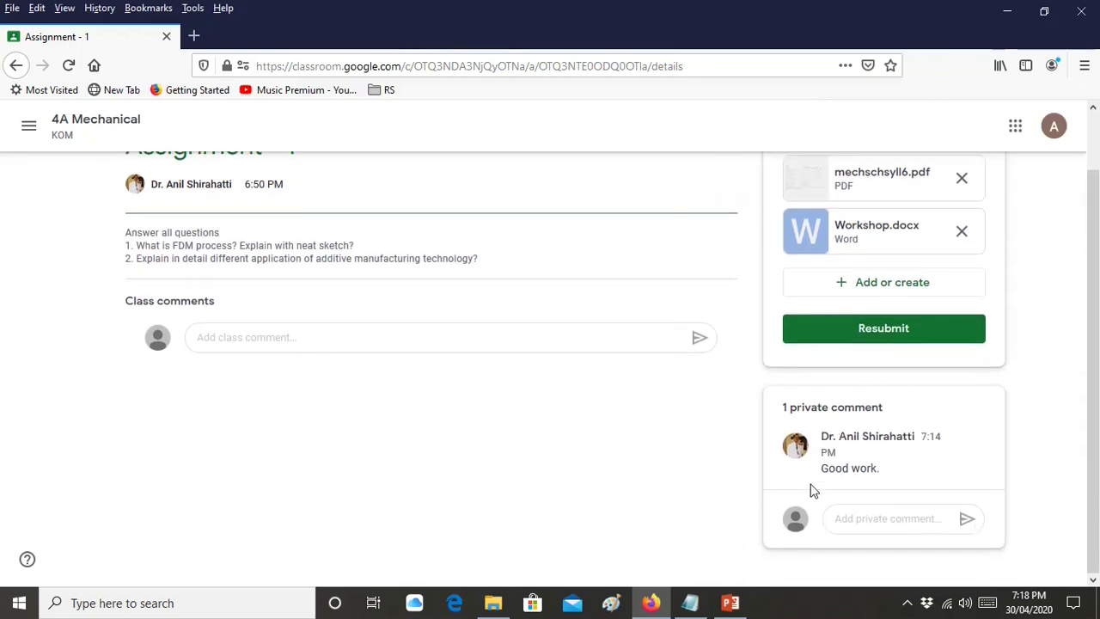
left_click(871, 521)
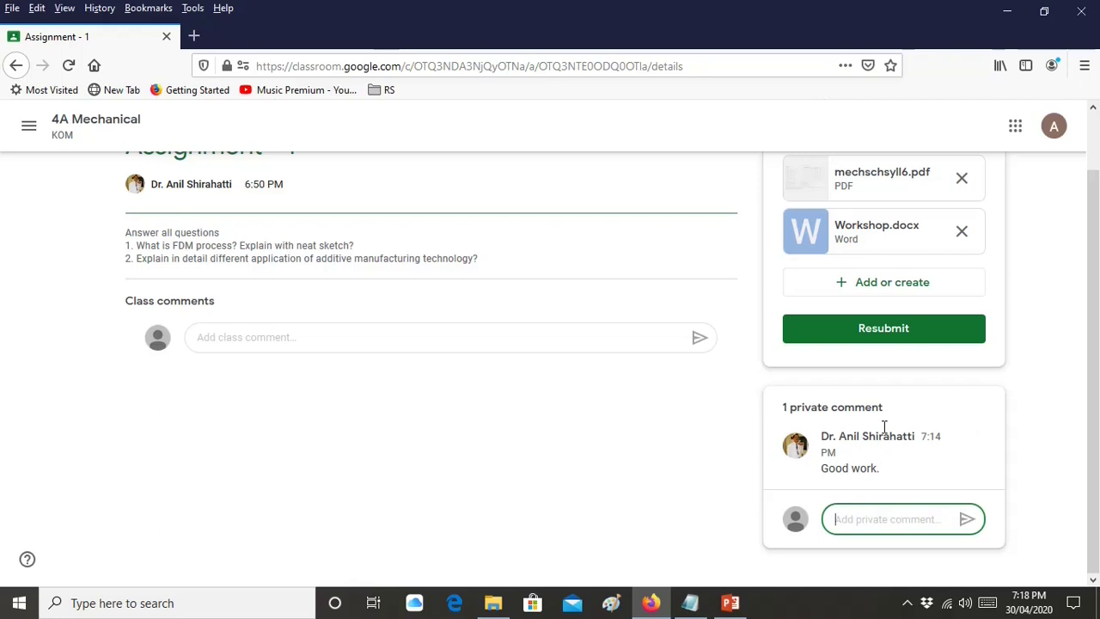
scroll(883, 426, "up", 2)
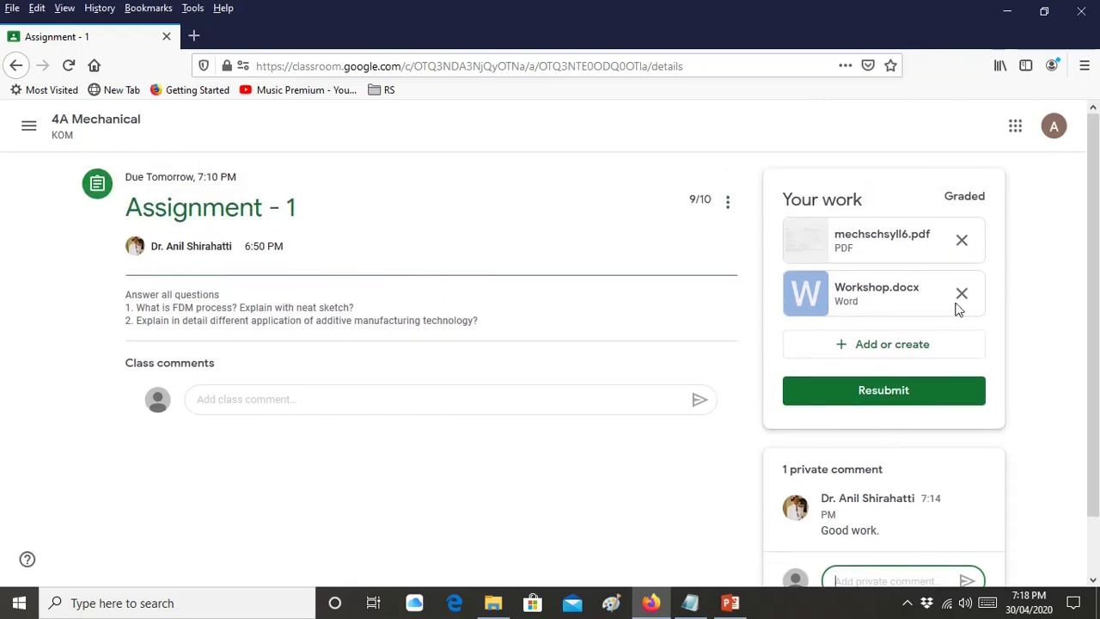
left_click(1054, 126)
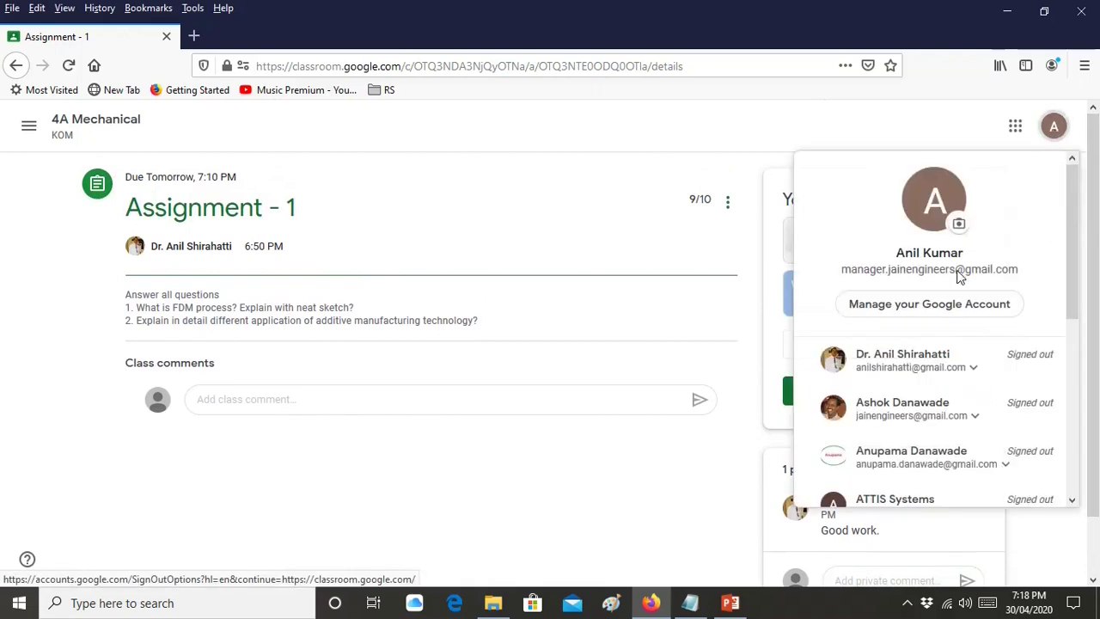
scroll(949, 288, "down", 5)
Sign the student out of Classroom and close Firefox
left_click(948, 435)
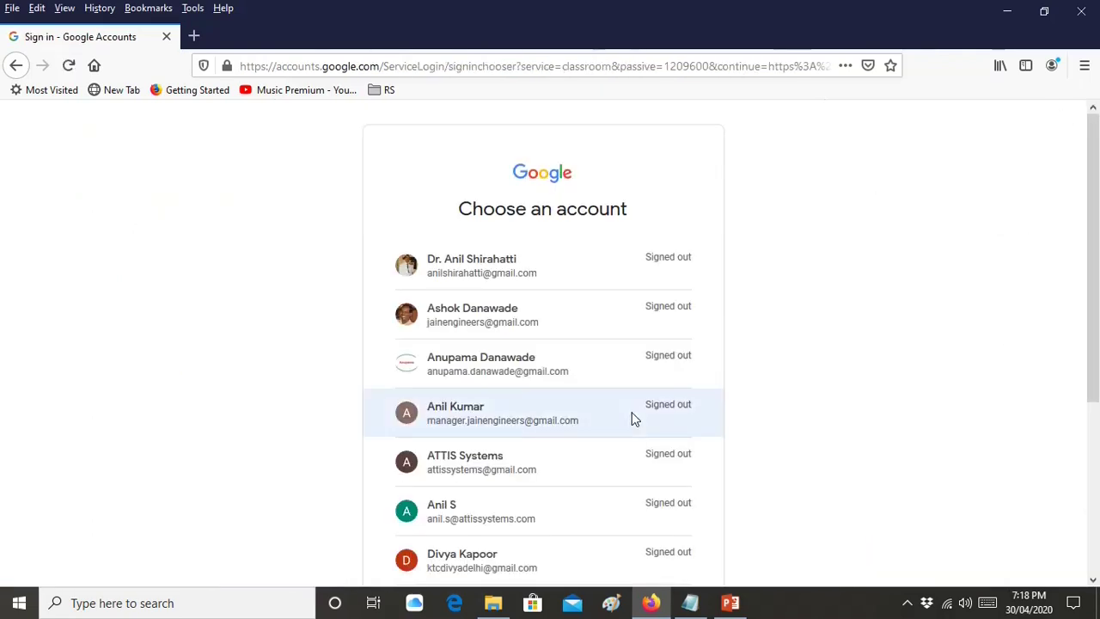
left_click(1080, 10)
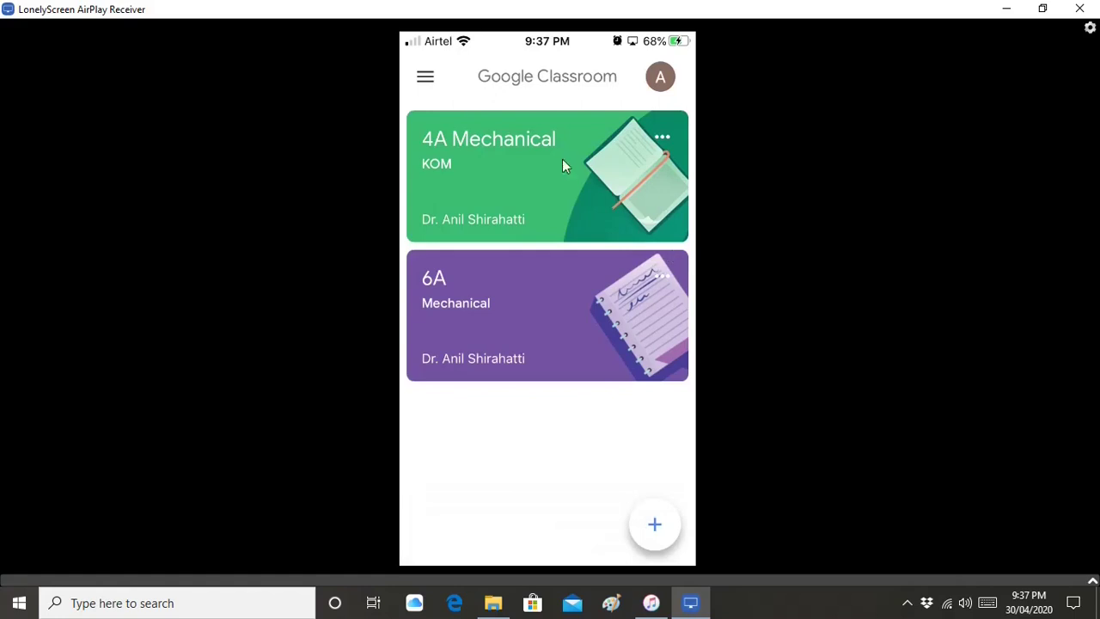
Open the 6A class on the mirrored iPhone, scroll its classwork to Module 5 sessions 5.1–5.3, and close the CCleaner alert
left_click(529, 304)
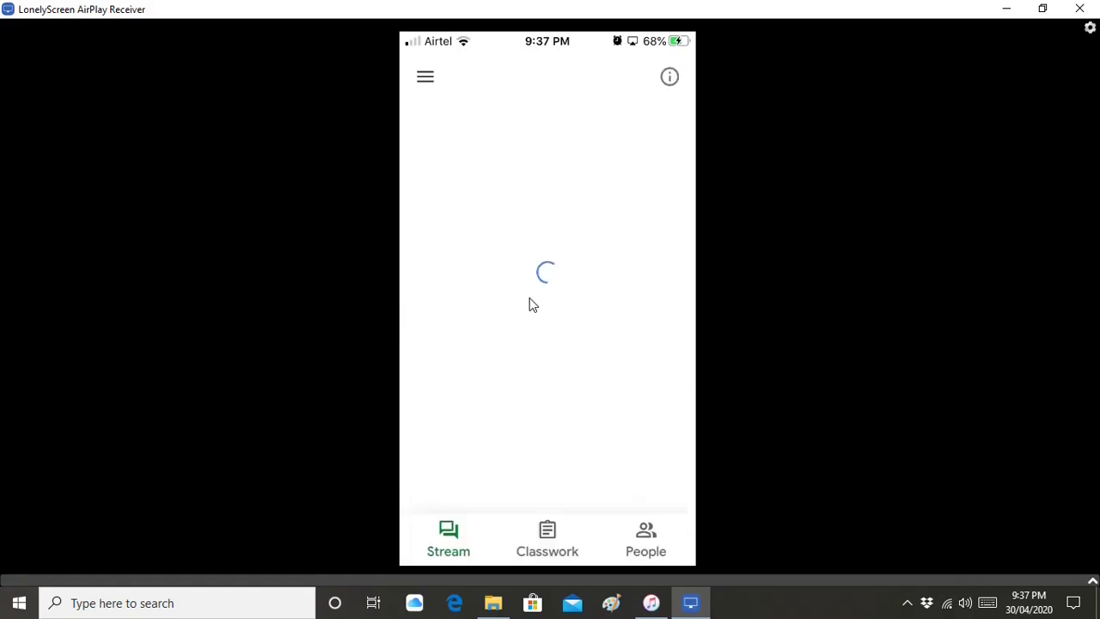
scroll(569, 174, "down", 2)
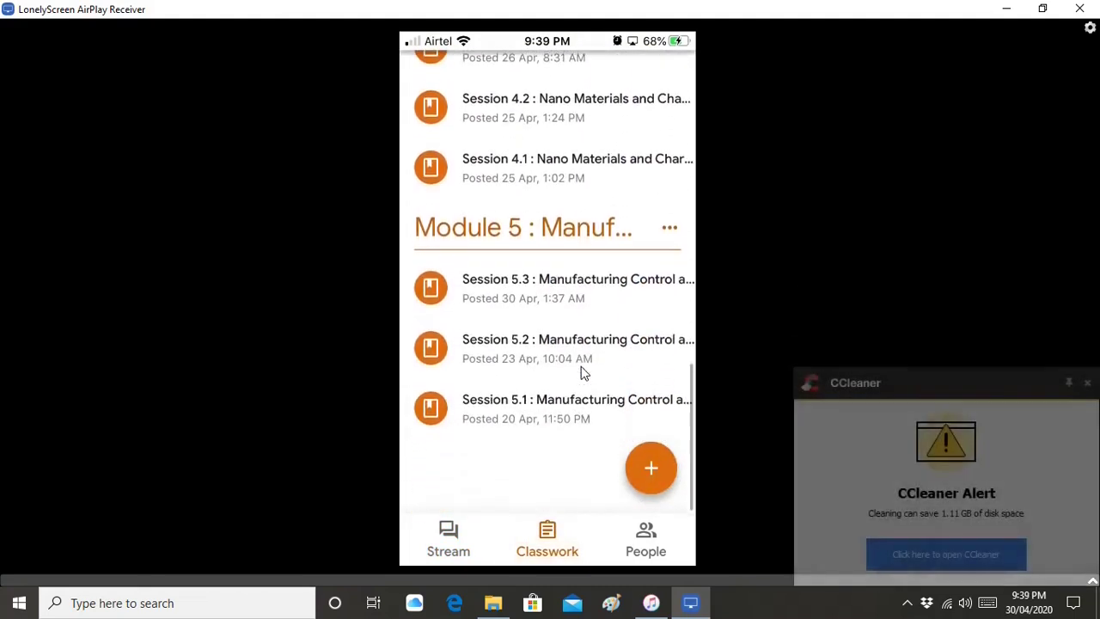
left_click(1088, 383)
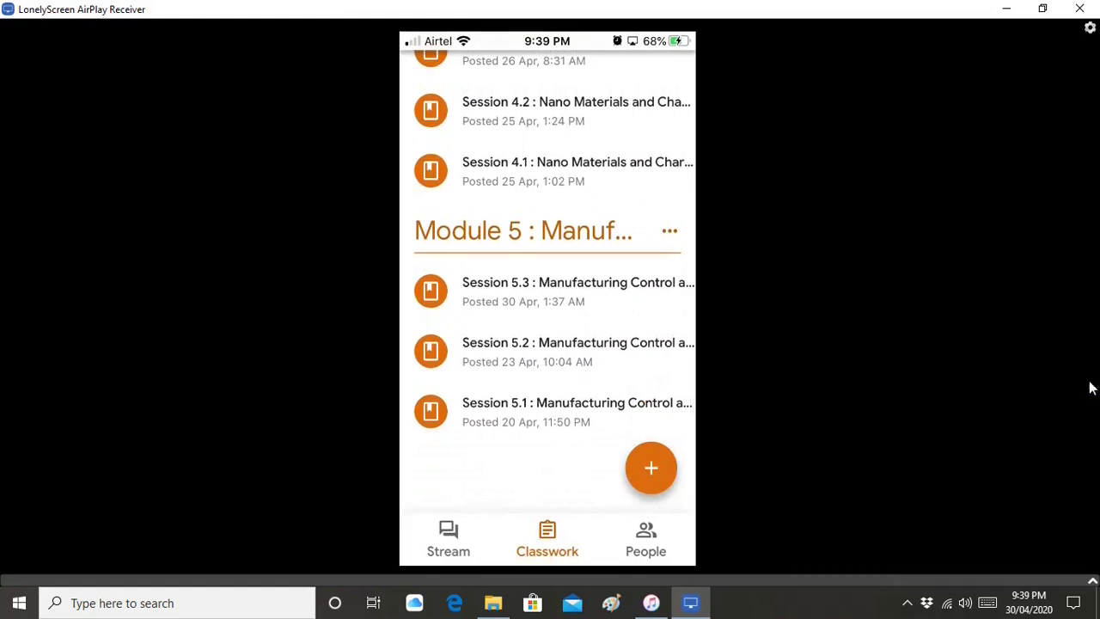